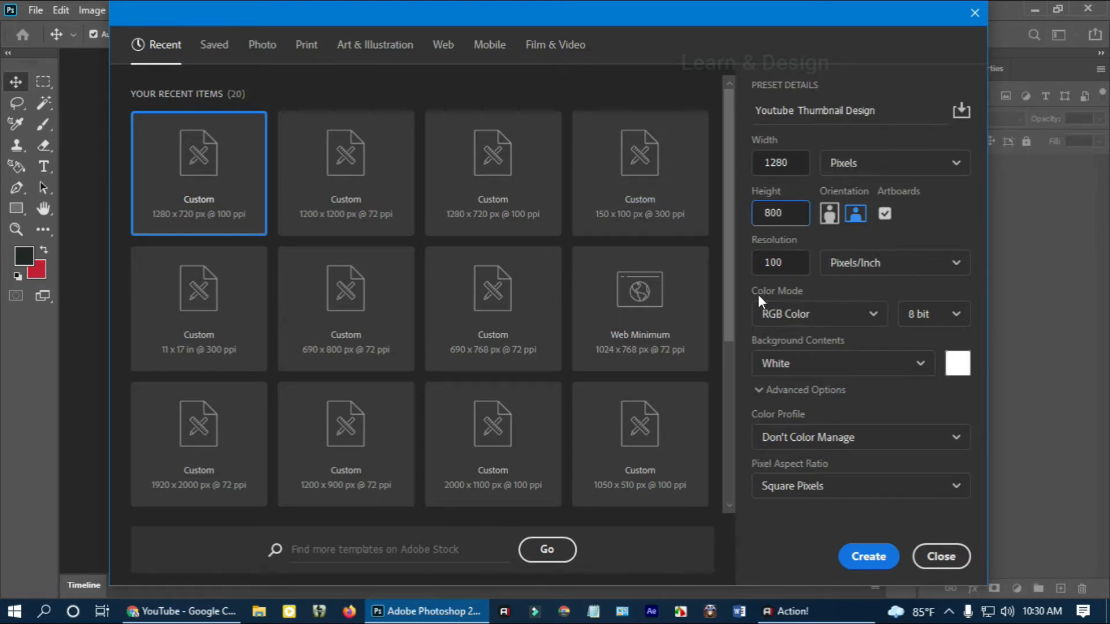
Step: Create the 1280 x 800 px, 100 ppi RGB document with an artboard and a white background
{"action": "left_click", "coordinate": [867, 557]}
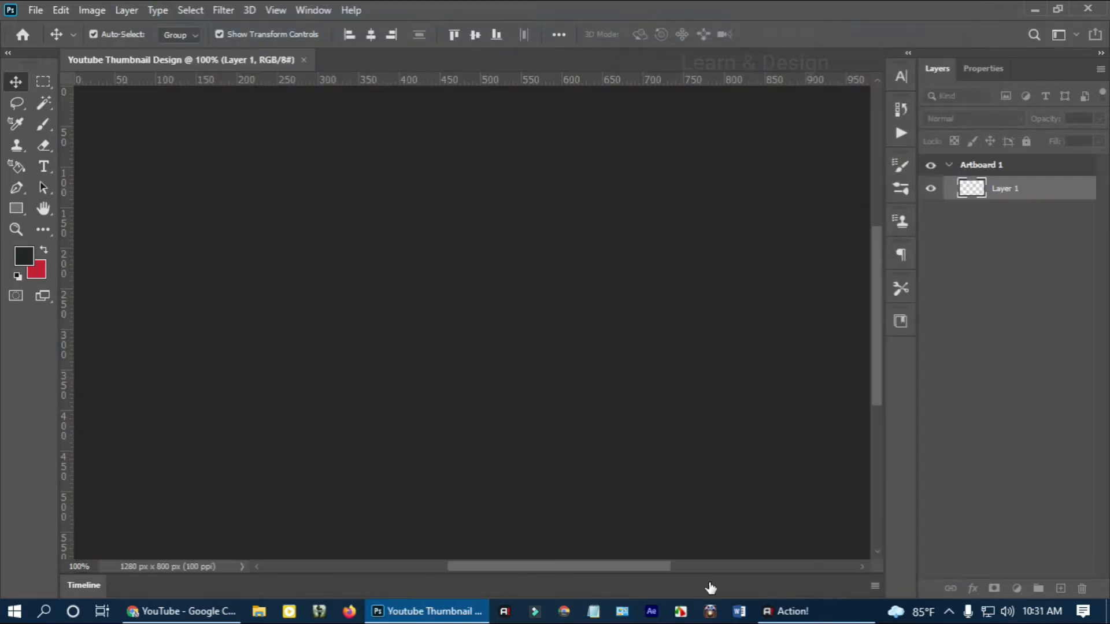
{"action": "scroll", "coordinate": [543, 365], "scroll_direction": "down", "scroll_amount": 3}
{"action": "scroll", "coordinate": [572, 359], "scroll_direction": "up", "scroll_amount": 2}
{"action": "scroll", "coordinate": [573, 359], "scroll_direction": "up", "scroll_amount": 2}
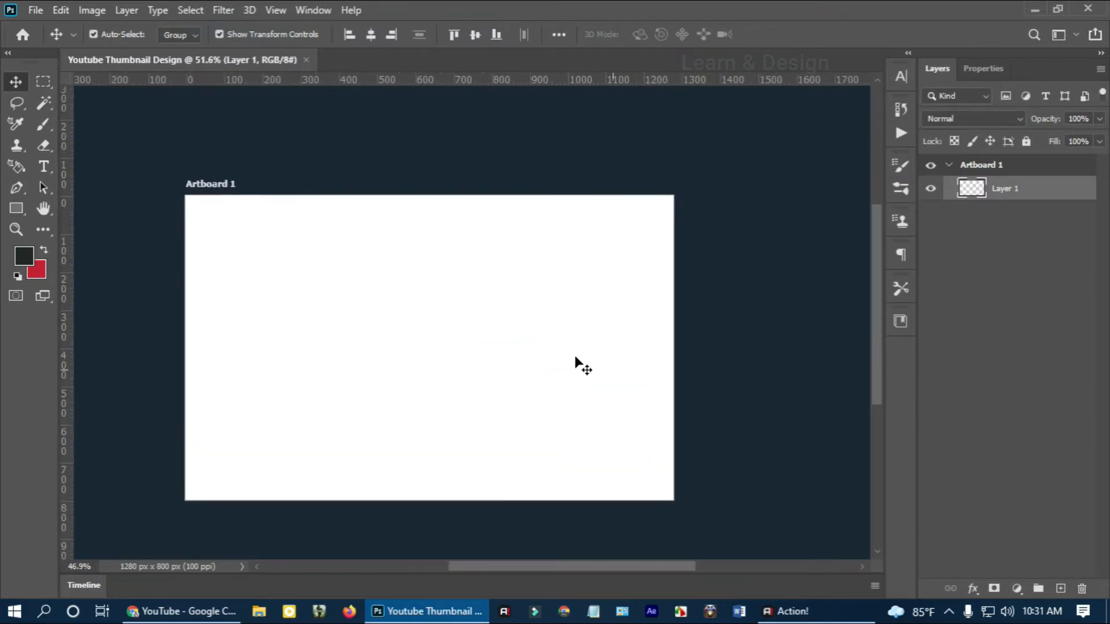
{"action": "right_click", "coordinate": [993, 168]}
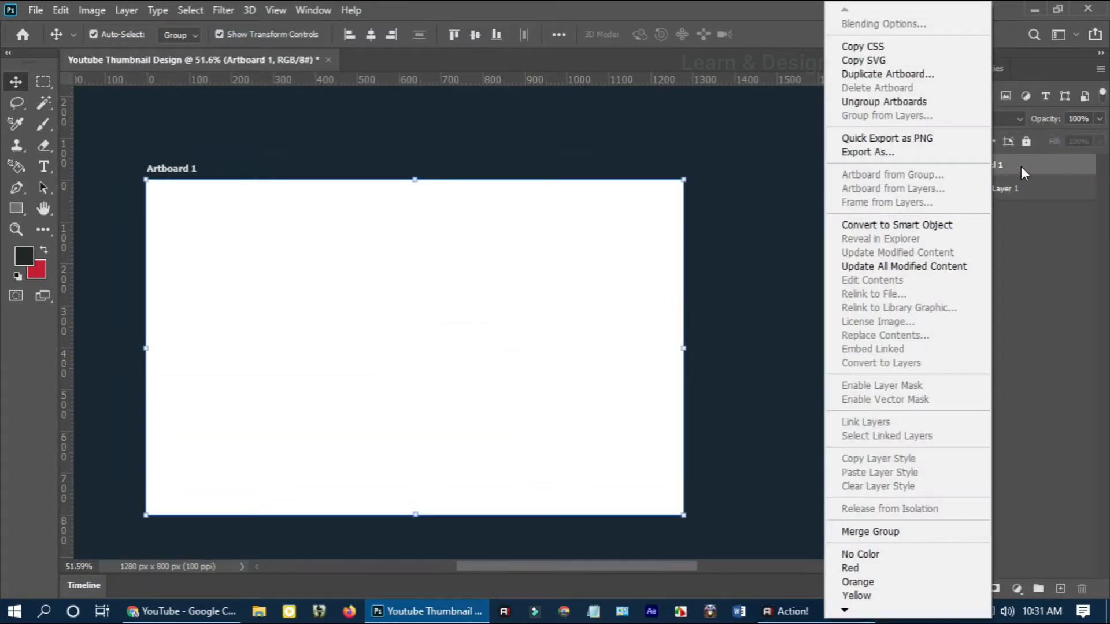
{"action": "key", "text": "Escape"}
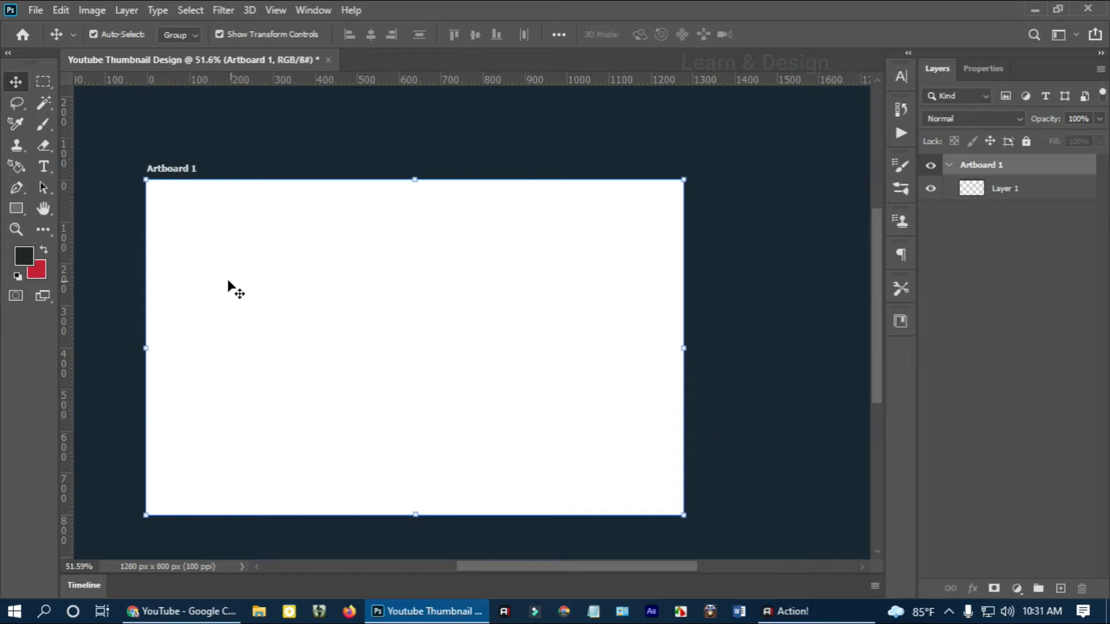
{"action": "scroll", "coordinate": [197, 248], "scroll_direction": "down", "scroll_amount": 1}
{"action": "left_click", "coordinate": [298, 270]}
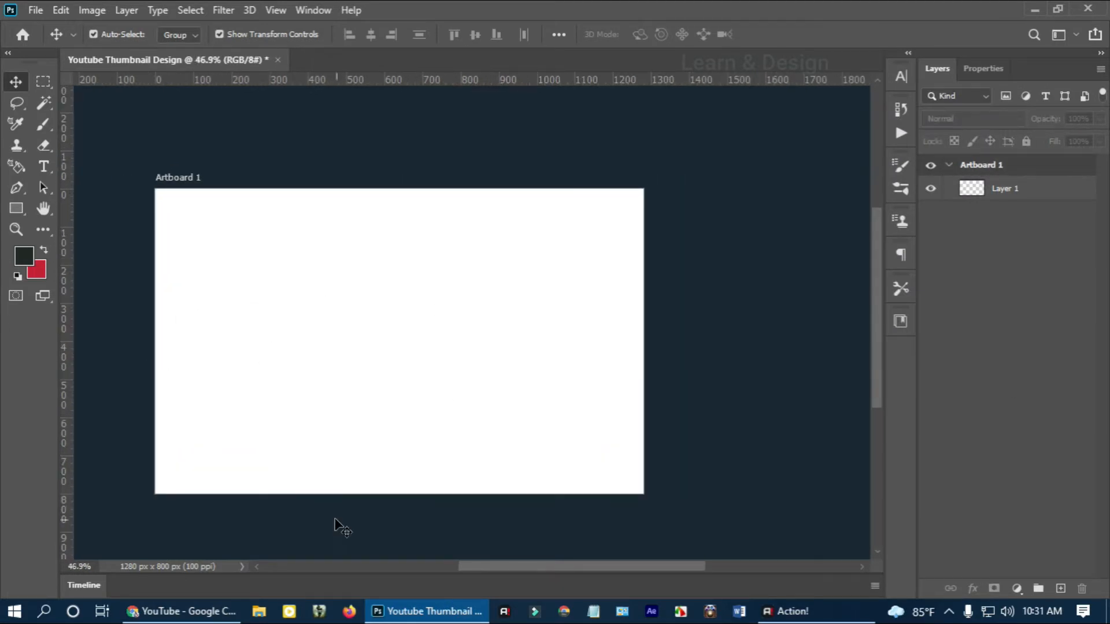
Step: Switch to Chrome and search Google Images for "abstract white background" in a new tab
{"action": "left_click", "coordinate": [180, 612]}
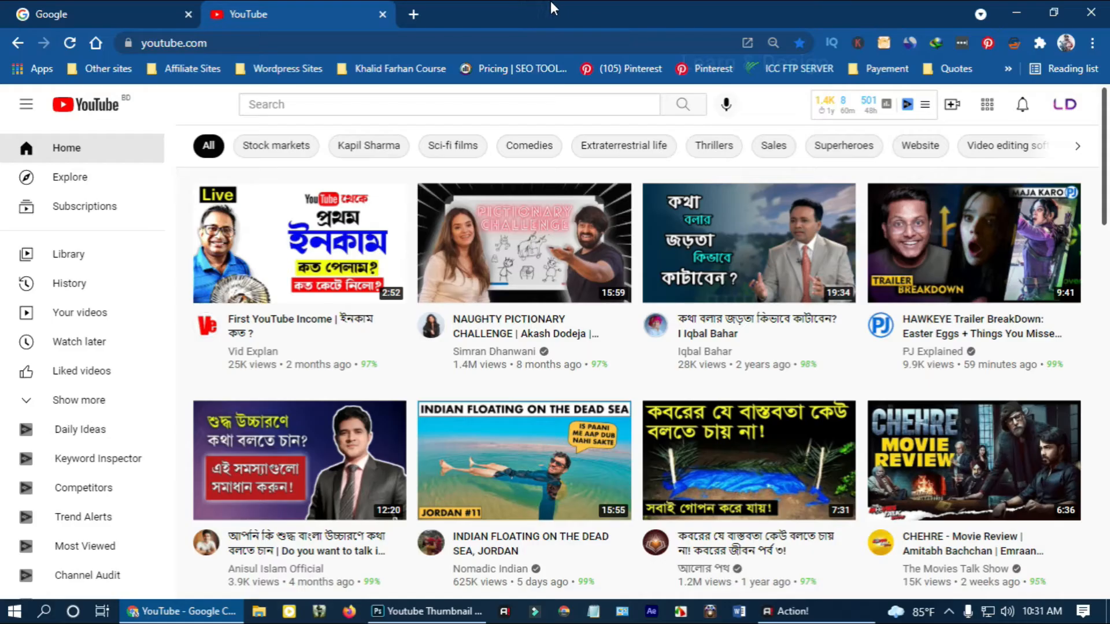
{"action": "left_click", "coordinate": [414, 14]}
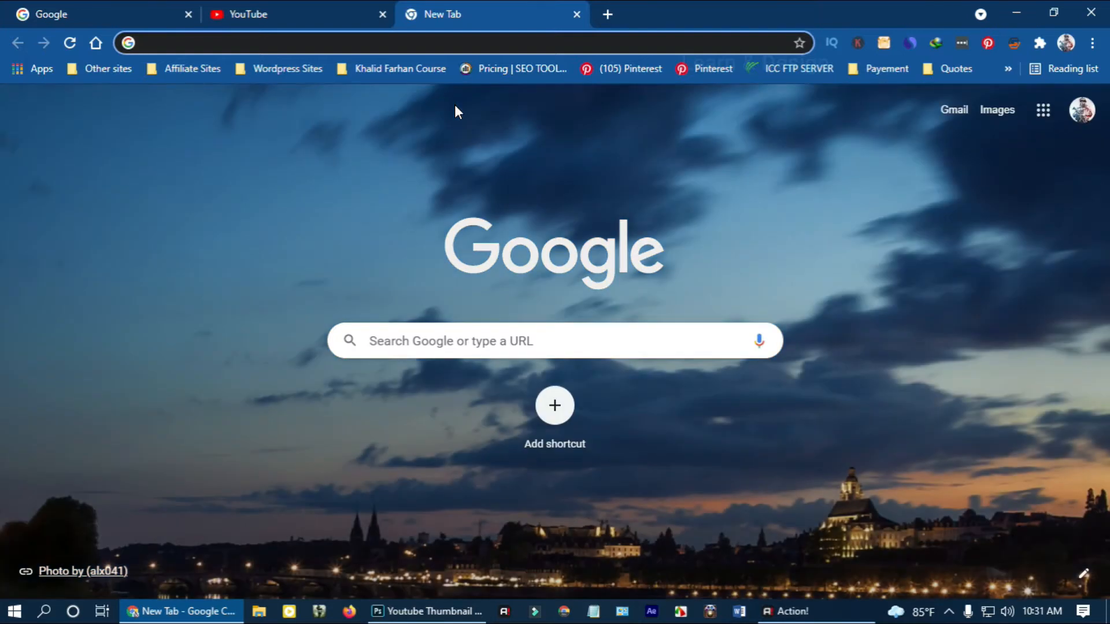
{"action": "type", "text": "abstract white"}
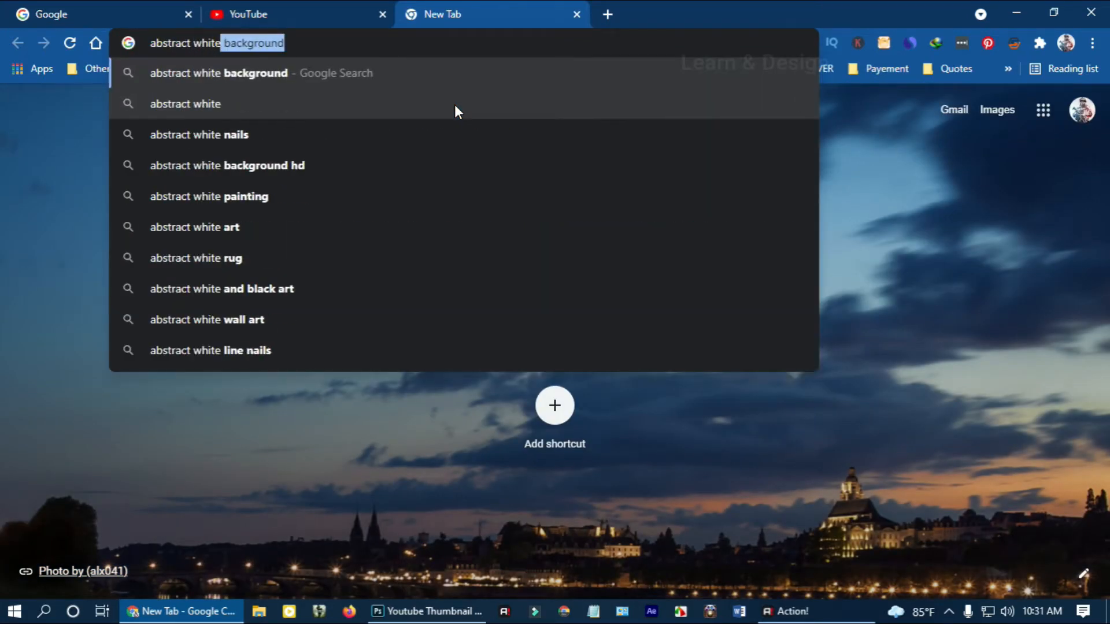
{"action": "left_click", "coordinate": [301, 74]}
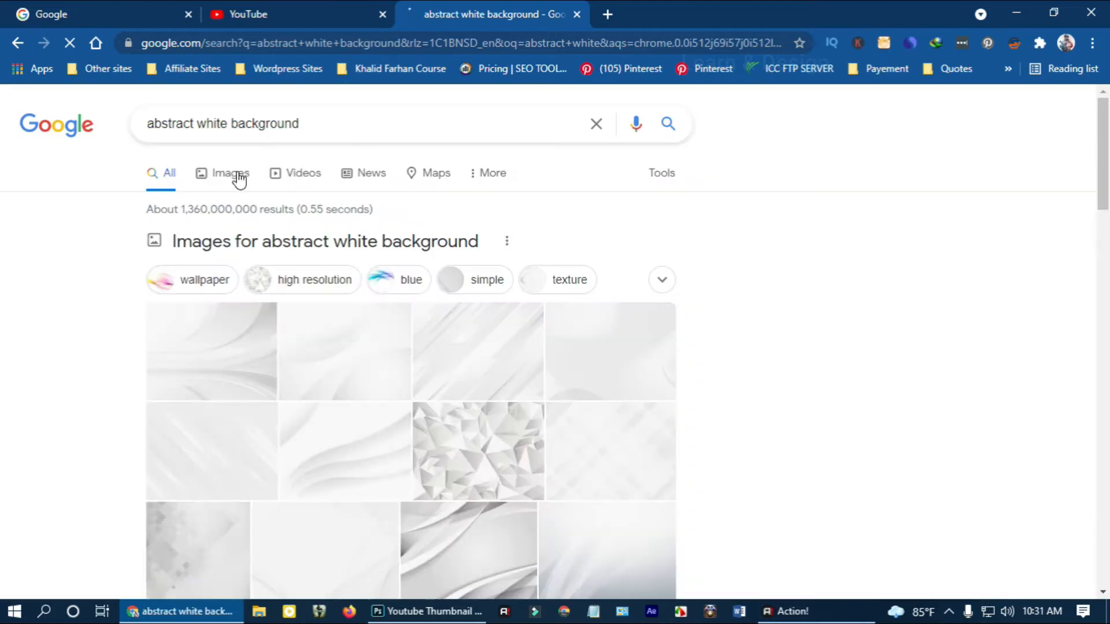
{"action": "left_click", "coordinate": [234, 175]}
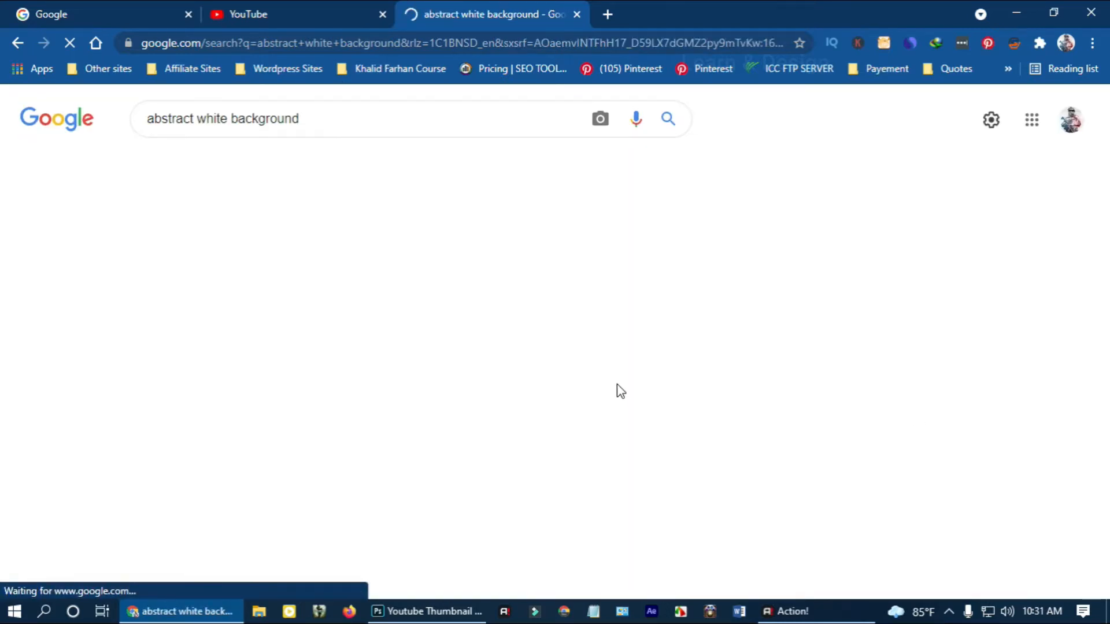
Step: Browse the abstract white background results and preview the iStock technology abstract white image with its related images
{"action": "scroll", "coordinate": [774, 436], "scroll_direction": "down", "scroll_amount": 10}
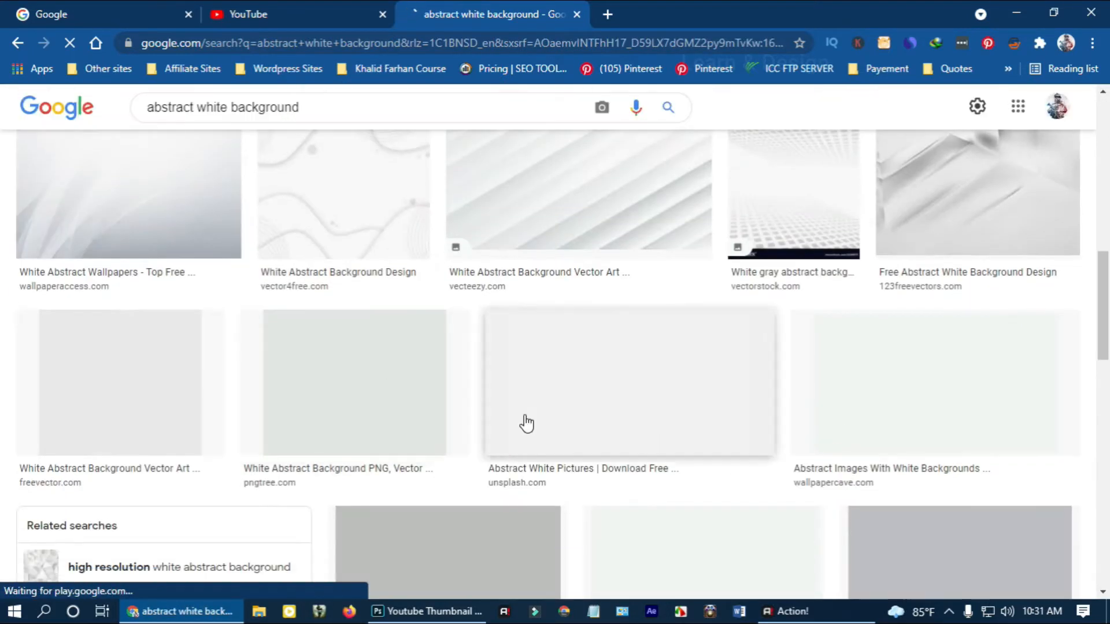
{"action": "scroll", "coordinate": [526, 423], "scroll_direction": "down", "scroll_amount": 10}
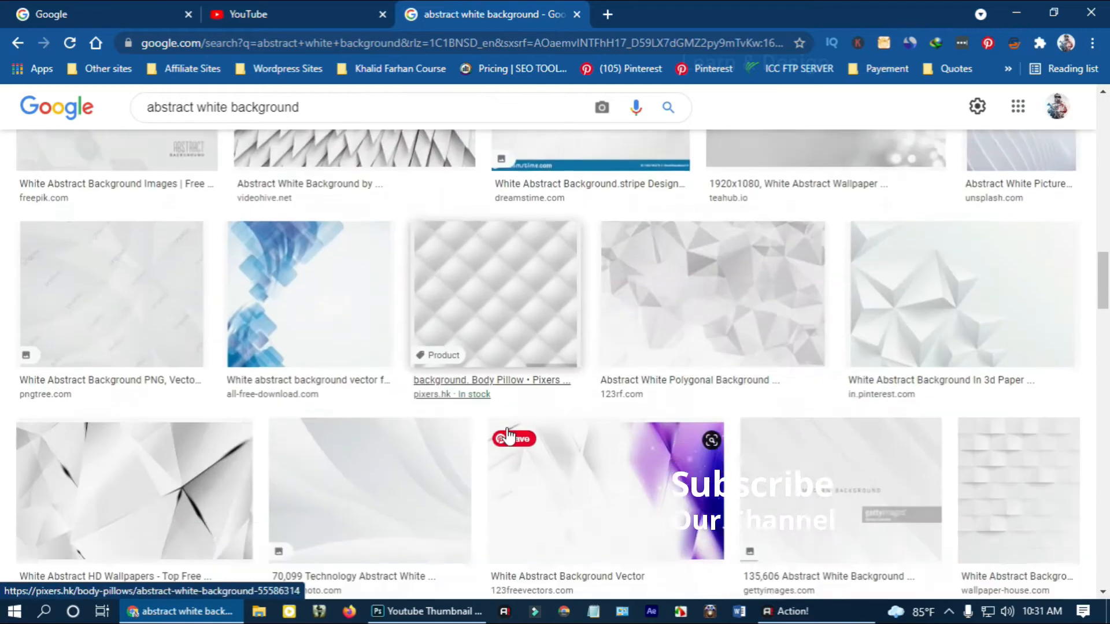
{"action": "scroll", "coordinate": [507, 436], "scroll_direction": "down", "scroll_amount": 15}
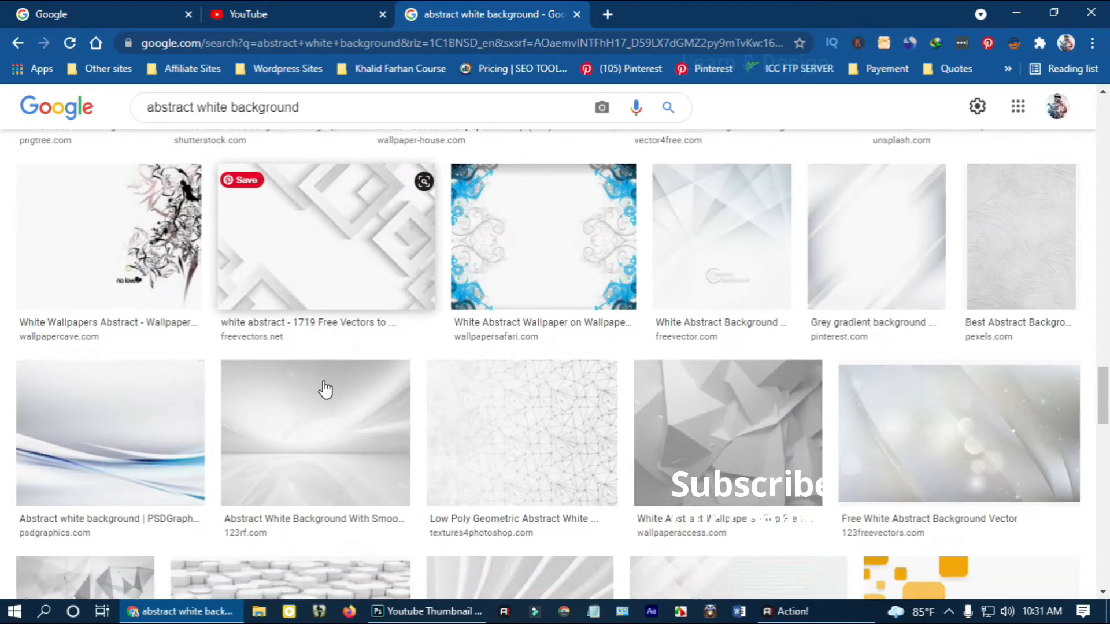
{"action": "scroll", "coordinate": [325, 389], "scroll_direction": "down", "scroll_amount": 10}
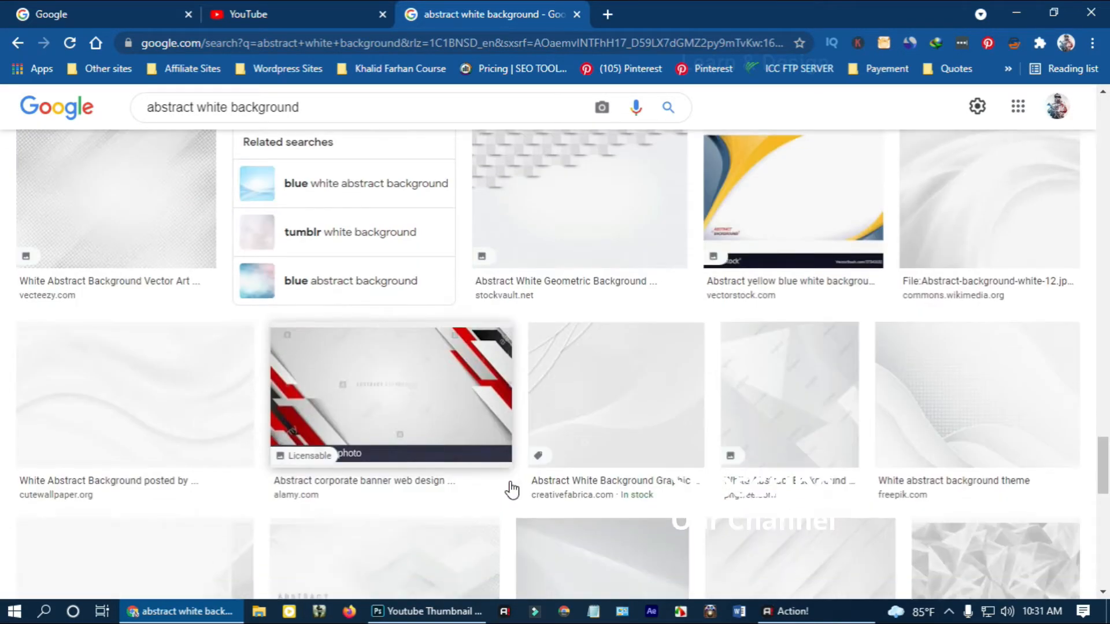
{"action": "scroll", "coordinate": [511, 490], "scroll_direction": "down", "scroll_amount": 14}
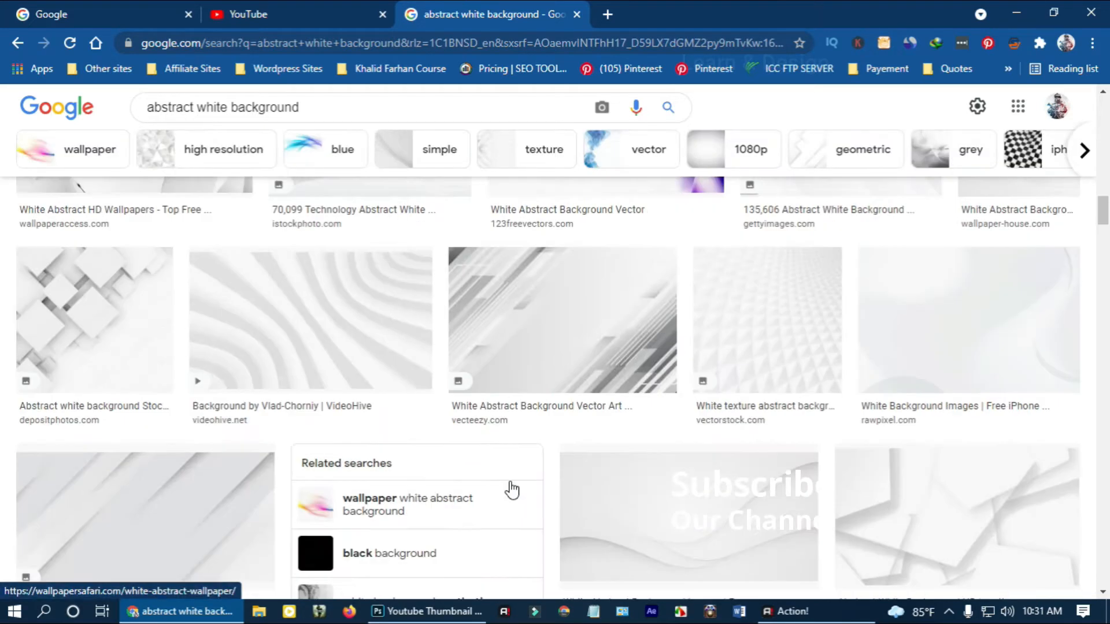
{"action": "scroll", "coordinate": [509, 490], "scroll_direction": "up", "scroll_amount": 5}
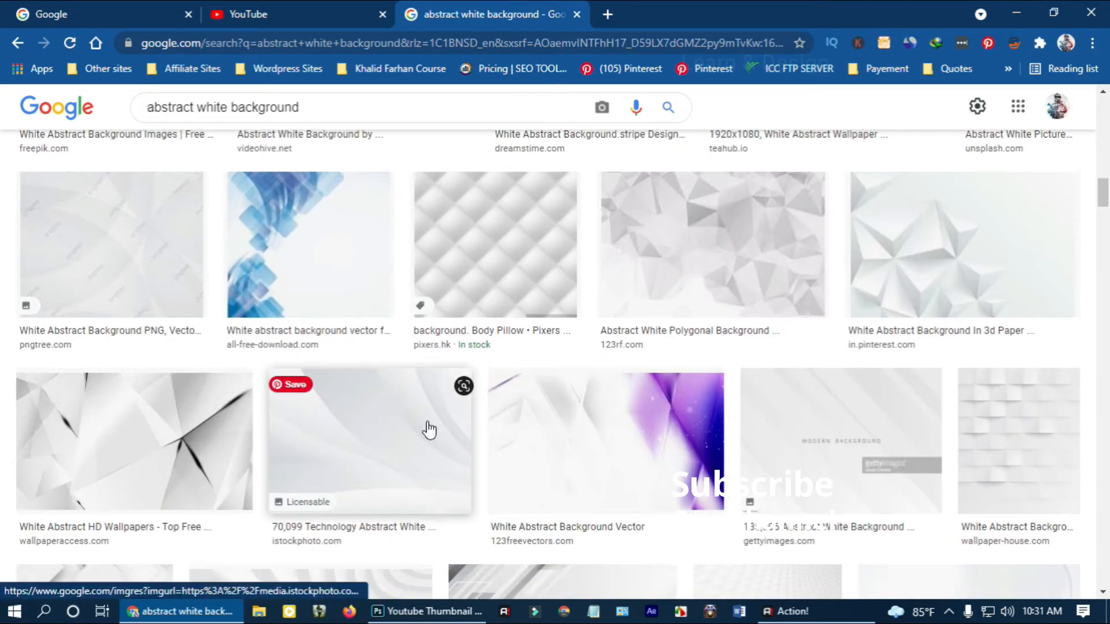
{"action": "left_click", "coordinate": [426, 428]}
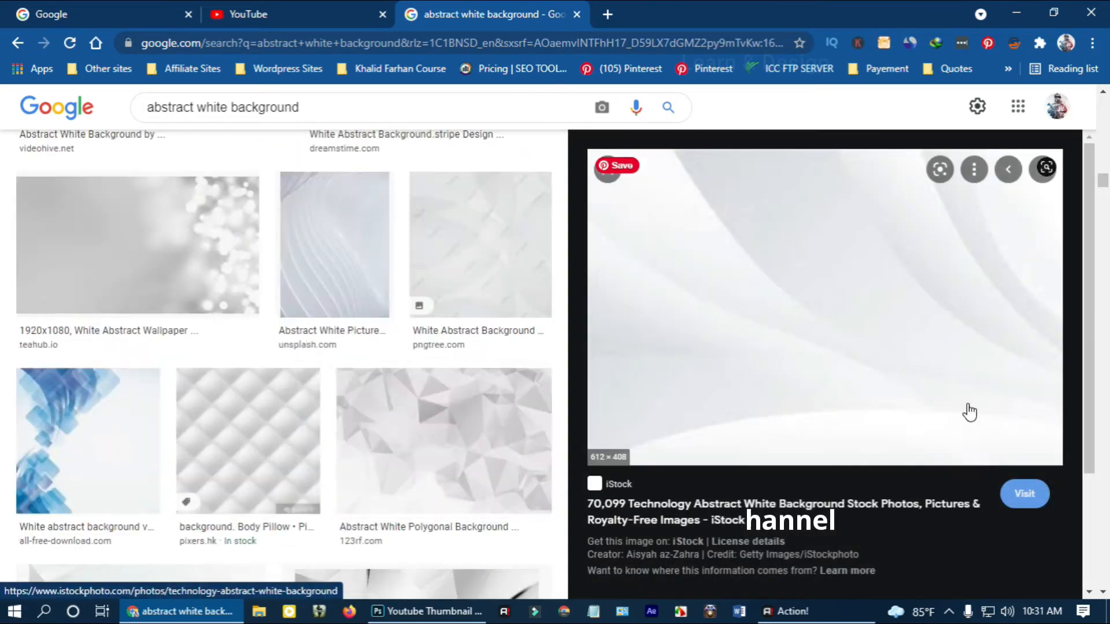
{"action": "scroll", "coordinate": [969, 412], "scroll_direction": "down", "scroll_amount": 7}
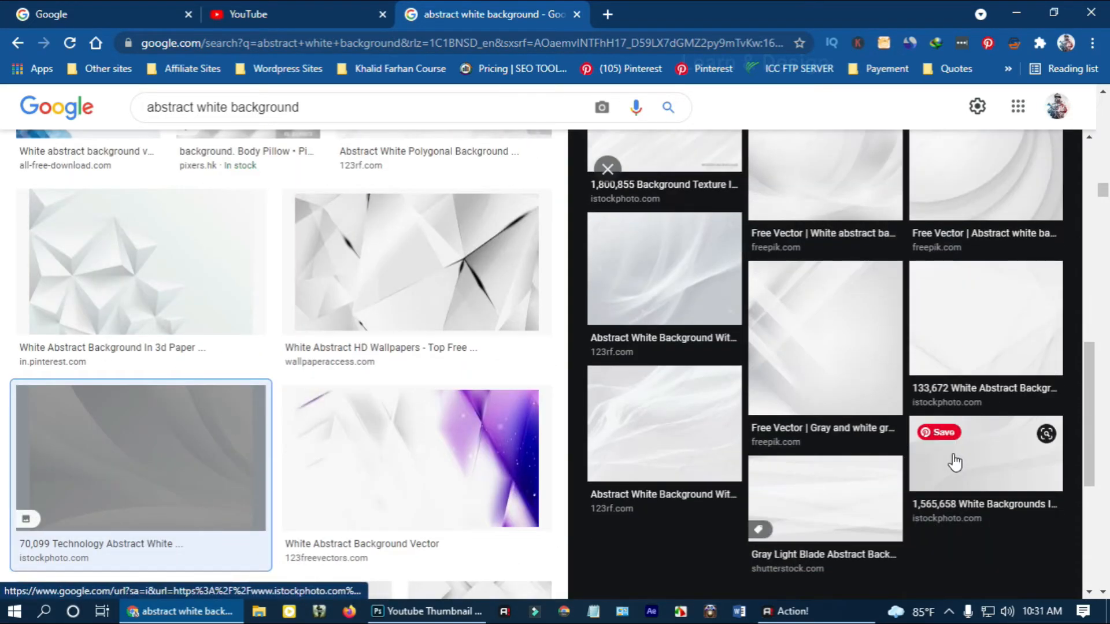
{"action": "scroll", "coordinate": [925, 465], "scroll_direction": "up", "scroll_amount": 7}
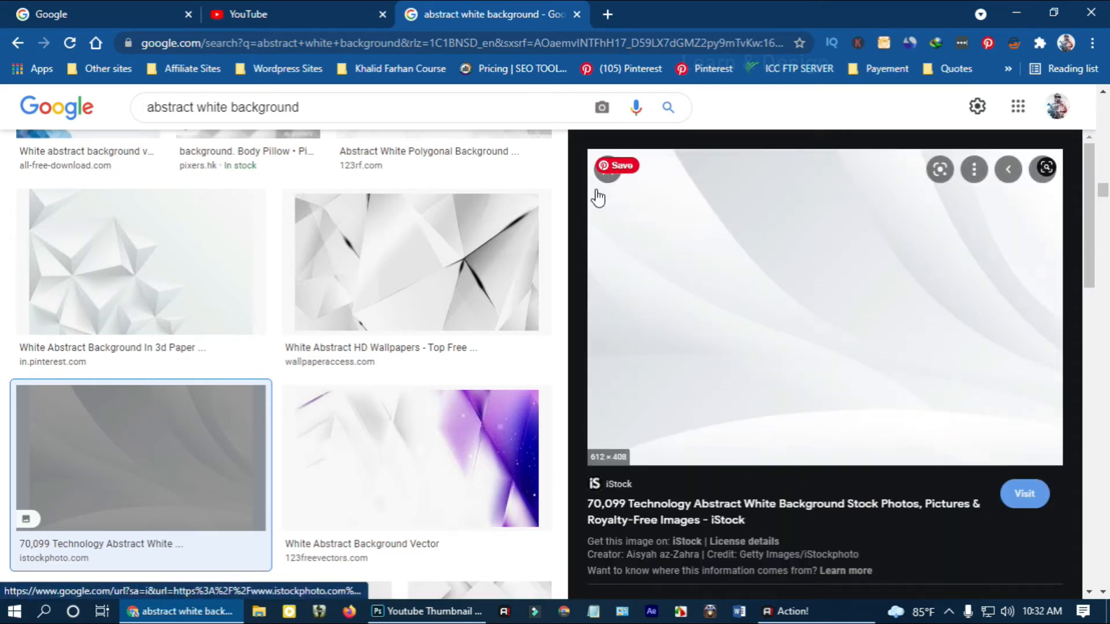
{"action": "left_click", "coordinate": [608, 169]}
Step: Narrow the image results to blue and open the related search "blue and white background"
{"action": "scroll", "coordinate": [424, 282], "scroll_direction": "down", "scroll_amount": 4}
{"action": "left_click", "coordinate": [345, 150]}
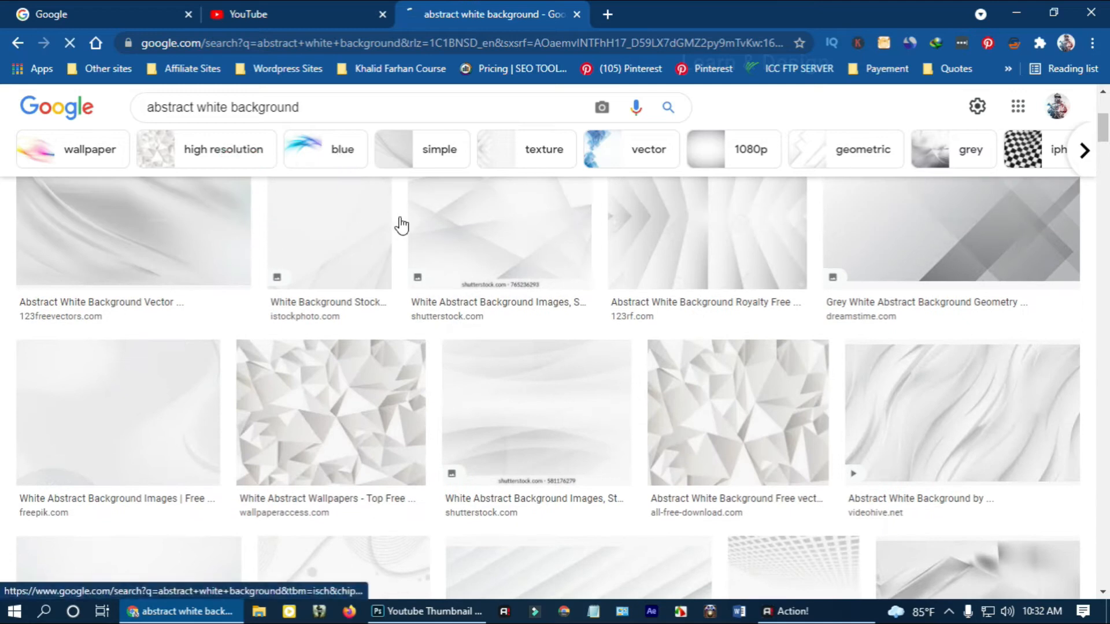
{"action": "scroll", "coordinate": [626, 434], "scroll_direction": "down", "scroll_amount": 7}
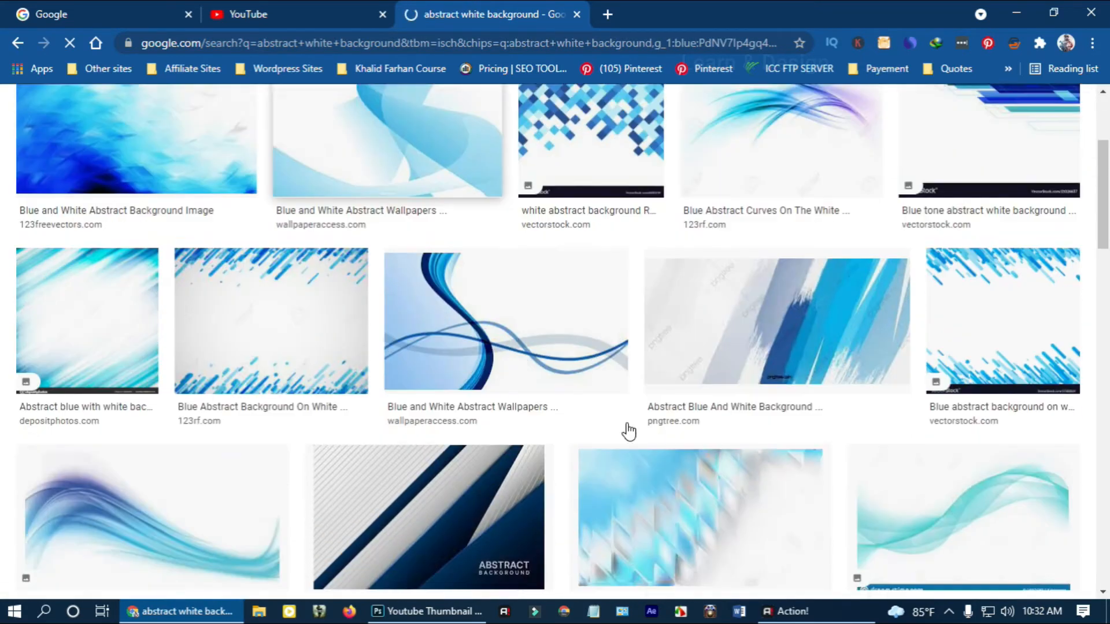
{"action": "scroll", "coordinate": [663, 430], "scroll_direction": "down", "scroll_amount": 8}
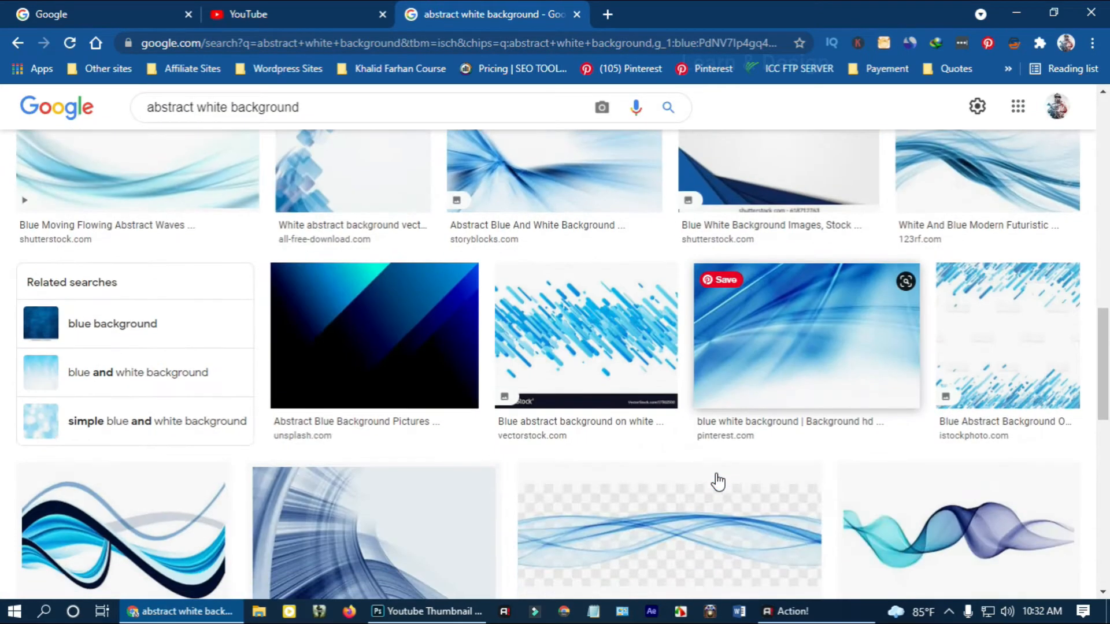
{"action": "scroll", "coordinate": [577, 460], "scroll_direction": "up", "scroll_amount": 1}
{"action": "scroll", "coordinate": [577, 461], "scroll_direction": "down", "scroll_amount": 1}
{"action": "left_click", "coordinate": [154, 371]}
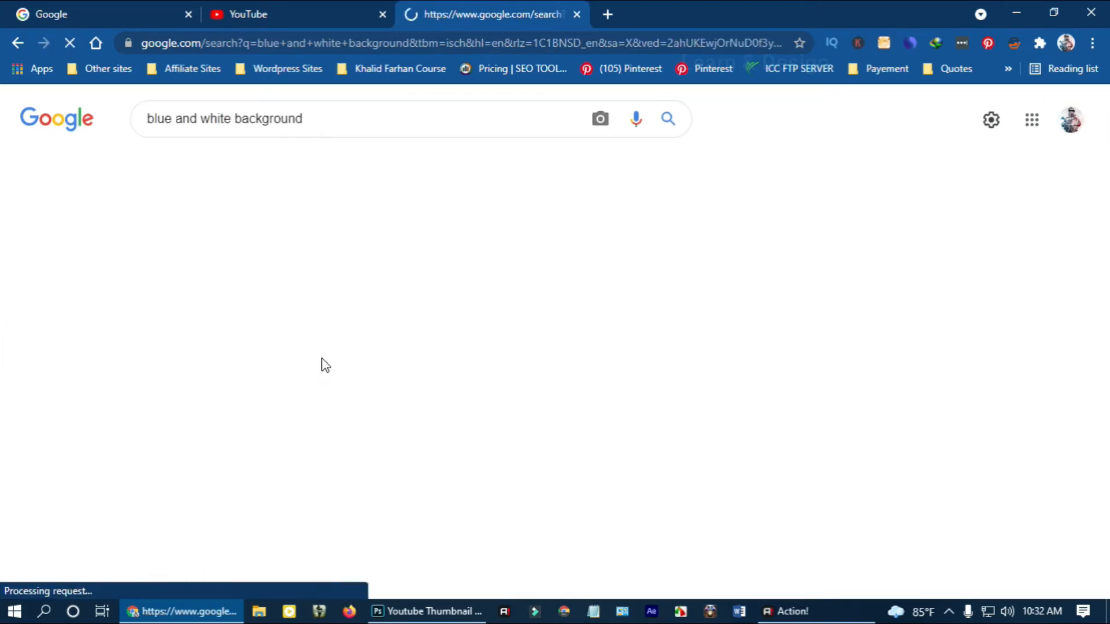
Step: Find the soft blue-to-pink gradient image from Unsplash among the results and save it to the Desktop
{"action": "scroll", "coordinate": [476, 414], "scroll_direction": "down", "scroll_amount": 6}
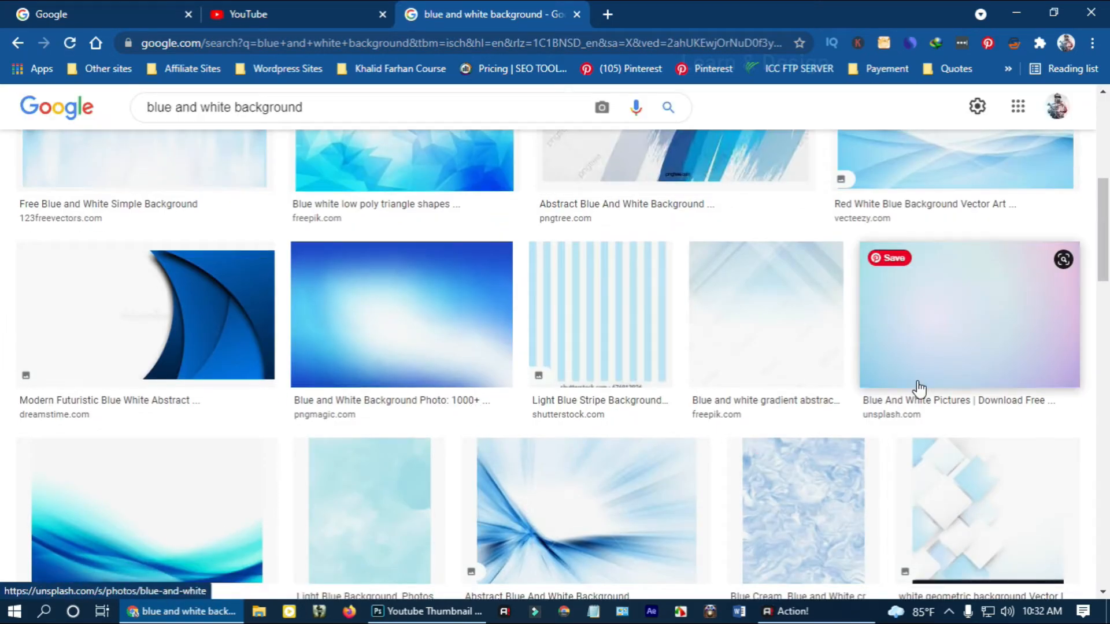
{"action": "scroll", "coordinate": [601, 444], "scroll_direction": "down", "scroll_amount": 3}
{"action": "scroll", "coordinate": [601, 444], "scroll_direction": "down", "scroll_amount": 2}
{"action": "scroll", "coordinate": [907, 401], "scroll_direction": "up", "scroll_amount": 7}
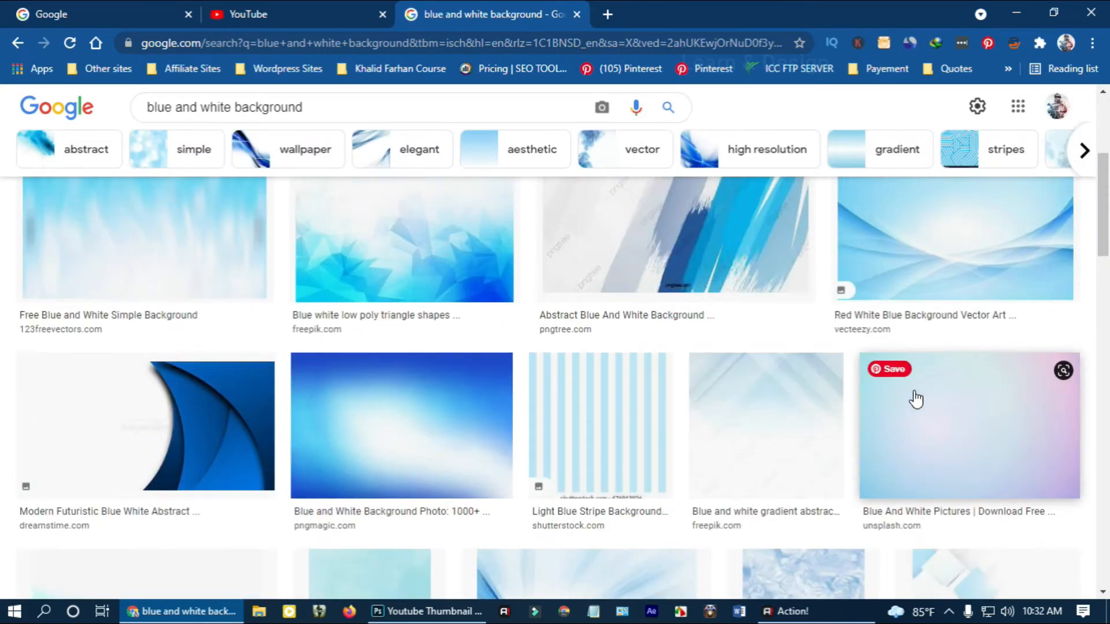
{"action": "left_click", "coordinate": [974, 428]}
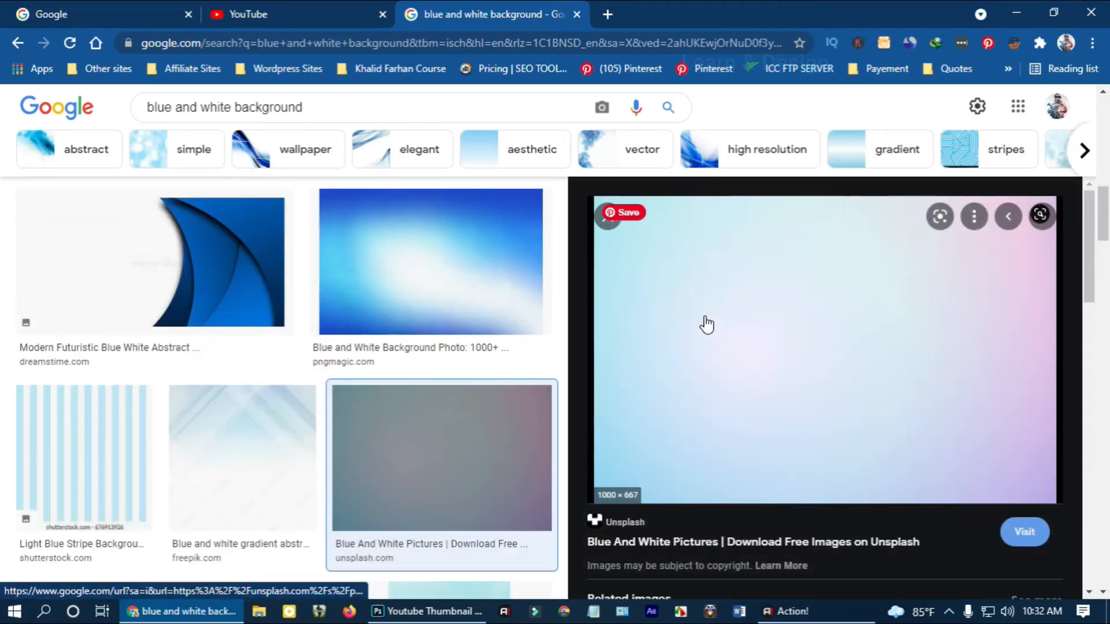
{"action": "right_click", "coordinate": [768, 327]}
{"action": "left_click", "coordinate": [845, 420]}
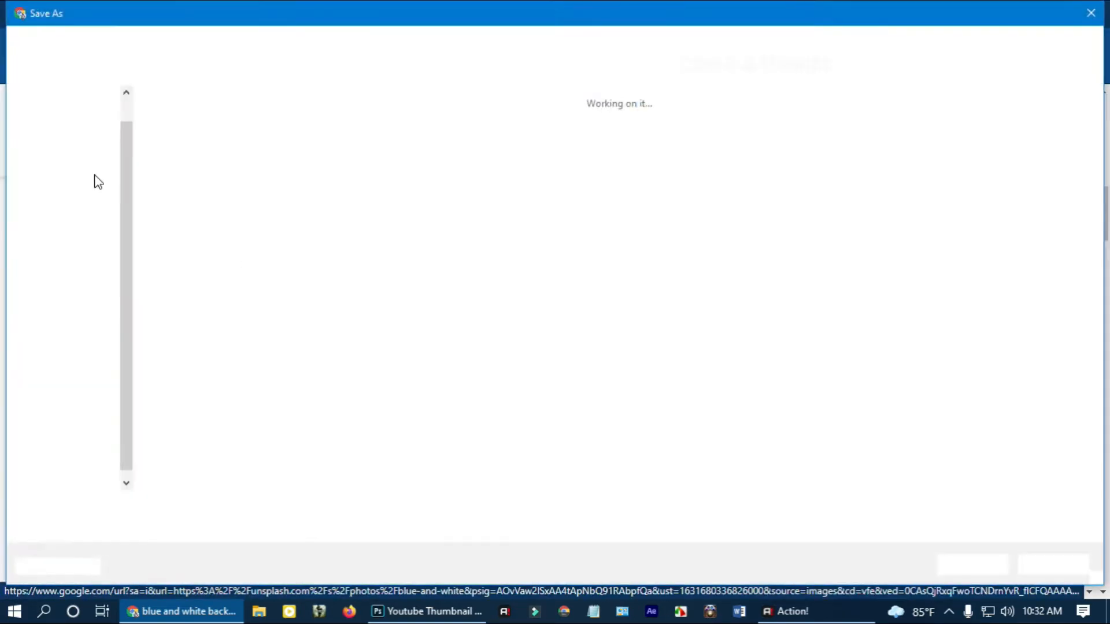
{"action": "left_click", "coordinate": [77, 98]}
{"action": "left_click", "coordinate": [972, 563]}
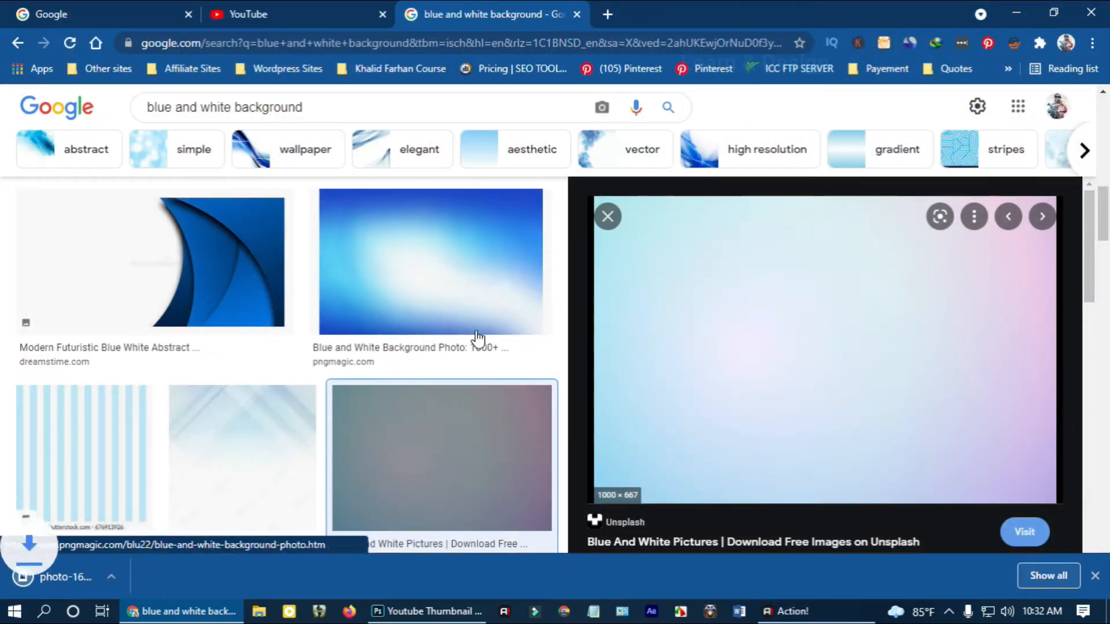
{"action": "left_click", "coordinate": [416, 611]}
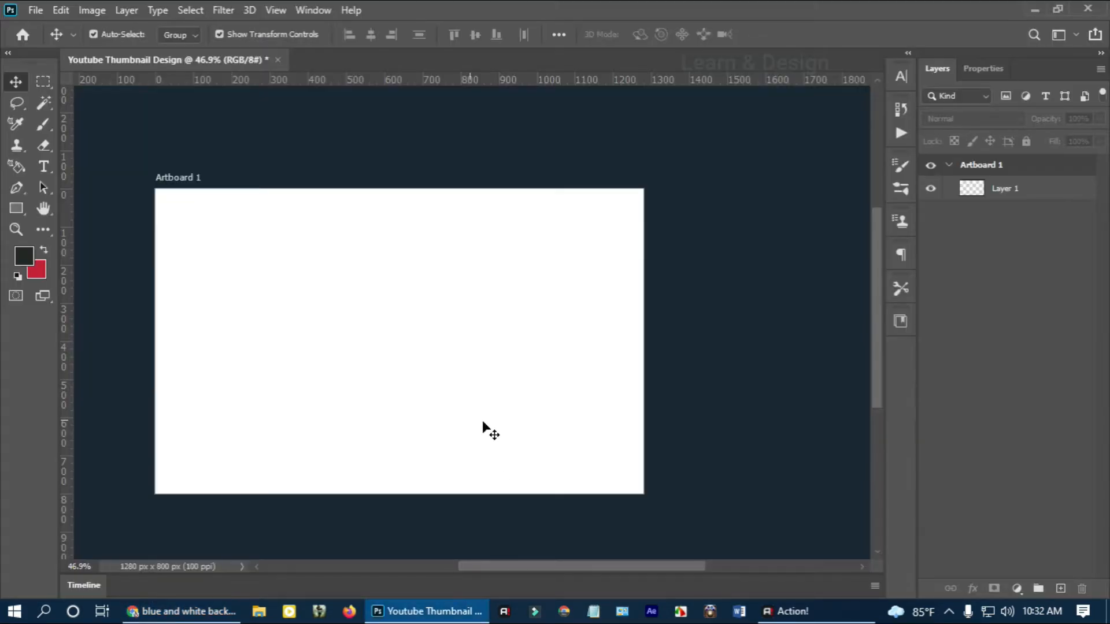
{"action": "left_click", "coordinate": [35, 11]}
{"action": "left_click", "coordinate": [78, 347]}
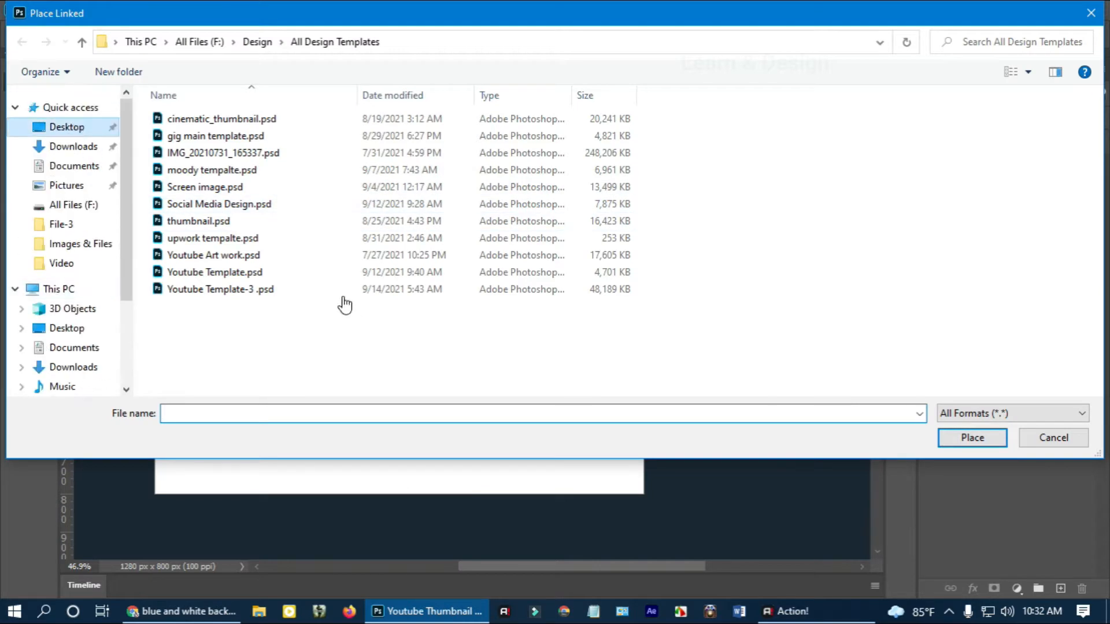
{"action": "scroll", "coordinate": [805, 352], "scroll_direction": "down", "scroll_amount": 1}
{"action": "left_click", "coordinate": [283, 330]}
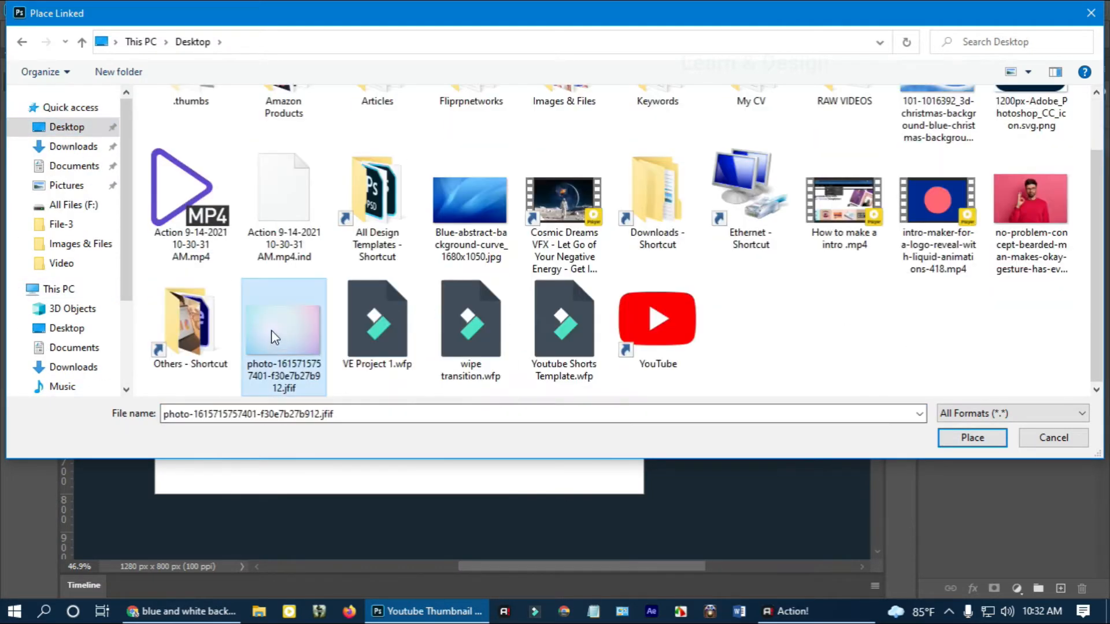
{"action": "left_click", "coordinate": [972, 438]}
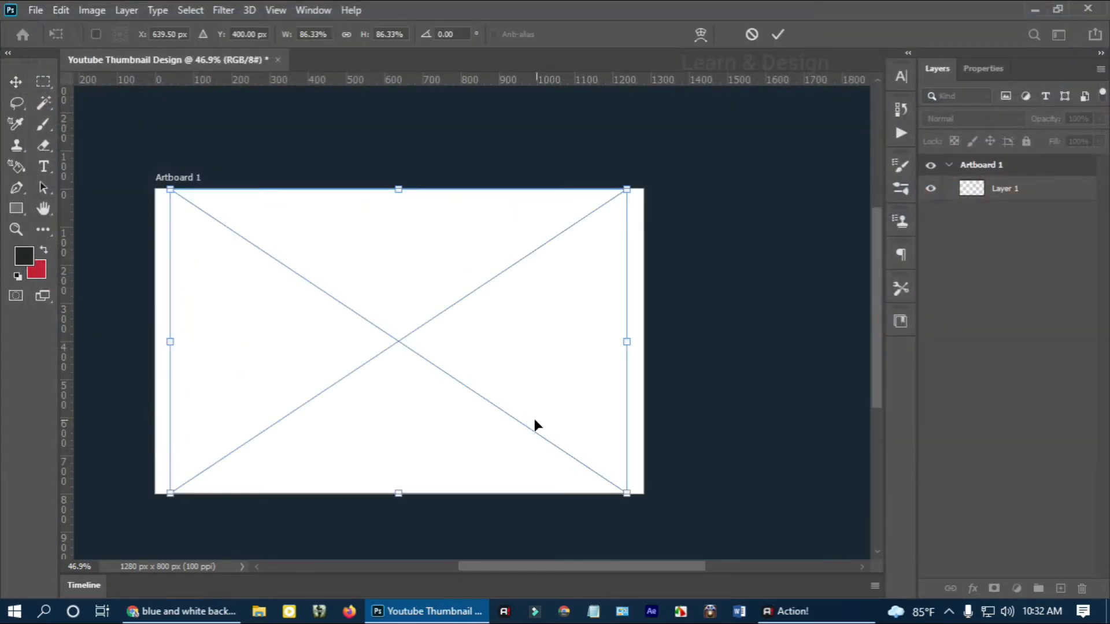
Step: Scale the placed gradient photo to about 96% so it covers the artboard, and lower its opacity a little below 60%
{"action": "left_click_drag", "start_coordinate": [634, 492], "coordinate": [653, 511]}
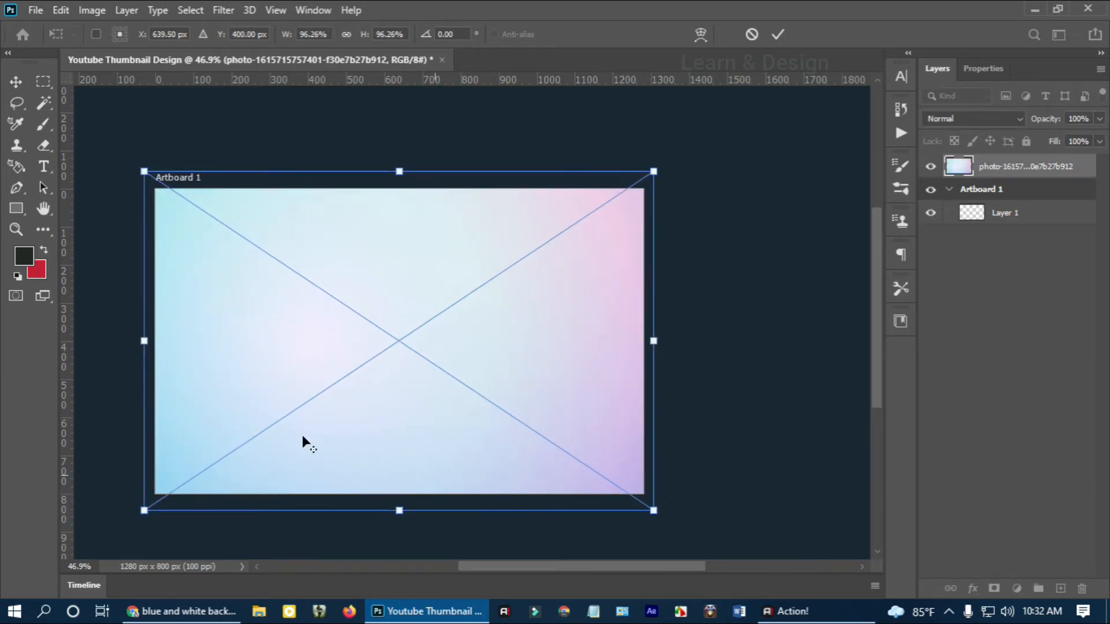
{"action": "left_click", "coordinate": [21, 86]}
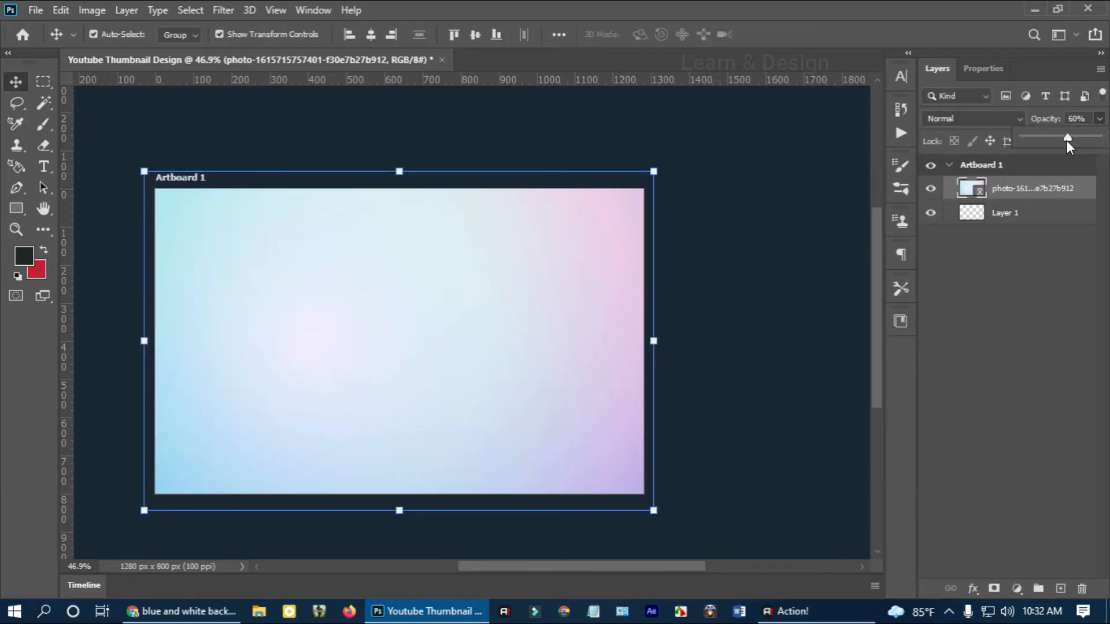
{"action": "left_click_drag", "start_coordinate": [1068, 145], "coordinate": [1061, 146]}
{"action": "left_click", "coordinate": [726, 369]}
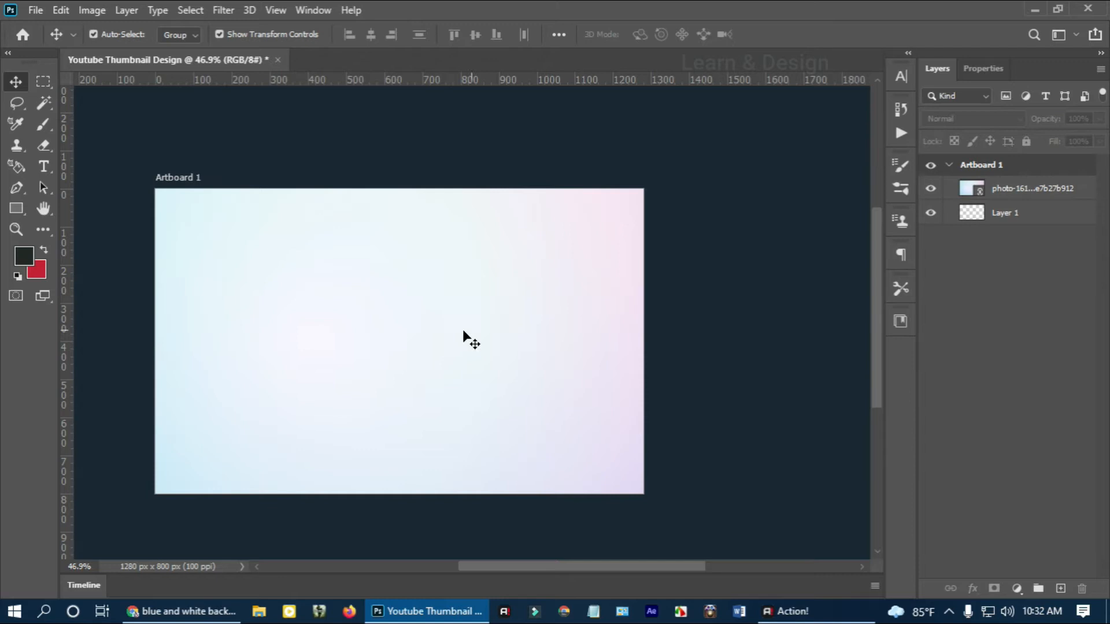
Step: Place the photo of the bearded man making an OK gesture against a pink wall as a linked image
{"action": "left_click", "coordinate": [35, 12]}
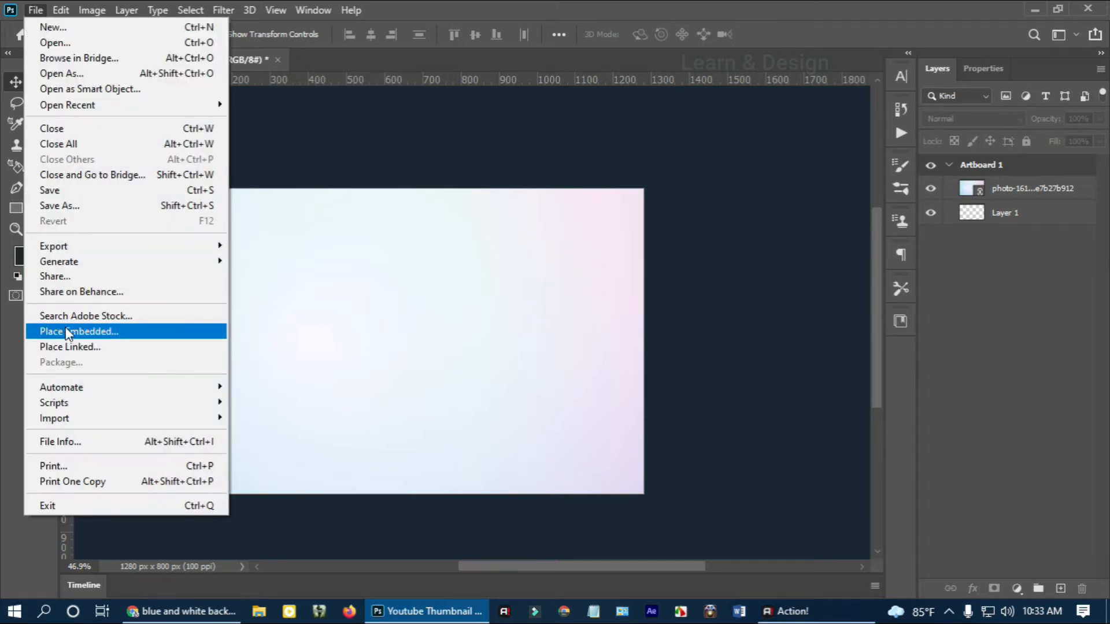
{"action": "left_click", "coordinate": [116, 349]}
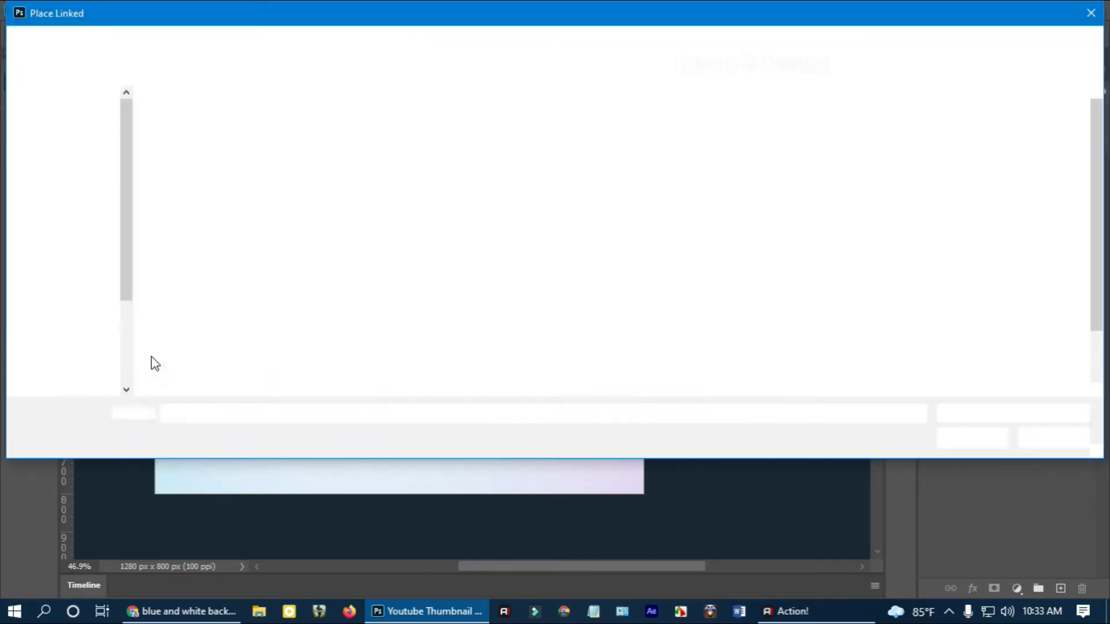
{"action": "left_click", "coordinate": [1034, 272]}
{"action": "left_click", "coordinate": [955, 442]}
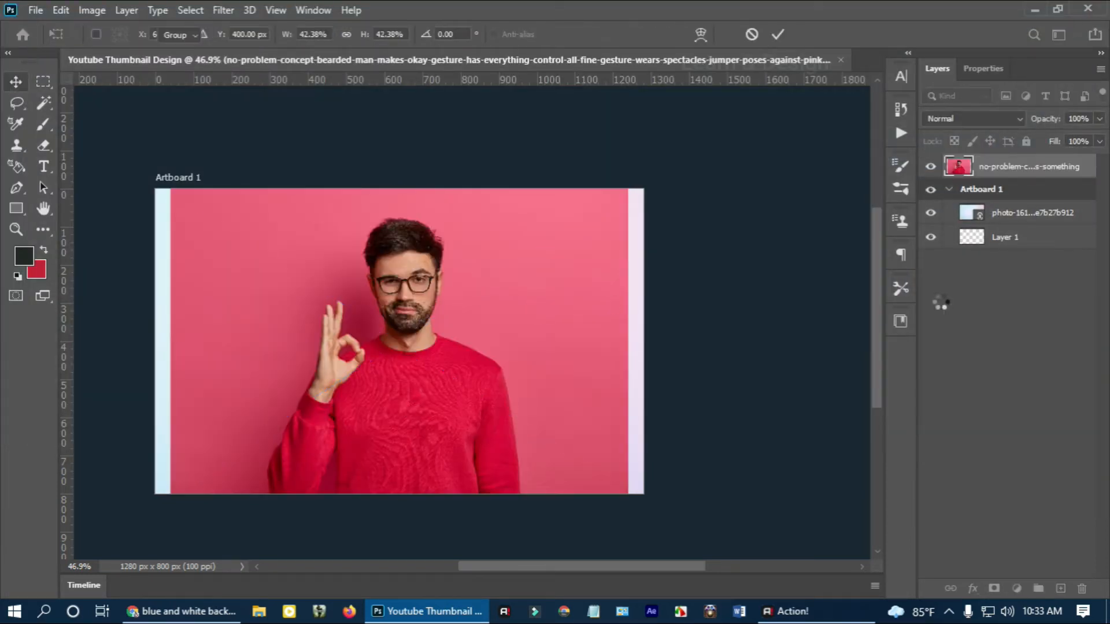
{"action": "key", "text": "Return"}
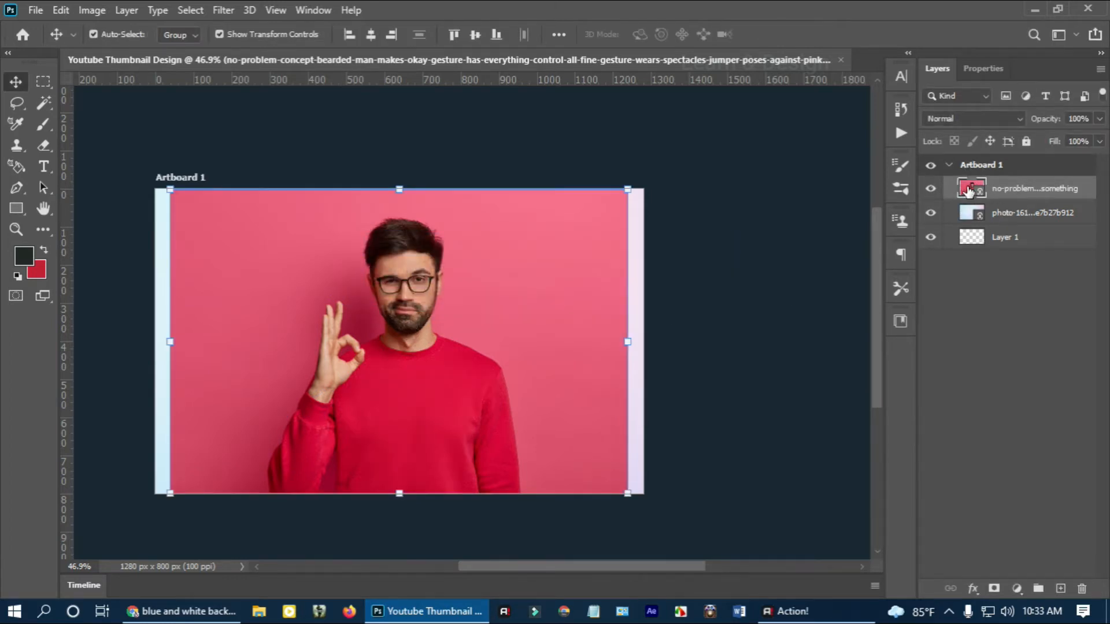
Step: Open the placed photo's source document and start a Pen tool path around the gap between torso and raised sleeve
{"action": "key", "text": "ctrl+Tab"}
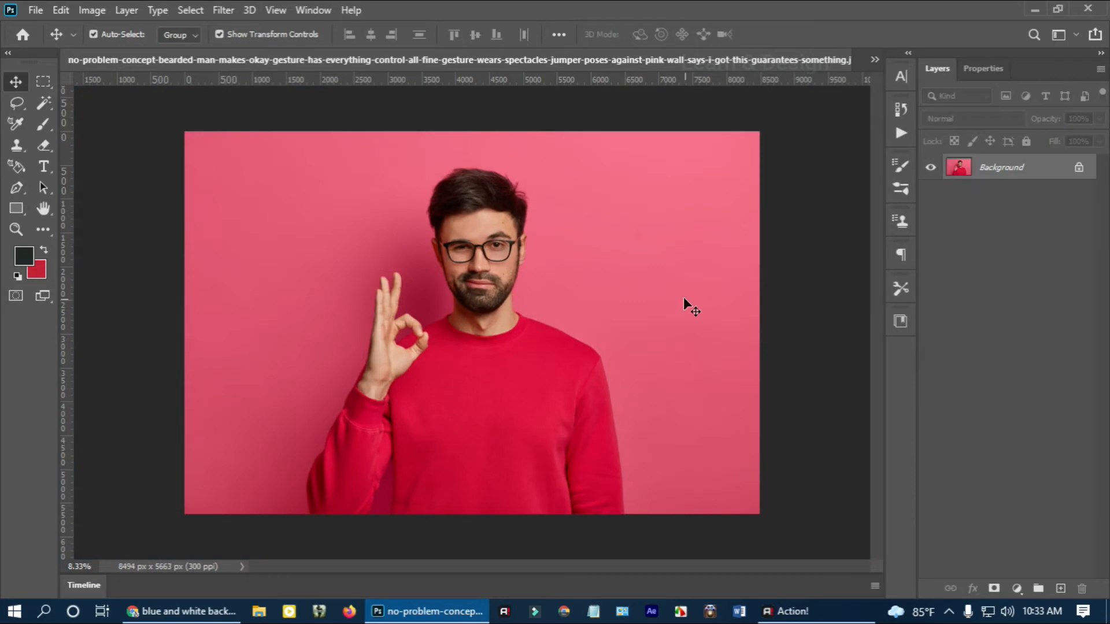
{"action": "scroll", "coordinate": [364, 505], "scroll_direction": "up", "scroll_amount": 6}
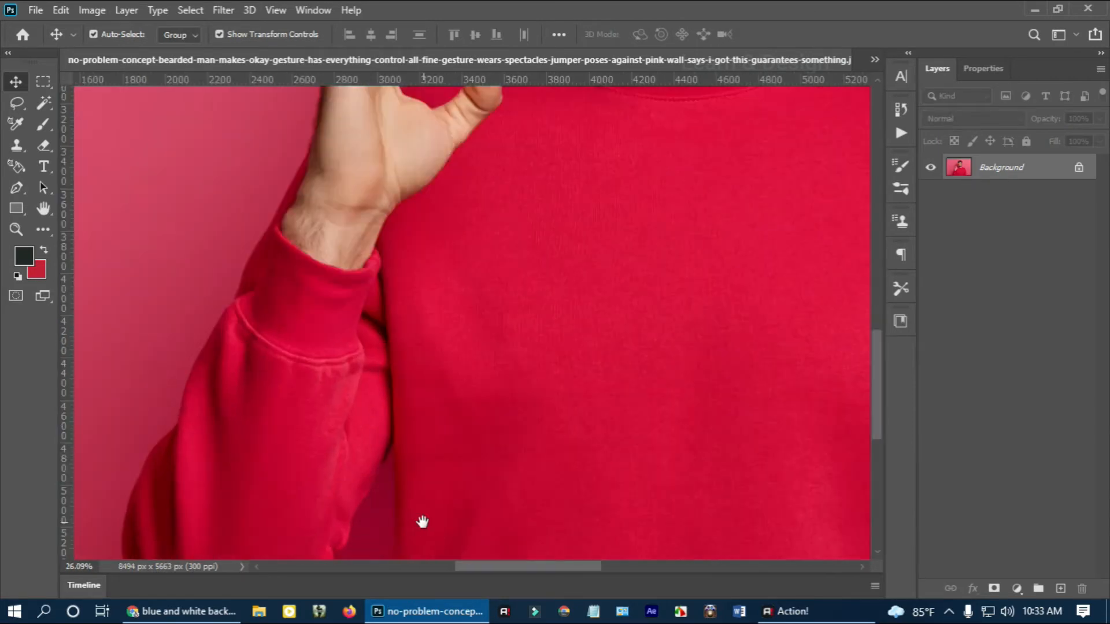
{"action": "left_click_drag", "start_coordinate": [25, 197], "coordinate": [76, 193]}
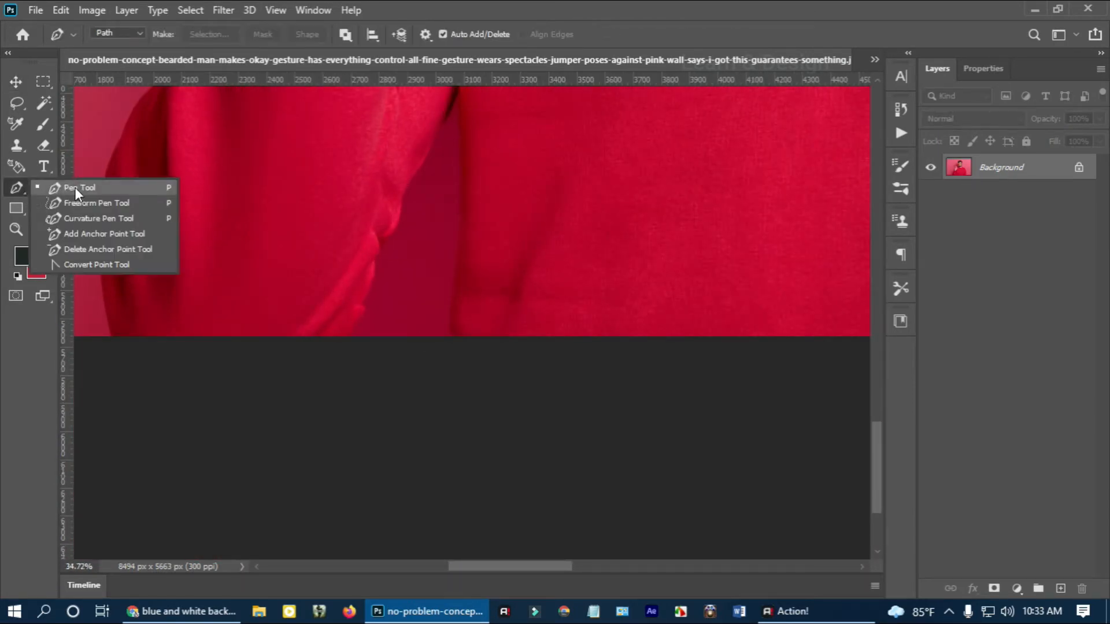
{"action": "left_click", "coordinate": [113, 188]}
{"action": "scroll", "coordinate": [463, 403], "scroll_direction": "up", "scroll_amount": 3}
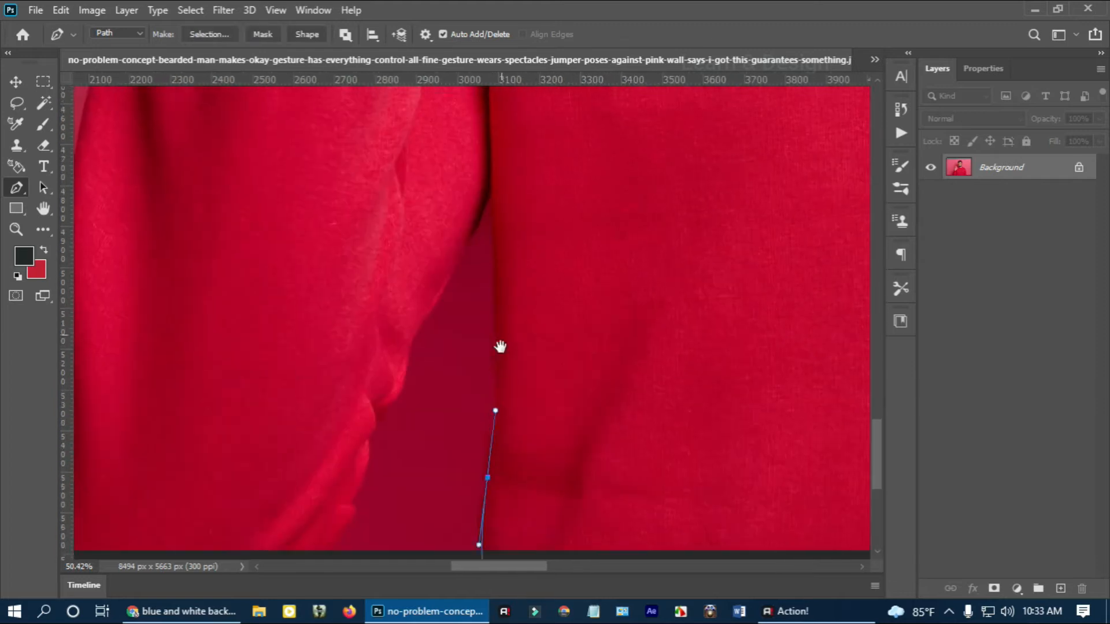
{"action": "left_click_drag", "start_coordinate": [357, 520], "coordinate": [391, 291]}
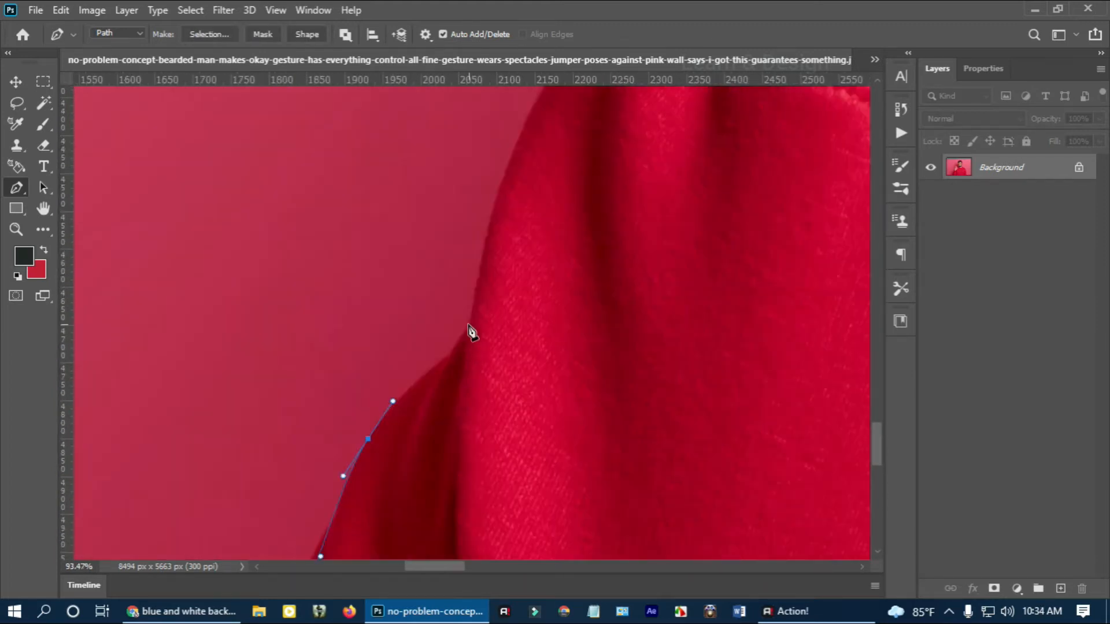
Step: Trace the outer edge of the raised sleeve up over the cuff to the wrist, redoing the anchor points that miss the edge
{"action": "left_click", "coordinate": [525, 190]}
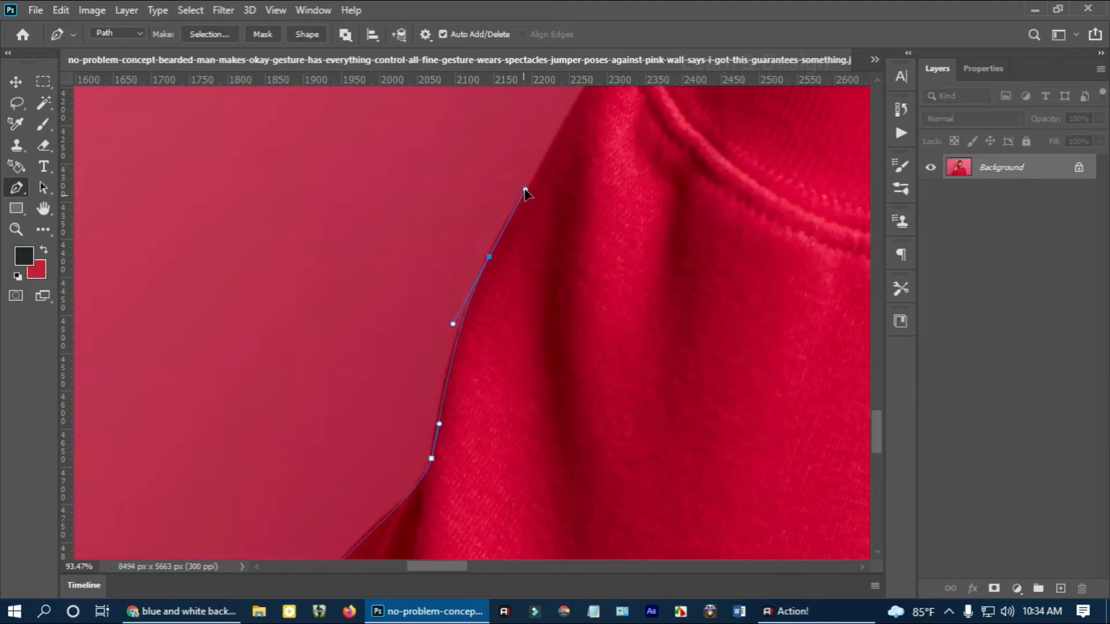
{"action": "left_click_drag", "start_coordinate": [448, 404], "coordinate": [470, 374]}
{"action": "left_click_drag", "start_coordinate": [506, 318], "coordinate": [520, 275]}
{"action": "scroll", "coordinate": [554, 347], "scroll_direction": "down", "scroll_amount": 5}
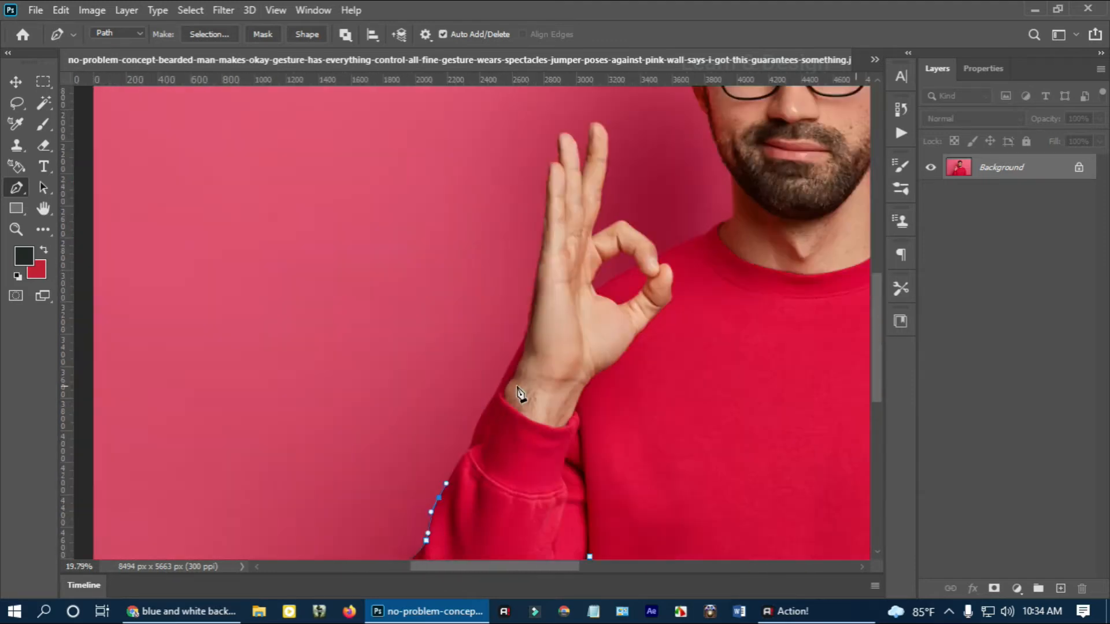
{"action": "scroll", "coordinate": [422, 324], "scroll_direction": "up", "scroll_amount": 5}
{"action": "key", "text": "ctrl+z"}
{"action": "key", "text": "ctrl+z"}
{"action": "key", "text": "ctrl+z"}
{"action": "left_click_drag", "start_coordinate": [420, 319], "coordinate": [437, 284]}
{"action": "left_click_drag", "start_coordinate": [494, 240], "coordinate": [528, 220]}
{"action": "left_click_drag", "start_coordinate": [547, 220], "coordinate": [566, 173]}
{"action": "left_click_drag", "start_coordinate": [585, 109], "coordinate": [495, 503]}
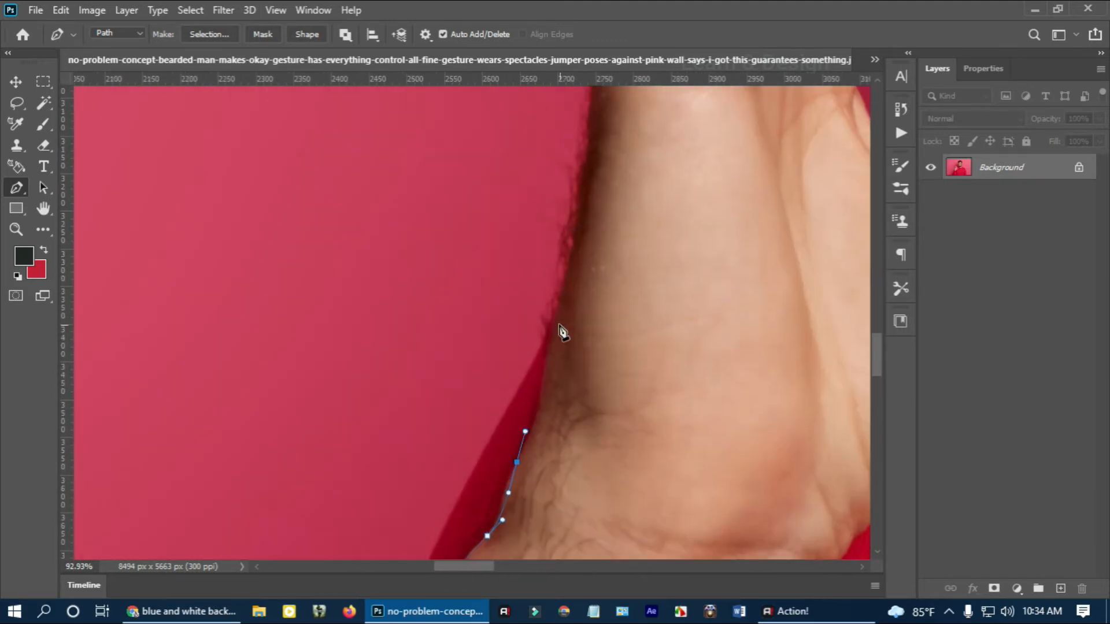
Step: Continue the path from the wrist along the outer edge of the hand to the tip of the little finger
{"action": "left_click_drag", "start_coordinate": [561, 329], "coordinate": [571, 273]}
{"action": "left_click_drag", "start_coordinate": [570, 267], "coordinate": [521, 456]}
{"action": "left_click_drag", "start_coordinate": [550, 249], "coordinate": [559, 128]}
{"action": "left_click_drag", "start_coordinate": [558, 127], "coordinate": [546, 456]}
{"action": "left_click_drag", "start_coordinate": [552, 386], "coordinate": [556, 325]}
{"action": "left_click_drag", "start_coordinate": [555, 212], "coordinate": [560, 188]}
{"action": "scroll", "coordinate": [559, 188], "scroll_direction": "up", "scroll_amount": 4}
{"action": "left_click_drag", "start_coordinate": [594, 138], "coordinate": [578, 341]}
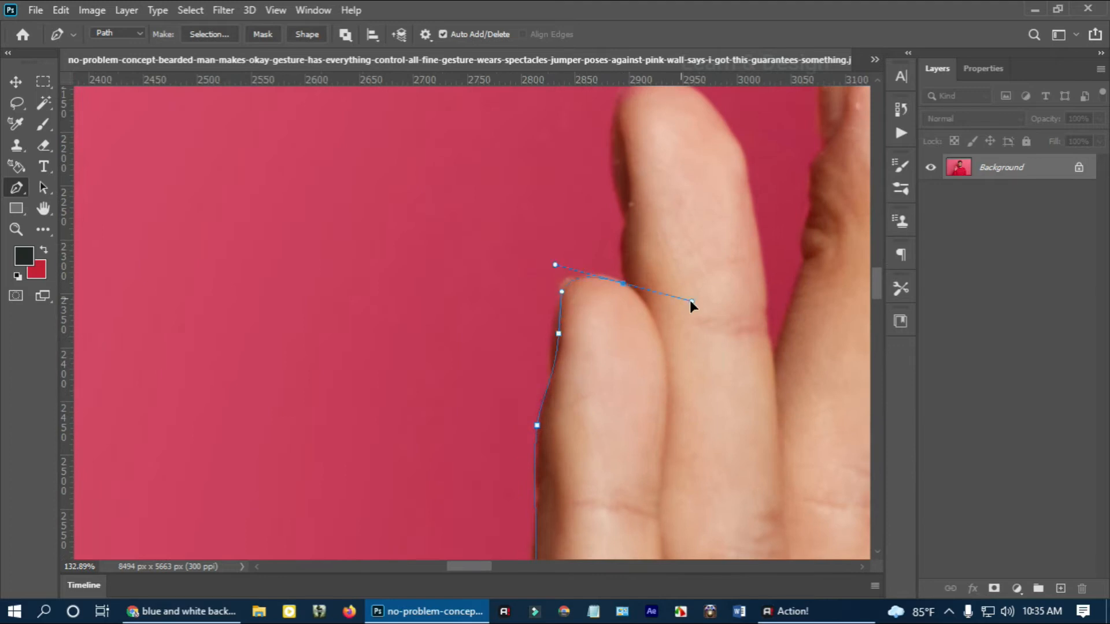
Step: Trace the path around the ring finger and into the gap before the middle finger
{"action": "left_click_drag", "start_coordinate": [624, 230], "coordinate": [629, 209]}
{"action": "left_click_drag", "start_coordinate": [630, 192], "coordinate": [630, 289]}
{"action": "left_click_drag", "start_coordinate": [619, 247], "coordinate": [615, 201]}
{"action": "left_click_drag", "start_coordinate": [648, 174], "coordinate": [676, 170]}
{"action": "left_click_drag", "start_coordinate": [731, 260], "coordinate": [606, 219]}
{"action": "left_click_drag", "start_coordinate": [620, 252], "coordinate": [641, 356]}
{"action": "left_click_drag", "start_coordinate": [647, 429], "coordinate": [672, 341]}
{"action": "left_click_drag", "start_coordinate": [682, 310], "coordinate": [629, 335]}
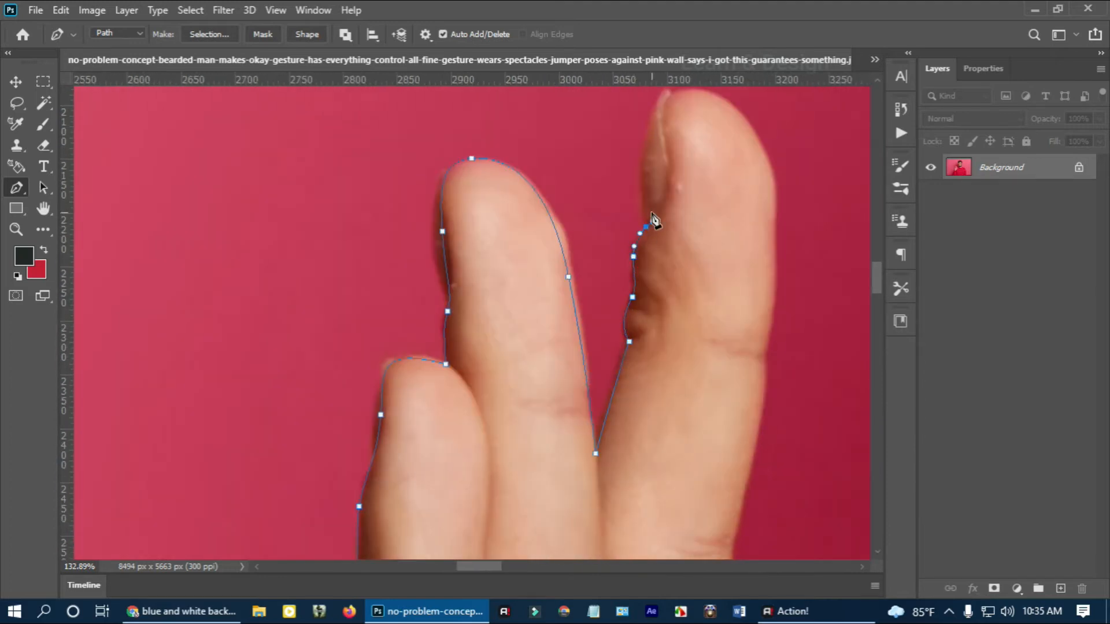
Step: Trace the path over the middle fingertip and down its inner side to the base of the index finger
{"action": "left_click_drag", "start_coordinate": [652, 202], "coordinate": [626, 339]}
{"action": "left_click_drag", "start_coordinate": [703, 241], "coordinate": [736, 263]}
{"action": "left_click_drag", "start_coordinate": [735, 508], "coordinate": [683, 221]}
{"action": "left_click_drag", "start_coordinate": [668, 320], "coordinate": [659, 381]}
{"action": "left_click_drag", "start_coordinate": [659, 393], "coordinate": [651, 237]}
{"action": "mouse_move", "coordinate": [637, 334]}
{"action": "left_mouse_down"}
{"action": "mouse_move", "coordinate": [630, 394]}
{"action": "mouse_move", "coordinate": [655, 164]}
{"action": "left_mouse_up"}
{"action": "left_click_drag", "start_coordinate": [627, 219], "coordinate": [610, 269]}
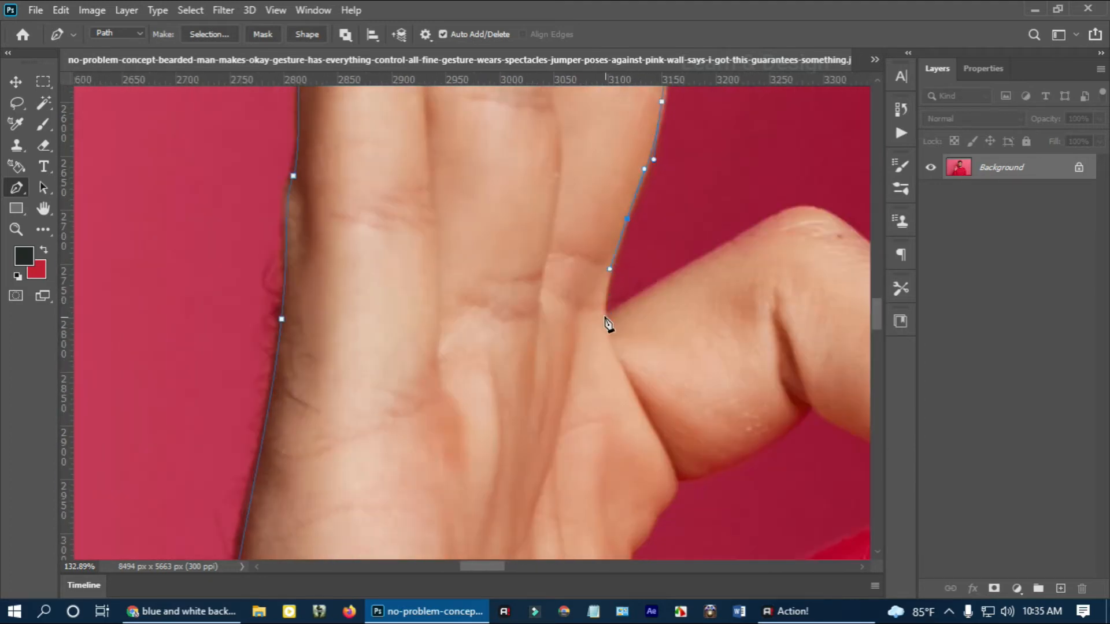
Step: Trace the path along the upper edge of the bent index finger
{"action": "left_click_drag", "start_coordinate": [609, 314], "coordinate": [670, 274]}
{"action": "scroll", "coordinate": [730, 234], "scroll_direction": "up", "scroll_amount": 4}
{"action": "left_click_drag", "start_coordinate": [730, 234], "coordinate": [333, 279]}
{"action": "left_click_drag", "start_coordinate": [429, 150], "coordinate": [470, 193]}
Step: Continue the path from the fingertip along the sweater's shoulder and collar up to the neck
{"action": "left_click_drag", "start_coordinate": [508, 309], "coordinate": [600, 245]}
{"action": "left_click_drag", "start_coordinate": [416, 362], "coordinate": [474, 328]}
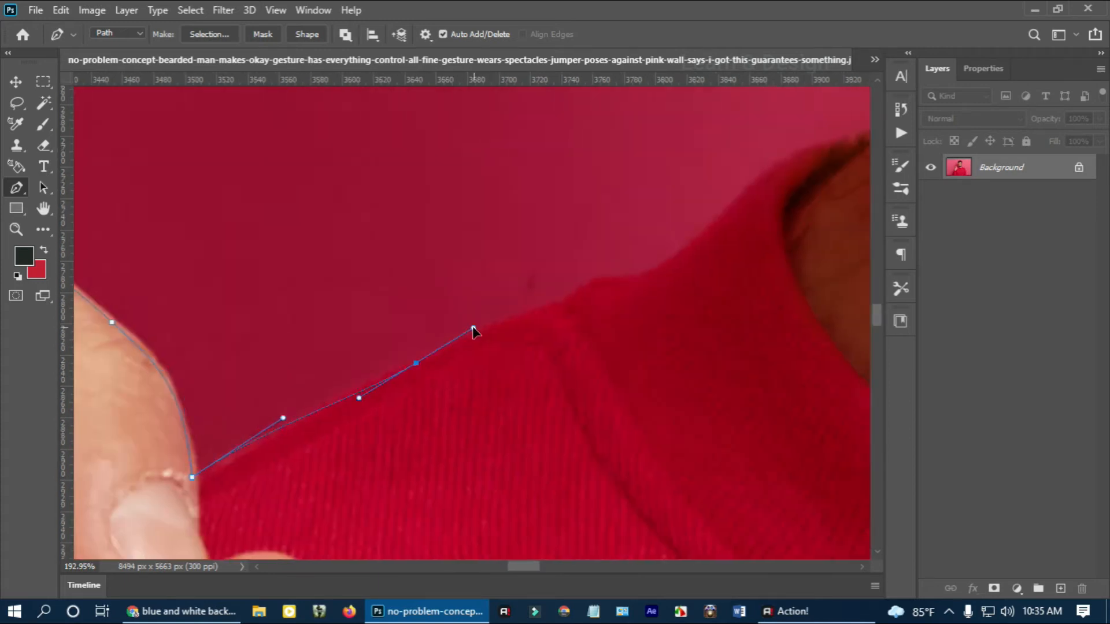
{"action": "left_click_drag", "start_coordinate": [297, 347], "coordinate": [324, 330]}
{"action": "left_click_drag", "start_coordinate": [359, 318], "coordinate": [394, 310]}
{"action": "left_click_drag", "start_coordinate": [367, 256], "coordinate": [293, 316]}
{"action": "left_click_drag", "start_coordinate": [404, 303], "coordinate": [450, 259]}
{"action": "left_click_drag", "start_coordinate": [521, 234], "coordinate": [567, 218]}
Step: Trace the path up the side of the neck and place the first anchor points on the beard's edge
{"action": "left_click_drag", "start_coordinate": [594, 150], "coordinate": [546, 444]}
{"action": "left_click_drag", "start_coordinate": [545, 460], "coordinate": [550, 400]}
{"action": "left_click_drag", "start_coordinate": [534, 130], "coordinate": [552, 442]}
{"action": "left_click_drag", "start_coordinate": [553, 441], "coordinate": [542, 364]}
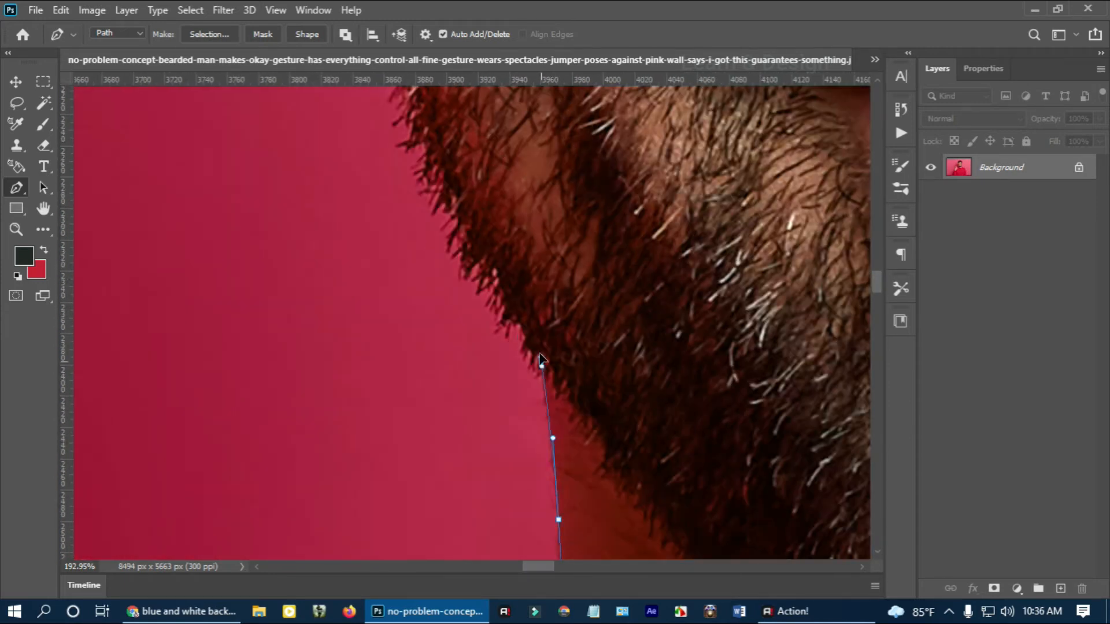
{"action": "left_click", "coordinate": [550, 371]}
{"action": "left_click", "coordinate": [543, 357]}
{"action": "left_click", "coordinate": [531, 347]}
Step: Trace the beard's edge up to the earlobe on the raised-hand side with closely spaced anchor points
{"action": "left_click_drag", "start_coordinate": [483, 249], "coordinate": [519, 403]}
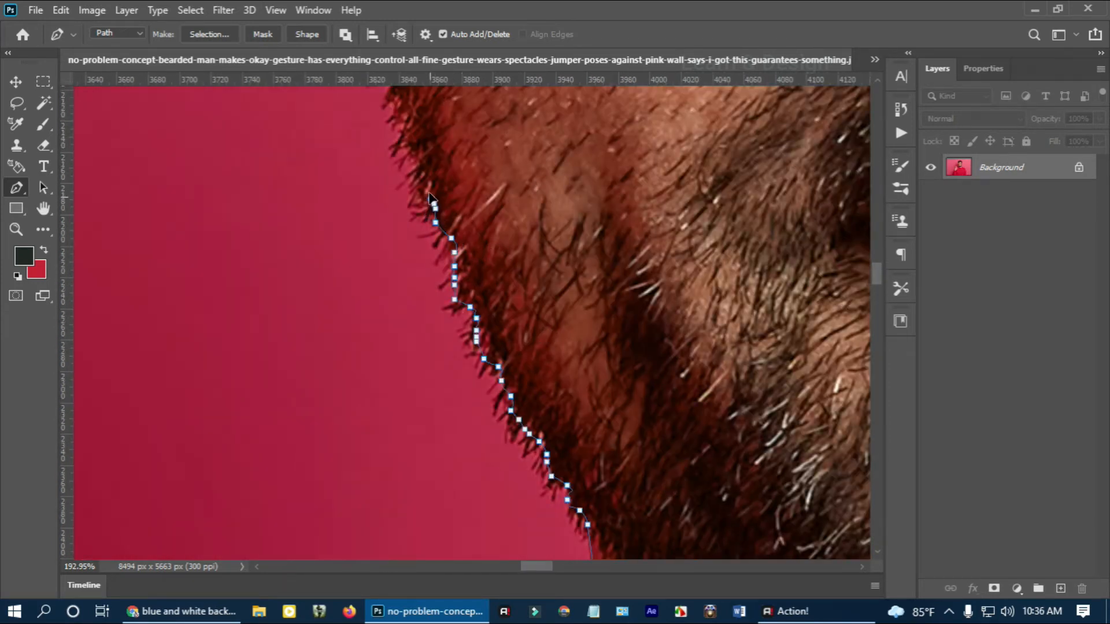
{"action": "left_click_drag", "start_coordinate": [409, 142], "coordinate": [474, 338]}
{"action": "left_click", "coordinate": [456, 260]}
{"action": "left_click_drag", "start_coordinate": [436, 199], "coordinate": [486, 355]}
{"action": "left_click", "coordinate": [471, 302]}
{"action": "left_click_drag", "start_coordinate": [408, 246], "coordinate": [383, 189]}
{"action": "left_click_drag", "start_coordinate": [383, 189], "coordinate": [470, 446]}
{"action": "left_click_drag", "start_coordinate": [404, 267], "coordinate": [375, 173]}
Step: Trace the path around the ear on the raised-hand side and into the hairline above it
{"action": "scroll", "coordinate": [416, 223], "scroll_direction": "down", "scroll_amount": 6}
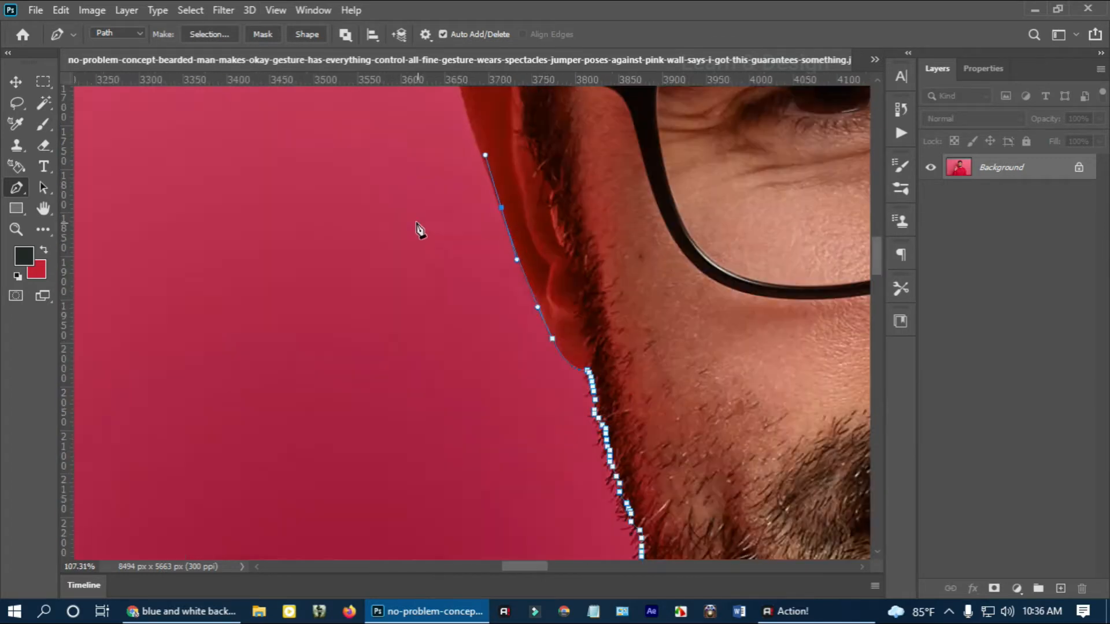
{"action": "left_click_drag", "start_coordinate": [416, 223], "coordinate": [388, 531]}
{"action": "scroll", "coordinate": [387, 530], "scroll_direction": "up", "scroll_amount": 6}
{"action": "left_click_drag", "start_coordinate": [451, 258], "coordinate": [402, 373]}
{"action": "scroll", "coordinate": [403, 373], "scroll_direction": "up", "scroll_amount": 4}
{"action": "left_click_drag", "start_coordinate": [446, 322], "coordinate": [463, 278]}
{"action": "left_click", "coordinate": [665, 316]}
{"action": "left_click", "coordinate": [590, 252]}
{"action": "left_click_drag", "start_coordinate": [584, 243], "coordinate": [471, 453]}
{"action": "left_click_drag", "start_coordinate": [466, 375], "coordinate": [463, 349]}
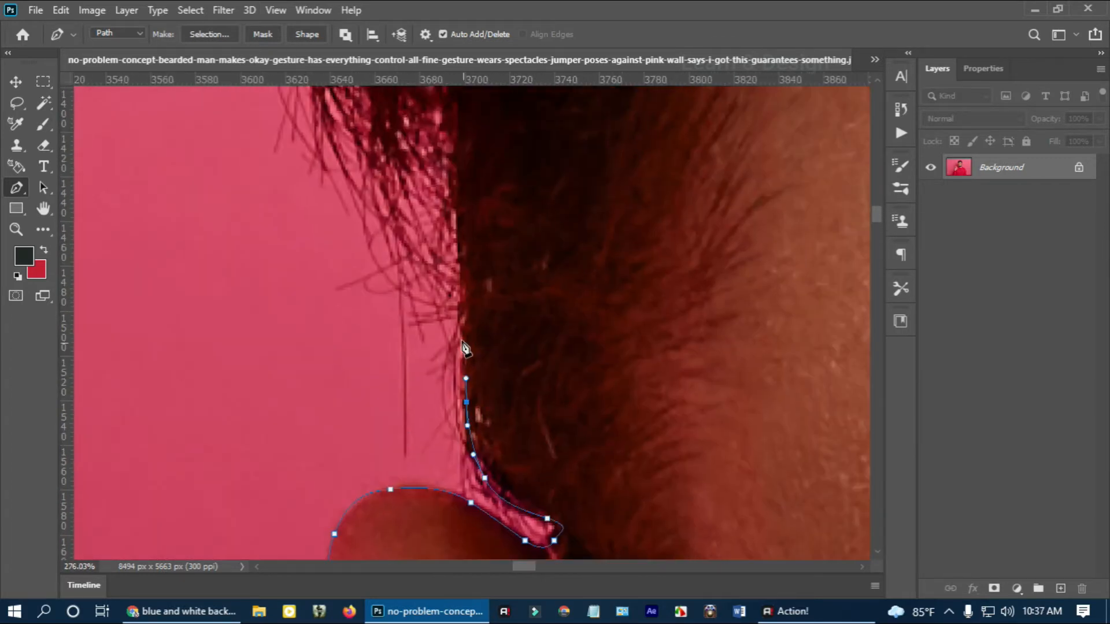
Step: Trace the path along the side of the hair up towards the crown
{"action": "scroll", "coordinate": [416, 405], "scroll_direction": "down", "scroll_amount": 10}
{"action": "left_click_drag", "start_coordinate": [350, 239], "coordinate": [283, 492]}
{"action": "left_click_drag", "start_coordinate": [344, 263], "coordinate": [352, 254]}
{"action": "left_click_drag", "start_coordinate": [404, 231], "coordinate": [275, 245]}
{"action": "left_click", "coordinate": [317, 138]}
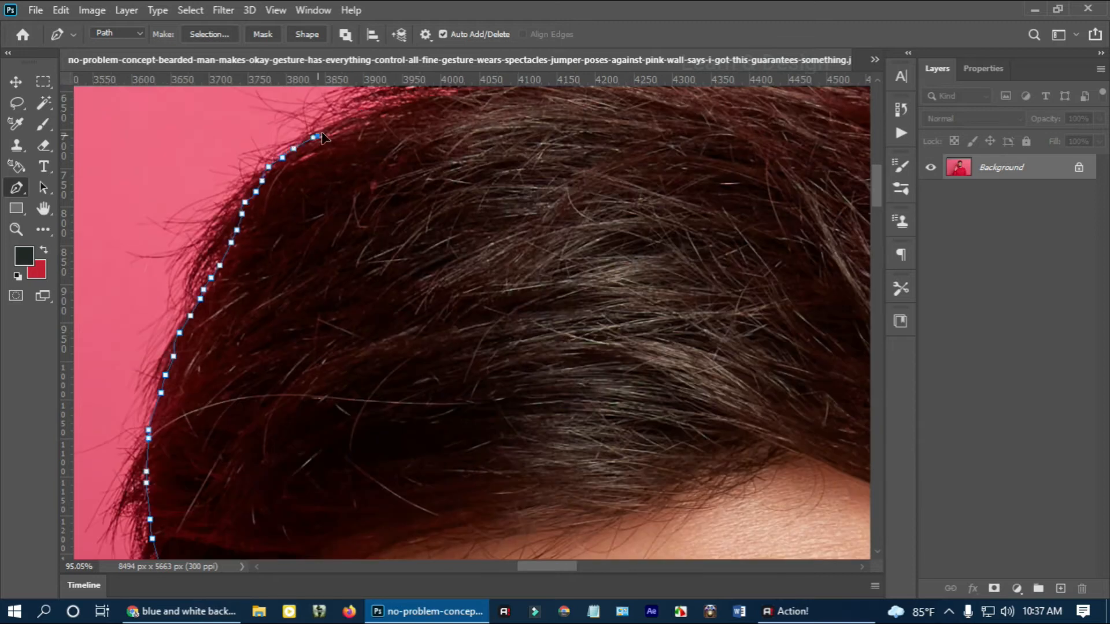
Step: Continue the path across the top of the hair to the opposite side of the head
{"action": "scroll", "coordinate": [370, 173], "scroll_direction": "down", "scroll_amount": 6}
{"action": "left_click", "coordinate": [496, 201]}
{"action": "left_click_drag", "start_coordinate": [699, 252], "coordinate": [481, 186]}
{"action": "left_click", "coordinate": [508, 197]}
{"action": "left_click", "coordinate": [562, 271]}
Step: Trace the hair edge down the far side of the head towards the temple
{"action": "scroll", "coordinate": [580, 272], "scroll_direction": "up", "scroll_amount": 6}
{"action": "left_click", "coordinate": [576, 266]}
{"action": "left_click", "coordinate": [625, 343]}
{"action": "left_click", "coordinate": [621, 359]}
{"action": "left_click", "coordinate": [609, 387]}
{"action": "left_click", "coordinate": [609, 414]}
{"action": "left_click", "coordinate": [606, 440]}
{"action": "left_click", "coordinate": [600, 469]}
{"action": "left_click_drag", "start_coordinate": [568, 464], "coordinate": [542, 220]}
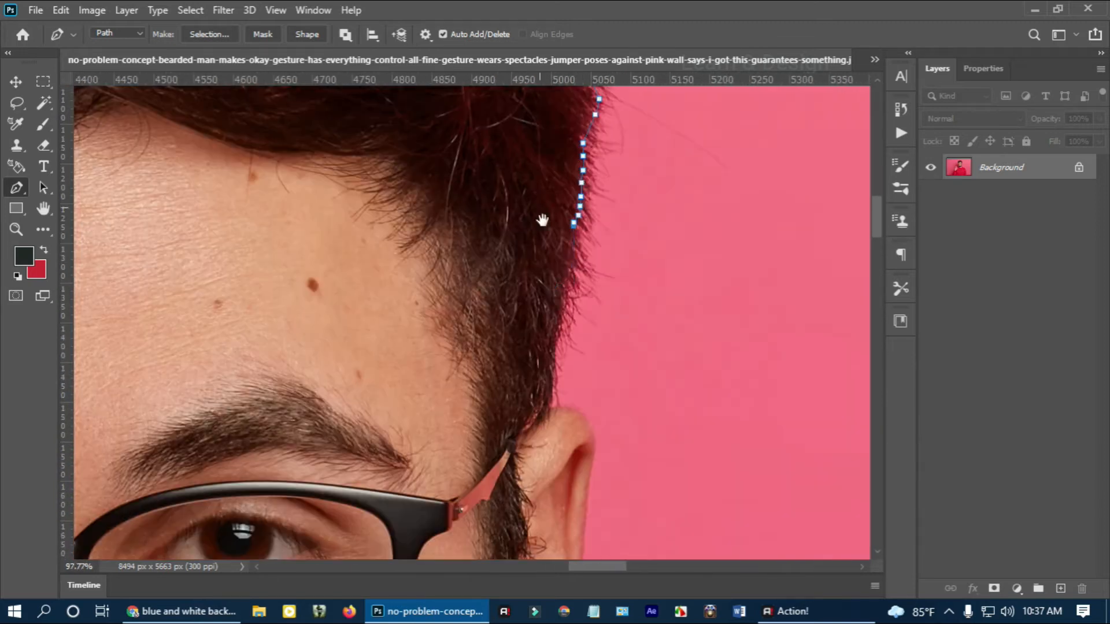
Step: Trace the path past the remaining hair and around the far ear to the earlobe
{"action": "scroll", "coordinate": [578, 401], "scroll_direction": "up", "scroll_amount": 5}
{"action": "left_click_drag", "start_coordinate": [578, 402], "coordinate": [532, 245]}
{"action": "left_click_drag", "start_coordinate": [561, 341], "coordinate": [552, 202]}
{"action": "left_click_drag", "start_coordinate": [553, 334], "coordinate": [545, 428]}
{"action": "left_click_drag", "start_coordinate": [535, 409], "coordinate": [555, 223]}
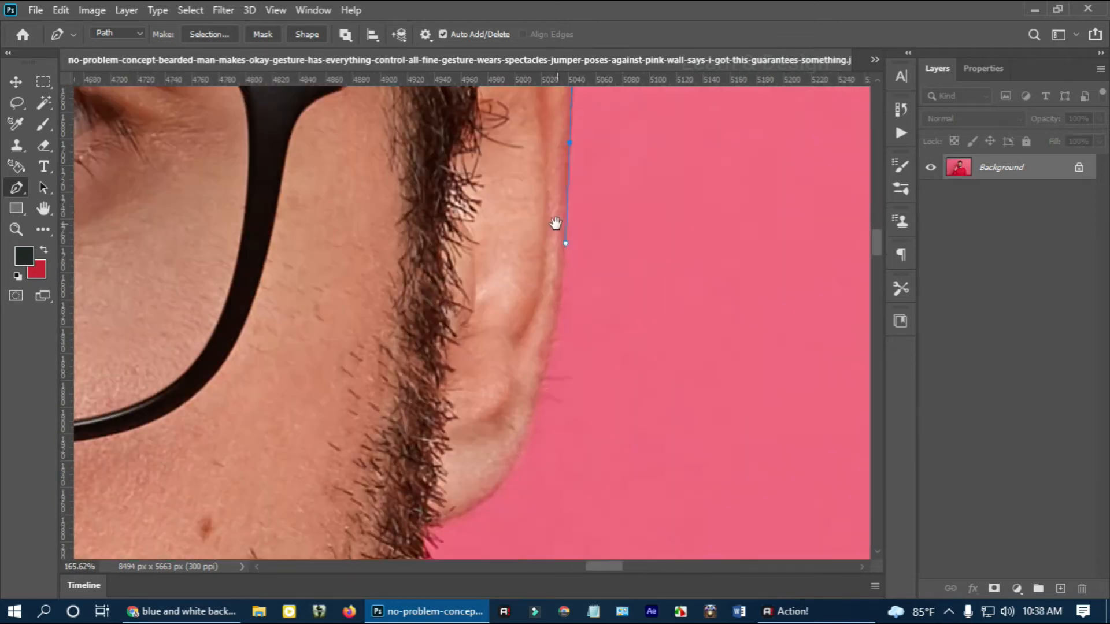
{"action": "left_click_drag", "start_coordinate": [542, 372], "coordinate": [521, 447]}
{"action": "left_click_drag", "start_coordinate": [428, 520], "coordinate": [489, 348]}
Step: Follow the beard's edge down from the far earlobe with closely spaced anchor points
{"action": "left_click_drag", "start_coordinate": [474, 462], "coordinate": [526, 187]}
{"action": "left_click", "coordinate": [515, 228]}
{"action": "left_click", "coordinate": [507, 252]}
{"action": "scroll", "coordinate": [483, 329], "scroll_direction": "down", "scroll_amount": 5}
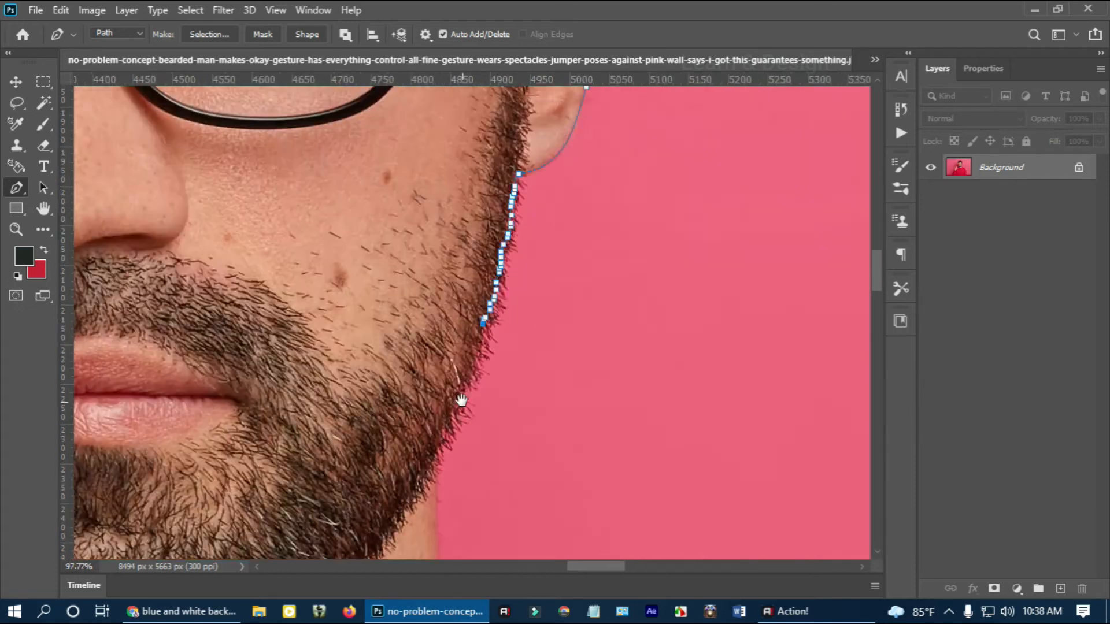
{"action": "scroll", "coordinate": [461, 399], "scroll_direction": "up", "scroll_amount": 4}
{"action": "left_click", "coordinate": [471, 329]}
{"action": "left_click", "coordinate": [454, 356]}
Step: Trace the path down the far side of the neck and over the sweater's collar
{"action": "left_click_drag", "start_coordinate": [435, 520], "coordinate": [396, 66]}
{"action": "left_click", "coordinate": [399, 223]}
{"action": "left_click", "coordinate": [438, 314]}
{"action": "left_click_drag", "start_coordinate": [552, 369], "coordinate": [372, 168]}
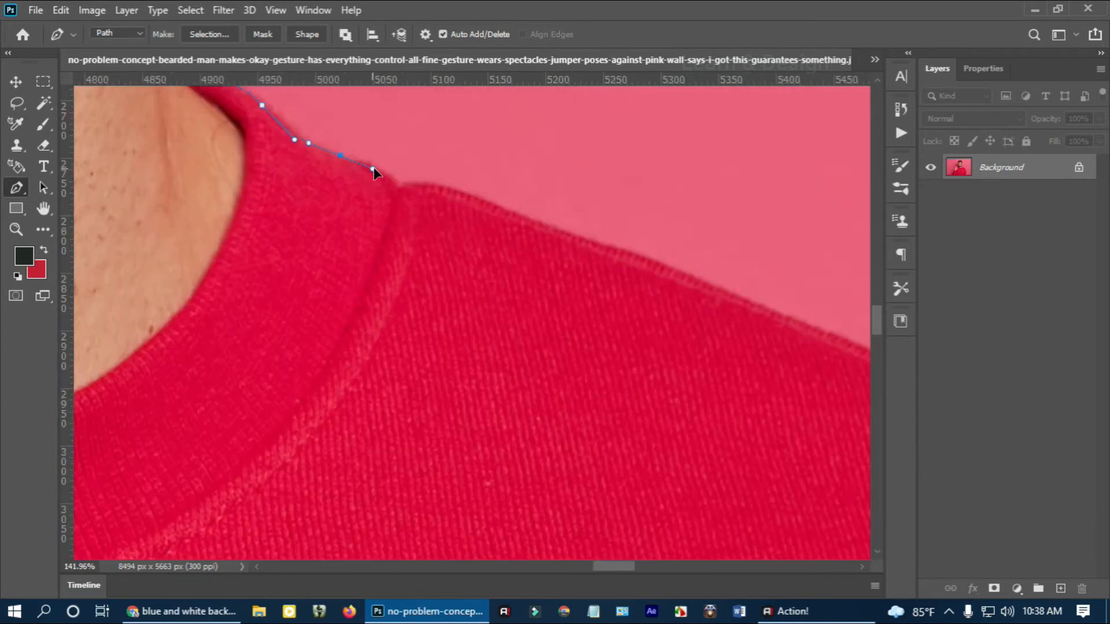
{"action": "left_click_drag", "start_coordinate": [533, 228], "coordinate": [363, 144]}
Step: Trace the path along the far shoulder of the sweater to the upper sleeve
{"action": "left_click", "coordinate": [514, 227]}
{"action": "left_click", "coordinate": [664, 306]}
{"action": "left_click_drag", "start_coordinate": [664, 306], "coordinate": [502, 235]}
{"action": "scroll", "coordinate": [491, 299], "scroll_direction": "down", "scroll_amount": 2}
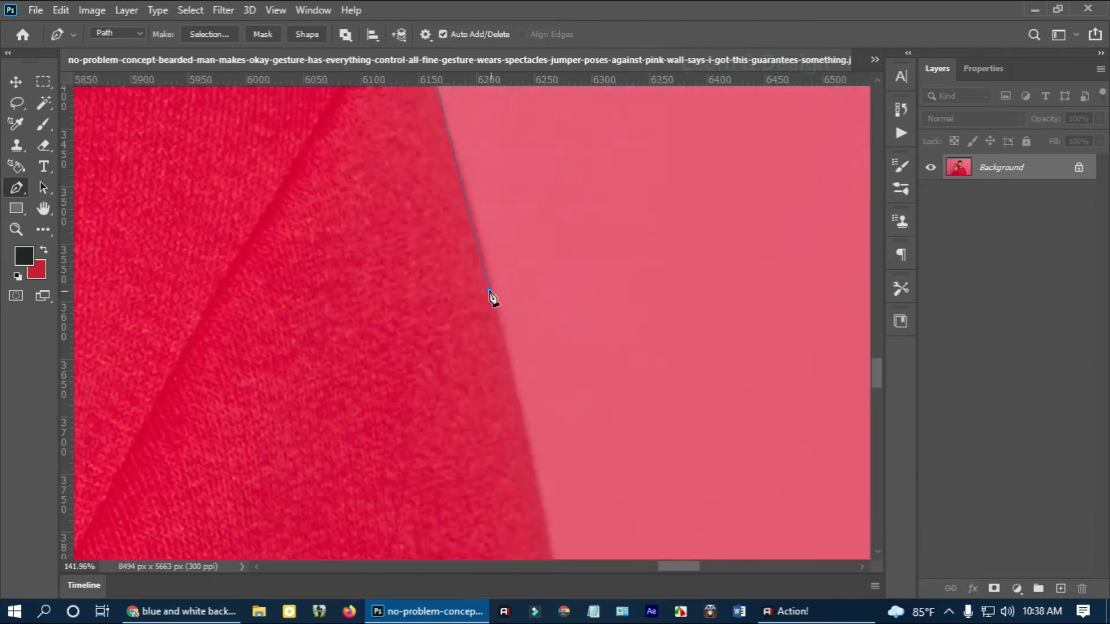
Step: Continue the path down the outer edge of the lowered sleeve towards the photo's bottom edge
{"action": "left_click", "coordinate": [470, 223]}
{"action": "left_click", "coordinate": [503, 391]}
{"action": "left_click_drag", "start_coordinate": [531, 550], "coordinate": [497, 272]}
{"action": "left_click", "coordinate": [476, 243]}
{"action": "left_click", "coordinate": [503, 466]}
{"action": "scroll", "coordinate": [535, 401], "scroll_direction": "down", "scroll_amount": 3}
Step: Close the path along the photo's bottom edge and convert the outline of the man into a selection
{"action": "left_click", "coordinate": [478, 327]}
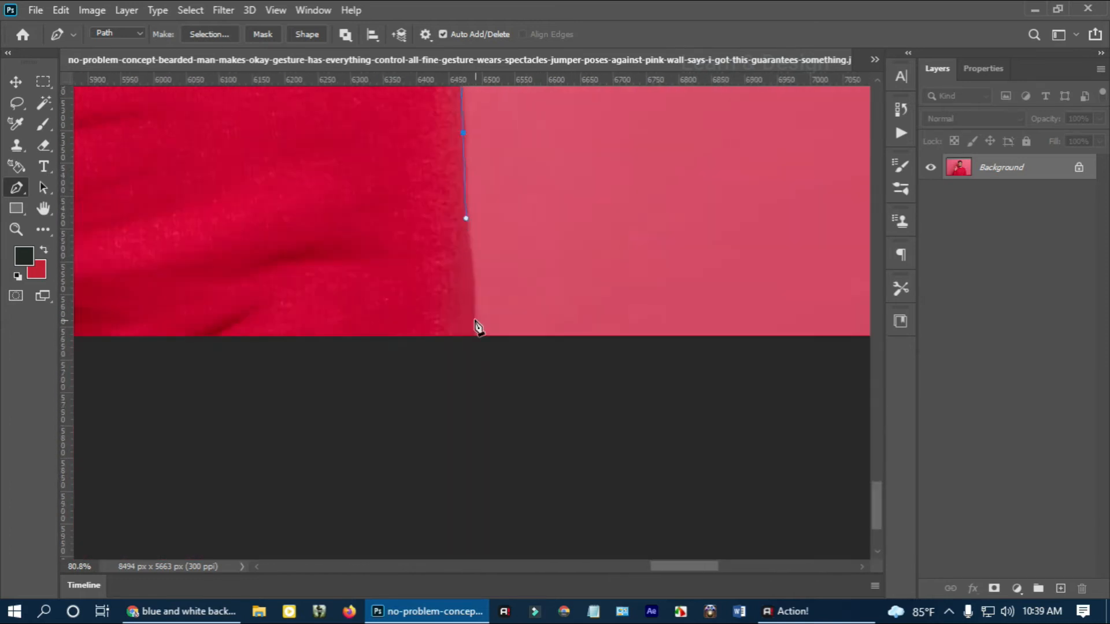
{"action": "key", "text": "ctrl+0"}
{"action": "left_click", "coordinate": [381, 542]}
{"action": "key", "text": "ctrl+minus"}
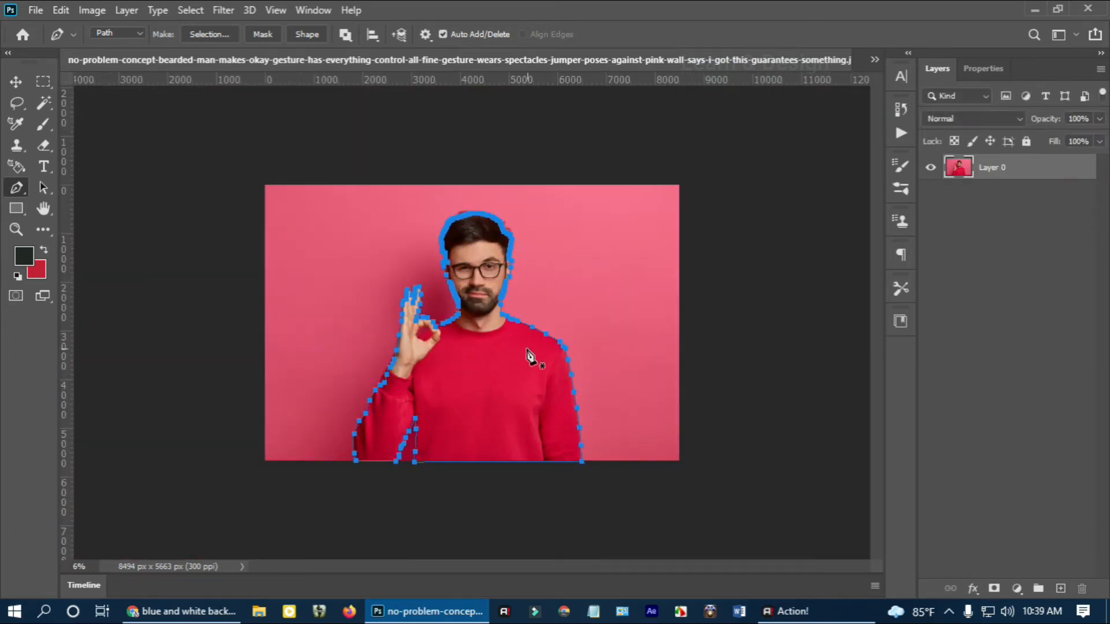
{"action": "key", "text": "ctrl+Return"}
Step: Replace the placed photo in the Youtube Thumbnail Design document with the copied cutout of the man
{"action": "left_click", "coordinate": [874, 60]}
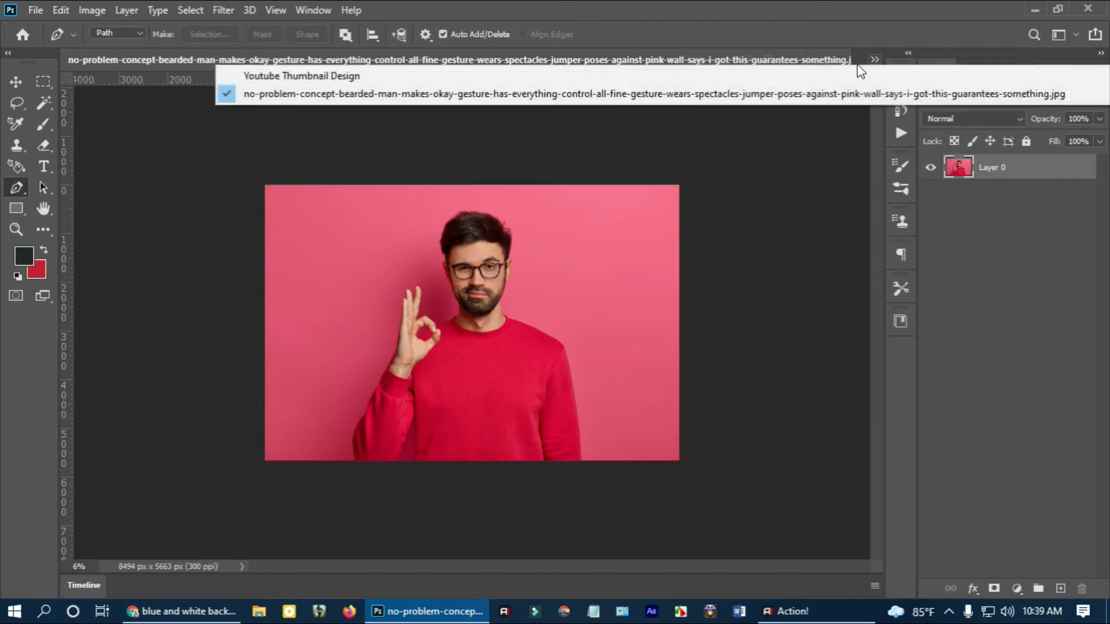
{"action": "left_click", "coordinate": [810, 76]}
{"action": "key", "text": "v"}
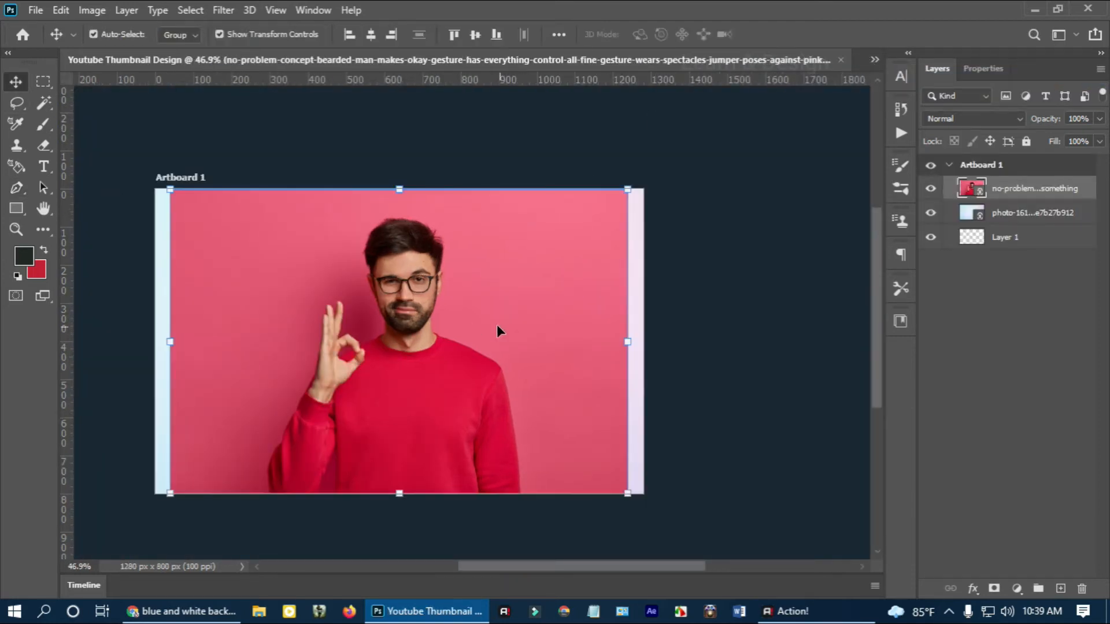
{"action": "key", "text": "Delete"}
{"action": "key", "text": "ctrl+v"}
Step: Convert the pasted cutout of the man to a smart object and scale it down to about 12% to fit inside the artboard
{"action": "scroll", "coordinate": [578, 329], "scroll_direction": "down", "scroll_amount": 4}
{"action": "scroll", "coordinate": [525, 335], "scroll_direction": "up", "scroll_amount": 2}
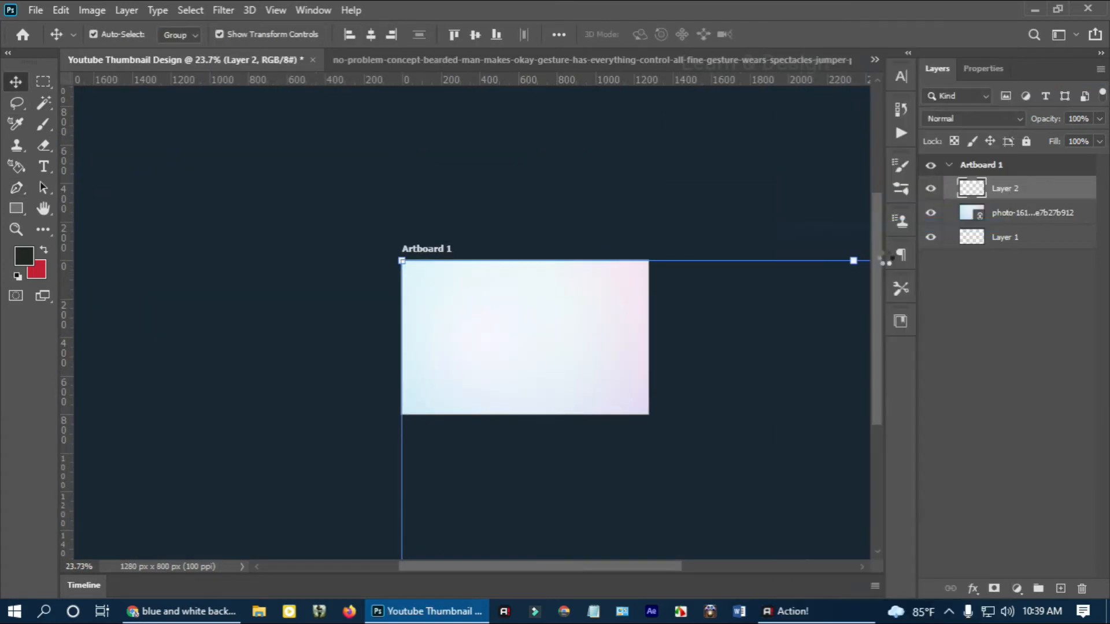
{"action": "left_click_drag", "start_coordinate": [401, 261], "coordinate": [514, 376]}
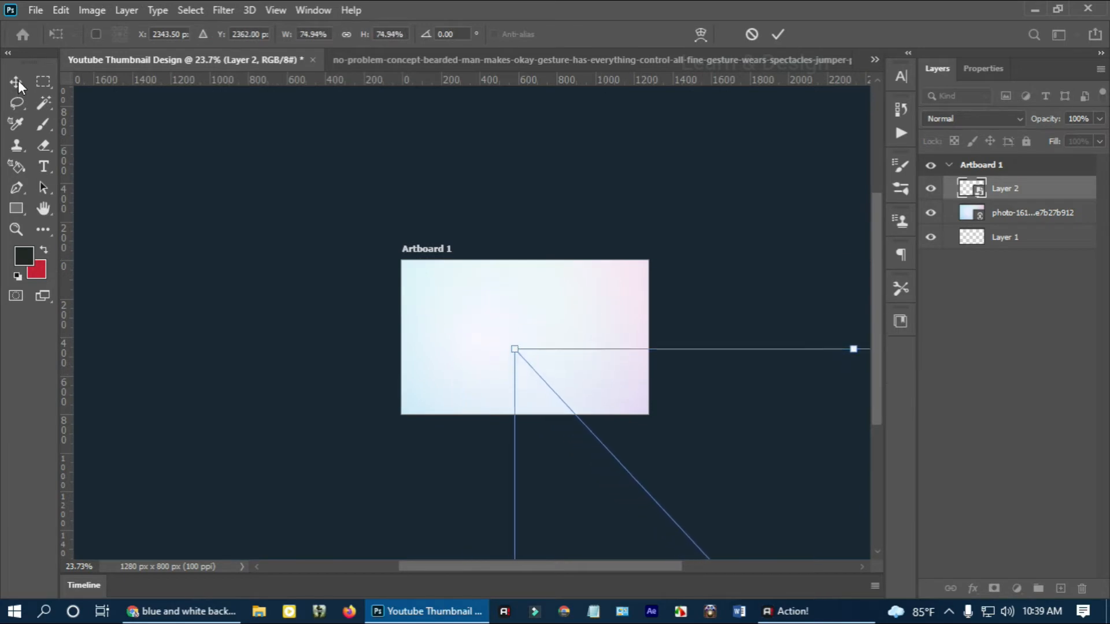
{"action": "scroll", "coordinate": [580, 285], "scroll_direction": "down", "scroll_amount": 3}
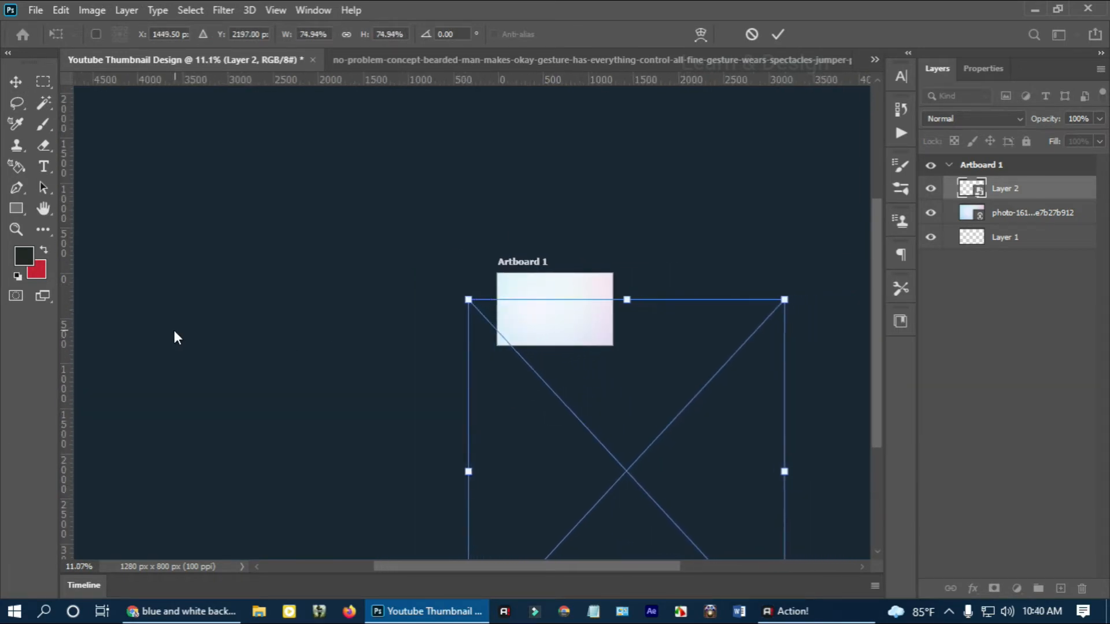
{"action": "left_click_drag", "start_coordinate": [543, 347], "coordinate": [512, 339]}
{"action": "left_click_drag", "start_coordinate": [726, 293], "coordinate": [686, 335]}
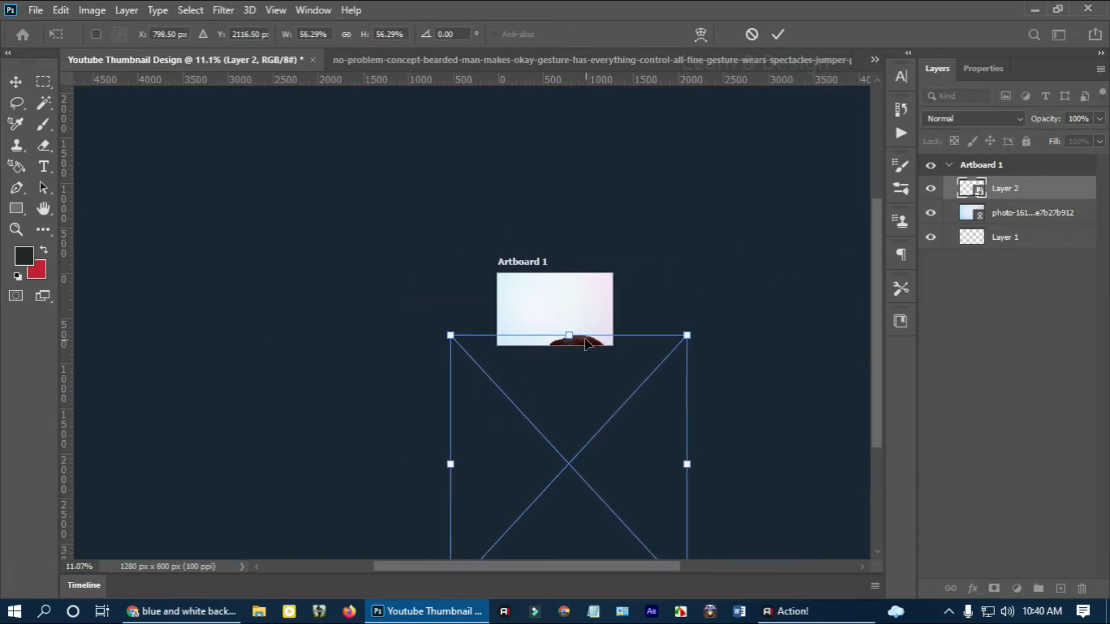
{"action": "left_click_drag", "start_coordinate": [584, 342], "coordinate": [668, 123]}
{"action": "scroll", "coordinate": [563, 363], "scroll_direction": "up", "scroll_amount": 3}
{"action": "scroll", "coordinate": [415, 243], "scroll_direction": "up", "scroll_amount": 2}
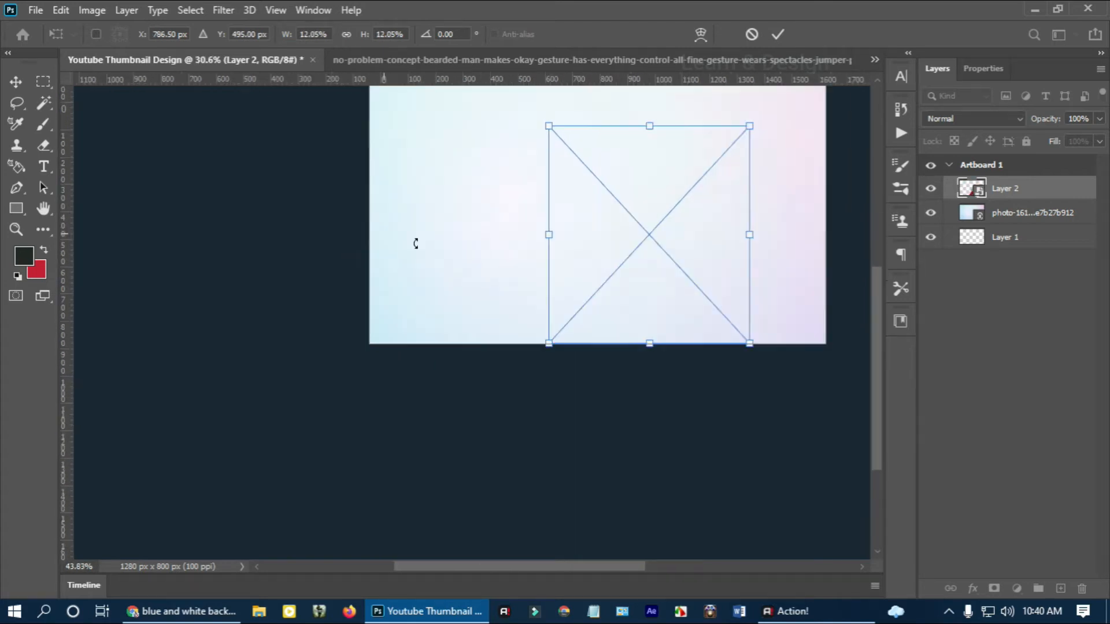
Step: Scale the man's cutout to 14.21% and place it on the right half of the artboard, flush with the bottom edge
{"action": "scroll", "coordinate": [416, 244], "scroll_direction": "up", "scroll_amount": 1}
{"action": "left_click_drag", "start_coordinate": [665, 179], "coordinate": [677, 109]}
{"action": "left_click_drag", "start_coordinate": [579, 352], "coordinate": [578, 370]}
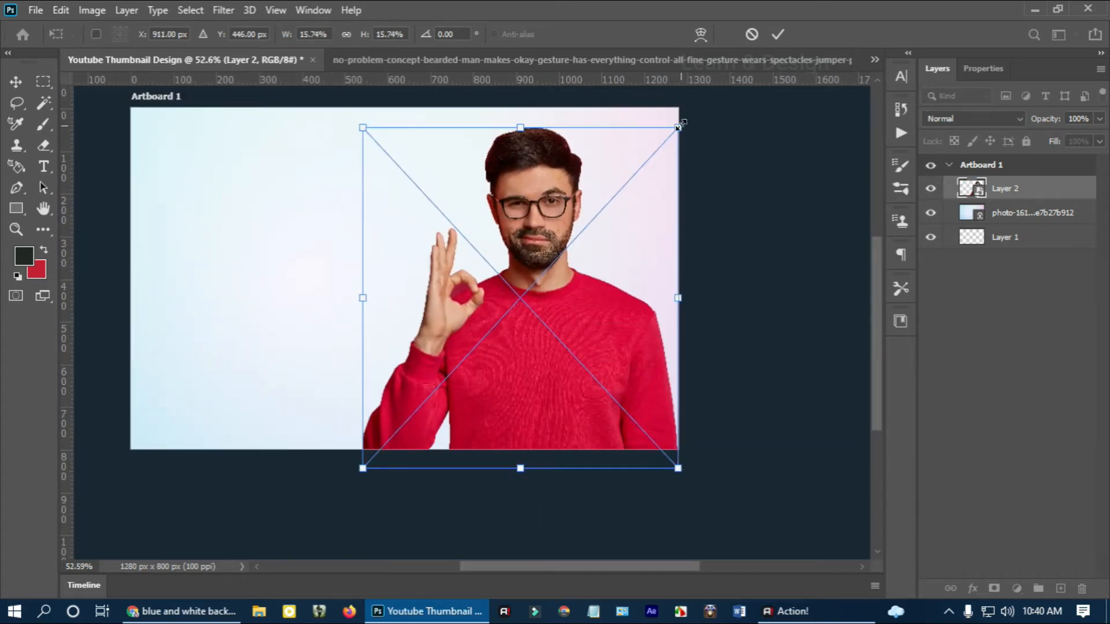
{"action": "left_click_drag", "start_coordinate": [679, 125], "coordinate": [661, 136]}
{"action": "mouse_move", "coordinate": [534, 403]}
{"action": "left_mouse_down"}
{"action": "mouse_move", "coordinate": [553, 370]}
{"action": "mouse_move", "coordinate": [534, 408]}
{"action": "left_mouse_up"}
{"action": "left_click", "coordinate": [16, 83]}
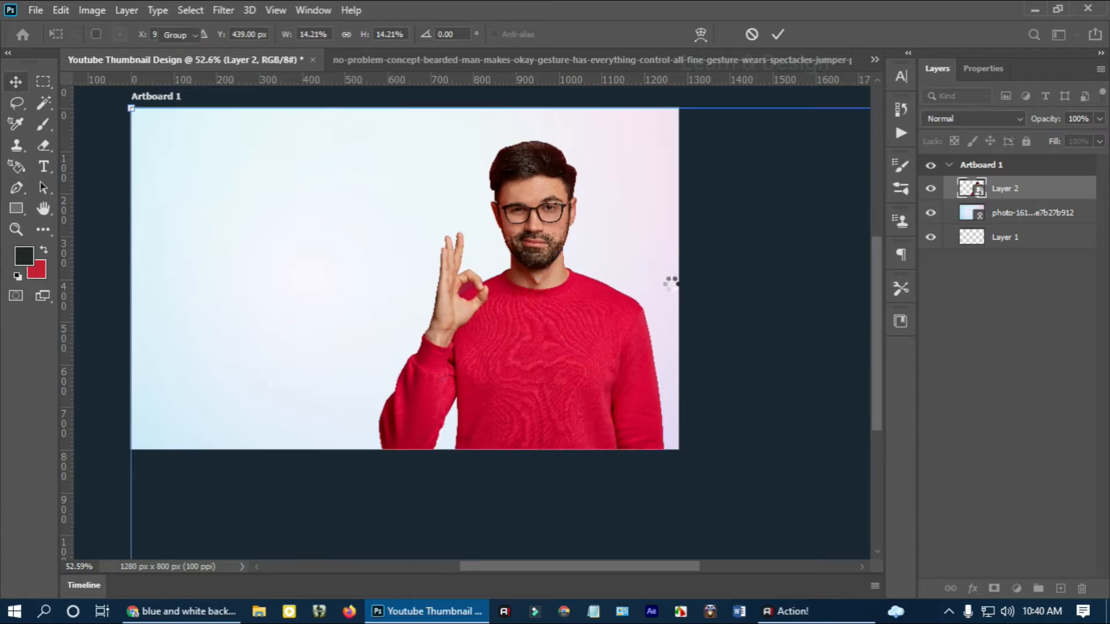
Step: Close the document of the original pink-background photo
{"action": "left_click", "coordinate": [574, 56]}
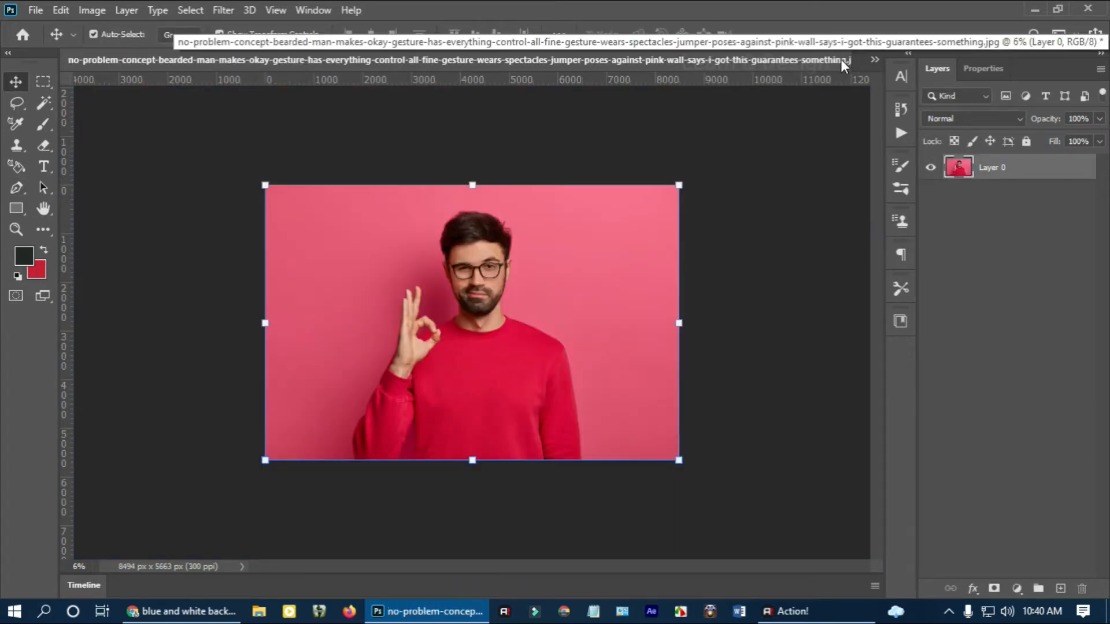
{"action": "right_click", "coordinate": [836, 61]}
{"action": "left_click", "coordinate": [843, 90]}
{"action": "left_click", "coordinate": [534, 240]}
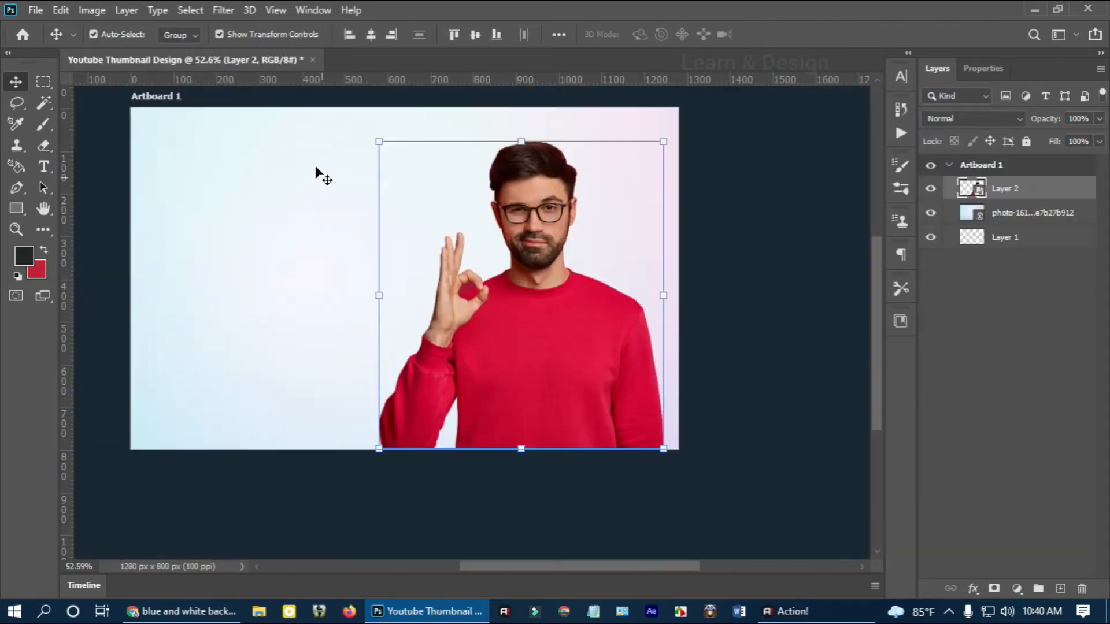
Step: Select the transparent area around the man with the Magic Wand inside the cutout's smart object and smooth the selection
{"action": "double_click", "coordinate": [971, 188]}
{"action": "left_click", "coordinate": [43, 103]}
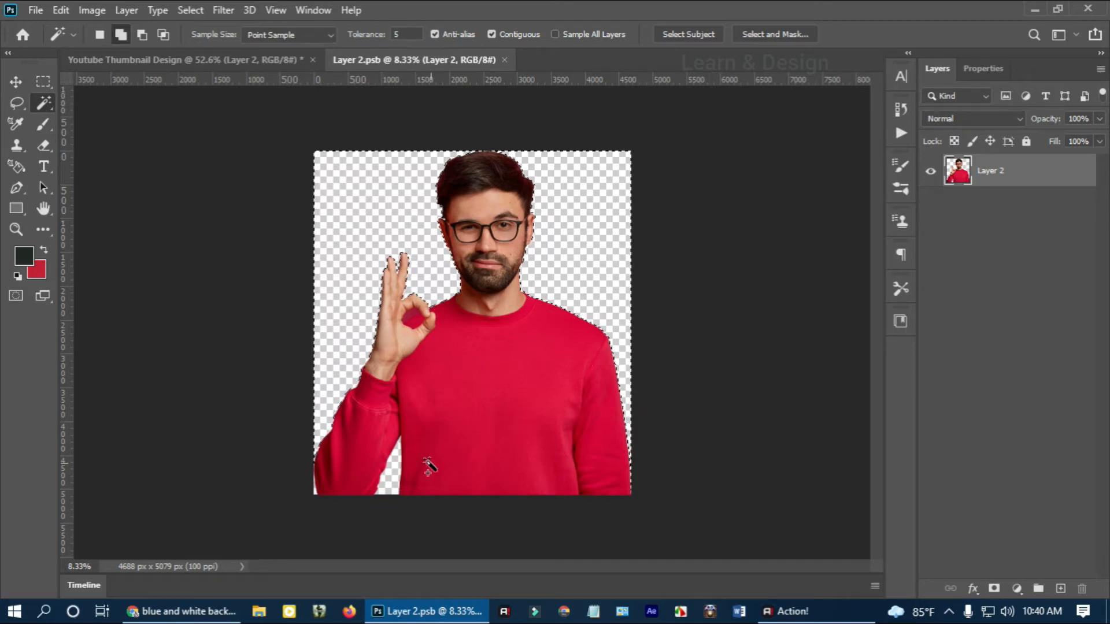
{"action": "left_click", "coordinate": [201, 11]}
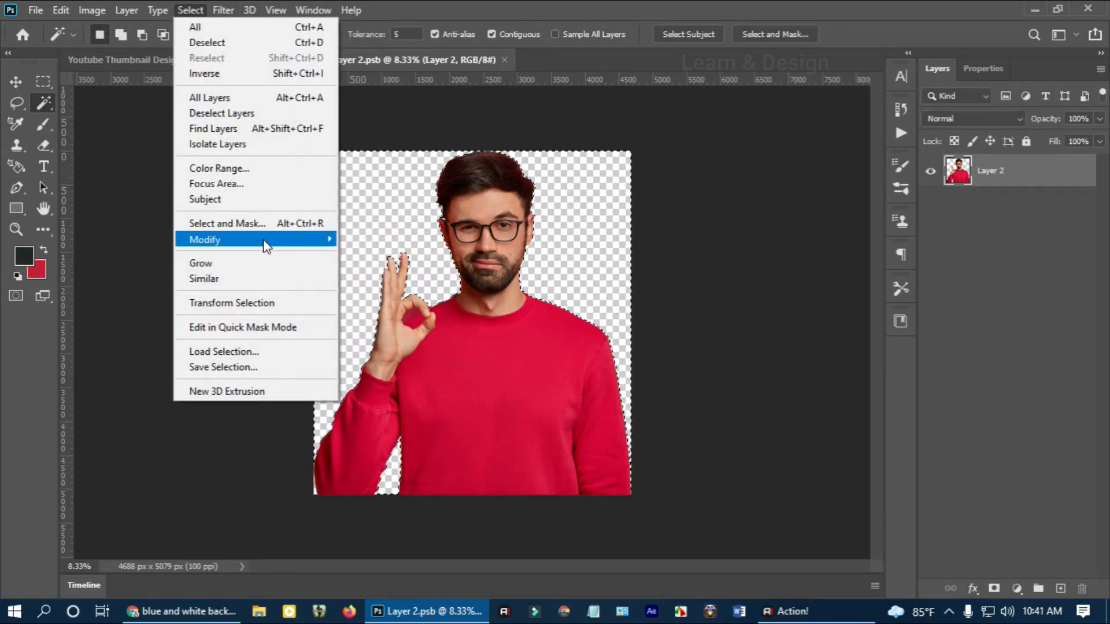
{"action": "mouse_move", "coordinate": [263, 239]}
{"action": "left_click", "coordinate": [373, 255]}
{"action": "left_click", "coordinate": [779, 214]}
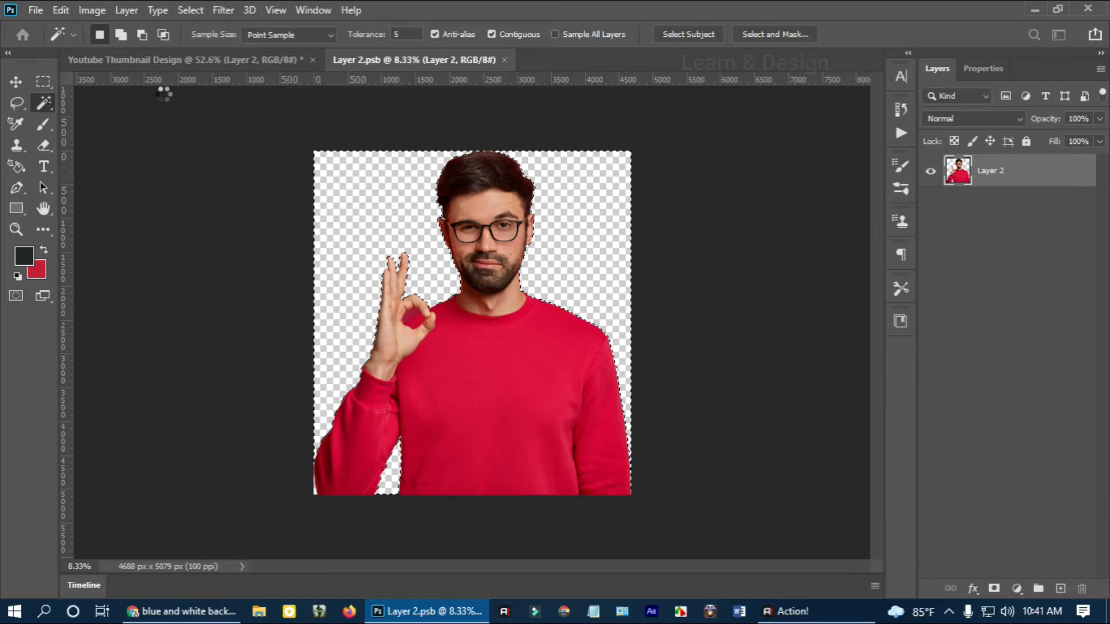
Step: Feather the selection around the man and close the smart object's document
{"action": "left_click", "coordinate": [191, 10]}
{"action": "mouse_move", "coordinate": [254, 238]}
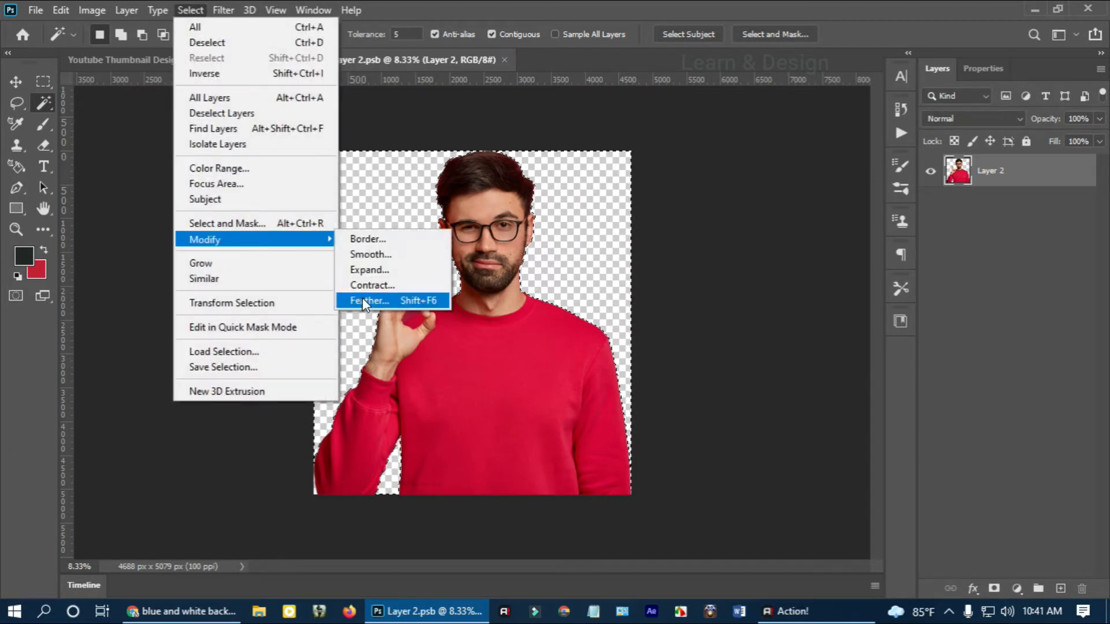
{"action": "left_click", "coordinate": [370, 297]}
{"action": "left_click", "coordinate": [865, 276]}
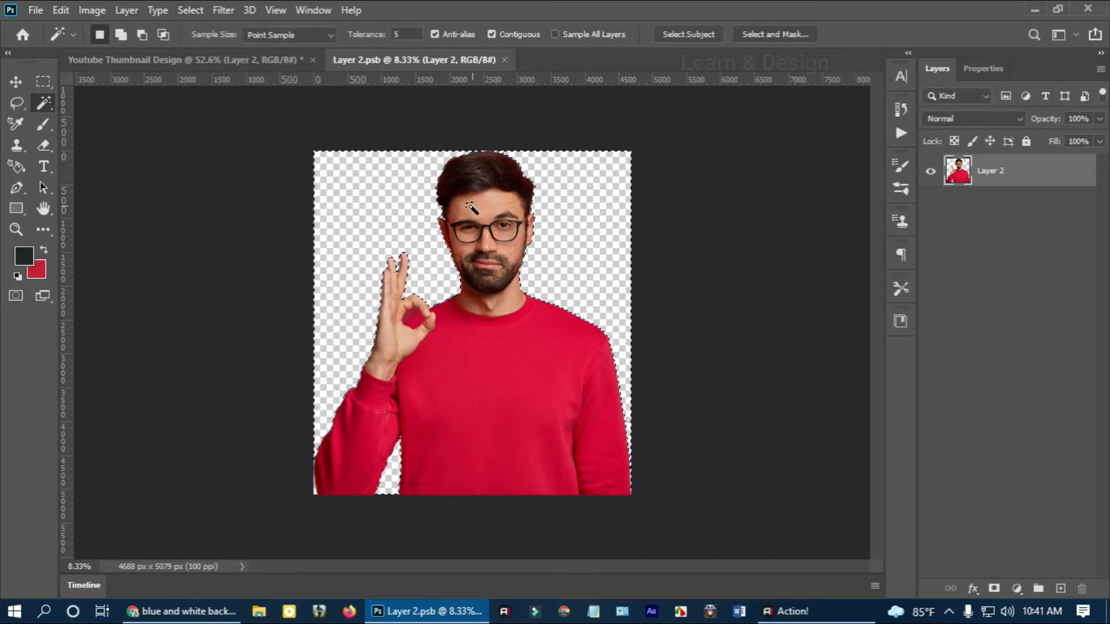
{"action": "key", "text": "ctrl+w"}
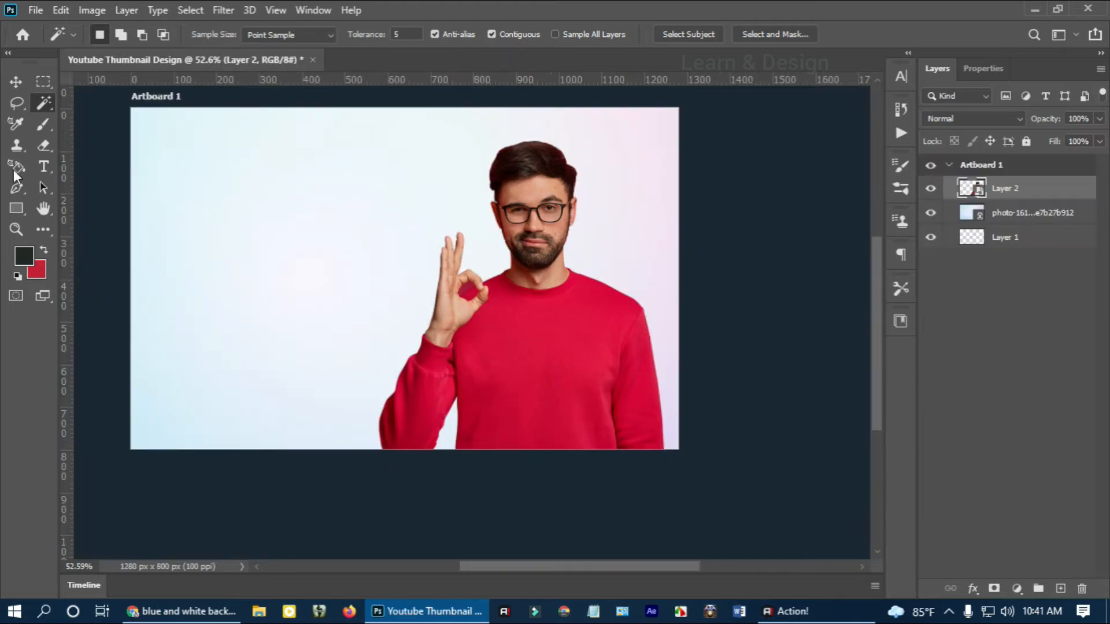
Step: Enlarge the man's cutout slightly and shift it down against the artboard's bottom edge
{"action": "left_click", "coordinate": [16, 82]}
{"action": "key", "text": "ctrl+t"}
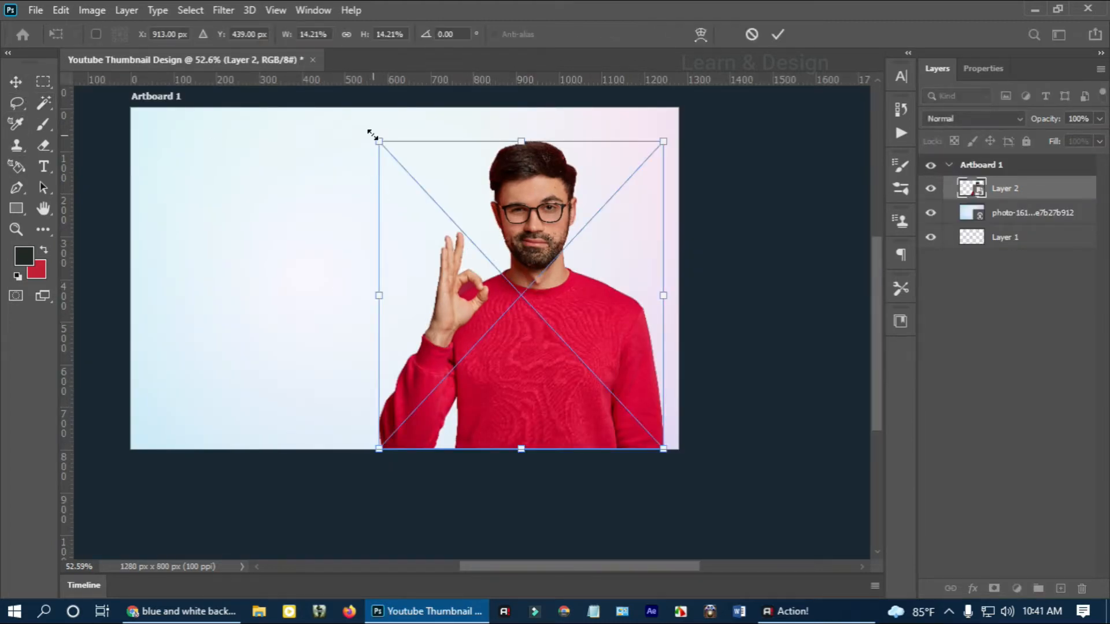
{"action": "left_click_drag", "start_coordinate": [372, 134], "coordinate": [359, 116]}
{"action": "left_click_drag", "start_coordinate": [557, 352], "coordinate": [563, 379]}
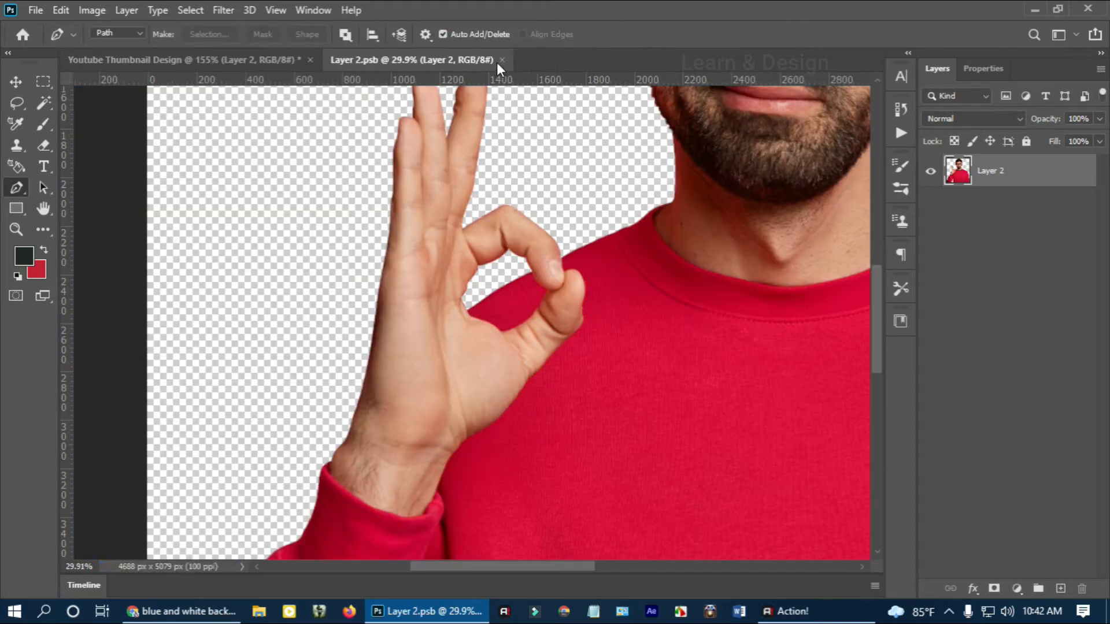
Step: Close the reopened smart object document of the cutout and return to the thumbnail design
{"action": "key", "text": "ctrl+w"}
{"action": "scroll", "coordinate": [483, 325], "scroll_direction": "down", "scroll_amount": 7}
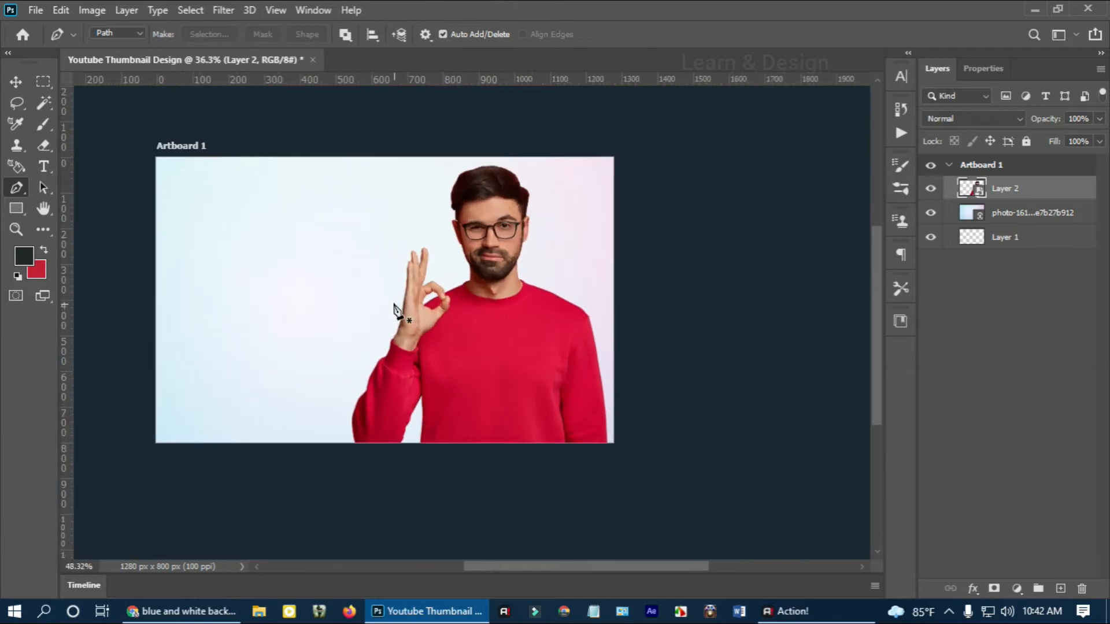
{"action": "scroll", "coordinate": [401, 315], "scroll_direction": "up", "scroll_amount": 1}
{"action": "left_click_drag", "start_coordinate": [354, 267], "coordinate": [462, 274]}
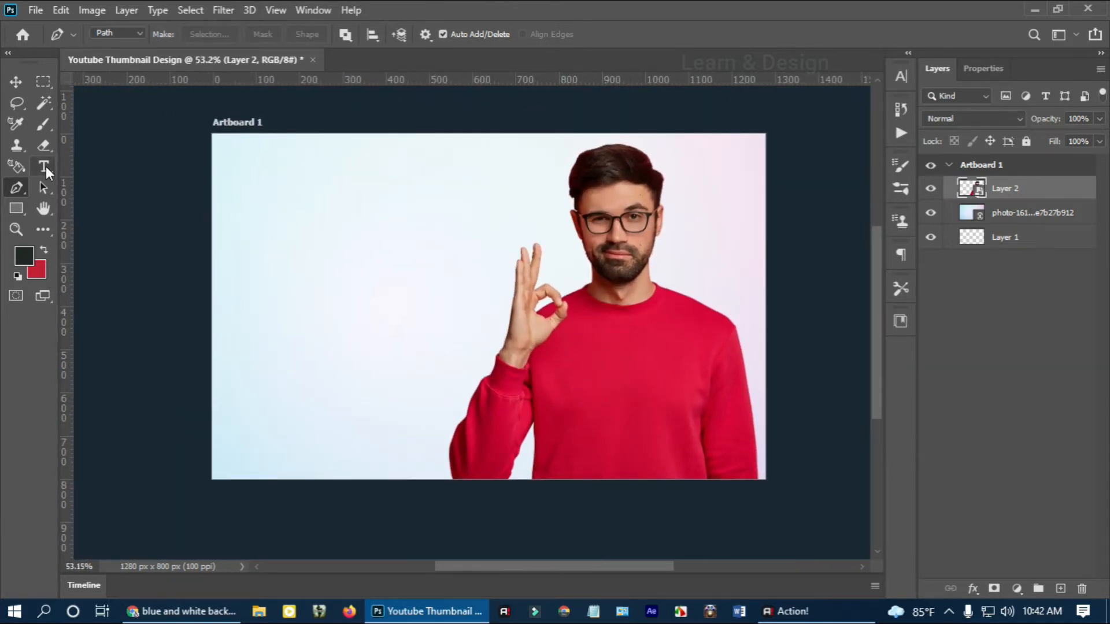
Step: Raise the gradient background photo's opacity to about 90% and deselect the layer
{"action": "left_click", "coordinate": [16, 82]}
{"action": "left_click", "coordinate": [337, 242]}
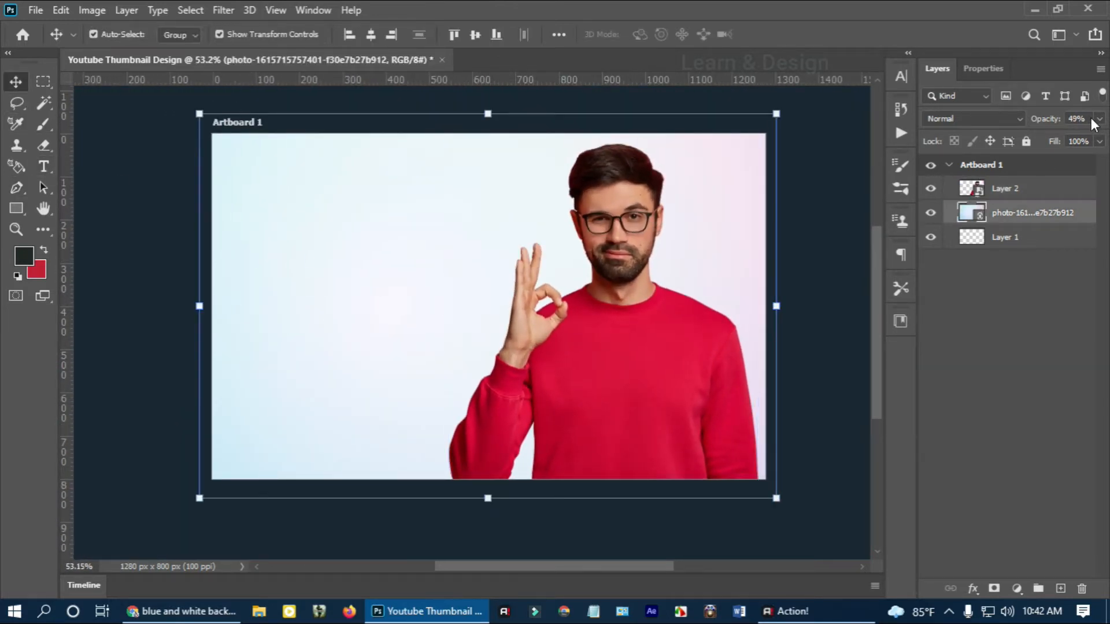
{"action": "left_click", "coordinate": [1080, 138]}
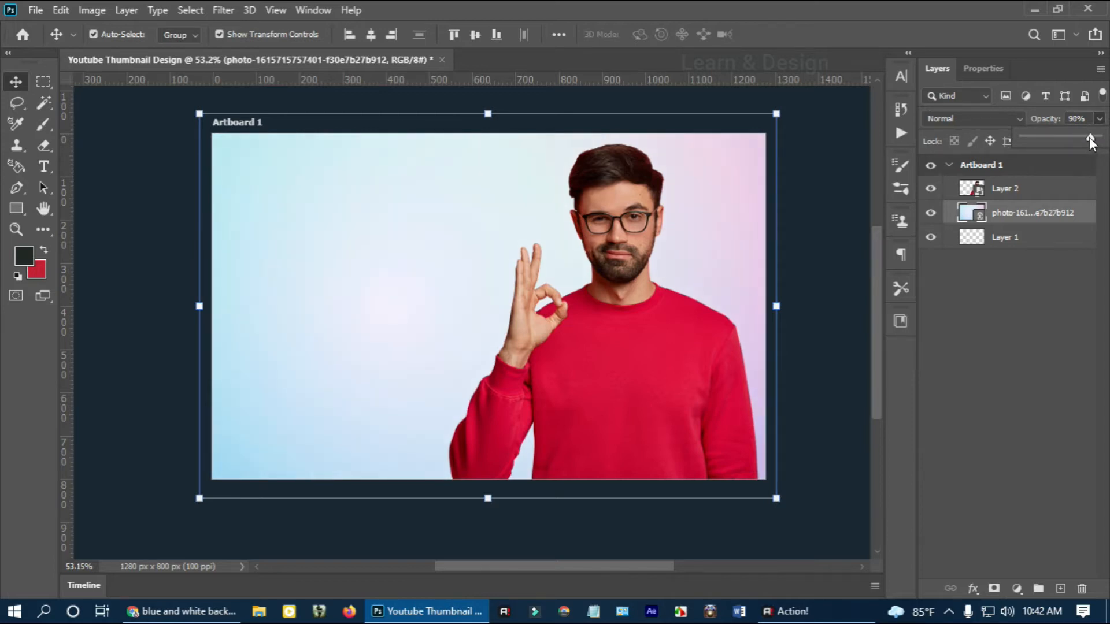
{"action": "left_click", "coordinate": [796, 314]}
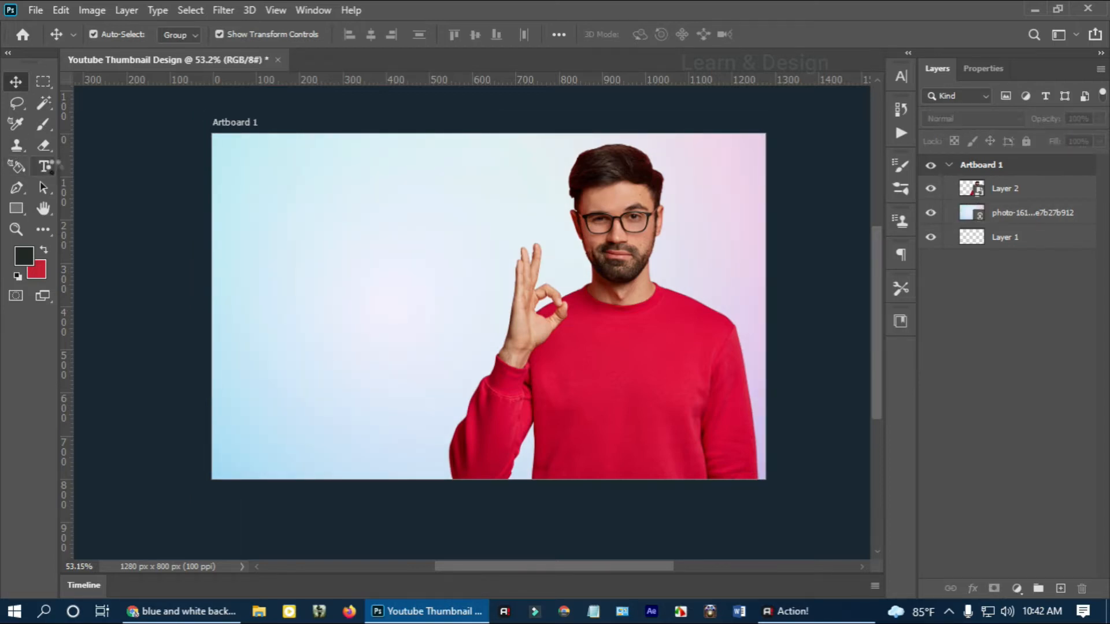
Step: Add a left-aligned paragraph text box in the empty area beside the man with the text "How to Design"
{"action": "left_click", "coordinate": [45, 167]}
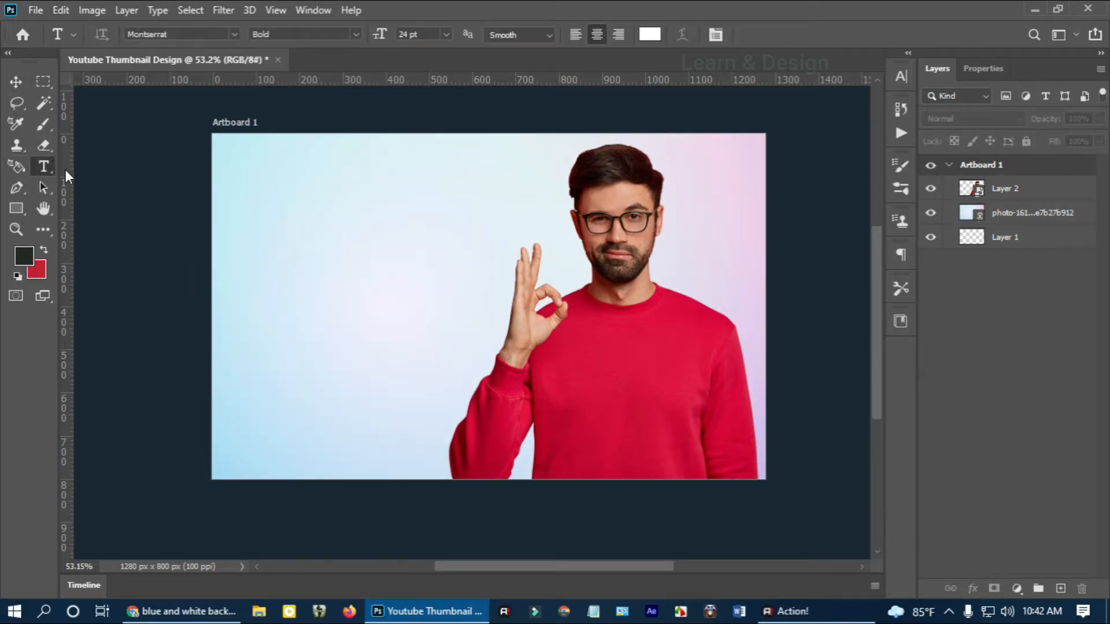
{"action": "left_click_drag", "start_coordinate": [229, 169], "coordinate": [512, 428]}
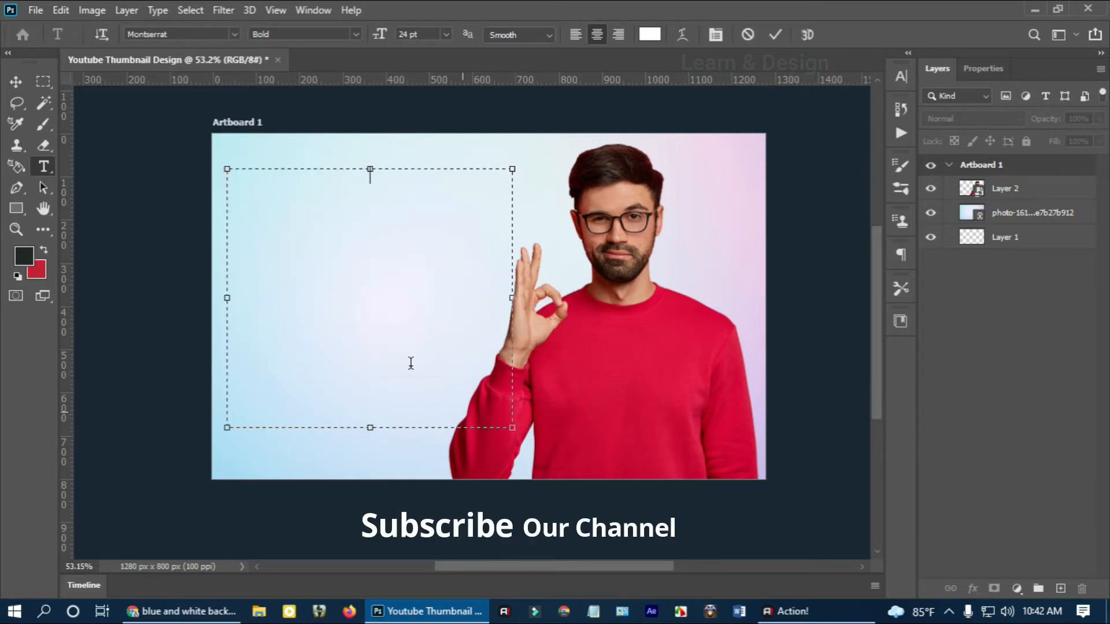
{"action": "left_click", "coordinate": [572, 37]}
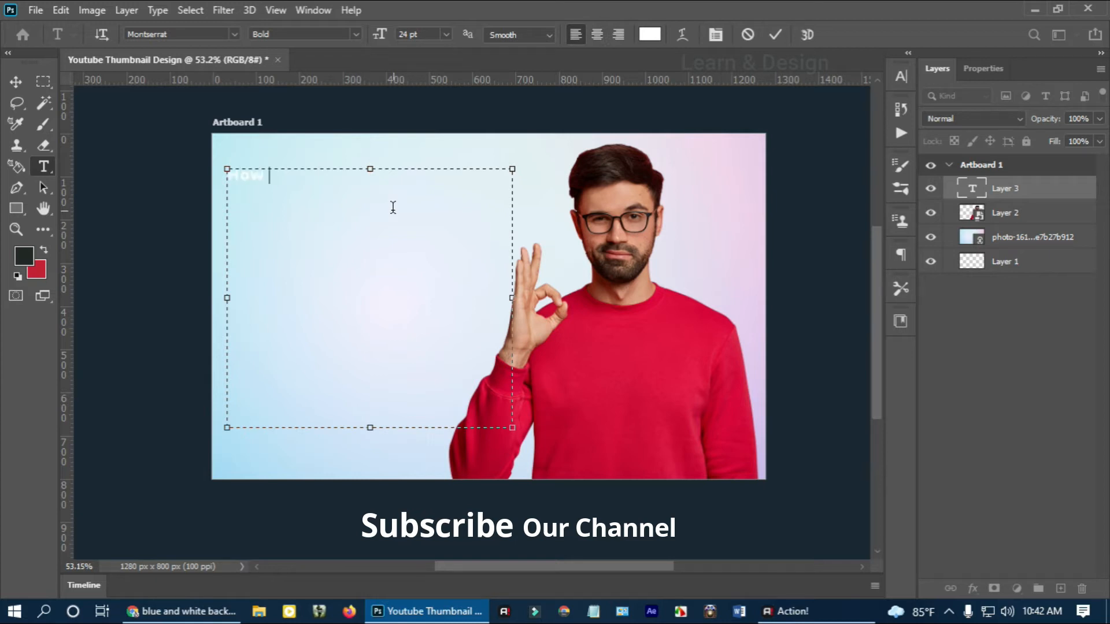
Step: Change the "How to Design" text to a near-black colour and set its size to 52 pt
{"action": "key", "text": "ctrl+a"}
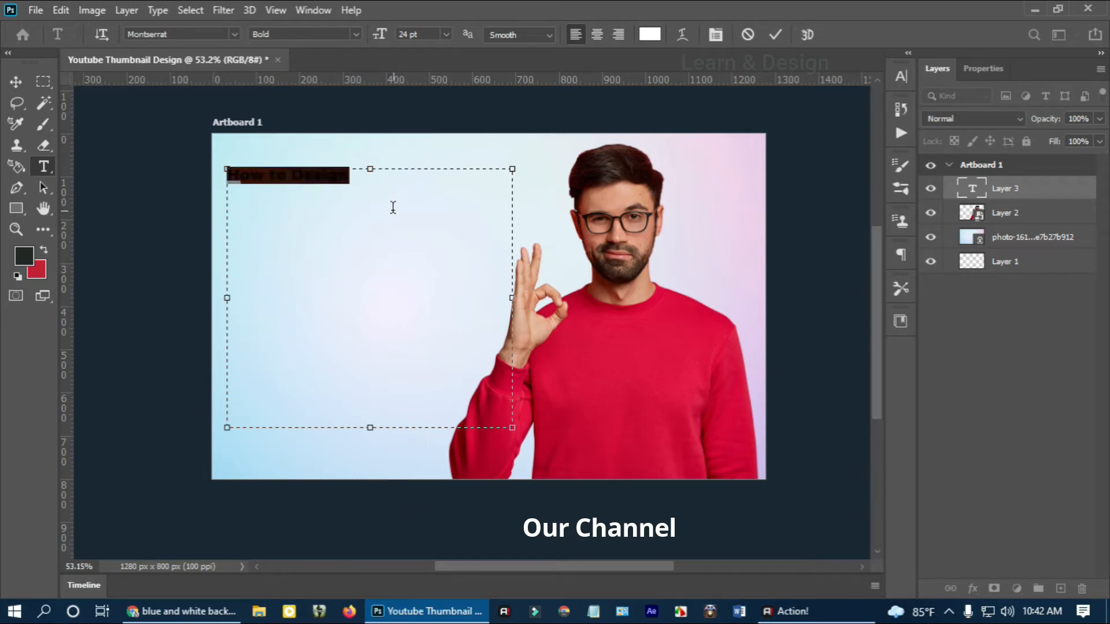
{"action": "left_click", "coordinate": [649, 34]}
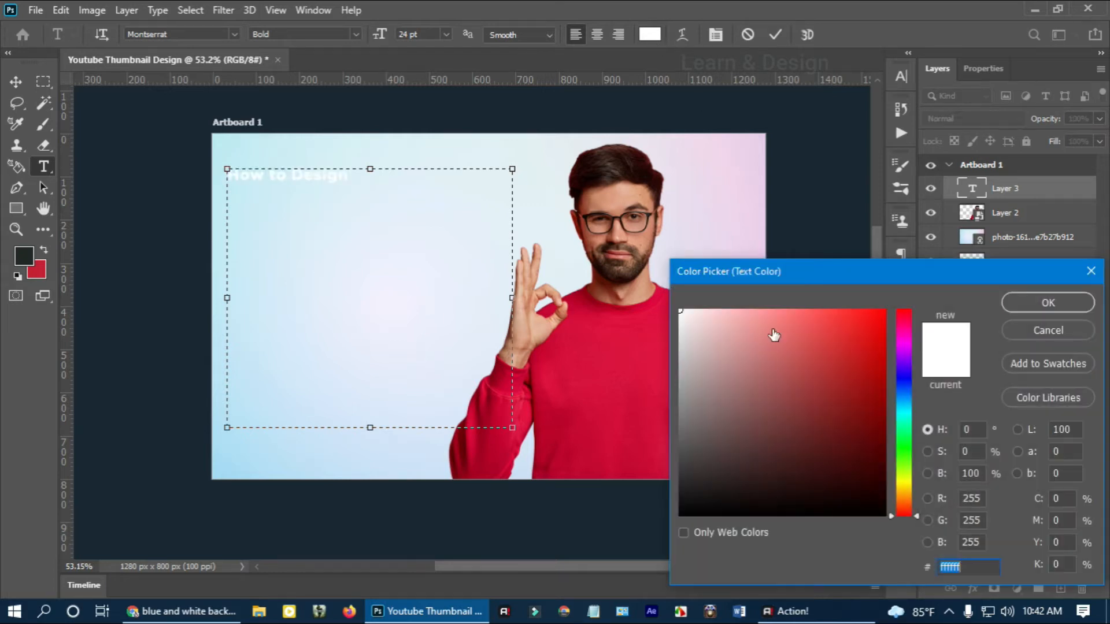
{"action": "left_click_drag", "start_coordinate": [773, 333], "coordinate": [687, 484]}
{"action": "key", "text": "Return"}
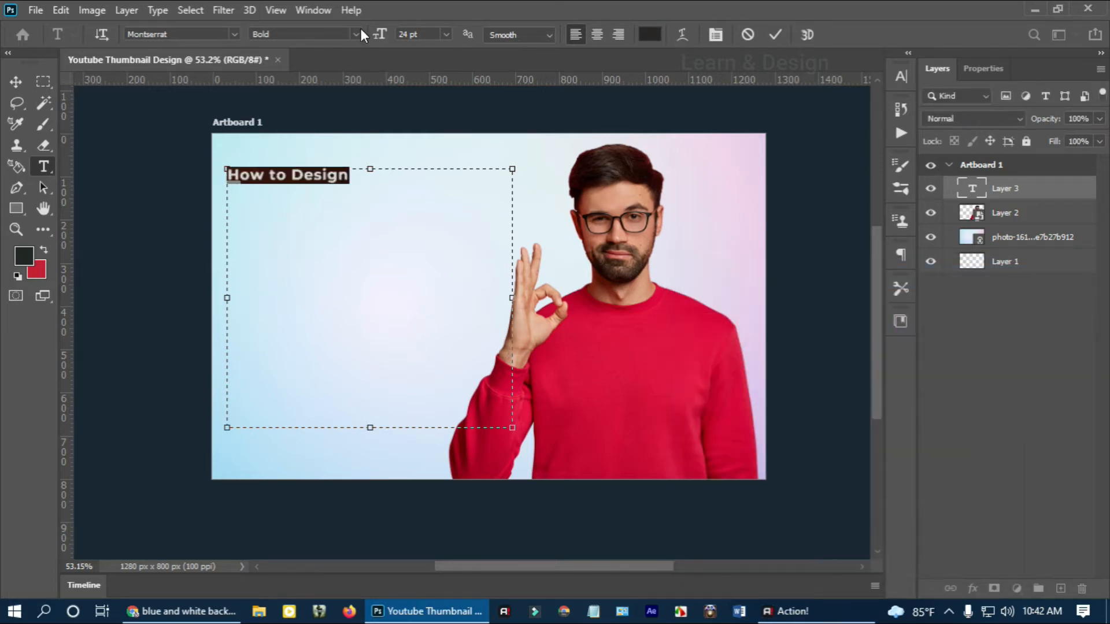
{"action": "left_click_drag", "start_coordinate": [379, 34], "coordinate": [404, 35]}
Step: Add "Youtube" as a second line of the heading and set the leading of the whole text to 65 pt
{"action": "left_click", "coordinate": [489, 185]}
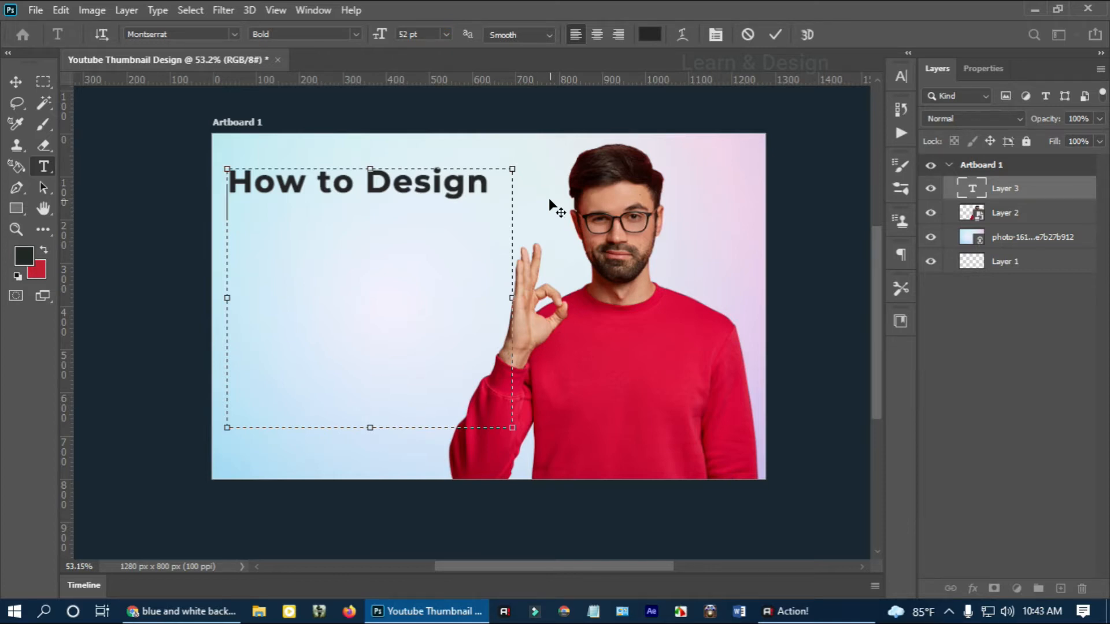
{"action": "type", "text": "Youtube"}
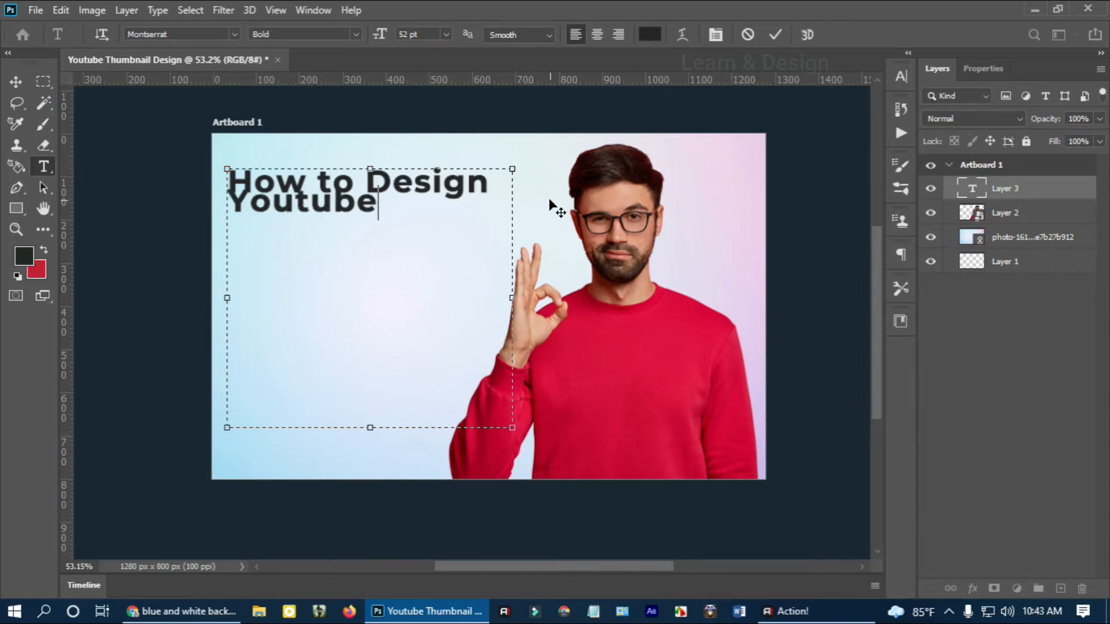
{"action": "key", "text": "ctrl+a"}
{"action": "left_click", "coordinate": [899, 75]}
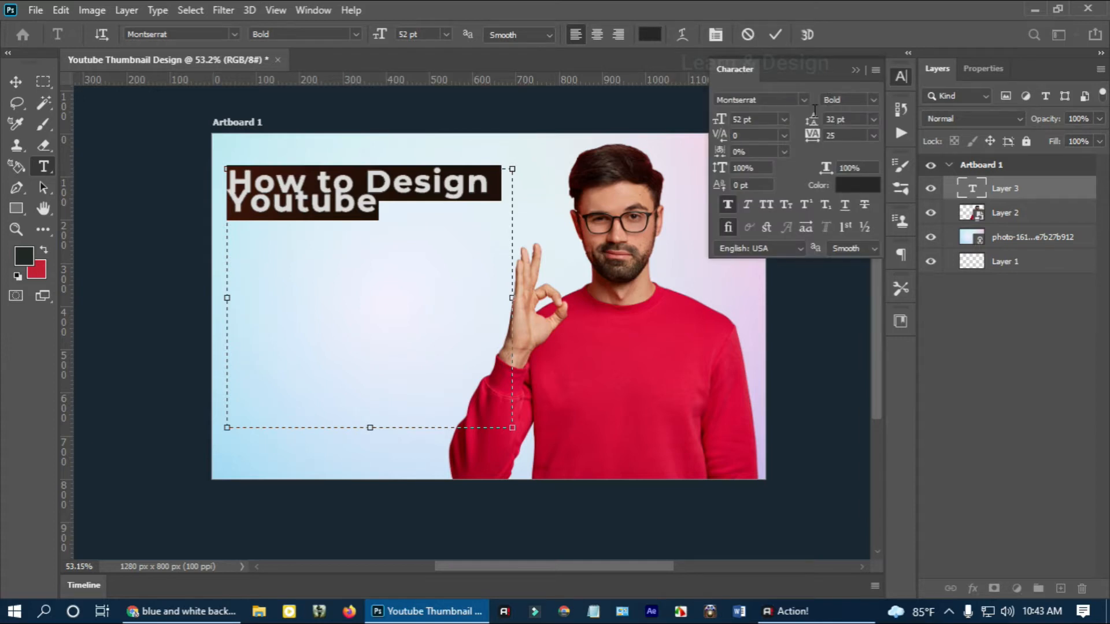
{"action": "left_click_drag", "start_coordinate": [813, 122], "coordinate": [830, 116]}
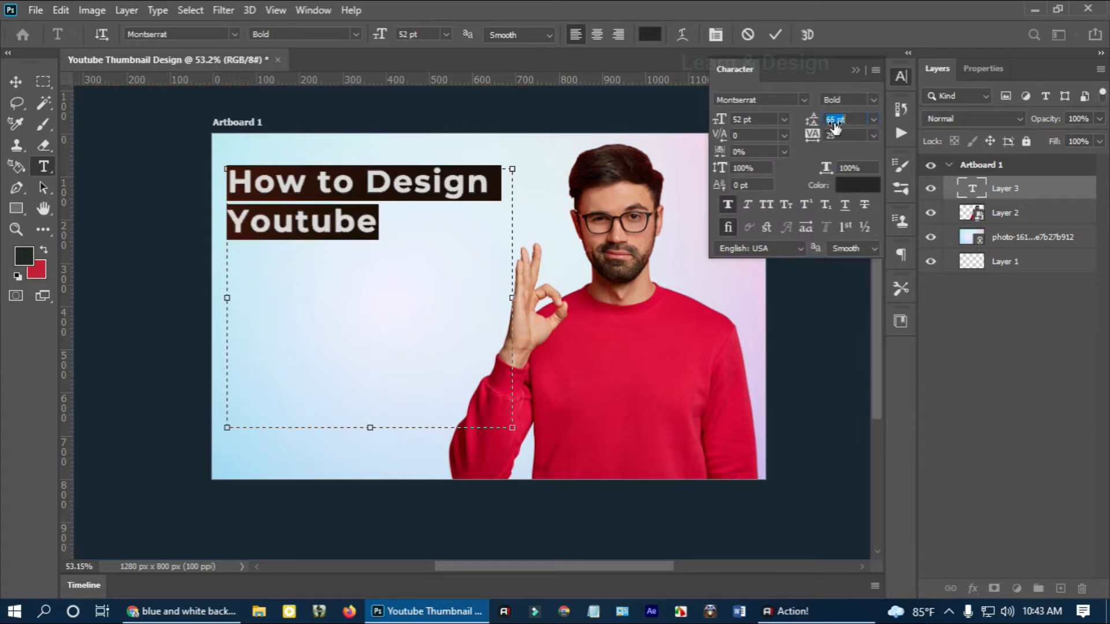
Step: Widen the heading's text box towards the man and add the word "Thumbnail" after "Youtube"
{"action": "left_click", "coordinate": [392, 223]}
{"action": "left_click_drag", "start_coordinate": [508, 297], "coordinate": [576, 297]}
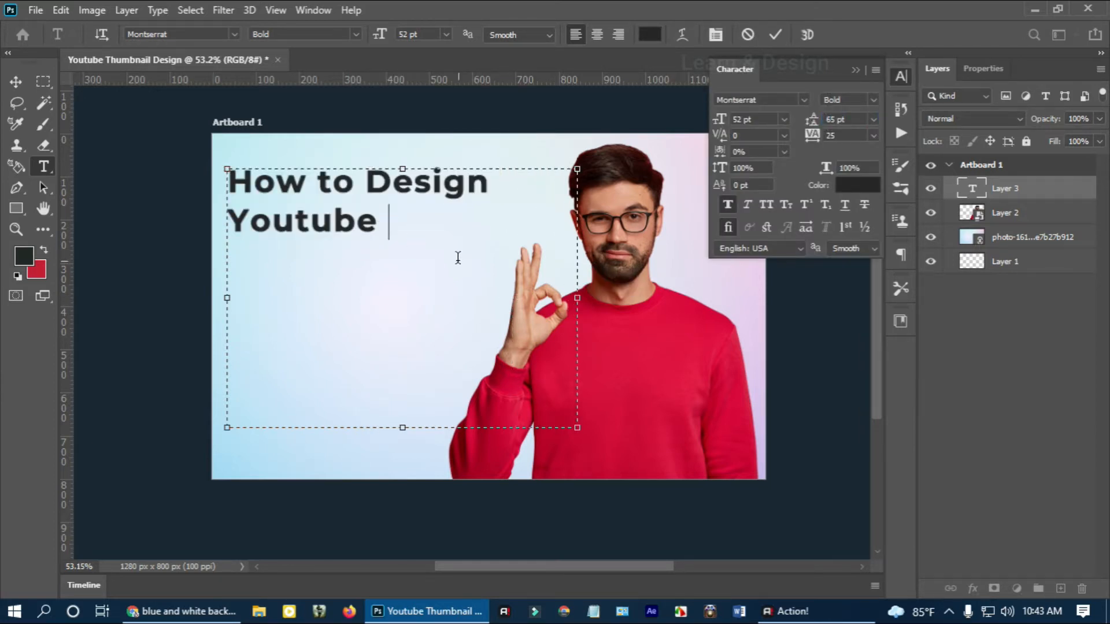
{"action": "type", "text": "Thu"}
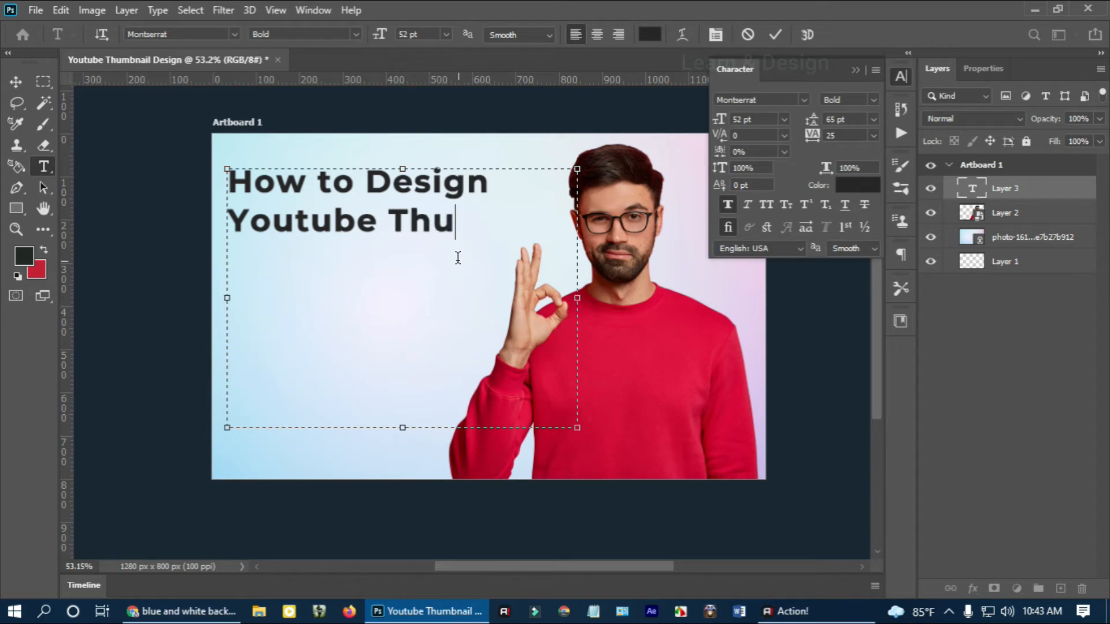
{"action": "type", "text": "mbnail"}
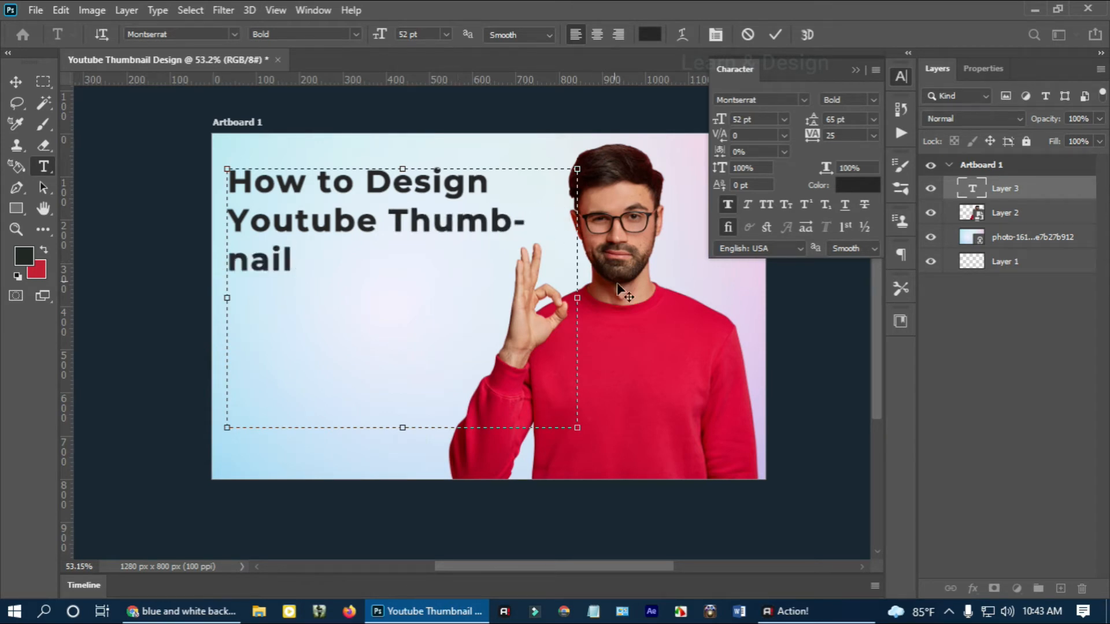
Step: Widen the heading's text box so "Youtube Thumbnail" fits on one line, and set the tracking of the whole heading to 0
{"action": "left_click_drag", "start_coordinate": [577, 298], "coordinate": [603, 297]}
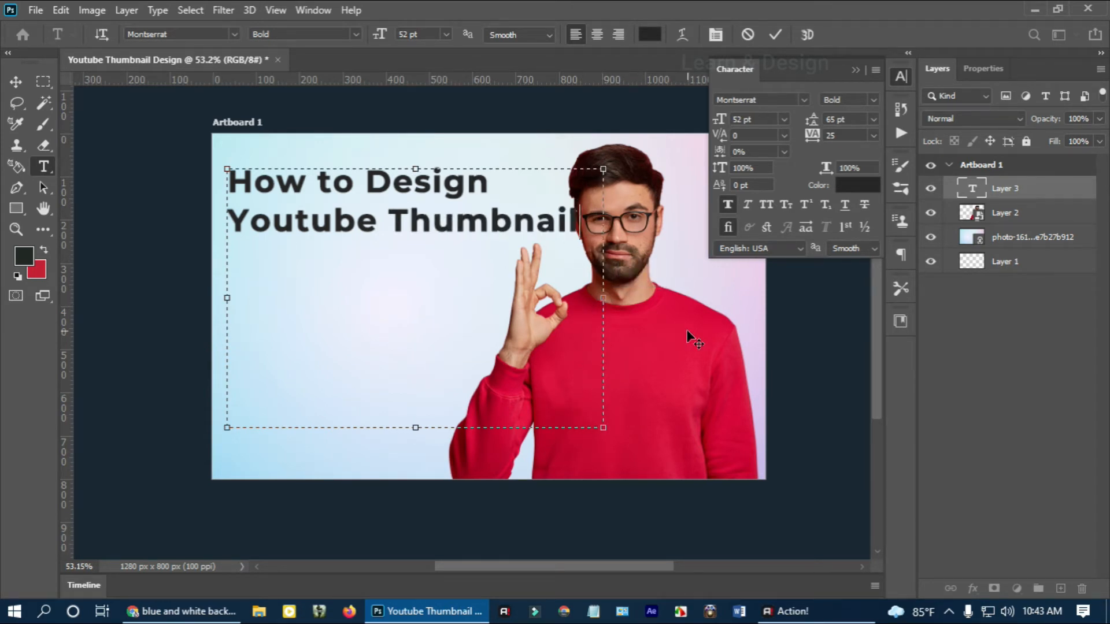
{"action": "key", "text": "ctrl+a"}
{"action": "left_click", "coordinate": [873, 136]}
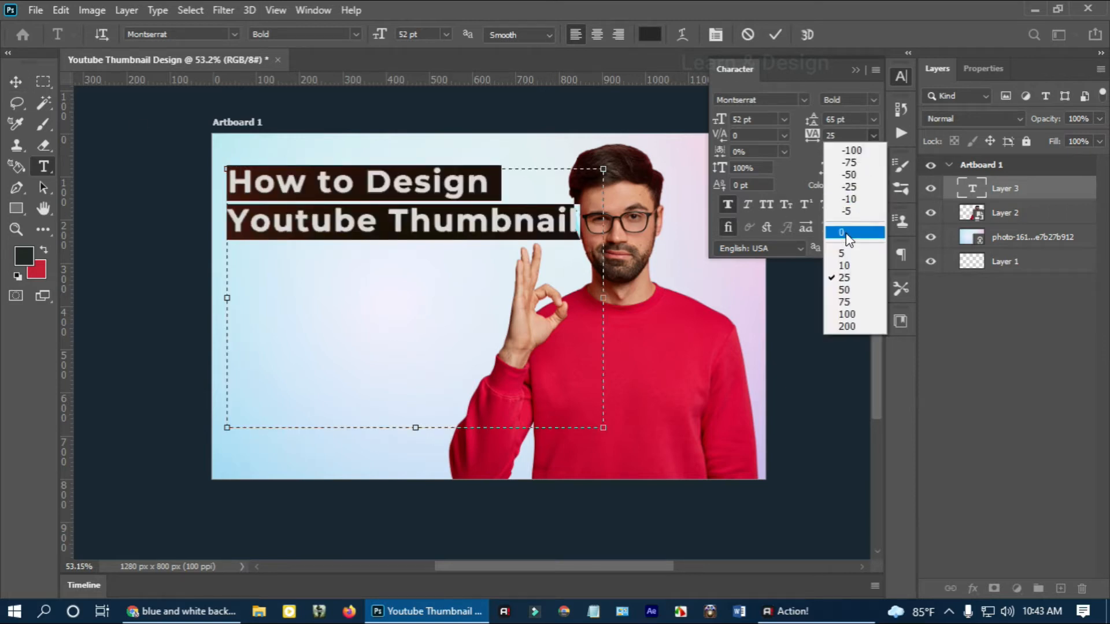
{"action": "left_click", "coordinate": [838, 232]}
Step: Set the size of the heading's "How to Design" line to 63 pt
{"action": "left_click_drag", "start_coordinate": [491, 181], "coordinate": [233, 171]}
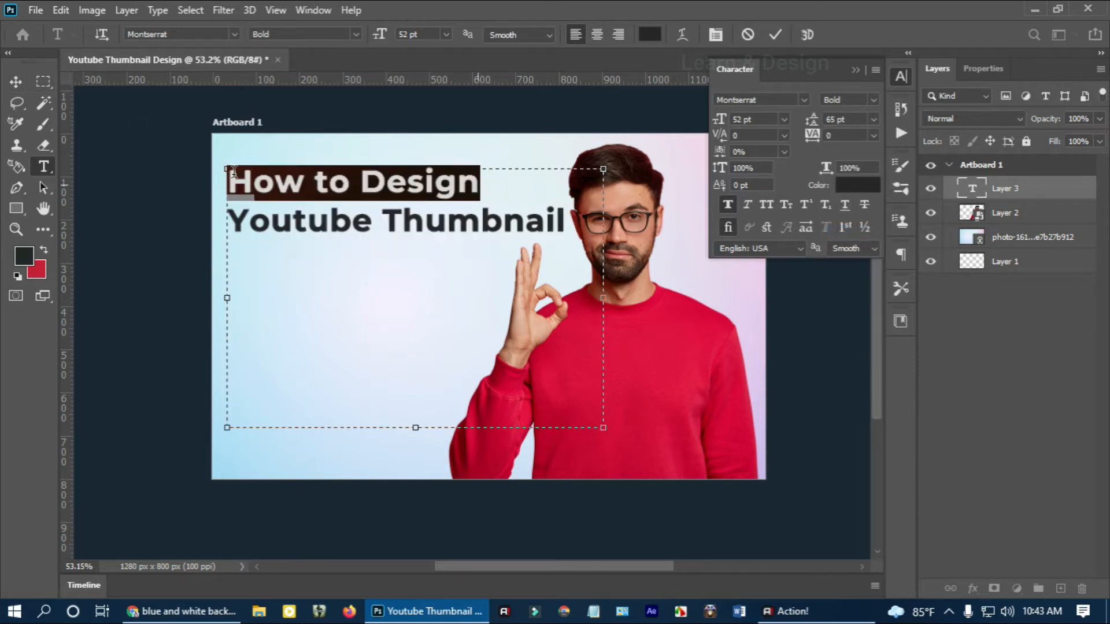
{"action": "left_click_drag", "start_coordinate": [377, 37], "coordinate": [383, 37]}
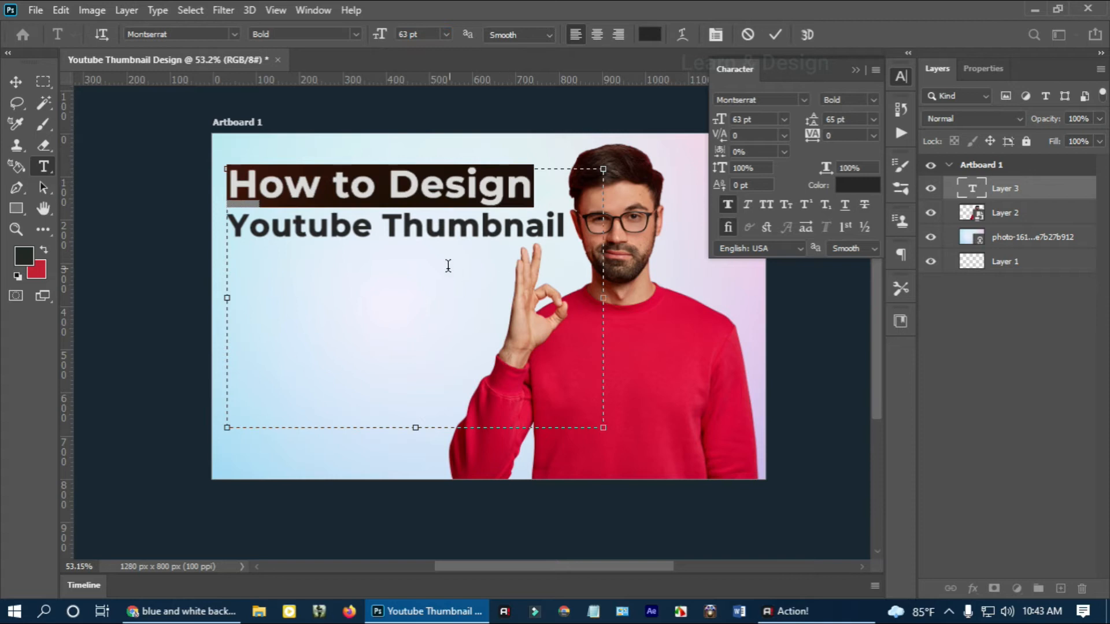
{"action": "left_click", "coordinate": [436, 242]}
{"action": "key", "text": "Return"}
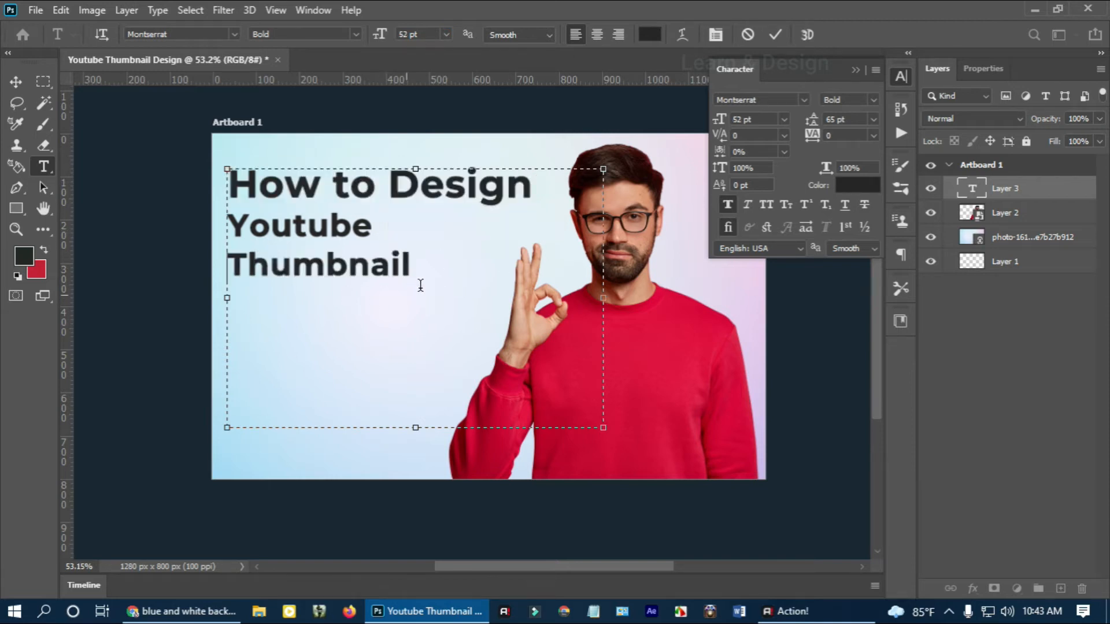
{"action": "key", "text": "BackSpace"}
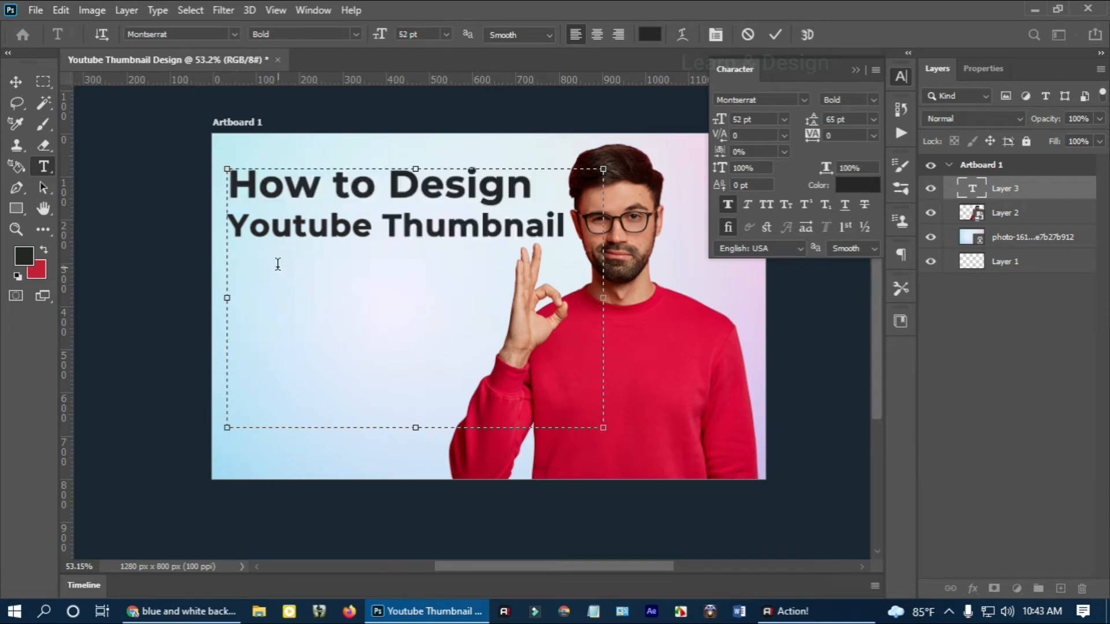
Step: Reduce the heading's "Youtube Thumbnail" line to 47 pt so it matches the width of "How to Design"
{"action": "left_click_drag", "start_coordinate": [553, 227], "coordinate": [178, 227]}
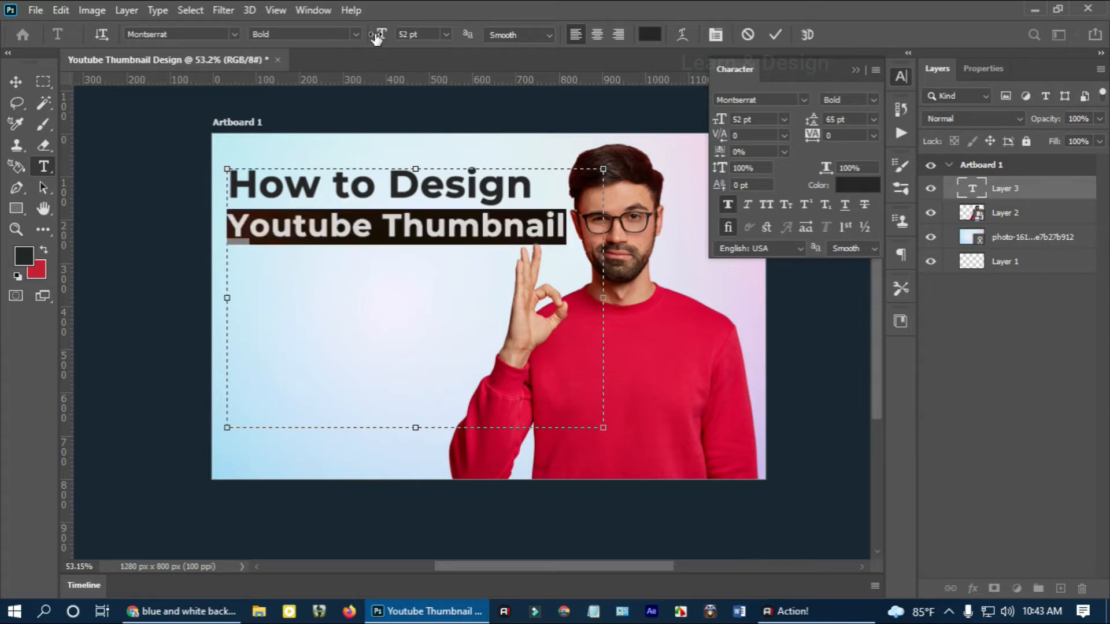
{"action": "left_click_drag", "start_coordinate": [376, 37], "coordinate": [369, 38]}
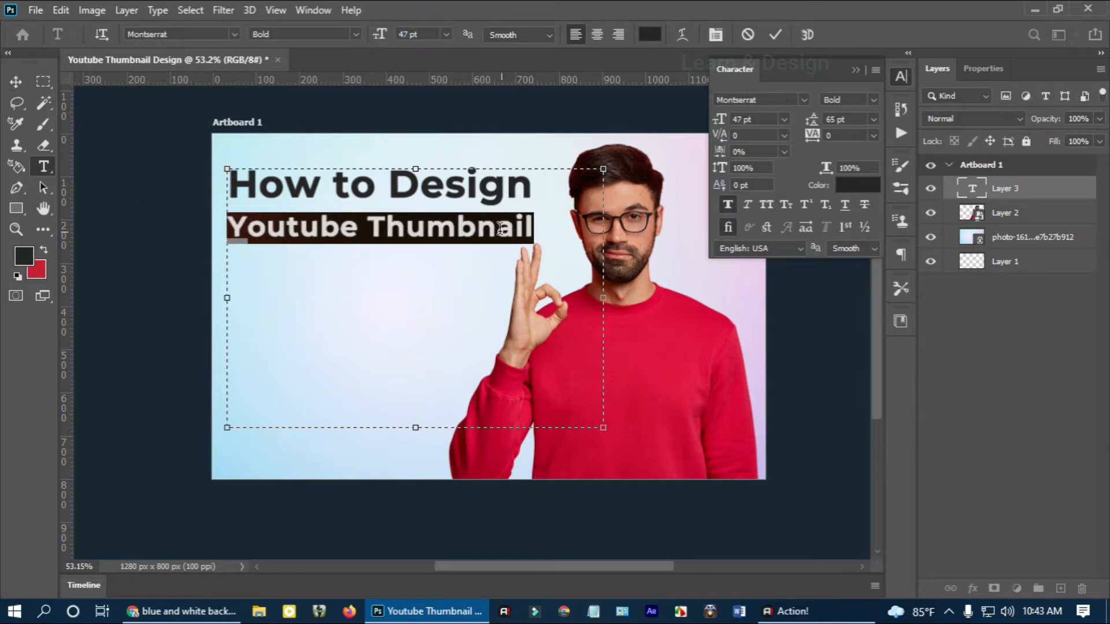
{"action": "left_click", "coordinate": [20, 85]}
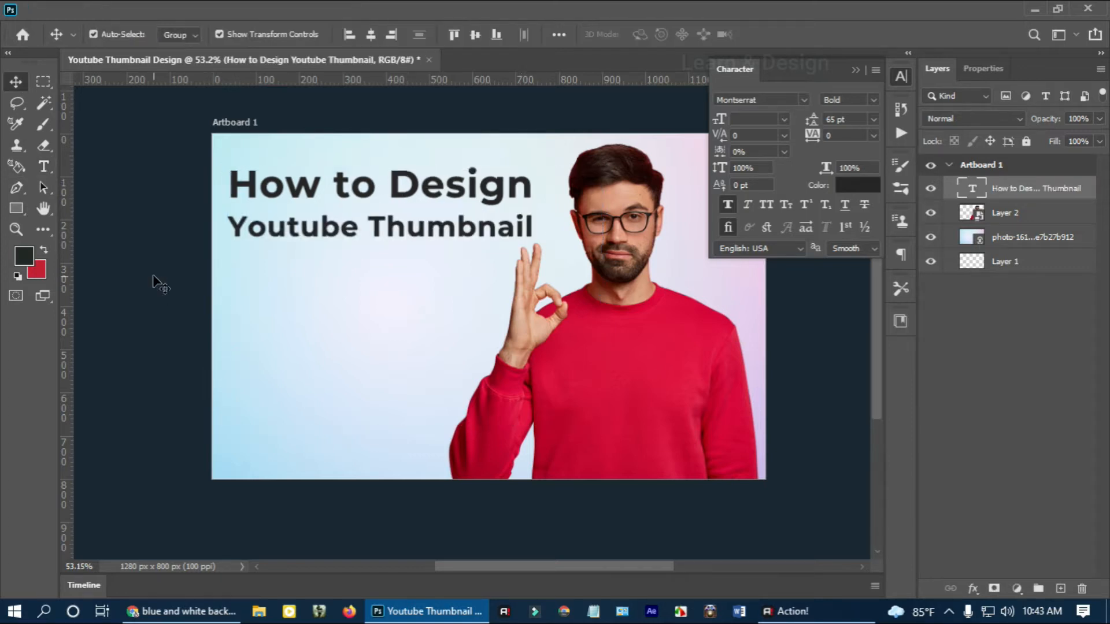
{"action": "mouse_move", "coordinate": [379, 232]}
{"action": "left_mouse_down"}
{"action": "mouse_move", "coordinate": [376, 245]}
{"action": "mouse_move", "coordinate": [386, 235]}
{"action": "left_mouse_up"}
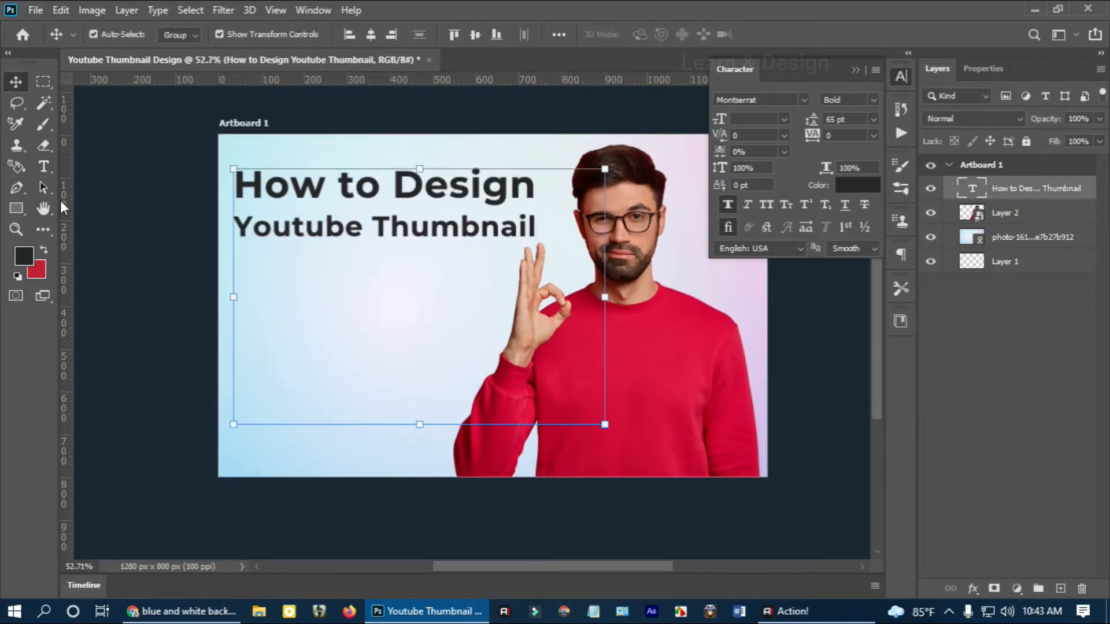
Step: Break "Thumbnail" onto its own line and set "Youtube" and "Thumbnail" to 66 pt with 76 pt leading
{"action": "key", "text": "t"}
{"action": "left_click", "coordinate": [373, 222]}
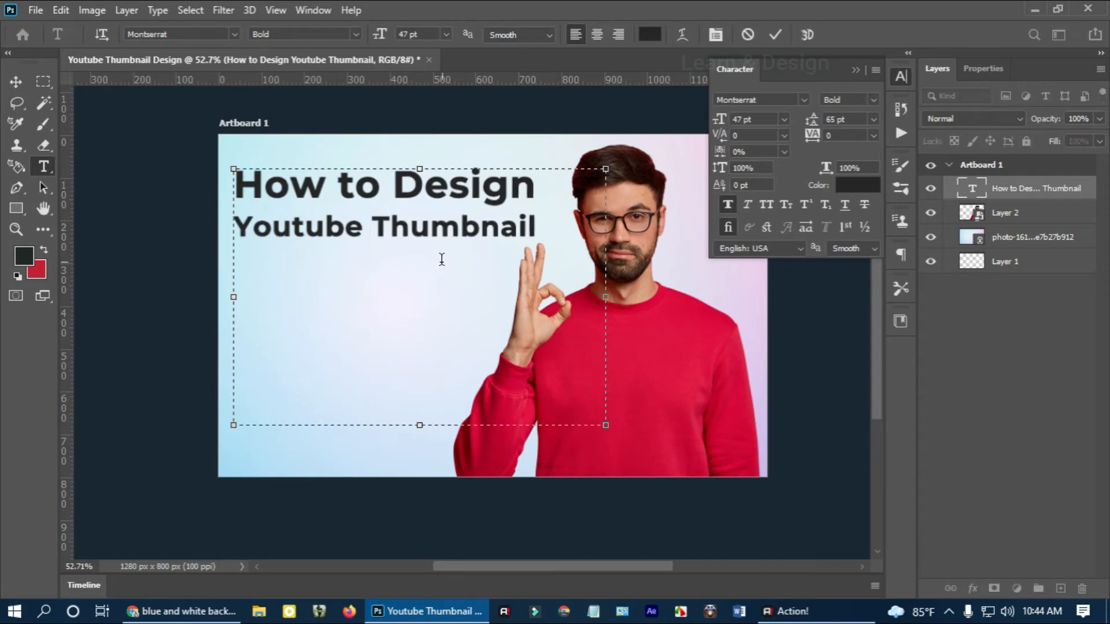
{"action": "key", "text": "Return"}
{"action": "left_click_drag", "start_coordinate": [423, 295], "coordinate": [199, 213]}
{"action": "left_click_drag", "start_coordinate": [376, 40], "coordinate": [386, 40]}
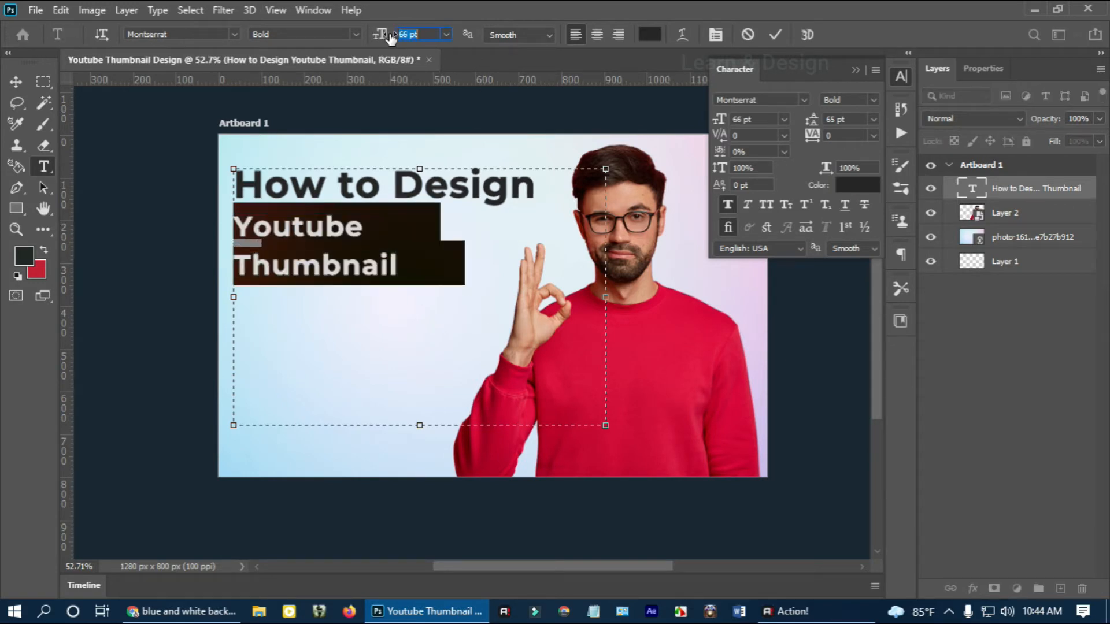
{"action": "left_click_drag", "start_coordinate": [808, 119], "coordinate": [816, 120]}
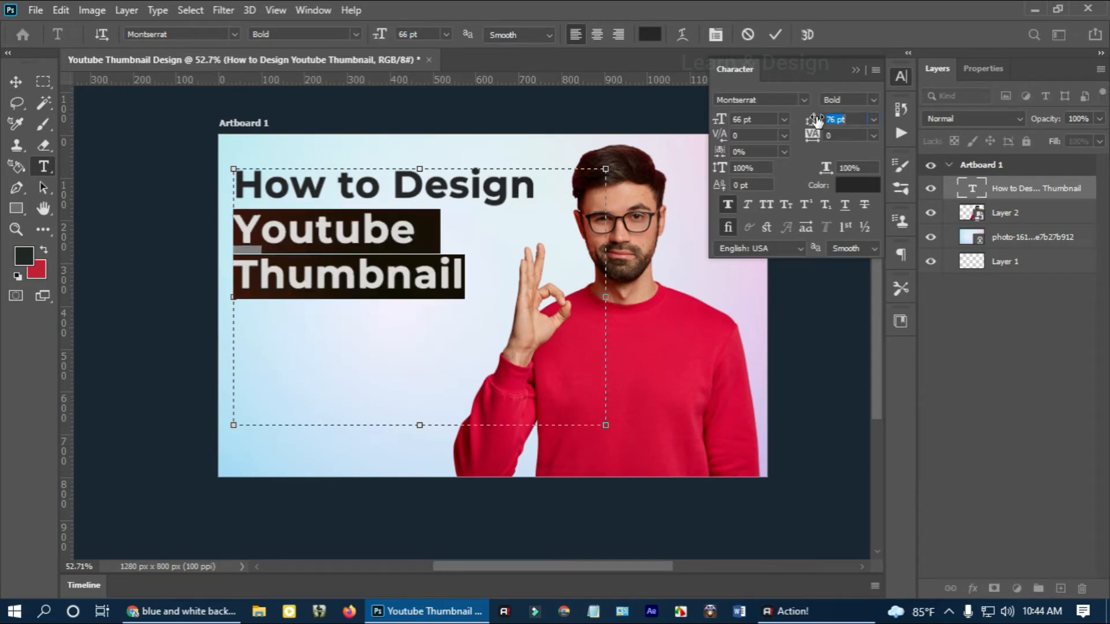
{"action": "left_click", "coordinate": [15, 84]}
{"action": "left_click", "coordinate": [193, 254]}
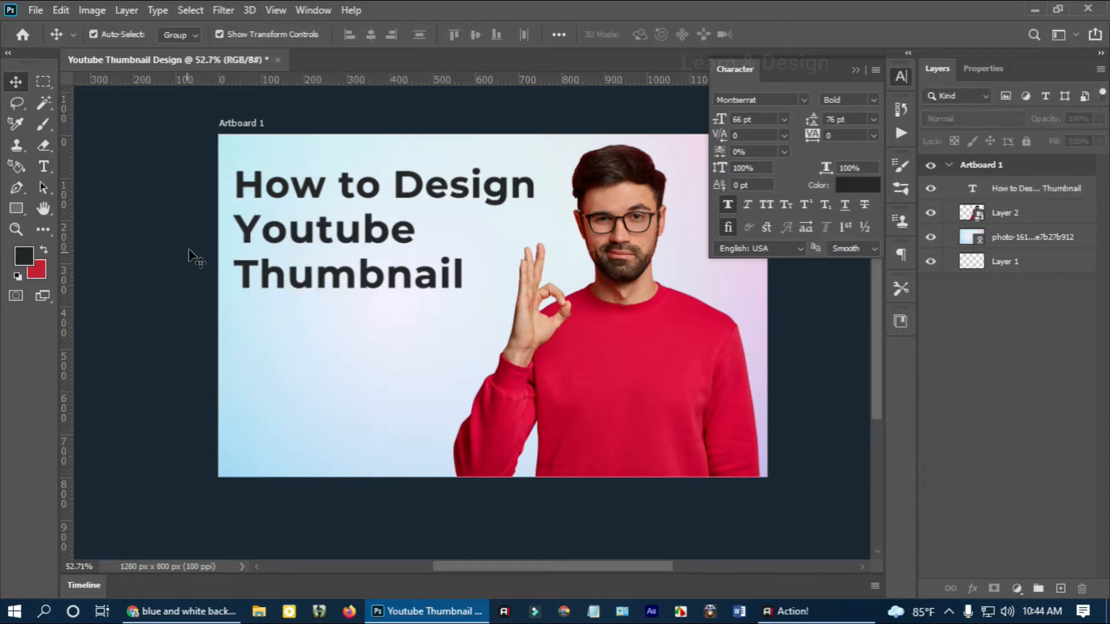
Step: Add a paragraph text box below the heading with the text "Adobe Photoshop" at 39 pt
{"action": "scroll", "coordinate": [75, 317], "scroll_direction": "up", "scroll_amount": 1}
{"action": "left_click", "coordinate": [43, 165]}
{"action": "left_click_drag", "start_coordinate": [226, 341], "coordinate": [479, 422]}
{"action": "type", "text": "Adobe"}
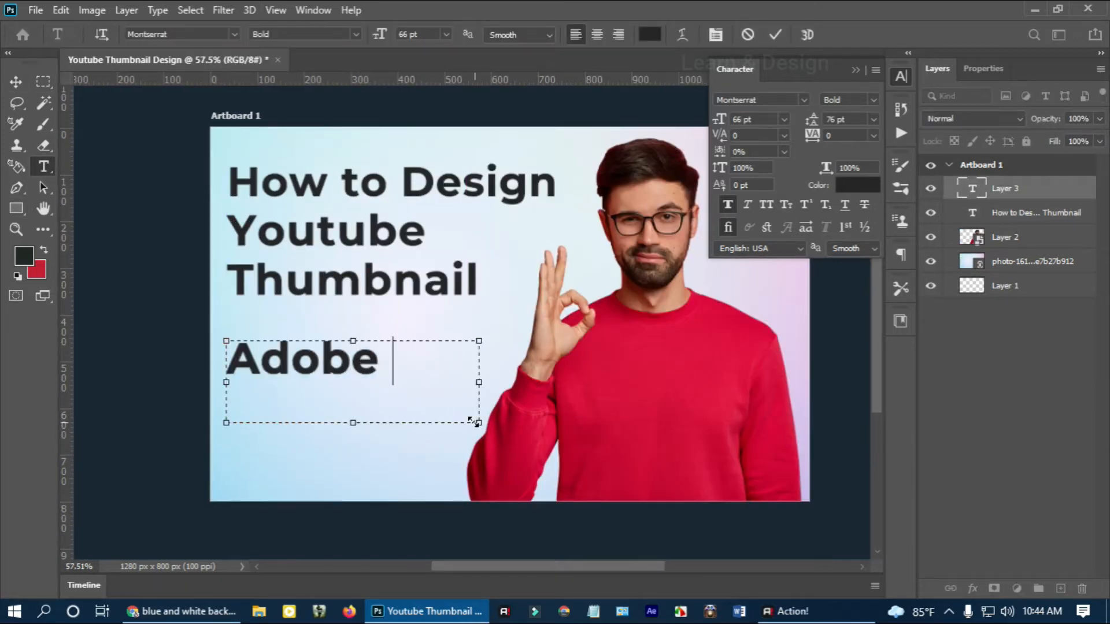
{"action": "key", "text": "ctrl+a"}
{"action": "left_click_drag", "start_coordinate": [379, 39], "coordinate": [354, 40]}
{"action": "left_click", "coordinate": [333, 354]}
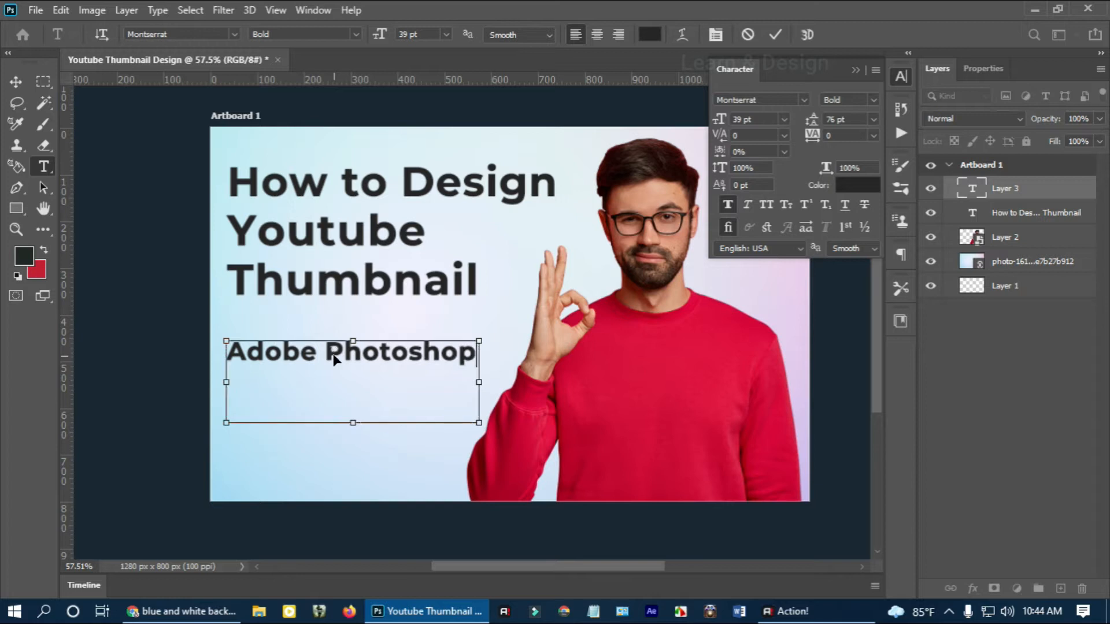
Step: Reduce the subtitle to 29 pt and extend its text to "Adobe Photoshop CC Tutorials"
{"action": "key", "text": "ctrl+a"}
{"action": "left_click_drag", "start_coordinate": [379, 35], "coordinate": [374, 35]}
{"action": "left_click", "coordinate": [438, 355]}
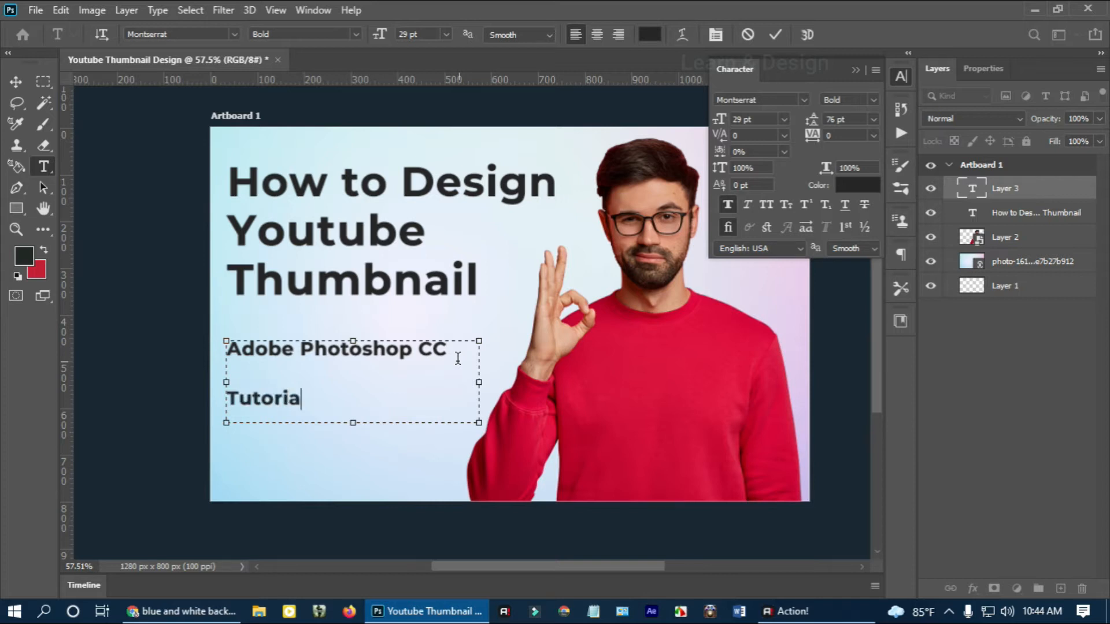
Step: Set the subtitle's leading to 40 pt and its size to 32 pt
{"action": "key", "text": "ctrl+a"}
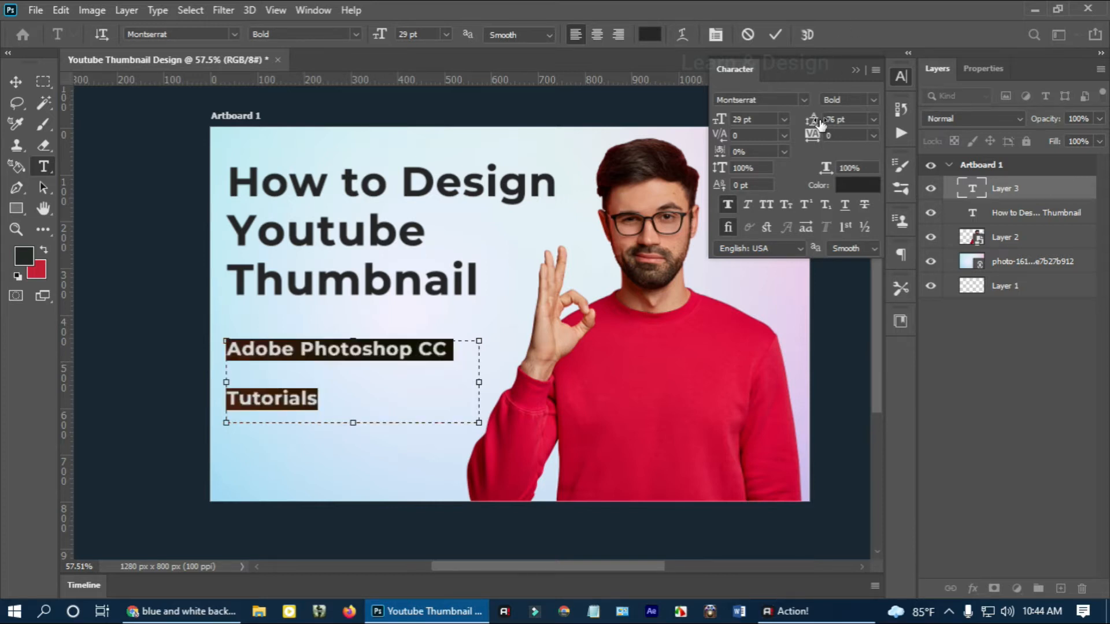
{"action": "left_click_drag", "start_coordinate": [820, 123], "coordinate": [783, 124]}
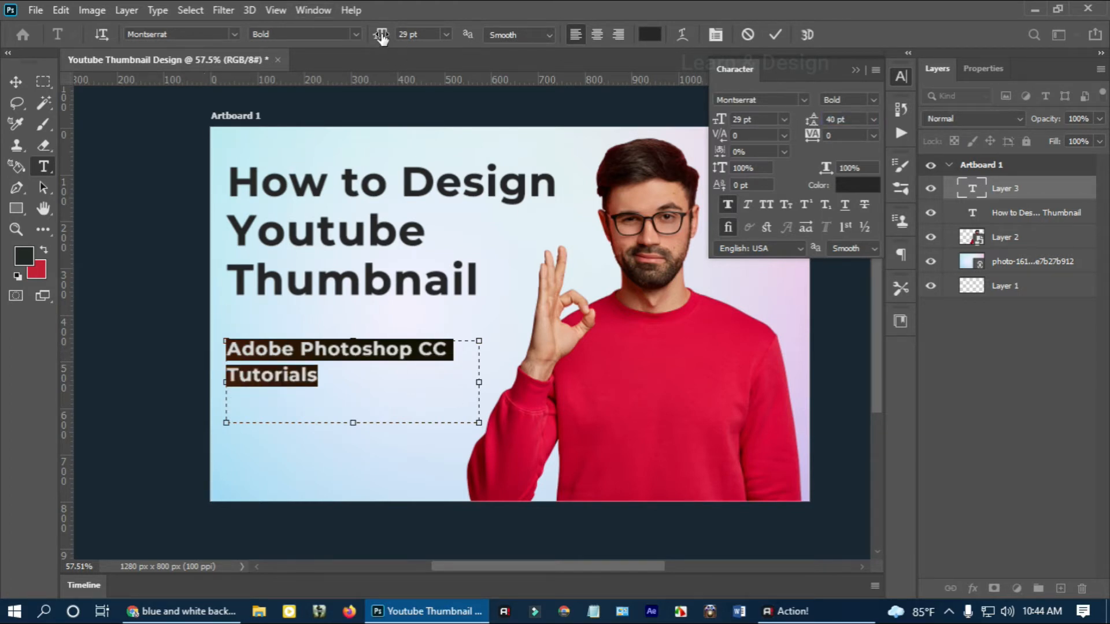
{"action": "left_click_drag", "start_coordinate": [380, 35], "coordinate": [381, 37]}
Step: Move the heading down closer to the subtitle, and shift the subtitle slightly to the right
{"action": "left_click", "coordinate": [16, 82]}
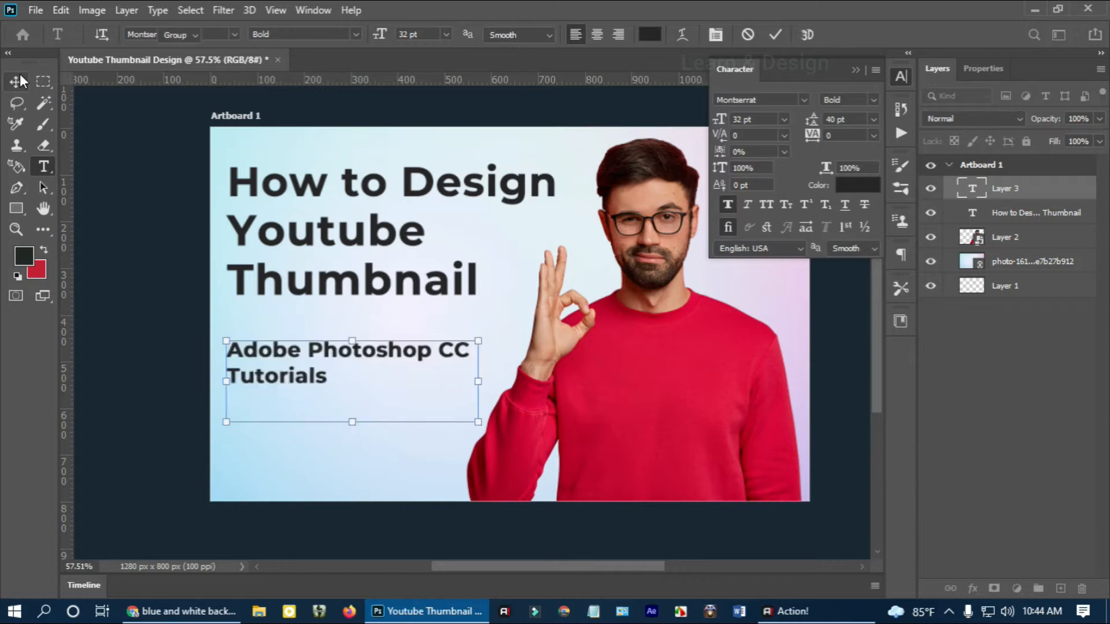
{"action": "left_click_drag", "start_coordinate": [284, 269], "coordinate": [286, 297]}
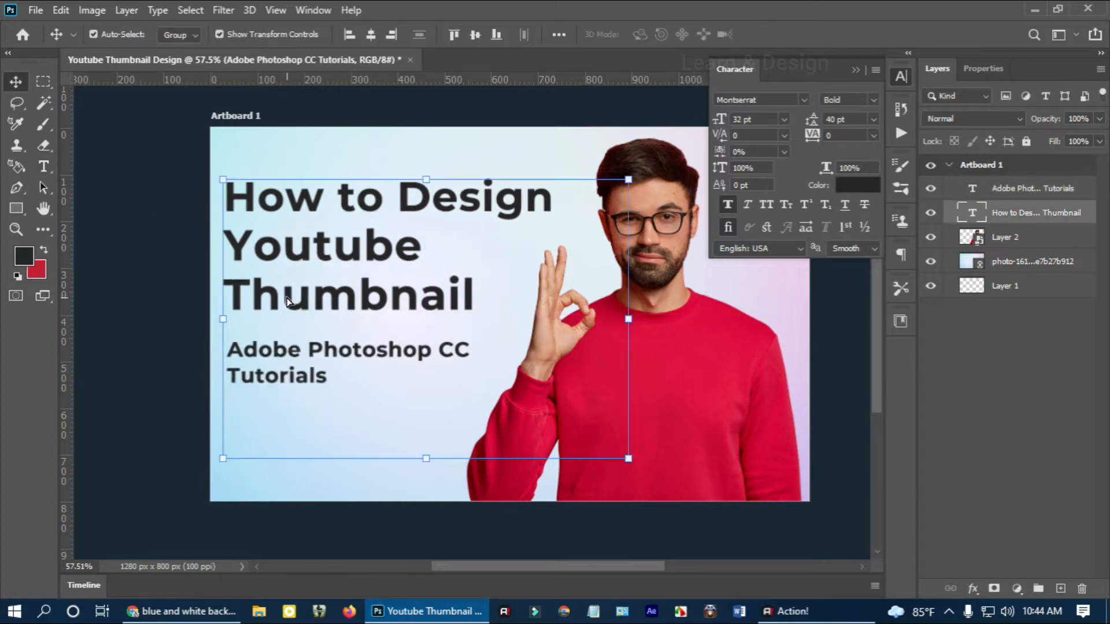
{"action": "left_click_drag", "start_coordinate": [303, 382], "coordinate": [309, 383]}
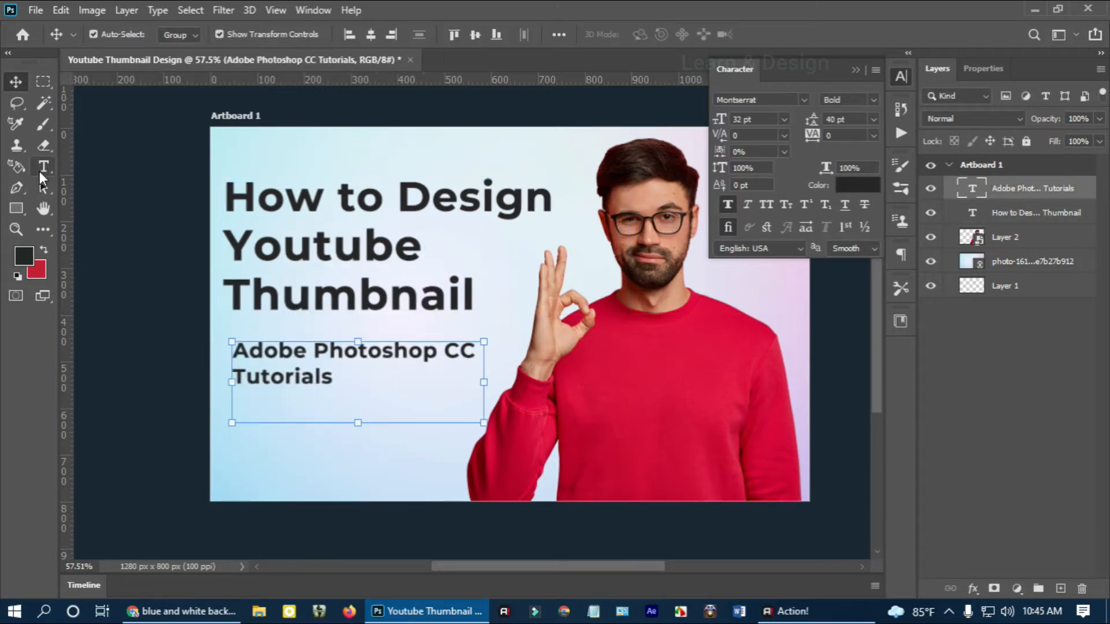
Step: Add a text box below the subtitle near the artboard's lower edge reading "Learn & Design" at 27 pt
{"action": "left_click", "coordinate": [43, 166]}
{"action": "left_click_drag", "start_coordinate": [235, 433], "coordinate": [442, 464]}
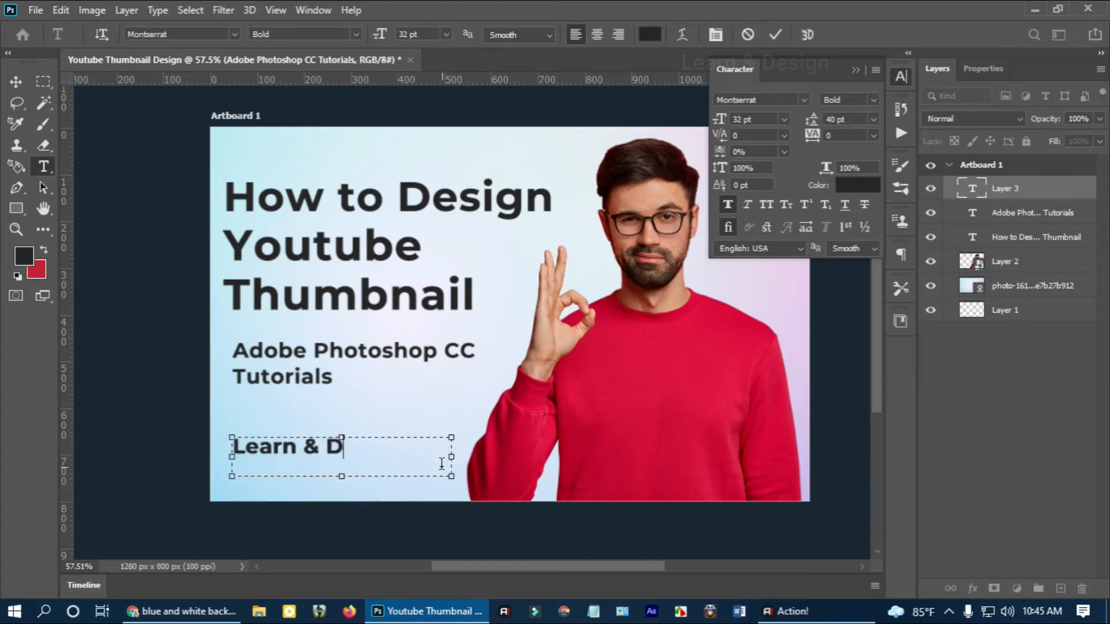
{"action": "type", "text": "Learn & Design"}
{"action": "key", "text": "ctrl+a"}
{"action": "left_click_drag", "start_coordinate": [384, 40], "coordinate": [370, 39]}
{"action": "key", "text": "ctrl+Return"}
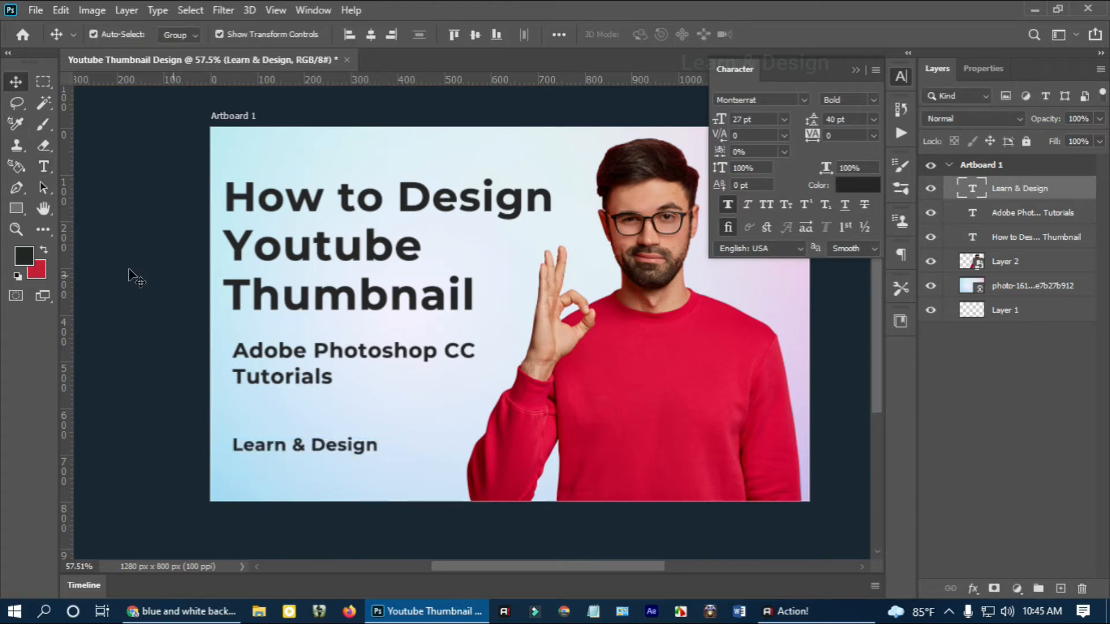
Step: Recolour the whole heading with the red sampled from the man's sweater, #de1440
{"action": "left_click_drag", "start_coordinate": [478, 294], "coordinate": [188, 196]}
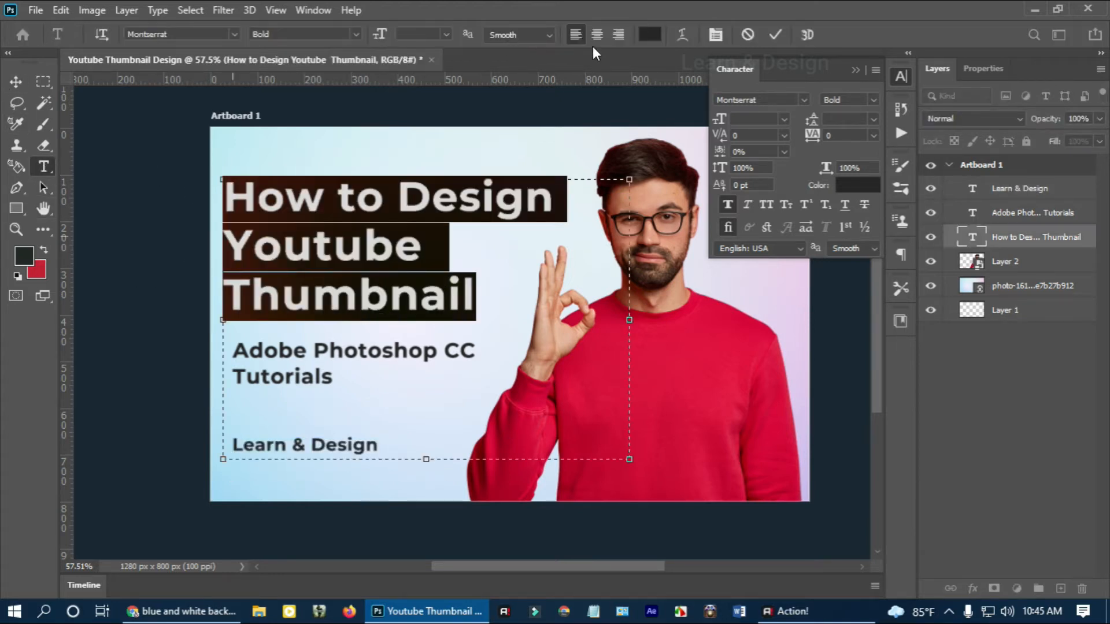
{"action": "left_click", "coordinate": [649, 35]}
{"action": "left_click", "coordinate": [649, 332]}
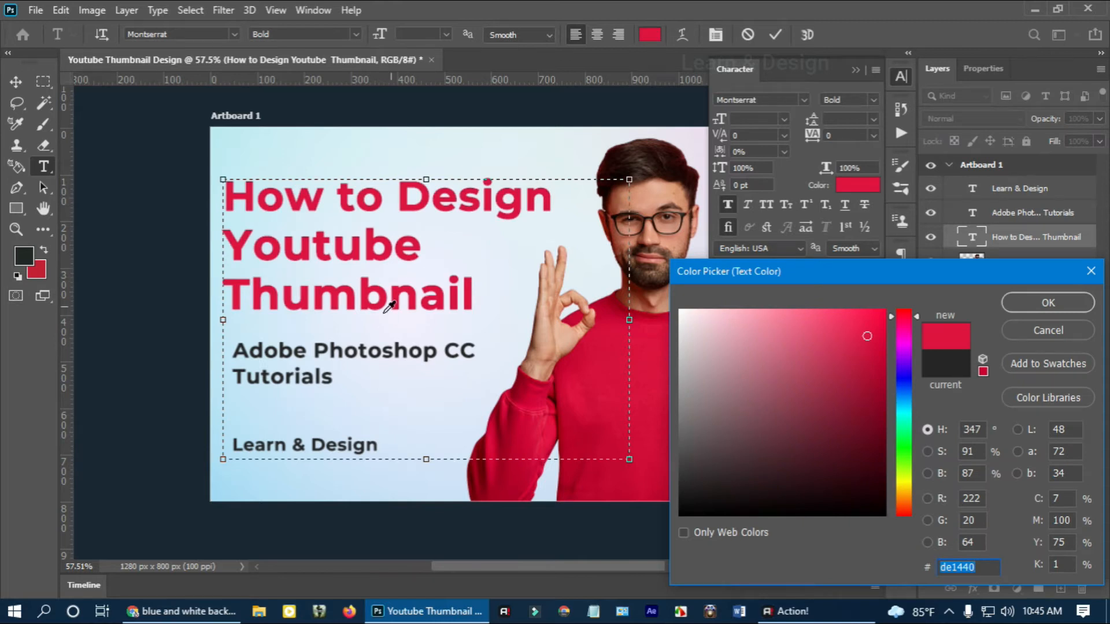
{"action": "left_click", "coordinate": [1046, 303]}
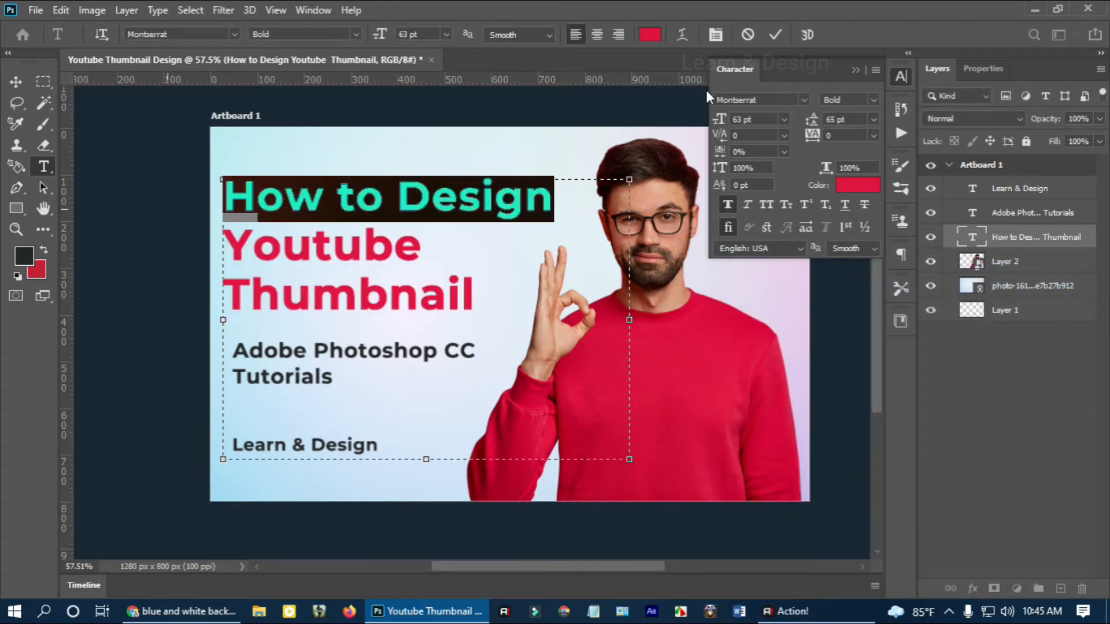
Step: Change the colour of the heading's "How to Design" line to dark blue, #1f176c
{"action": "left_click", "coordinate": [658, 33]}
{"action": "left_click", "coordinate": [690, 478]}
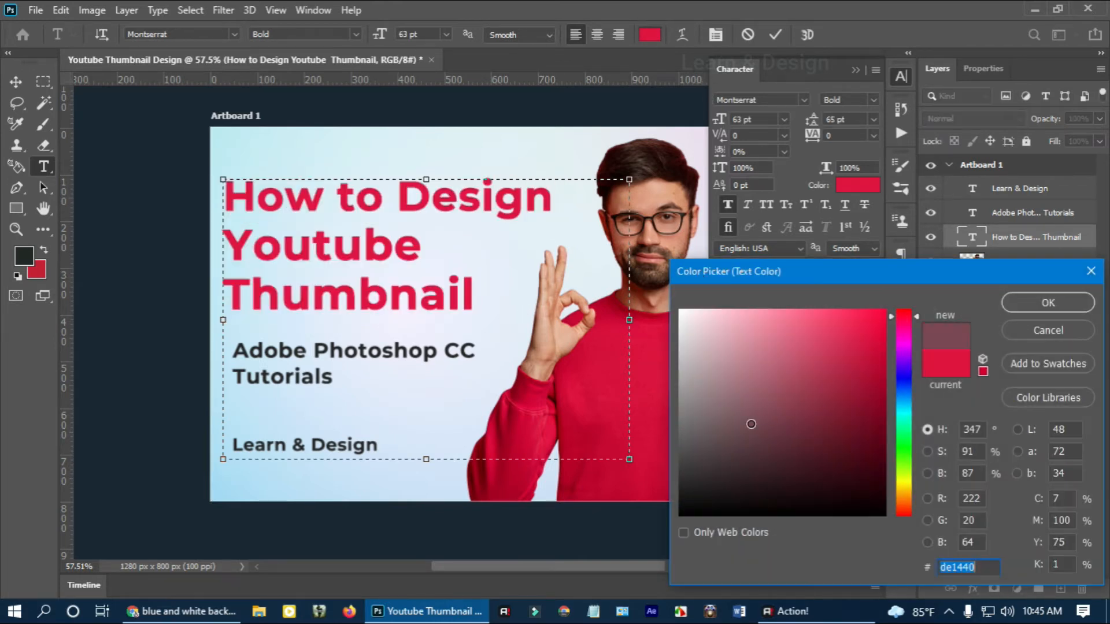
{"action": "left_click", "coordinate": [904, 374]}
{"action": "left_click", "coordinate": [841, 428]}
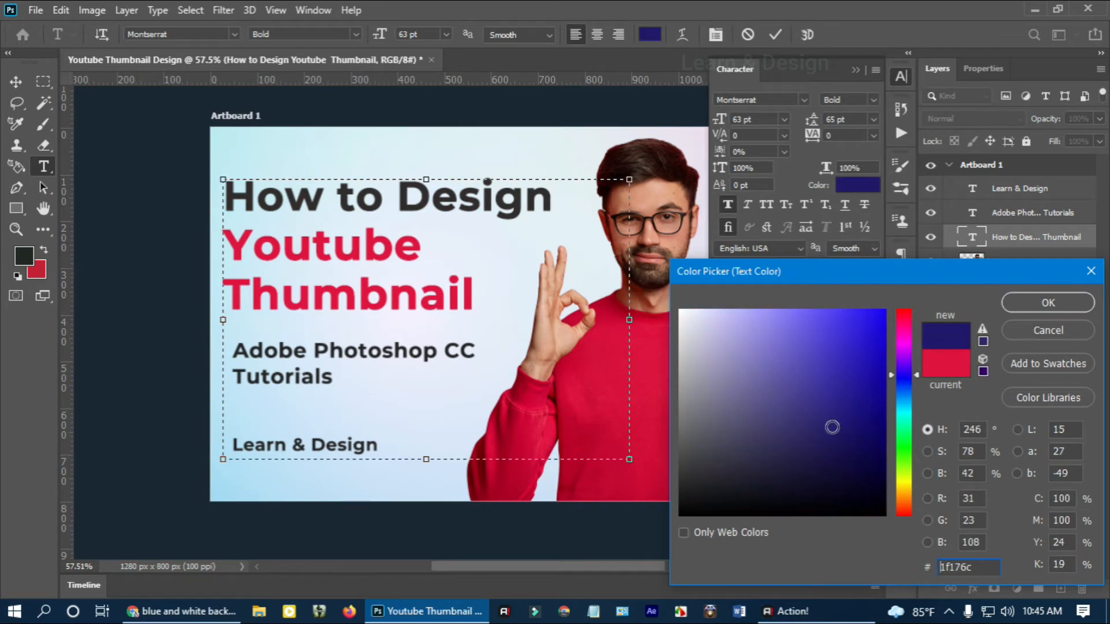
{"action": "left_click", "coordinate": [1018, 306]}
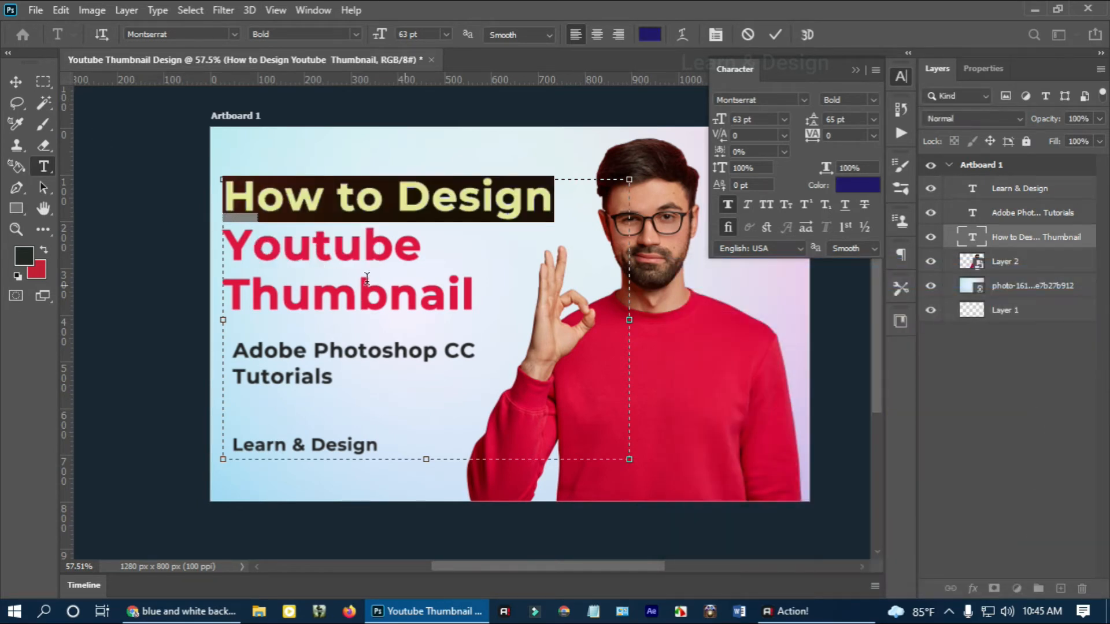
Step: Enlarge "Youtube" in the heading to 79 pt and increase the leading of the "Youtube" and "Thumbnail" lines
{"action": "double_click", "coordinate": [418, 243]}
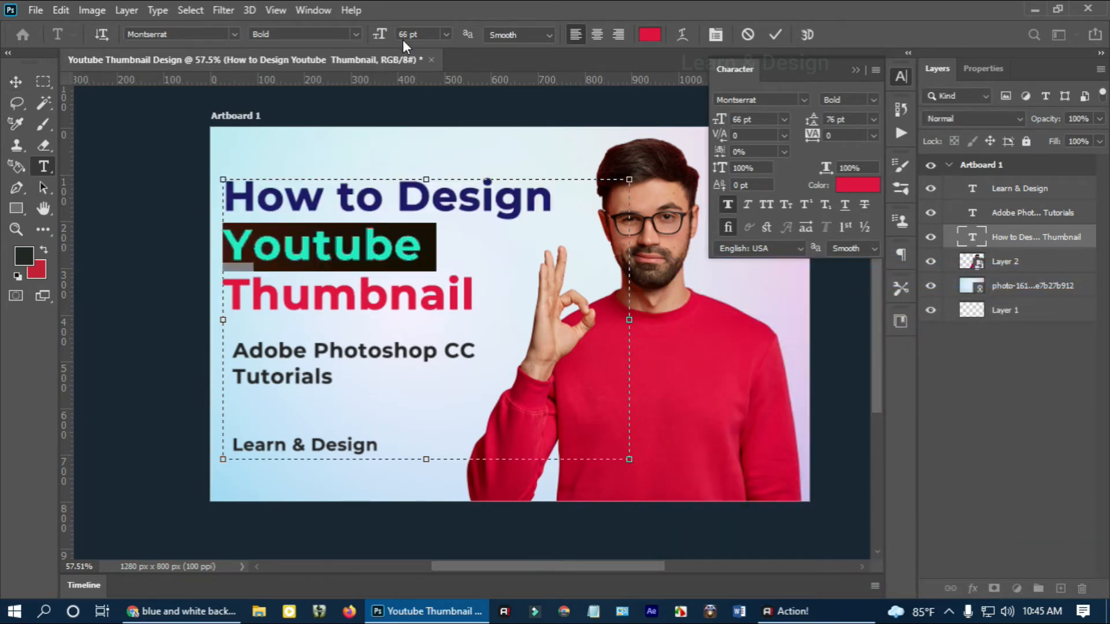
{"action": "left_click_drag", "start_coordinate": [379, 36], "coordinate": [392, 39]}
{"action": "left_click_drag", "start_coordinate": [553, 200], "coordinate": [523, 277]}
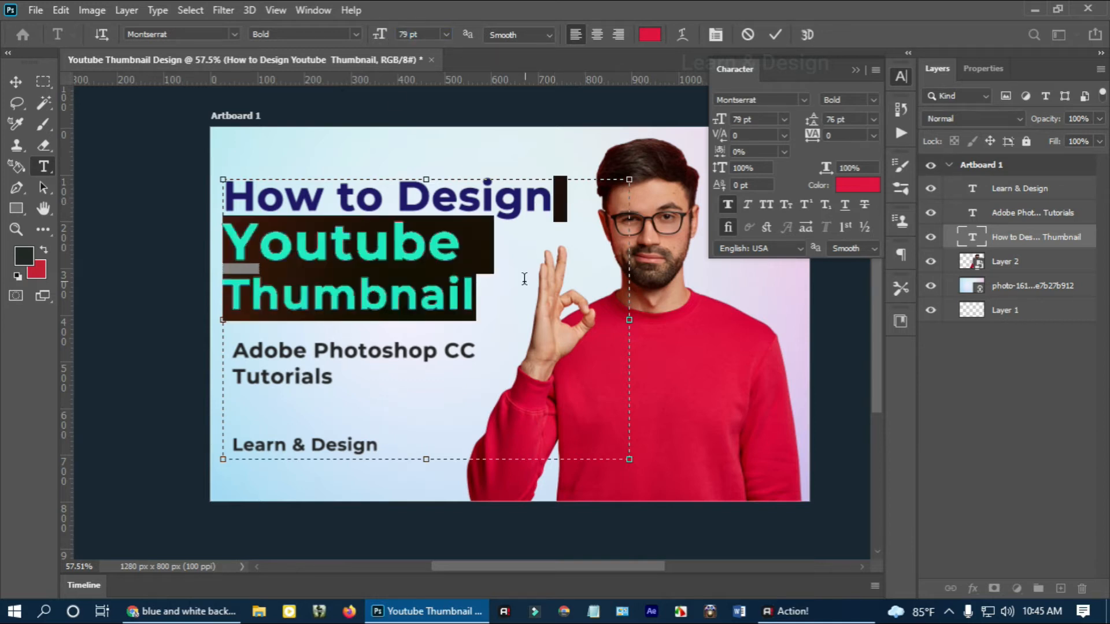
{"action": "left_click", "coordinate": [873, 119]}
{"action": "left_click", "coordinate": [840, 252]}
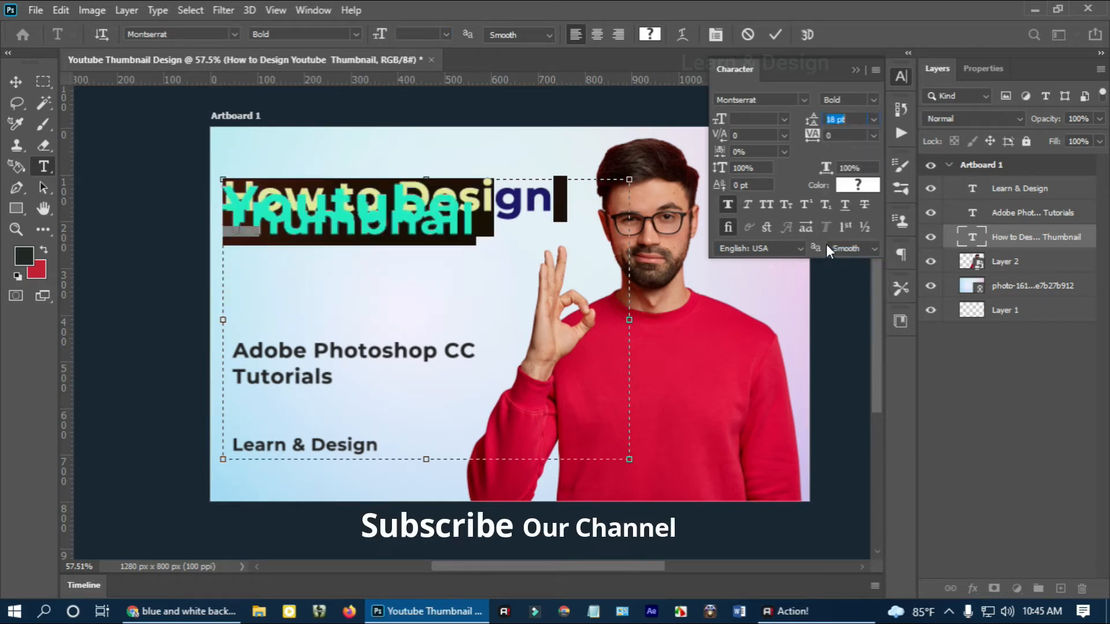
{"action": "left_click_drag", "start_coordinate": [811, 118], "coordinate": [873, 119]}
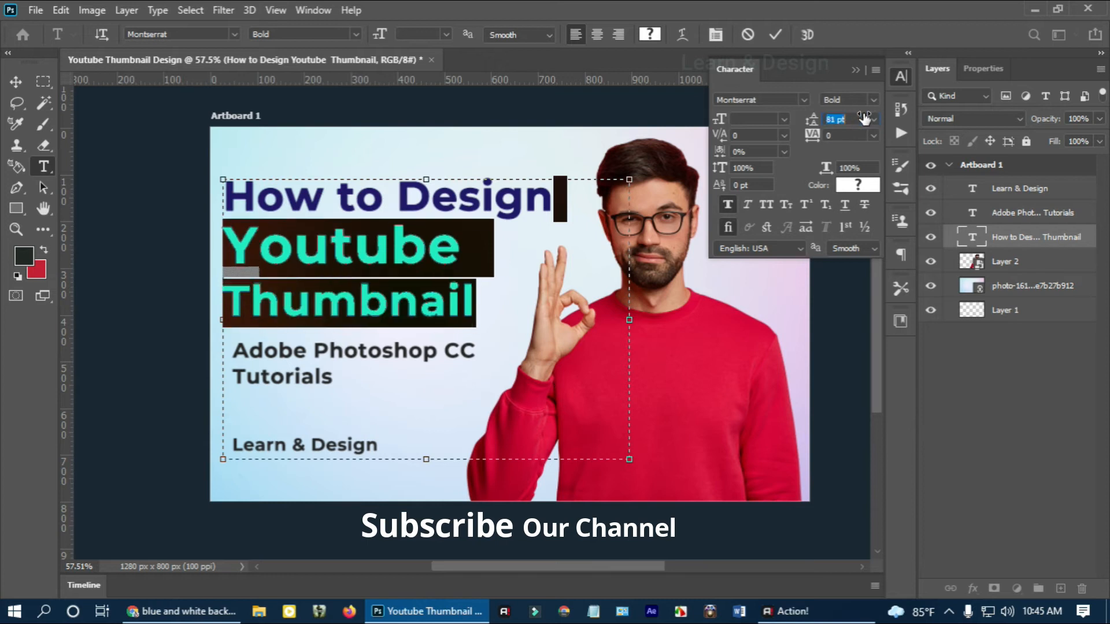
{"action": "key", "text": "ctrl+Return"}
{"action": "scroll", "coordinate": [239, 256], "scroll_direction": "down", "scroll_amount": 4}
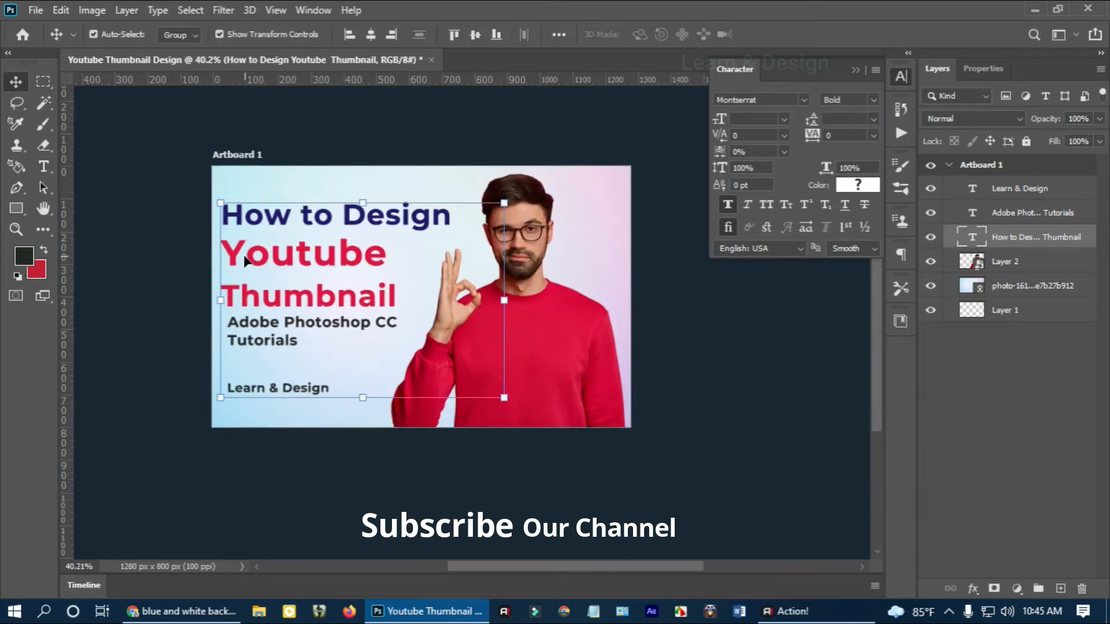
Step: Move the heading slightly up on the artboard, leaving the man's cutout in its place
{"action": "scroll", "coordinate": [511, 346], "scroll_direction": "up", "scroll_amount": 1}
{"action": "left_click_drag", "start_coordinate": [510, 345], "coordinate": [512, 344]}
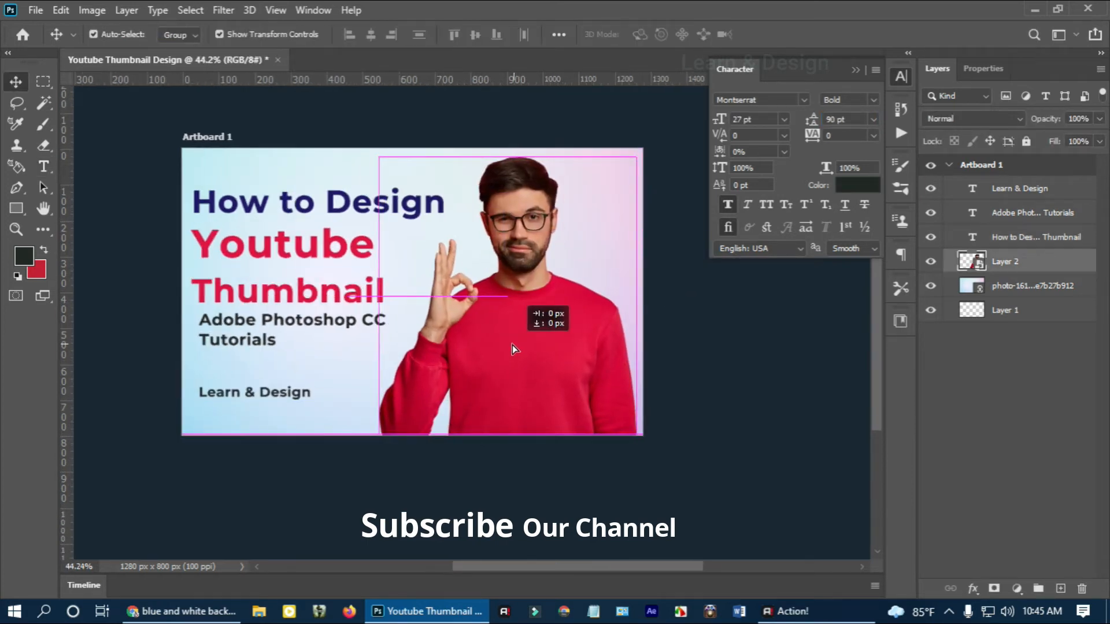
{"action": "scroll", "coordinate": [290, 255], "scroll_direction": "up", "scroll_amount": 1}
{"action": "left_click_drag", "start_coordinate": [290, 255], "coordinate": [255, 244]}
{"action": "scroll", "coordinate": [342, 276], "scroll_direction": "down", "scroll_amount": 1}
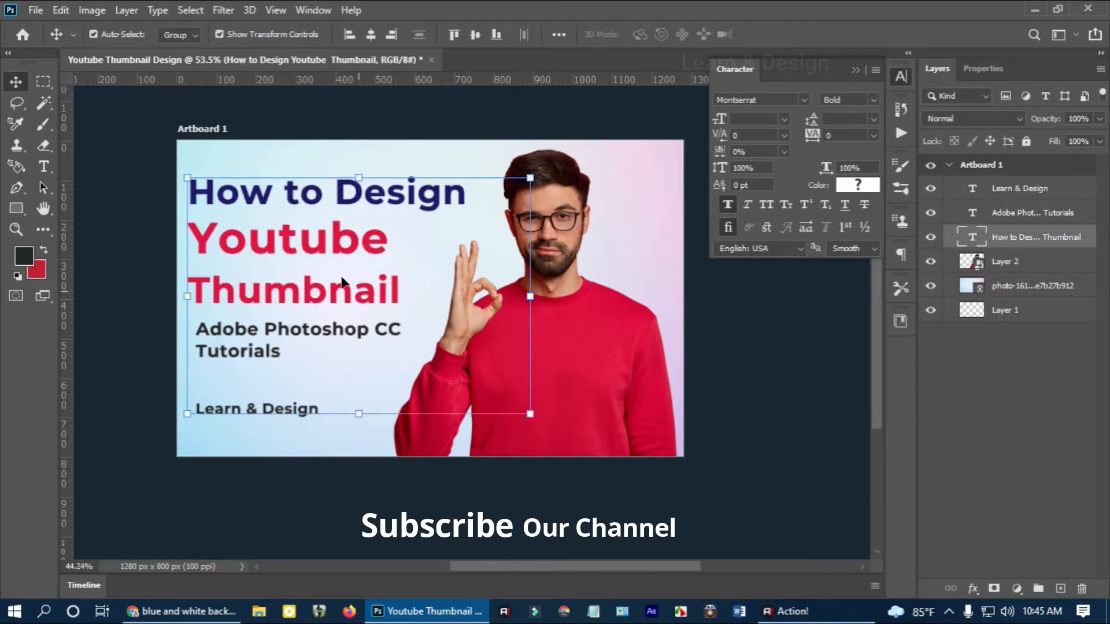
{"action": "scroll", "coordinate": [343, 277], "scroll_direction": "up", "scroll_amount": 1}
Step: Move the "Adobe Photoshop CC Tutorials" subtitle down to leave a gap below the heading
{"action": "left_click", "coordinate": [81, 224]}
{"action": "scroll", "coordinate": [175, 282], "scroll_direction": "up", "scroll_amount": 1}
{"action": "left_click_drag", "start_coordinate": [208, 352], "coordinate": [224, 376]}
{"action": "scroll", "coordinate": [211, 376], "scroll_direction": "down", "scroll_amount": 1}
{"action": "scroll", "coordinate": [197, 445], "scroll_direction": "up", "scroll_amount": 3}
{"action": "scroll", "coordinate": [258, 389], "scroll_direction": "down", "scroll_amount": 5}
{"action": "scroll", "coordinate": [356, 310], "scroll_direction": "up", "scroll_amount": 2}
{"action": "scroll", "coordinate": [225, 377], "scroll_direction": "down", "scroll_amount": 1}
{"action": "left_click", "coordinate": [722, 390]}
{"action": "scroll", "coordinate": [326, 346], "scroll_direction": "up", "scroll_amount": 4}
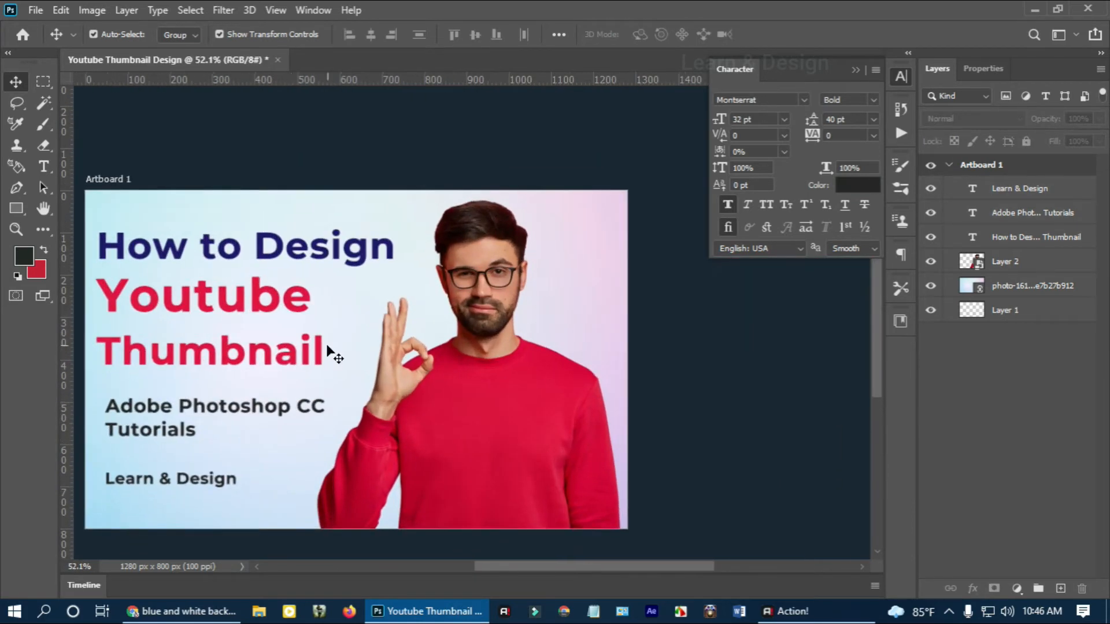
Step: Place a vertical guide along the heading's left edge and nudge the "Learn & Design" text
{"action": "left_click_drag", "start_coordinate": [283, 399], "coordinate": [421, 371]}
{"action": "left_click_drag", "start_coordinate": [274, 379], "coordinate": [278, 380]}
{"action": "left_click_drag", "start_coordinate": [66, 389], "coordinate": [236, 390]}
{"action": "left_click", "coordinate": [348, 469]}
{"action": "scroll", "coordinate": [347, 462], "scroll_direction": "down", "scroll_amount": 1}
{"action": "scroll", "coordinate": [347, 461], "scroll_direction": "up", "scroll_amount": 2}
{"action": "mouse_move", "coordinate": [340, 450]}
{"action": "left_mouse_down"}
{"action": "mouse_move", "coordinate": [340, 437]}
{"action": "mouse_move", "coordinate": [339, 453]}
{"action": "left_mouse_up"}
Step: Start placing a linked file and show the Desktop folder
{"action": "left_click", "coordinate": [36, 10]}
{"action": "left_click", "coordinate": [88, 341]}
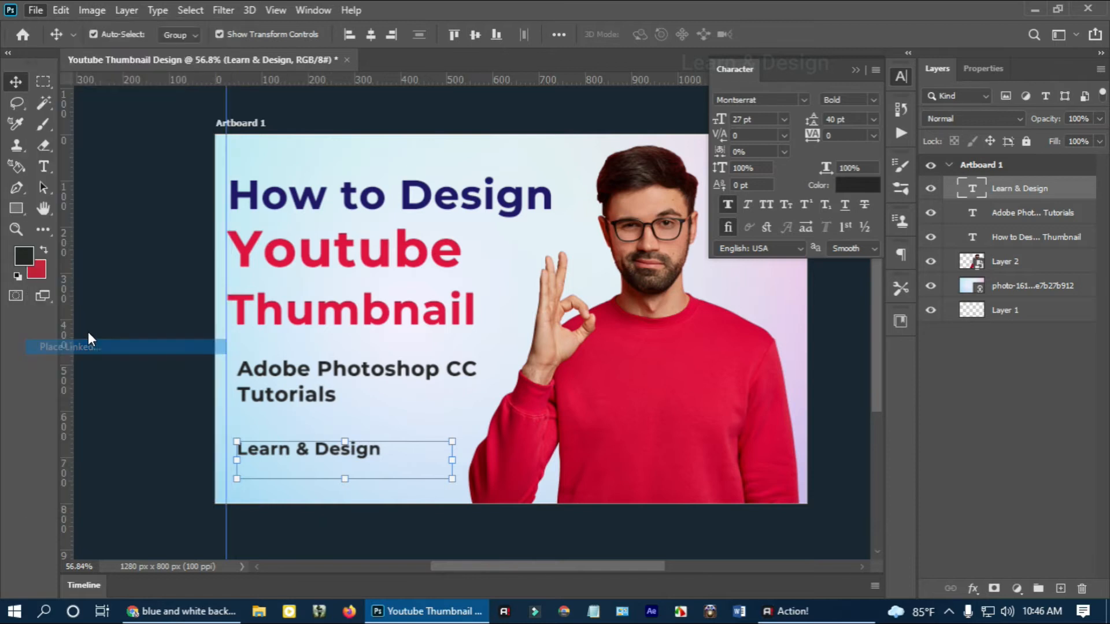
{"action": "scroll", "coordinate": [350, 312], "scroll_direction": "down", "scroll_amount": 2}
{"action": "scroll", "coordinate": [349, 313], "scroll_direction": "up", "scroll_amount": 2}
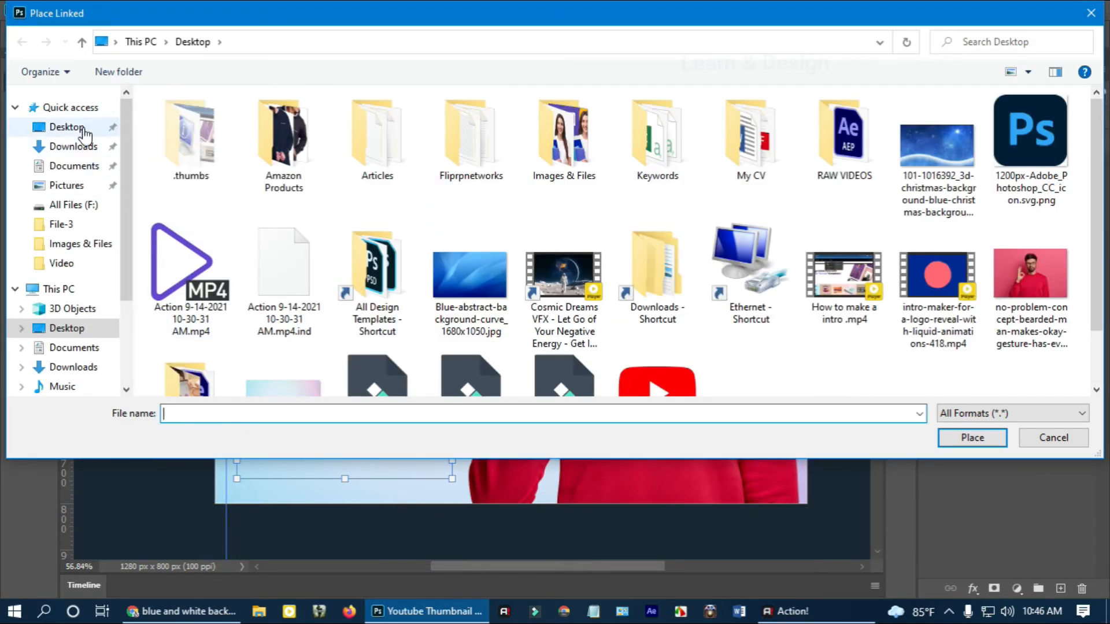
{"action": "scroll", "coordinate": [809, 347], "scroll_direction": "down", "scroll_amount": 1}
{"action": "scroll", "coordinate": [803, 324], "scroll_direction": "up", "scroll_amount": 1}
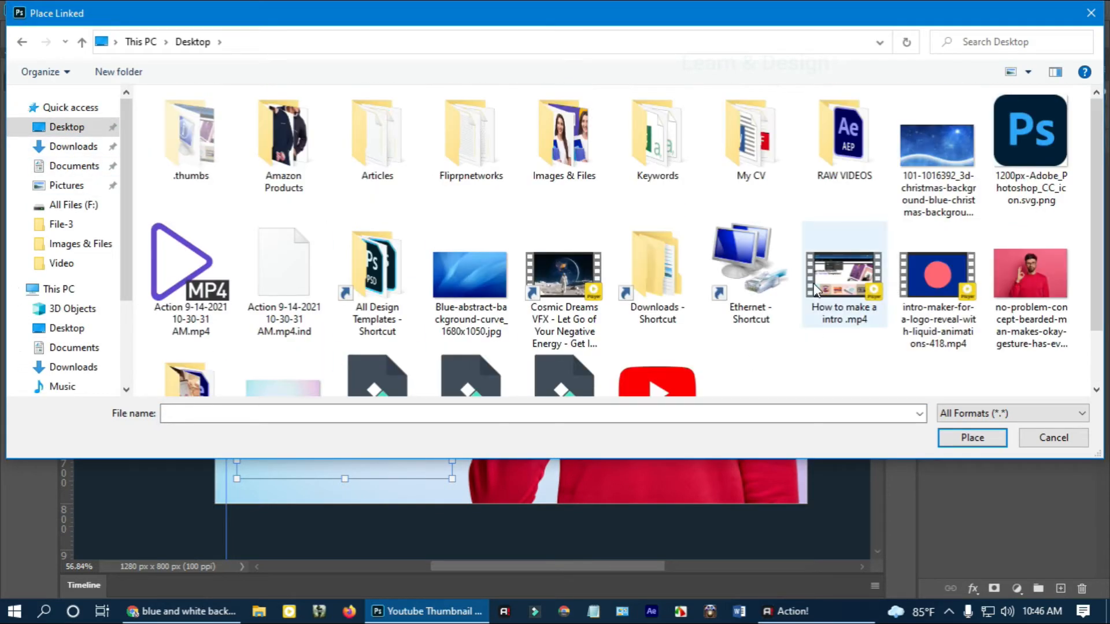
{"action": "double_click", "coordinate": [537, 158]}
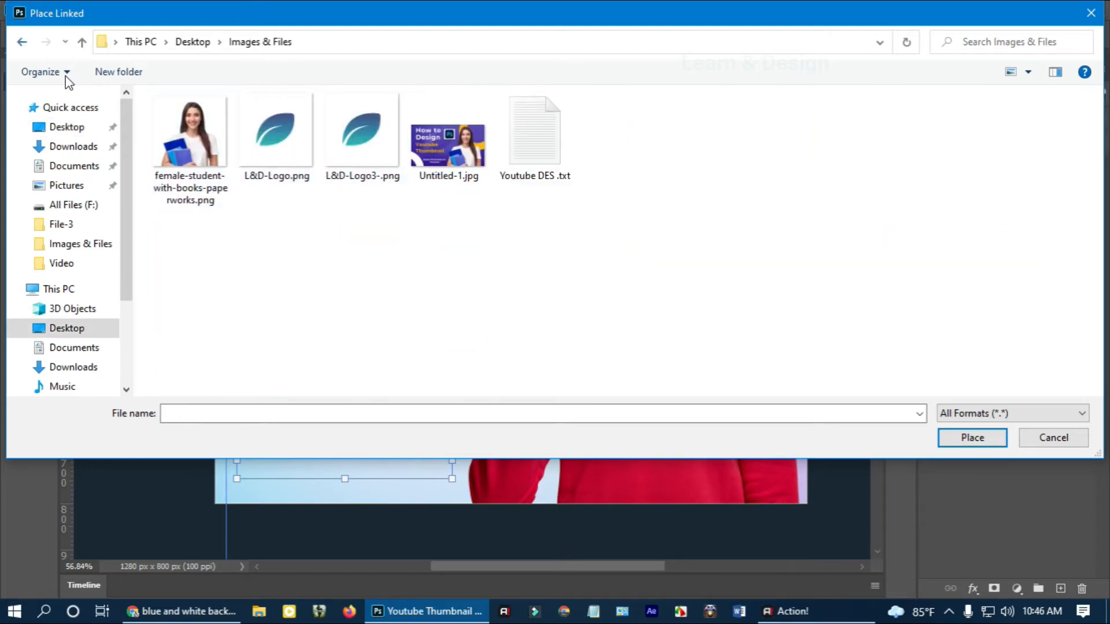
{"action": "key", "text": "alt+Left"}
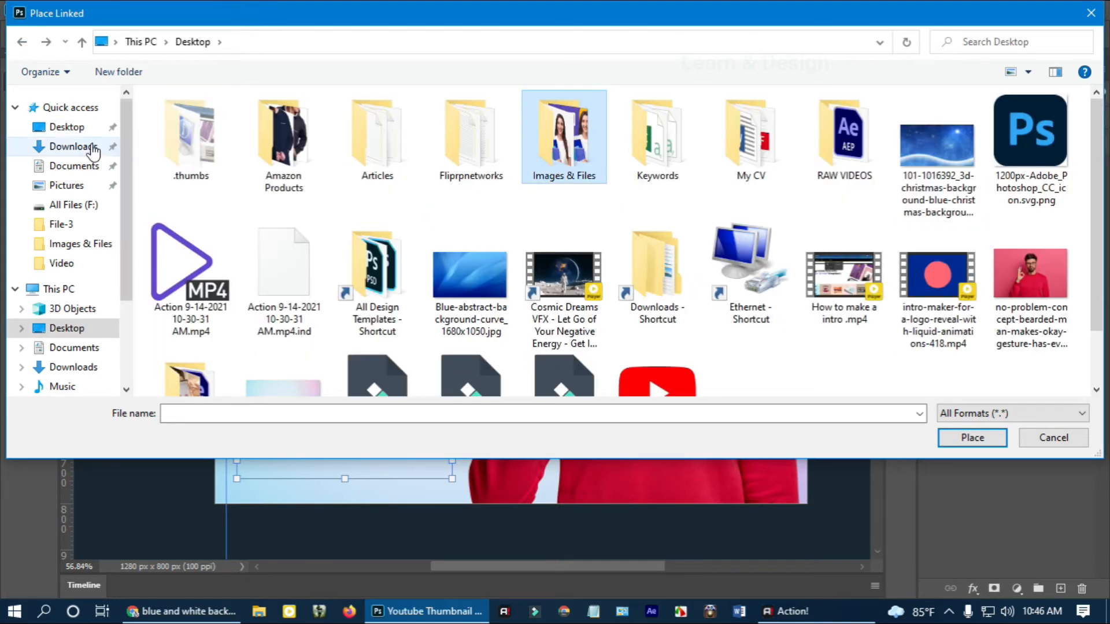
{"action": "left_click", "coordinate": [73, 146]}
{"action": "left_click", "coordinate": [70, 131]}
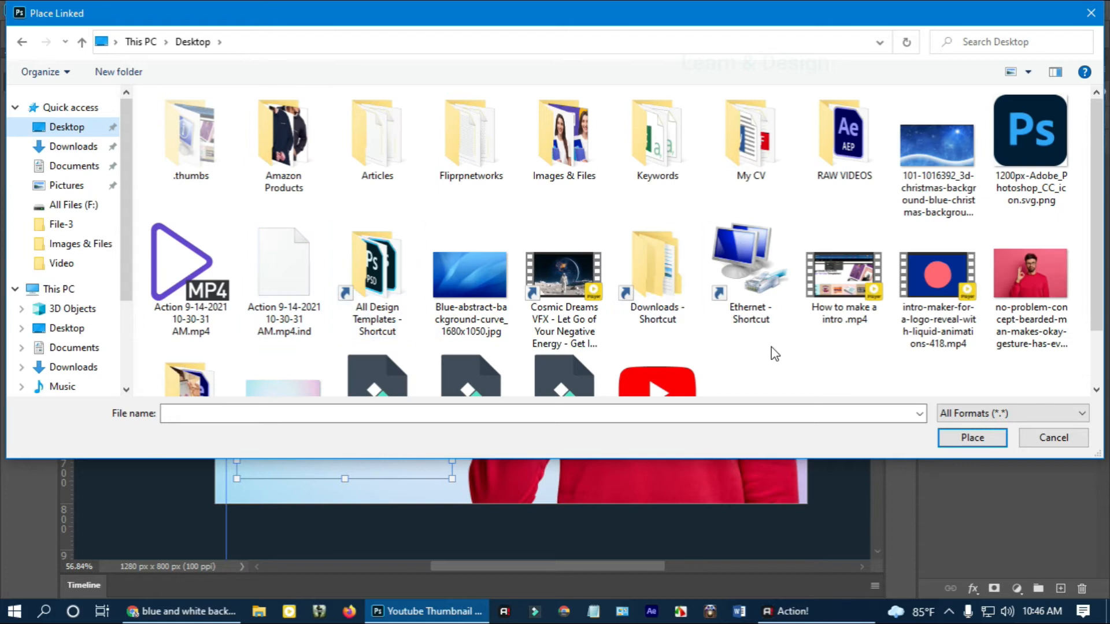
Step: Place the Photoshop icon file 1200px-Adobe_Photoshop_CC_icon.svg.png from the Desktop as a linked image
{"action": "scroll", "coordinate": [771, 347], "scroll_direction": "down", "scroll_amount": 1}
{"action": "scroll", "coordinate": [771, 337], "scroll_direction": "up", "scroll_amount": 1}
{"action": "left_click", "coordinate": [1030, 130]}
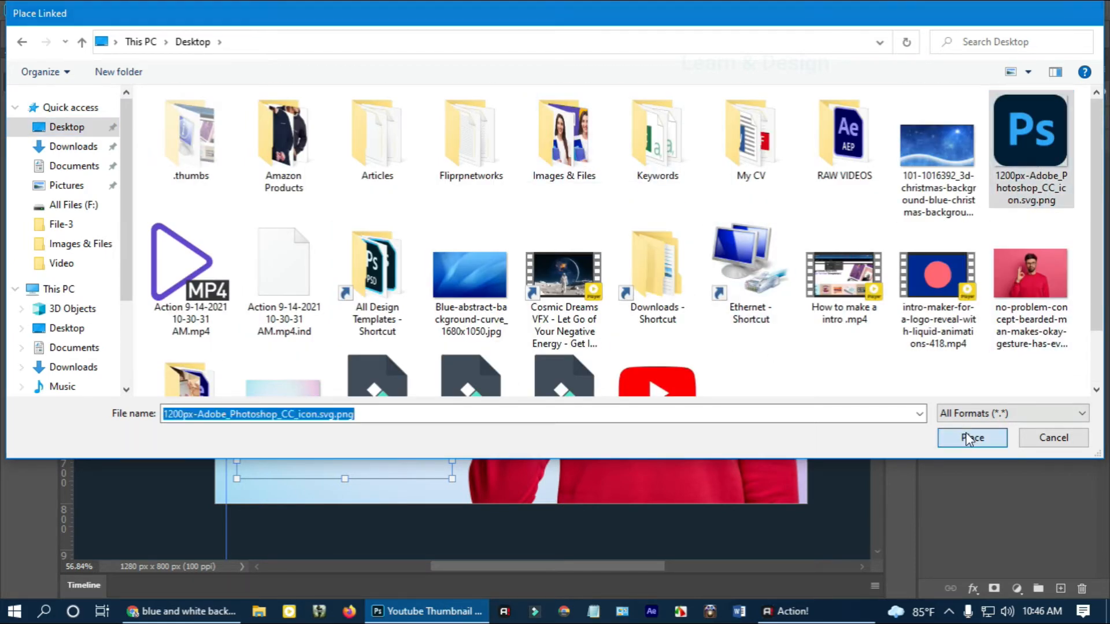
{"action": "left_click", "coordinate": [972, 437]}
Step: Scale the placed Photoshop icon down to about 100 px wide and position it beside the word "Tutorials"
{"action": "left_click_drag", "start_coordinate": [695, 506], "coordinate": [405, 434]}
{"action": "left_click", "coordinate": [15, 83]}
{"action": "scroll", "coordinate": [382, 411], "scroll_direction": "up", "scroll_amount": 2}
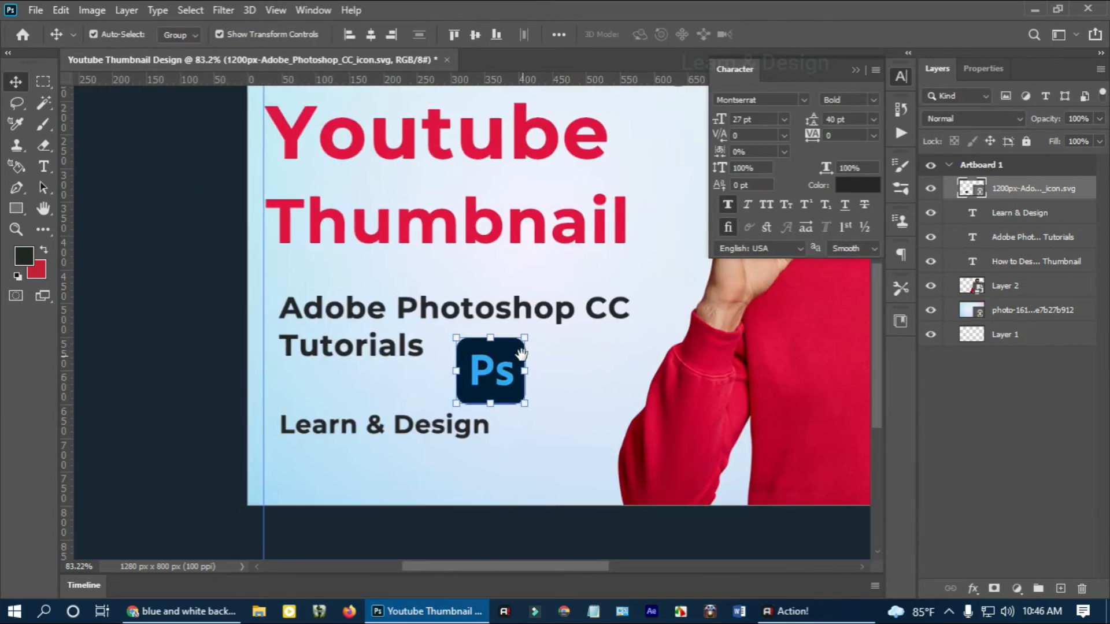
{"action": "mouse_move", "coordinate": [476, 375]}
{"action": "left_mouse_down"}
{"action": "mouse_move", "coordinate": [471, 351]}
{"action": "mouse_move", "coordinate": [488, 372]}
{"action": "left_mouse_up"}
{"action": "scroll", "coordinate": [539, 376], "scroll_direction": "down", "scroll_amount": 3}
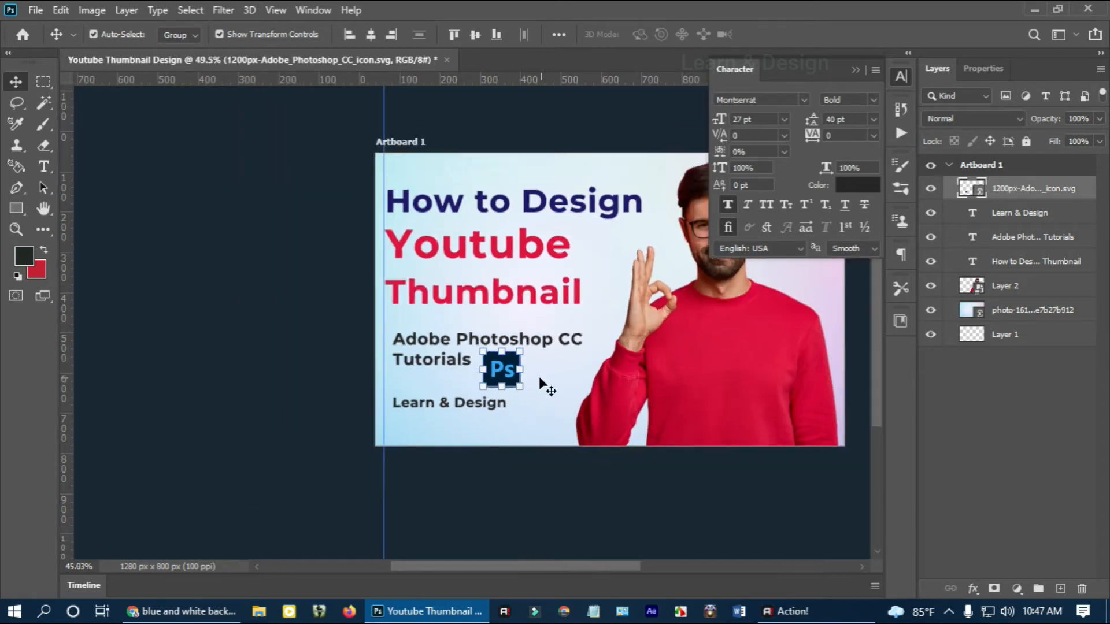
{"action": "scroll", "coordinate": [597, 335], "scroll_direction": "up", "scroll_amount": 1}
{"action": "left_click", "coordinate": [562, 409]}
{"action": "scroll", "coordinate": [562, 415], "scroll_direction": "up", "scroll_amount": 1}
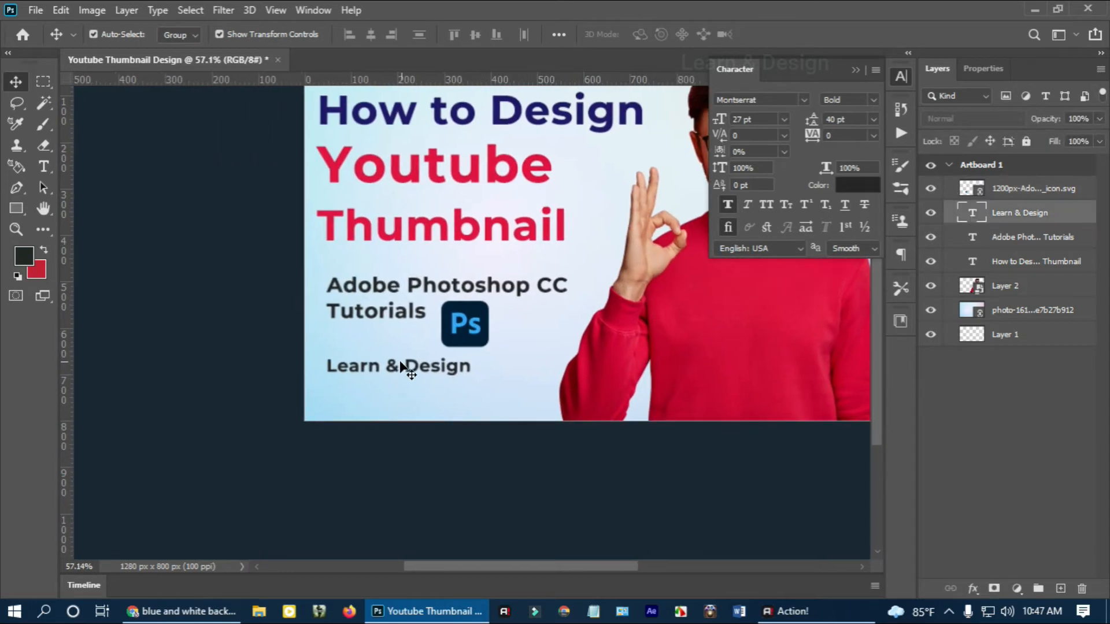
Step: Move "Learn & Design" down and put the Photoshop icon between the subtitle and that text, near their left edge
{"action": "left_click_drag", "start_coordinate": [396, 366], "coordinate": [405, 392]}
{"action": "left_click_drag", "start_coordinate": [440, 336], "coordinate": [361, 393]}
{"action": "scroll", "coordinate": [352, 399], "scroll_direction": "up", "scroll_amount": 3}
{"action": "scroll", "coordinate": [404, 392], "scroll_direction": "down", "scroll_amount": 4}
{"action": "scroll", "coordinate": [474, 367], "scroll_direction": "up", "scroll_amount": 3}
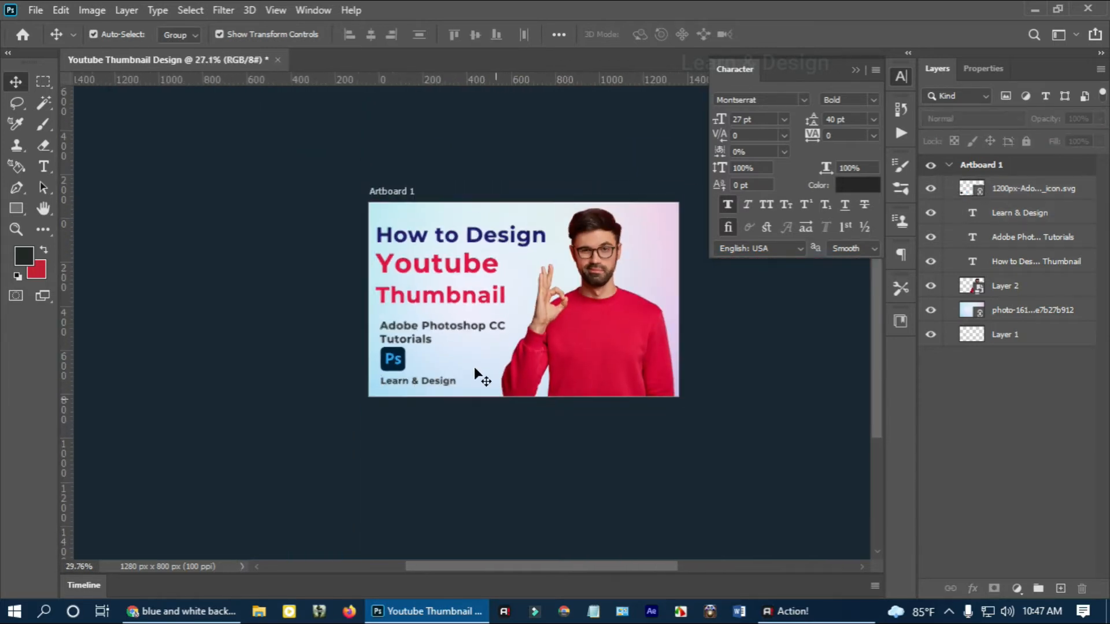
Step: Move the heading and the subtitle straight up on the artboard
{"action": "left_click", "coordinate": [420, 255]}
{"action": "left_click_drag", "start_coordinate": [420, 255], "coordinate": [419, 244]}
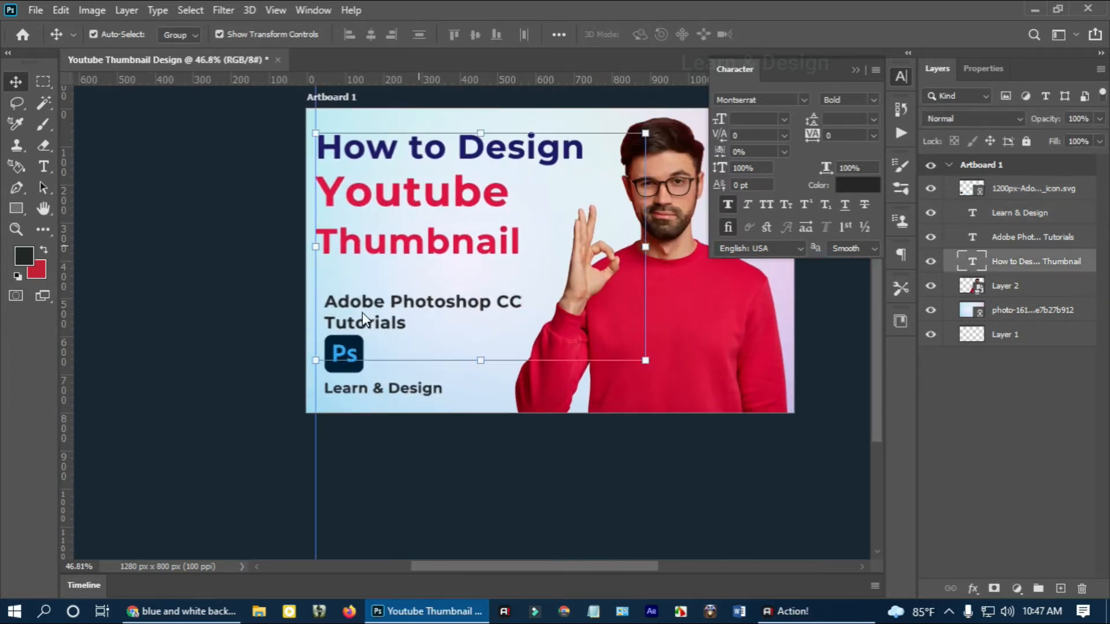
{"action": "left_click_drag", "start_coordinate": [430, 307], "coordinate": [430, 293]}
Step: Move the Photoshop icon up under the subtitle and place the "Learn & Design" text directly beside it
{"action": "left_click", "coordinate": [331, 349]}
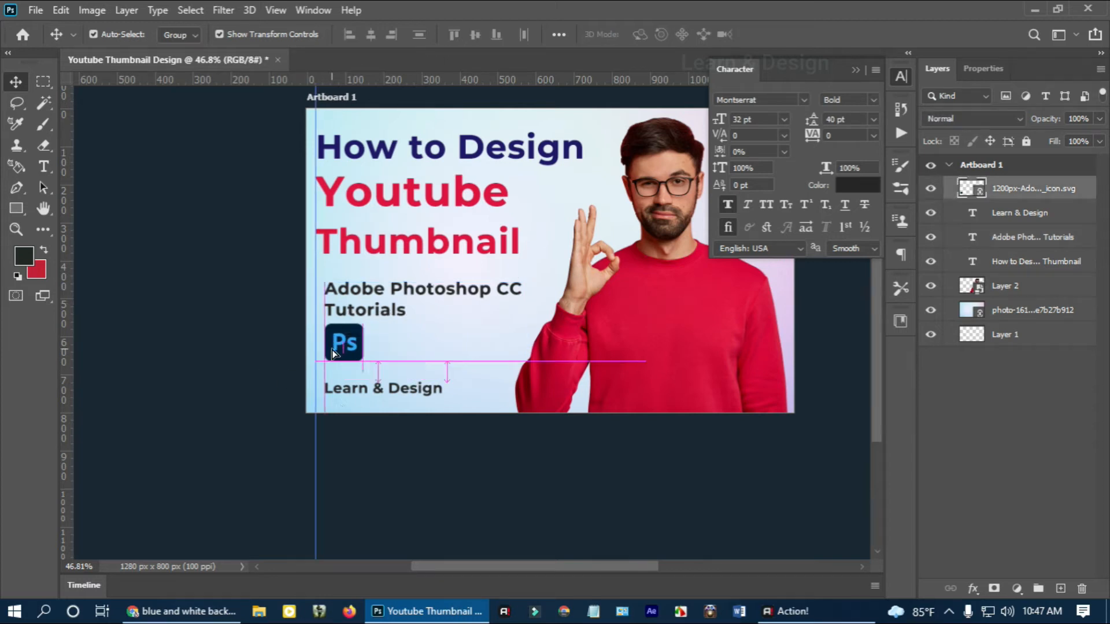
{"action": "left_click_drag", "start_coordinate": [354, 394], "coordinate": [396, 348]}
{"action": "left_click", "coordinate": [379, 418]}
{"action": "scroll", "coordinate": [395, 416], "scroll_direction": "down", "scroll_amount": 2}
{"action": "scroll", "coordinate": [411, 419], "scroll_direction": "up", "scroll_amount": 1}
{"action": "scroll", "coordinate": [416, 416], "scroll_direction": "down", "scroll_amount": 1}
{"action": "scroll", "coordinate": [423, 413], "scroll_direction": "up", "scroll_amount": 3}
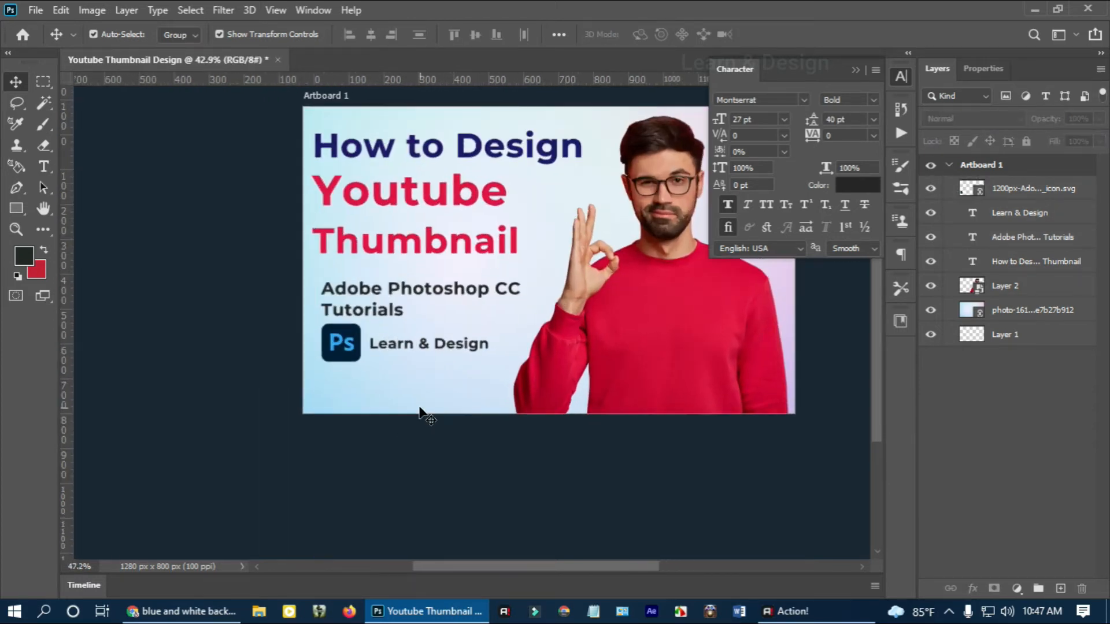
{"action": "scroll", "coordinate": [424, 413], "scroll_direction": "down", "scroll_amount": 2}
{"action": "left_click_drag", "start_coordinate": [581, 240], "coordinate": [473, 302]}
{"action": "scroll", "coordinate": [517, 348], "scroll_direction": "up", "scroll_amount": 1}
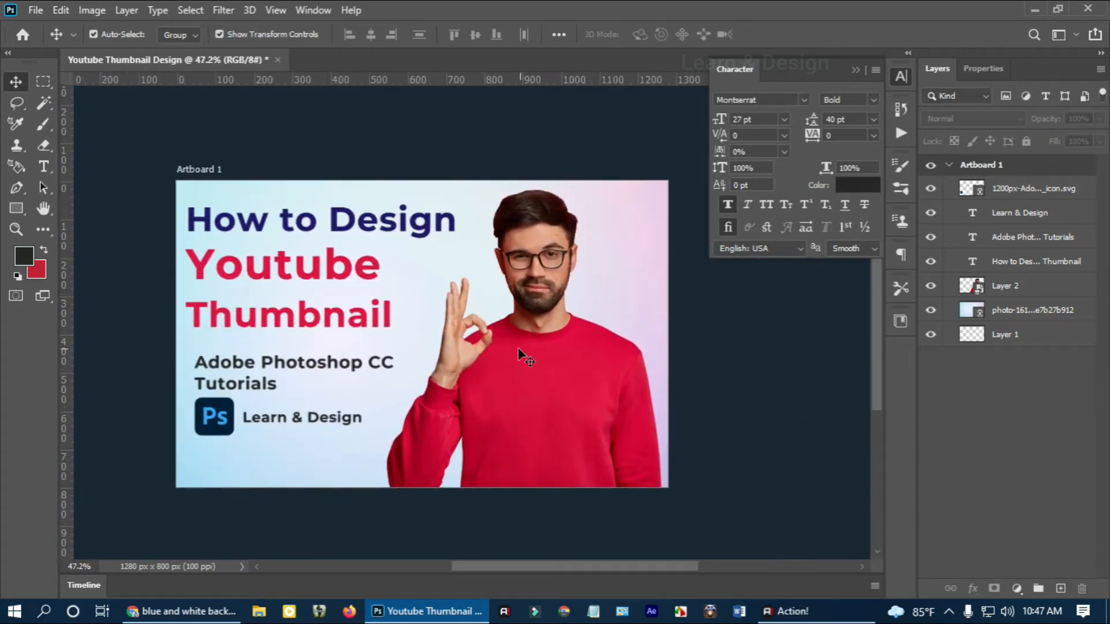
Step: Set the heading's "Youtube" and "Thumbnail" lines to 78 pt with 92 pt leading
{"action": "left_click", "coordinate": [46, 168]}
{"action": "left_click_drag", "start_coordinate": [383, 265], "coordinate": [159, 266]}
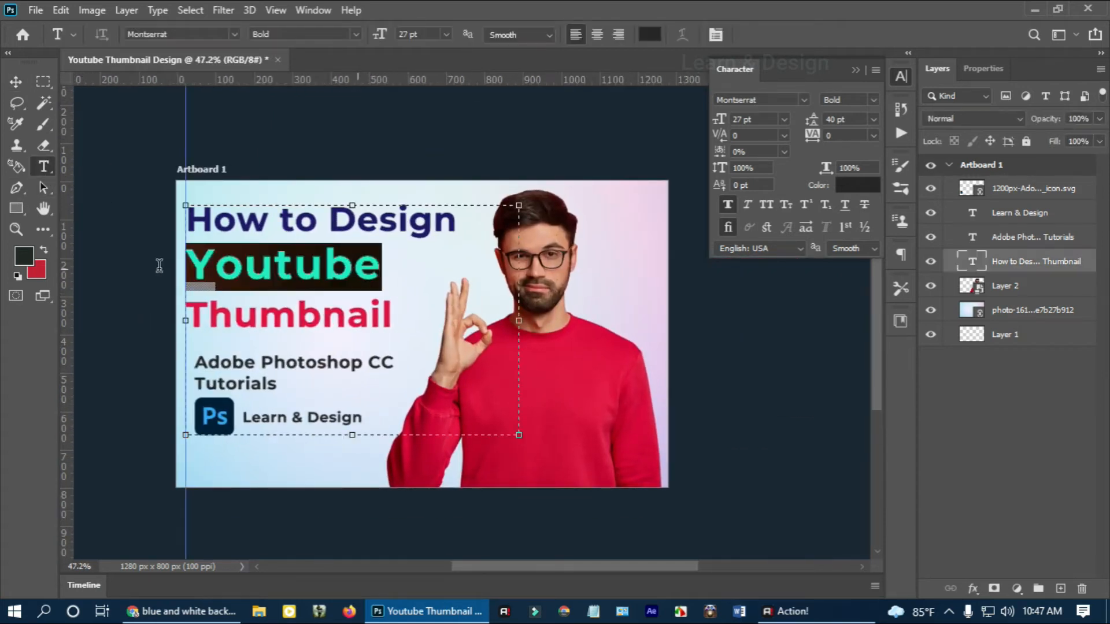
{"action": "left_click_drag", "start_coordinate": [398, 312], "coordinate": [186, 265]}
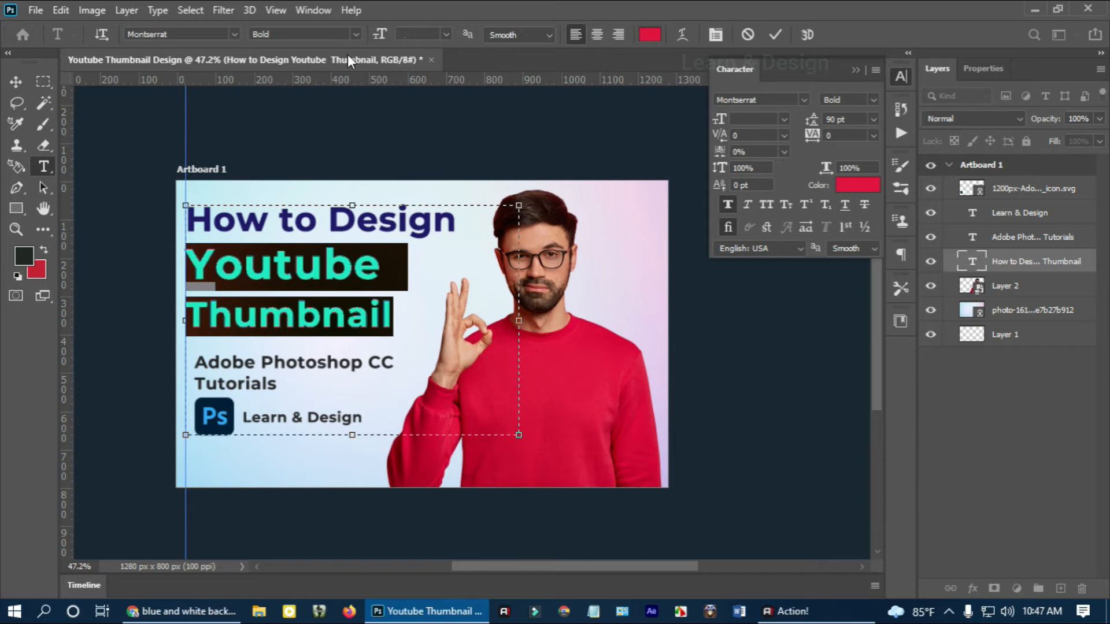
{"action": "left_click", "coordinate": [445, 35]}
{"action": "left_click", "coordinate": [431, 216]}
{"action": "left_click_drag", "start_coordinate": [378, 37], "coordinate": [401, 41]}
{"action": "left_click_drag", "start_coordinate": [817, 125], "coordinate": [819, 126]}
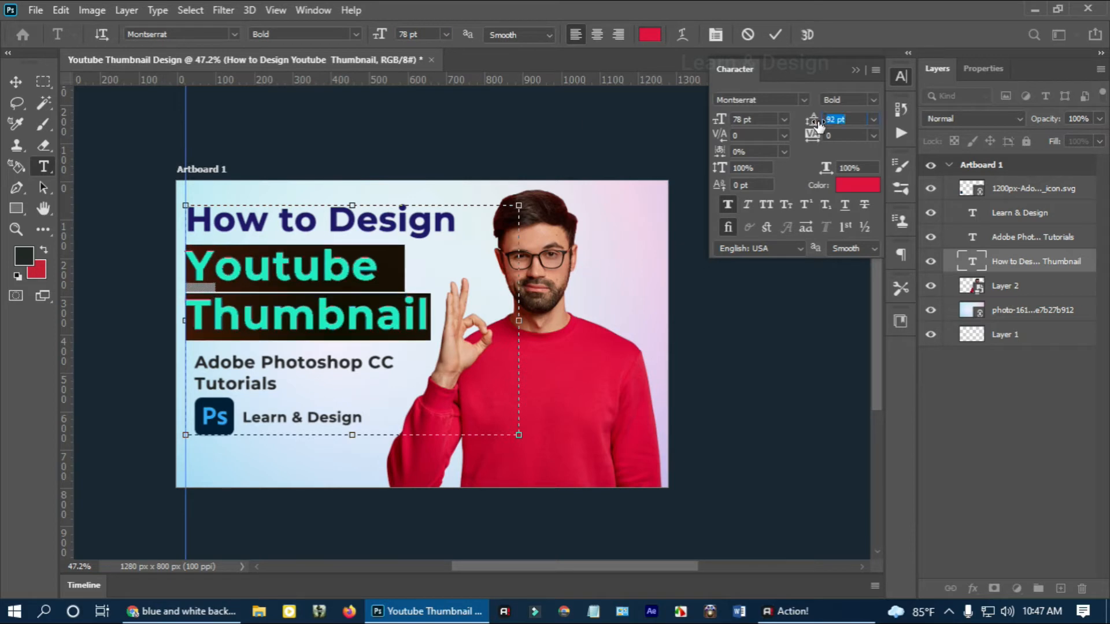
Step: Set the heading's "How to Design" line to 65 pt
{"action": "left_click_drag", "start_coordinate": [454, 214], "coordinate": [186, 221]}
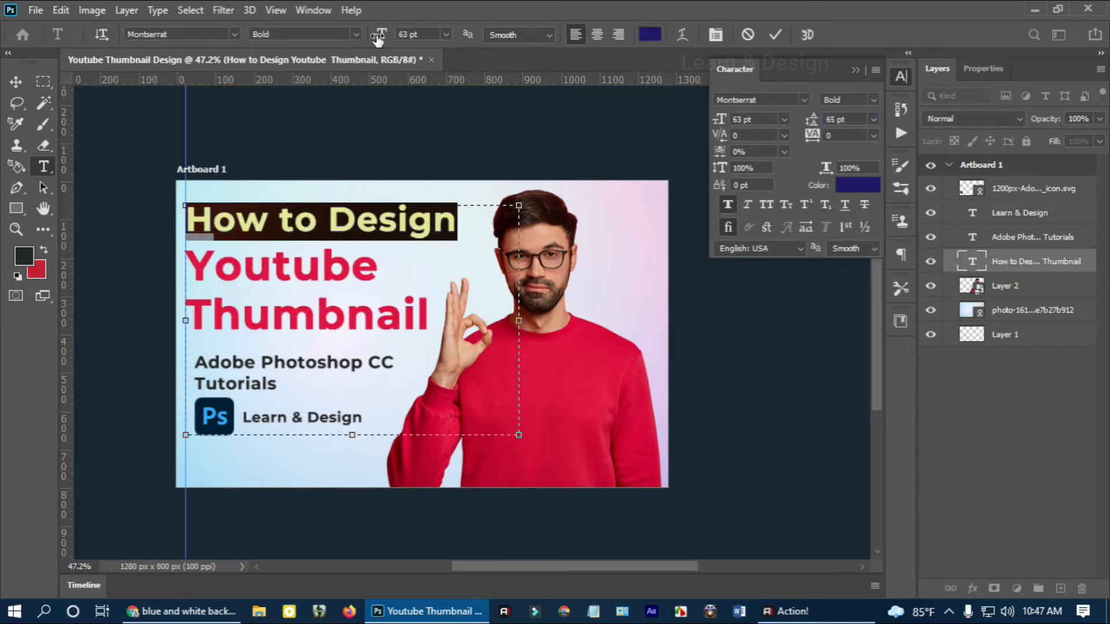
{"action": "left_click_drag", "start_coordinate": [378, 38], "coordinate": [380, 37]}
{"action": "left_click", "coordinate": [15, 82]}
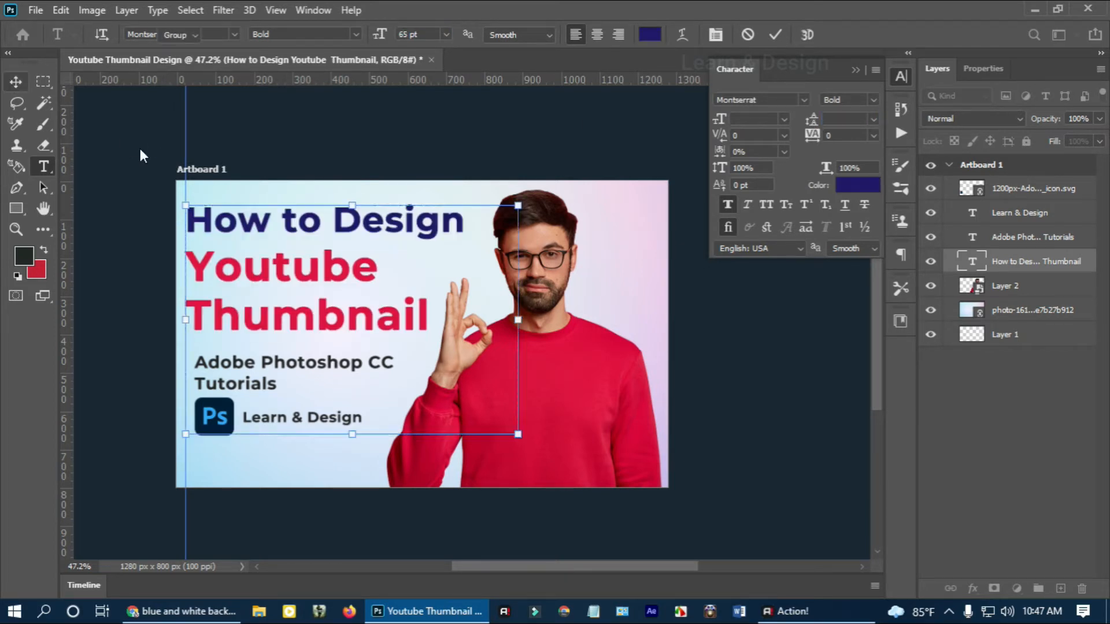
{"action": "left_click_drag", "start_coordinate": [335, 286], "coordinate": [335, 285]}
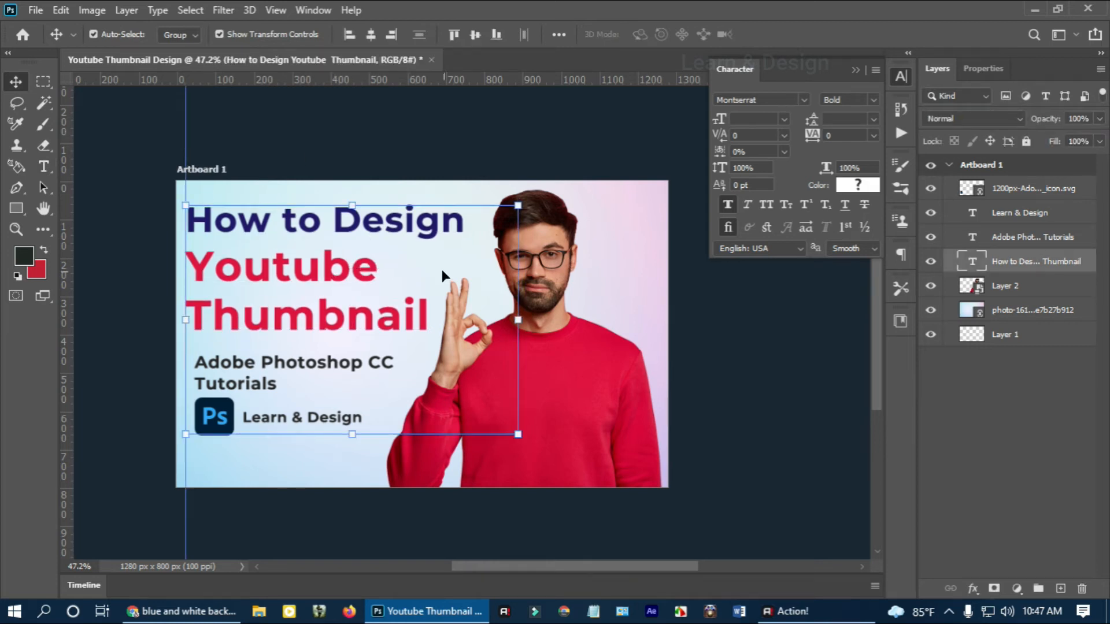
Step: Add a drop shadow with reduced opacity to the heading layer
{"action": "left_click_drag", "start_coordinate": [1080, 269], "coordinate": [1107, 357]}
{"action": "double_click", "coordinate": [1091, 264]}
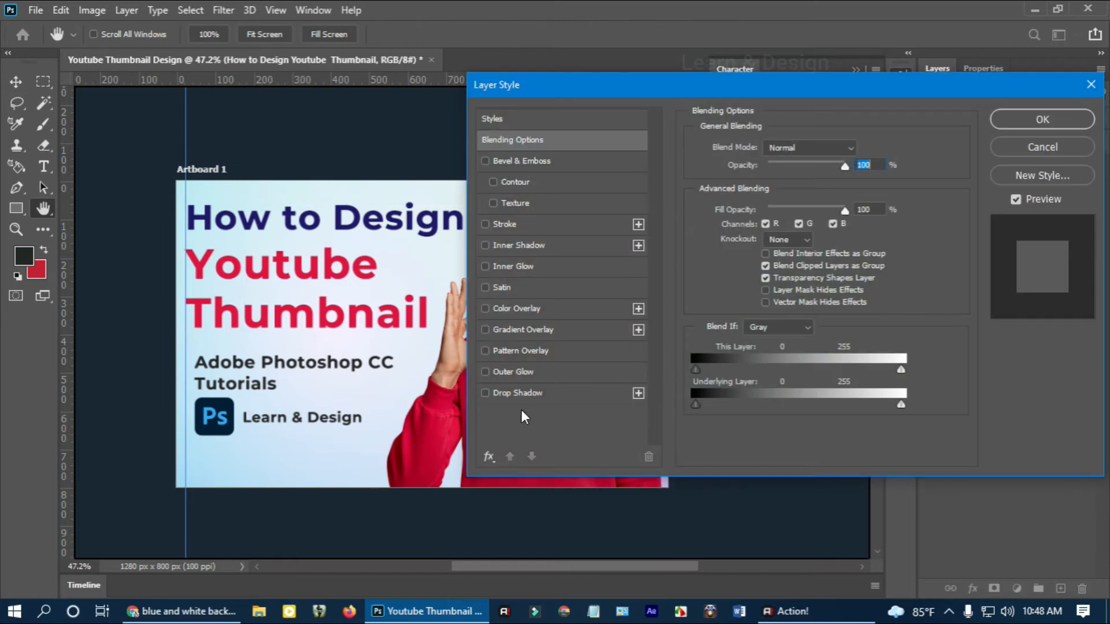
{"action": "left_click", "coordinate": [543, 393]}
{"action": "left_click_drag", "start_coordinate": [824, 174], "coordinate": [793, 172]}
{"action": "left_click", "coordinate": [1036, 122]}
{"action": "scroll", "coordinate": [258, 380], "scroll_direction": "up", "scroll_amount": 2}
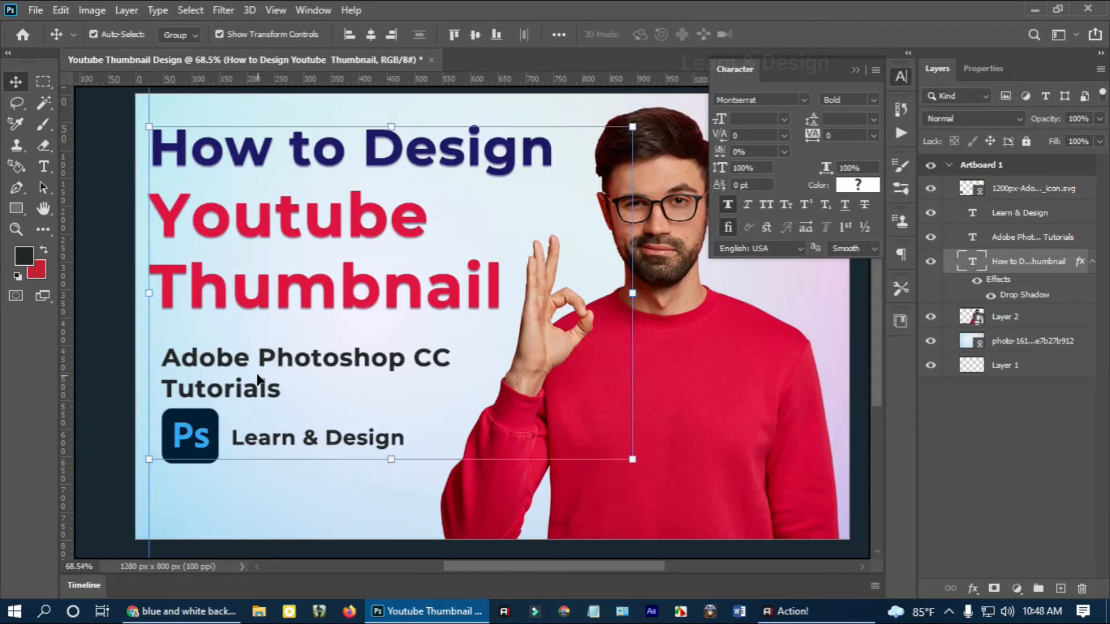
Step: Align the subtitle with the vertical guide and recolour its "Adobe Photoshop CC" line dark blue, #1f176c, sampled from the heading
{"action": "left_click_drag", "start_coordinate": [229, 363], "coordinate": [215, 356]}
{"action": "key", "text": "t"}
{"action": "left_click_drag", "start_coordinate": [150, 349], "coordinate": [436, 344]}
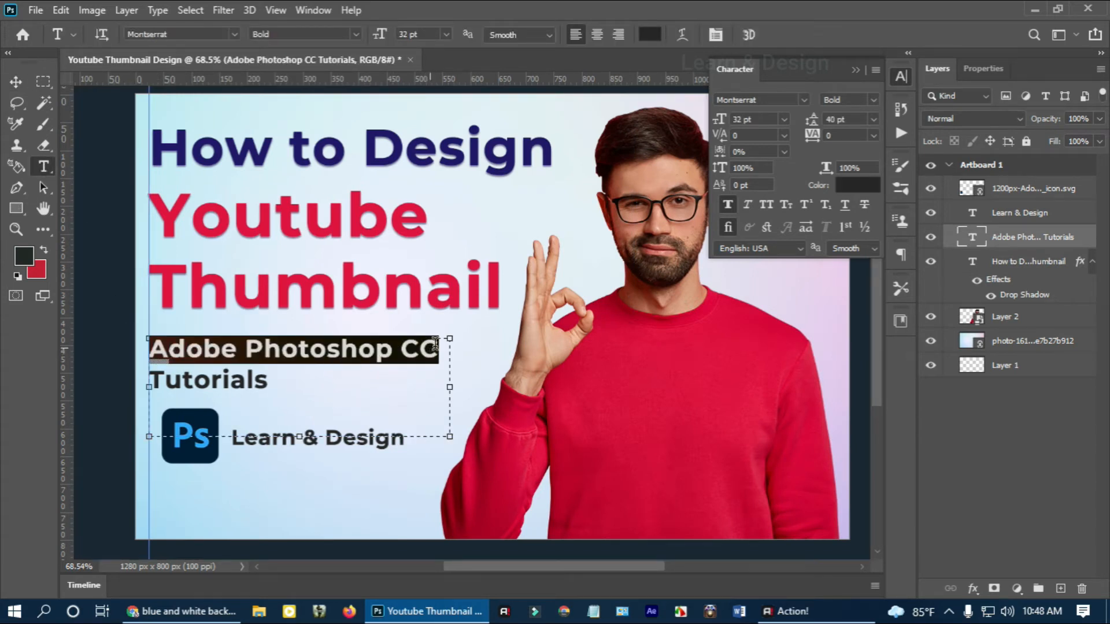
{"action": "left_click", "coordinate": [650, 35]}
{"action": "left_click", "coordinate": [492, 153]}
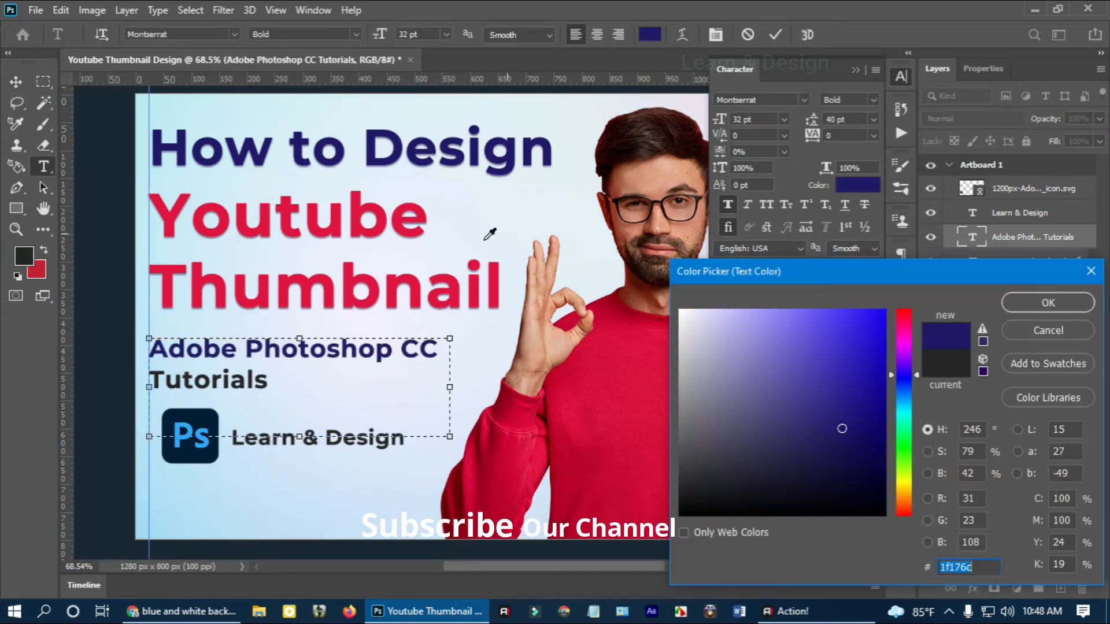
{"action": "left_click", "coordinate": [1048, 303]}
{"action": "left_click", "coordinate": [17, 84]}
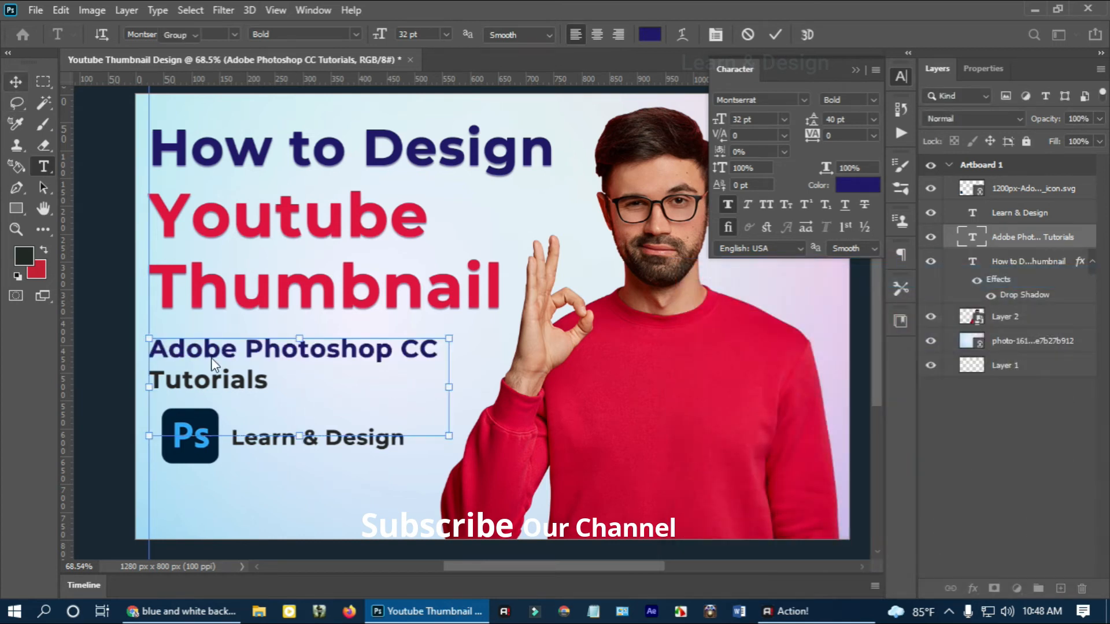
{"action": "scroll", "coordinate": [212, 364], "scroll_direction": "down", "scroll_amount": 1}
Step: Recolour the subtitle's word "Tutorials" with the dark blue sampled from the heading's "How to Design" line
{"action": "left_click", "coordinate": [44, 166]}
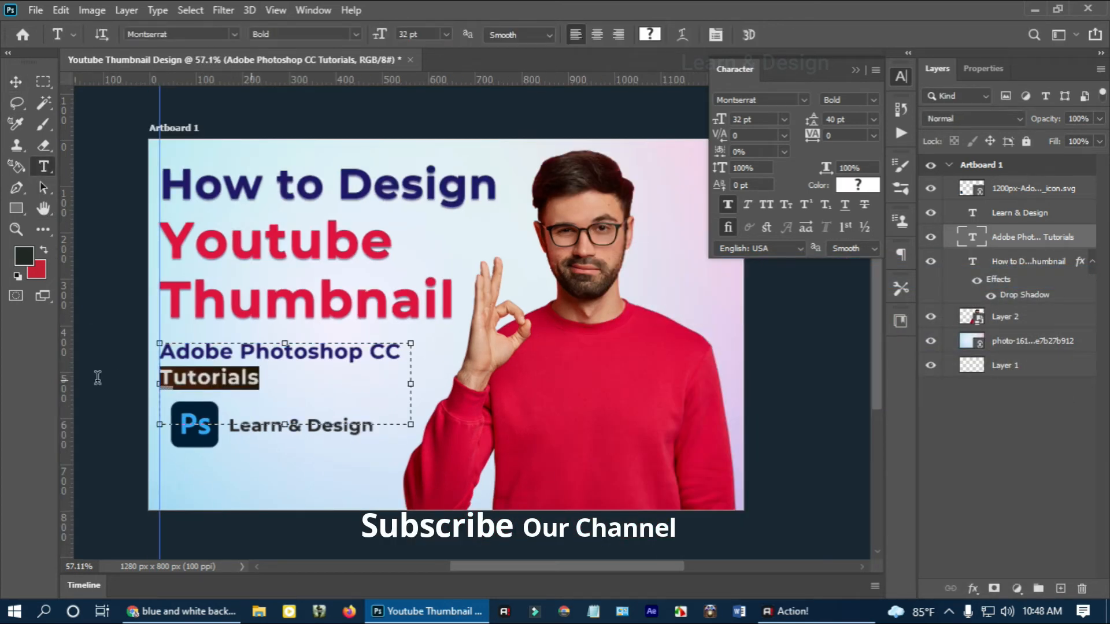
{"action": "left_click_drag", "start_coordinate": [98, 378], "coordinate": [97, 378]}
{"action": "left_click", "coordinate": [647, 36]}
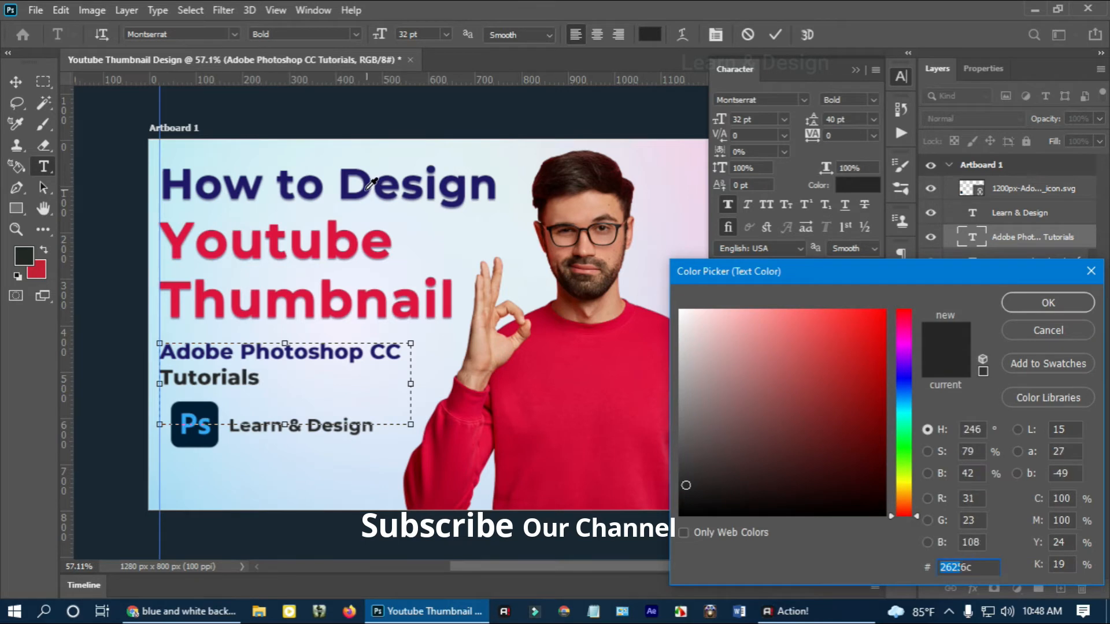
{"action": "left_click", "coordinate": [370, 184]}
{"action": "left_click", "coordinate": [1034, 303]}
{"action": "left_click", "coordinate": [20, 82]}
{"action": "scroll", "coordinate": [280, 234], "scroll_direction": "down", "scroll_amount": 3}
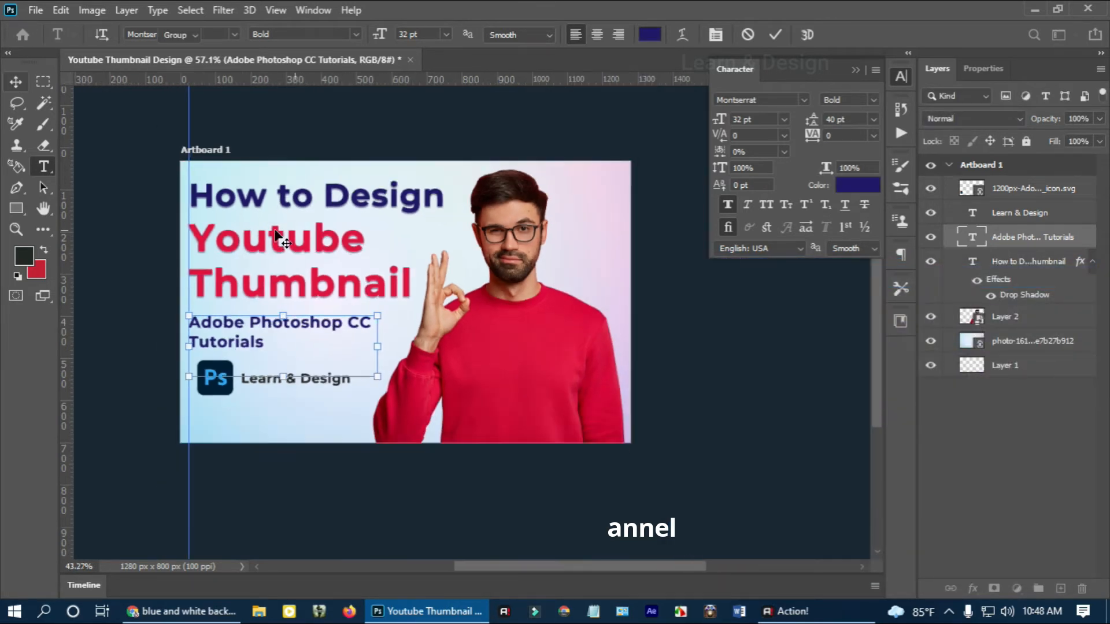
{"action": "left_click", "coordinate": [406, 341]}
{"action": "scroll", "coordinate": [409, 345], "scroll_direction": "up", "scroll_amount": 1}
{"action": "scroll", "coordinate": [313, 341], "scroll_direction": "down", "scroll_amount": 1}
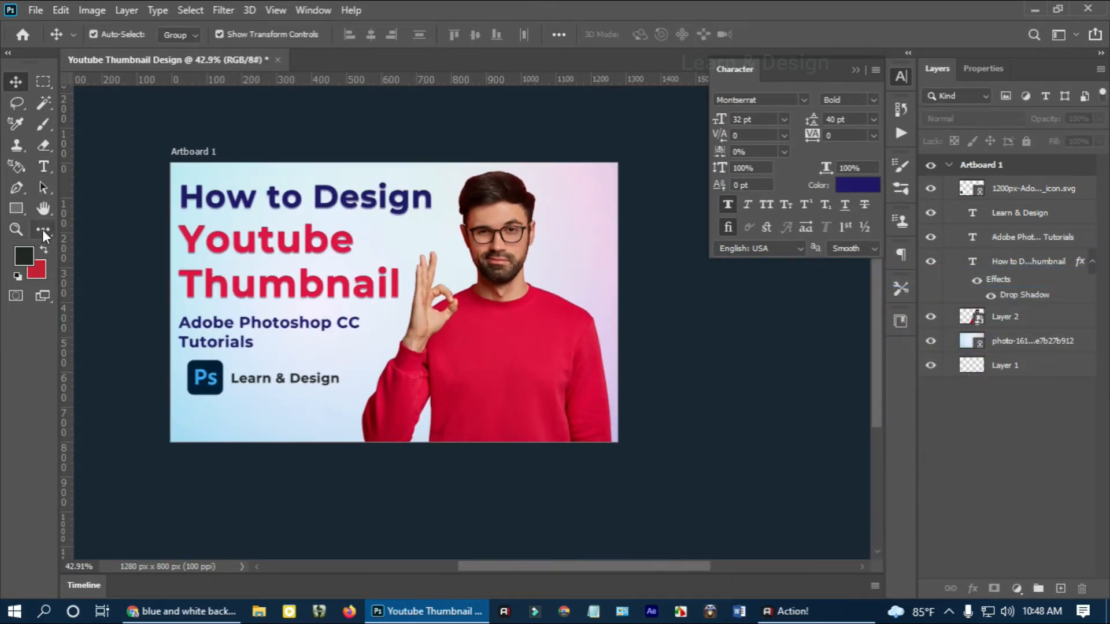
Step: Draw a tall vertical rectangle shape of about 243 x 1042 px across the artboard, extending past its upper and lower edges
{"action": "left_click_drag", "start_coordinate": [16, 215], "coordinate": [82, 210]}
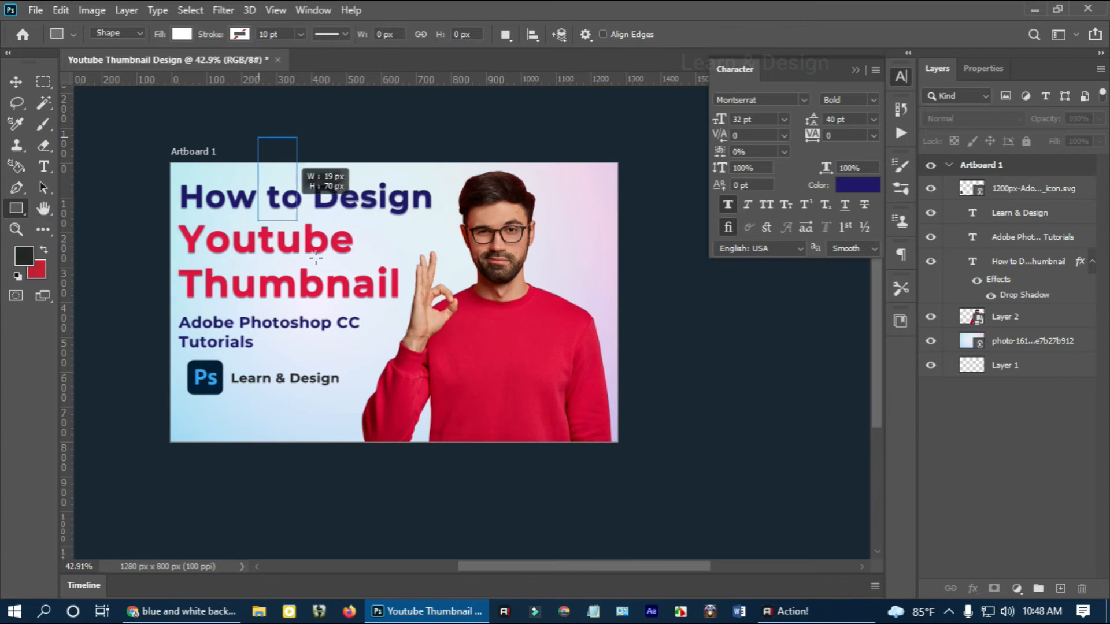
{"action": "left_click_drag", "start_coordinate": [315, 259], "coordinate": [343, 501]}
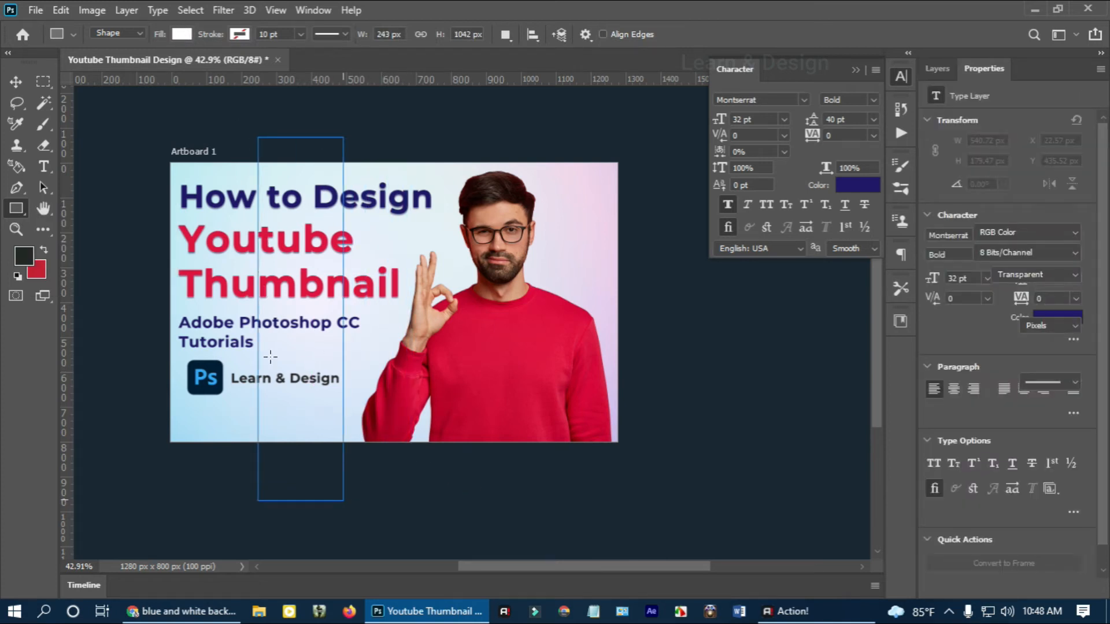
Step: Recolour the white vertical rectangle red, #d7083b, sampled from the man's sweater
{"action": "left_click", "coordinate": [16, 82]}
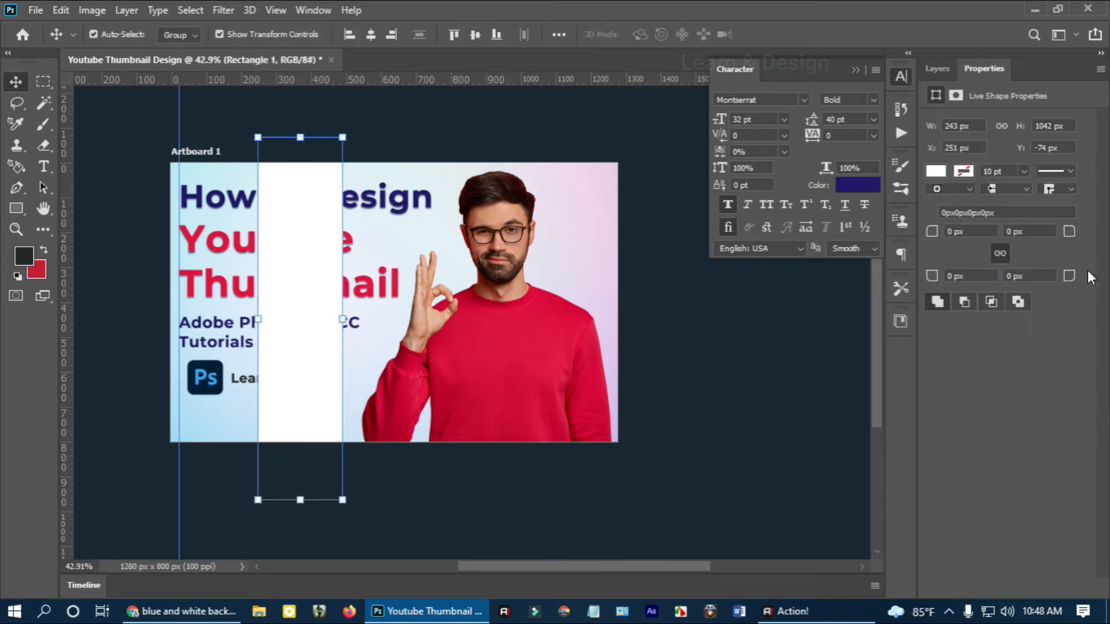
{"action": "left_click", "coordinate": [942, 70]}
{"action": "double_click", "coordinate": [971, 188]}
{"action": "left_click", "coordinate": [484, 325]}
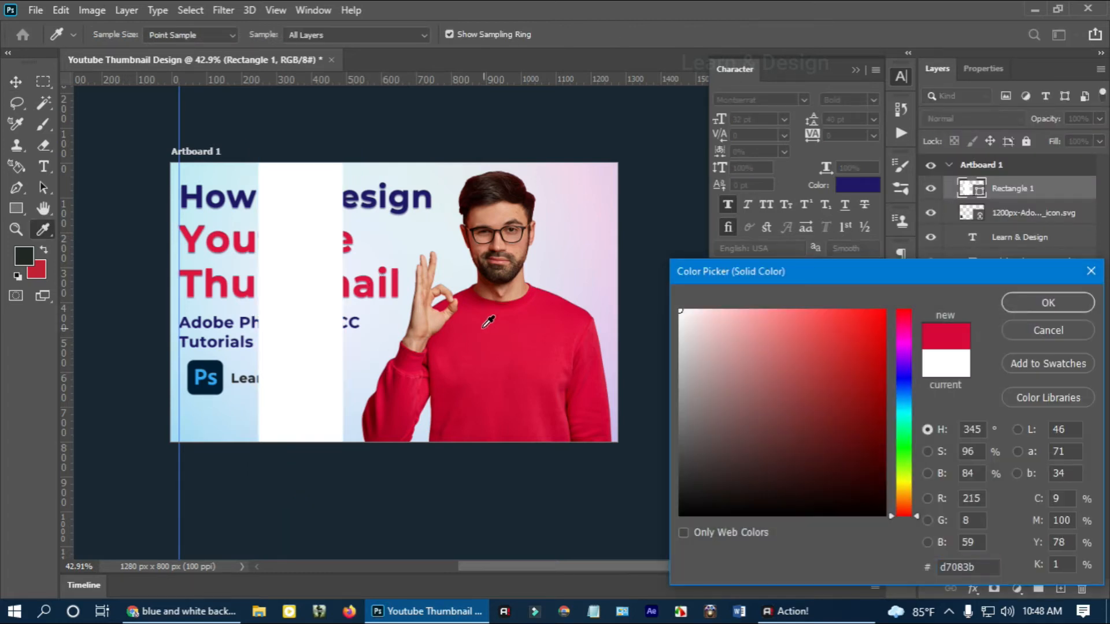
{"action": "left_click", "coordinate": [1048, 303]}
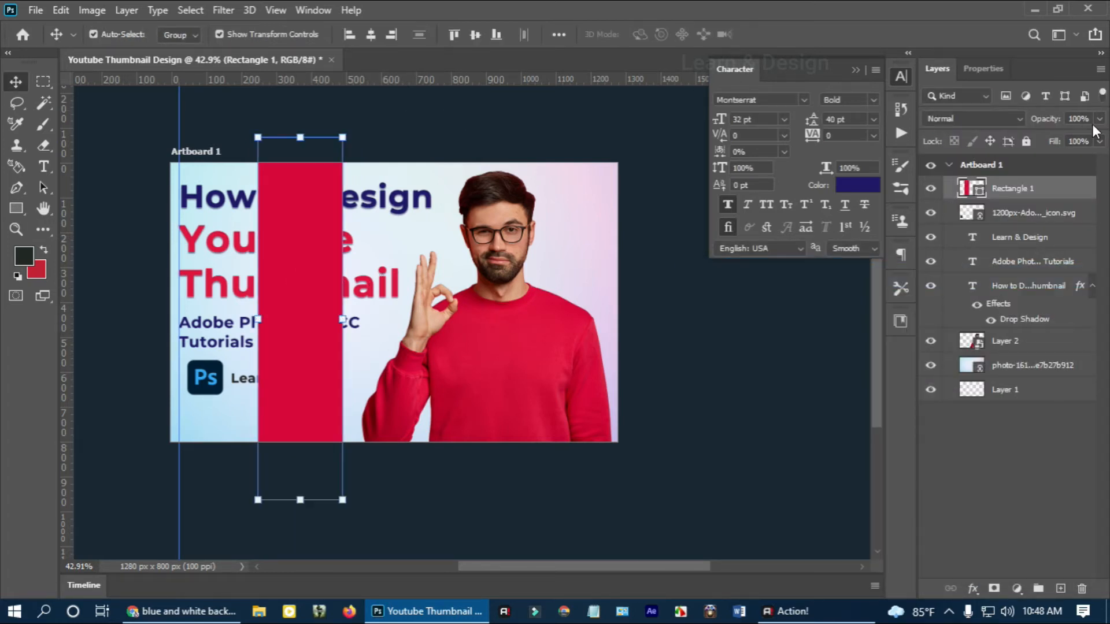
Step: Move the rectangle layer below the man's cutout layer and reduce its opacity to 9%
{"action": "left_click_drag", "start_coordinate": [1002, 191], "coordinate": [1000, 342]}
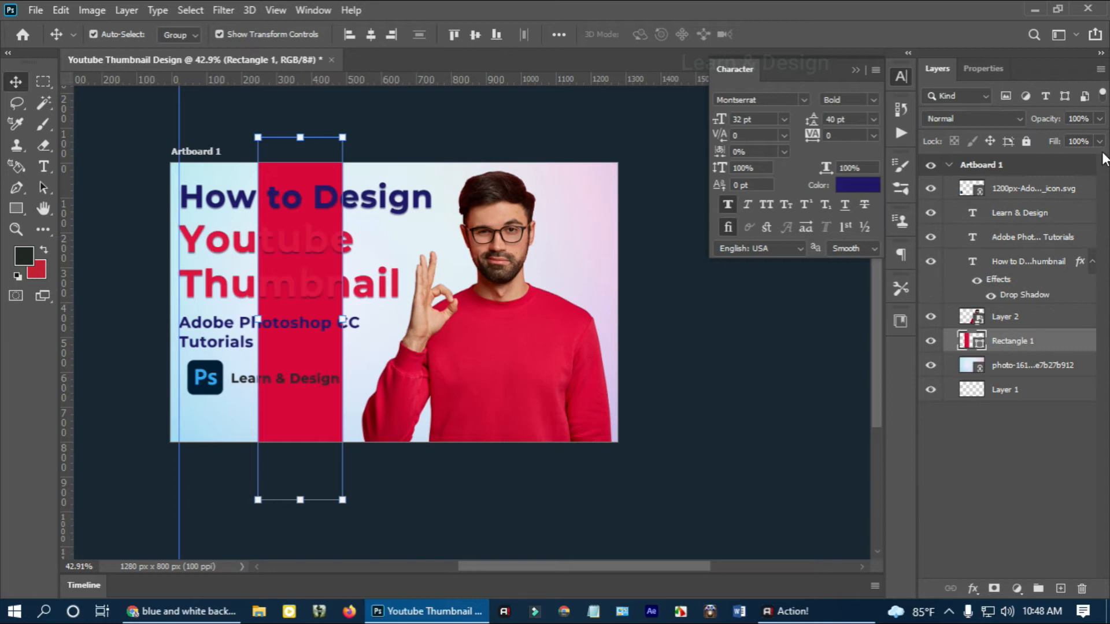
{"action": "left_click_drag", "start_coordinate": [1037, 141], "coordinate": [1029, 138]}
Step: Rotate the rectangle about 27°, enlarge it to about 359 x 1315 px, and move it over the artboard's upper-left corner
{"action": "left_click_drag", "start_coordinate": [359, 122], "coordinate": [468, 140]}
{"action": "left_click_drag", "start_coordinate": [390, 156], "coordinate": [469, 89]}
{"action": "left_click_drag", "start_coordinate": [282, 262], "coordinate": [254, 226]}
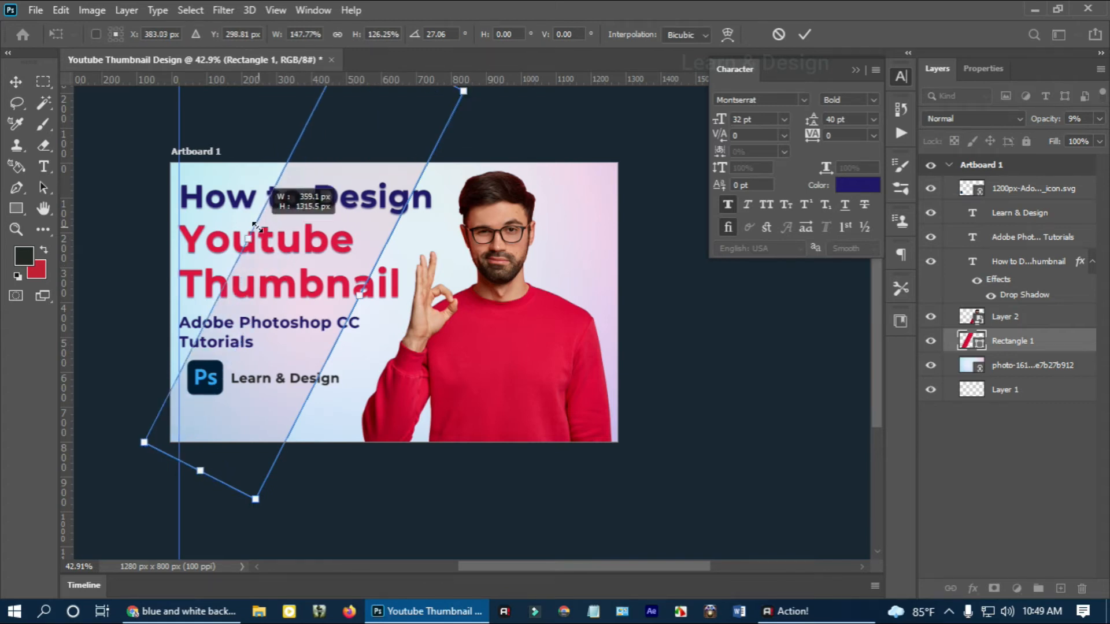
{"action": "left_click_drag", "start_coordinate": [370, 247], "coordinate": [271, 186]}
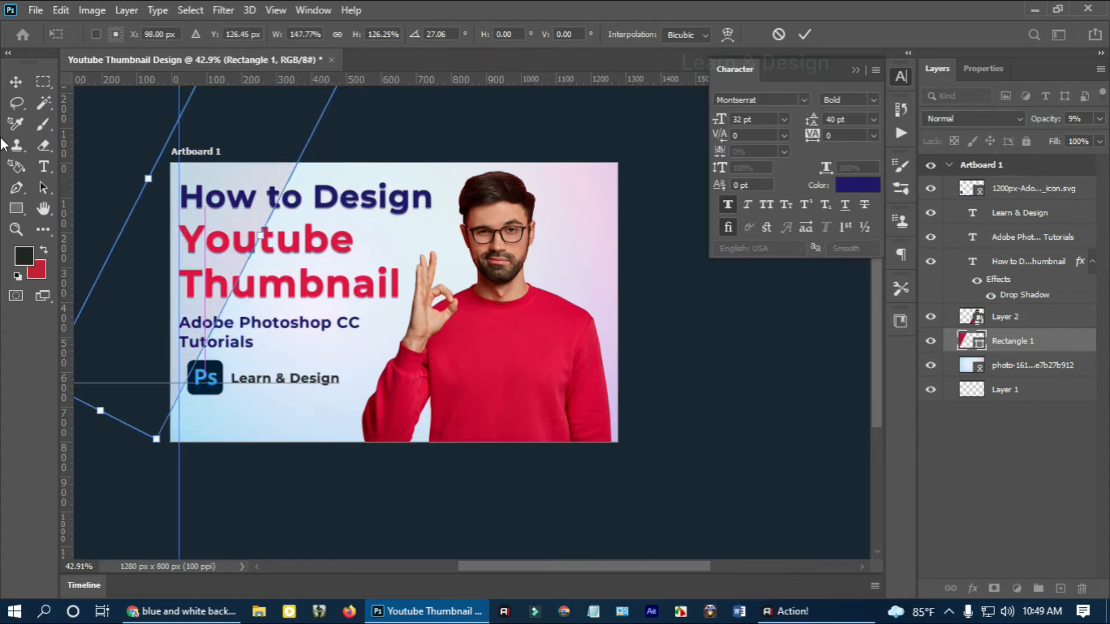
{"action": "key", "text": "Return"}
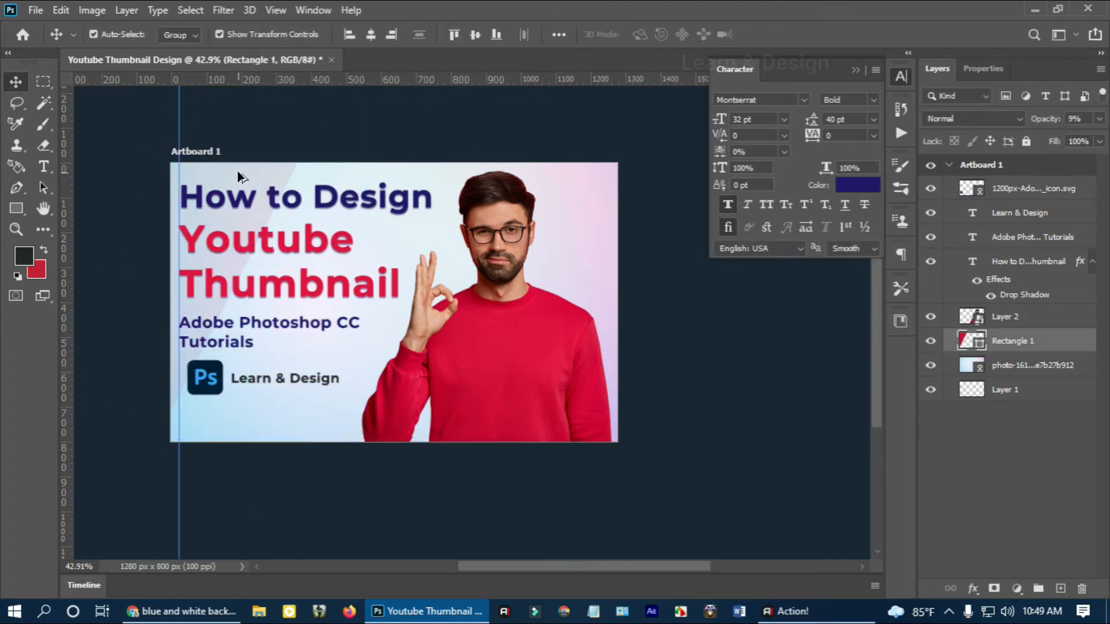
Step: Duplicate the slanted band twice, placing one copy across the artboard's middle and the other at its right edge
{"action": "left_click_drag", "start_coordinate": [238, 176], "coordinate": [375, 249]}
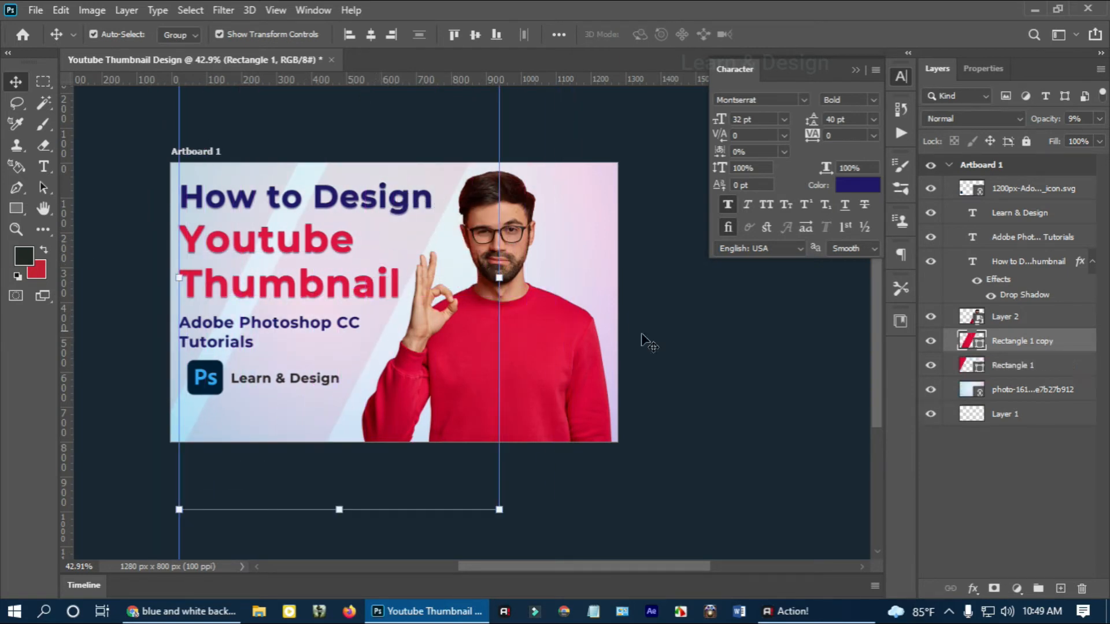
{"action": "left_click", "coordinate": [647, 343]}
{"action": "left_click_drag", "start_coordinate": [410, 172], "coordinate": [602, 252]}
{"action": "left_click", "coordinate": [763, 370]}
{"action": "left_click_drag", "start_coordinate": [403, 247], "coordinate": [394, 256]}
{"action": "key", "text": "ctrl+z"}
{"action": "left_click", "coordinate": [766, 349]}
{"action": "left_click_drag", "start_coordinate": [446, 170], "coordinate": [468, 181]}
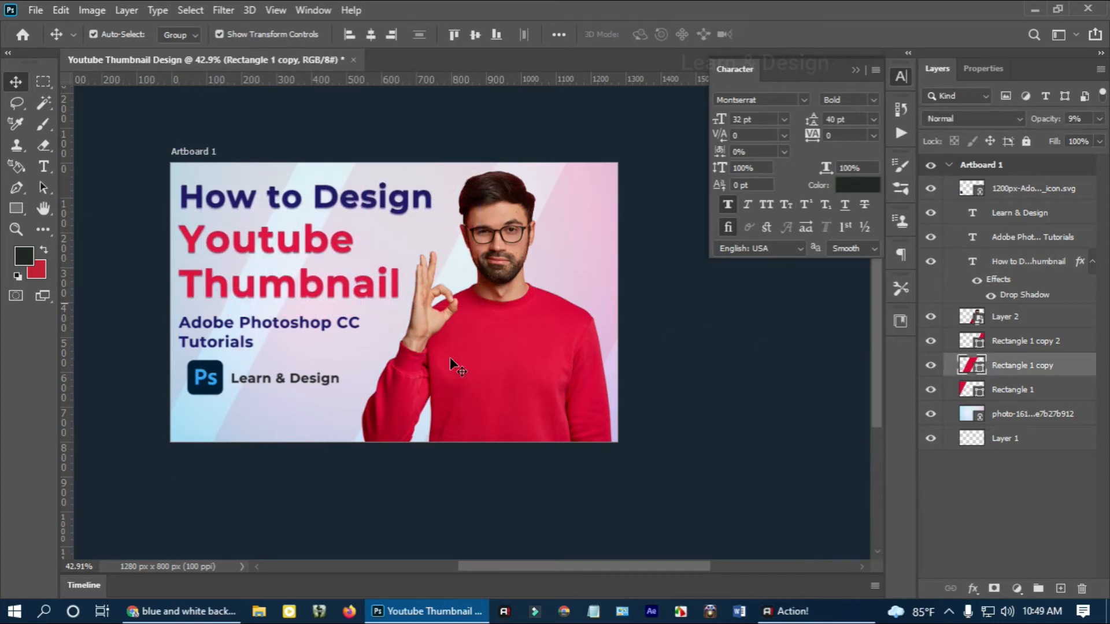
Step: Recolour the middle slanted band bright blue
{"action": "double_click", "coordinate": [971, 365]}
{"action": "left_click_drag", "start_coordinate": [912, 394], "coordinate": [897, 332]}
{"action": "key", "text": "Return"}
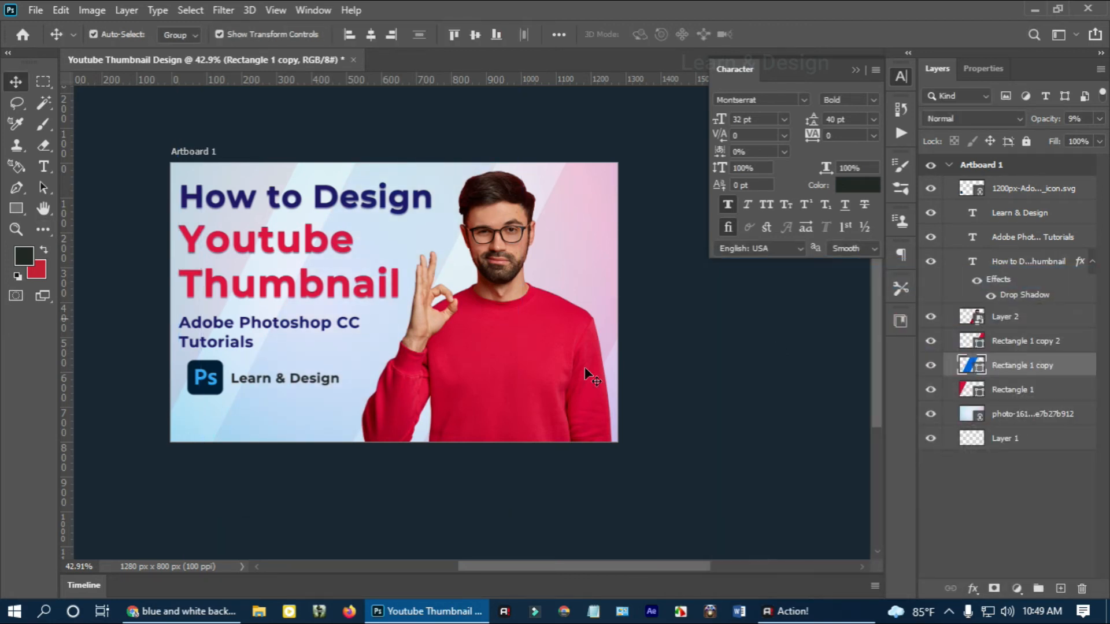
Step: Shift the left slanted band slightly and recolour it dark blue, #1f176c, sampled from the heading
{"action": "scroll", "coordinate": [367, 344], "scroll_direction": "up", "scroll_amount": 1}
{"action": "left_click_drag", "start_coordinate": [267, 164], "coordinate": [281, 190]}
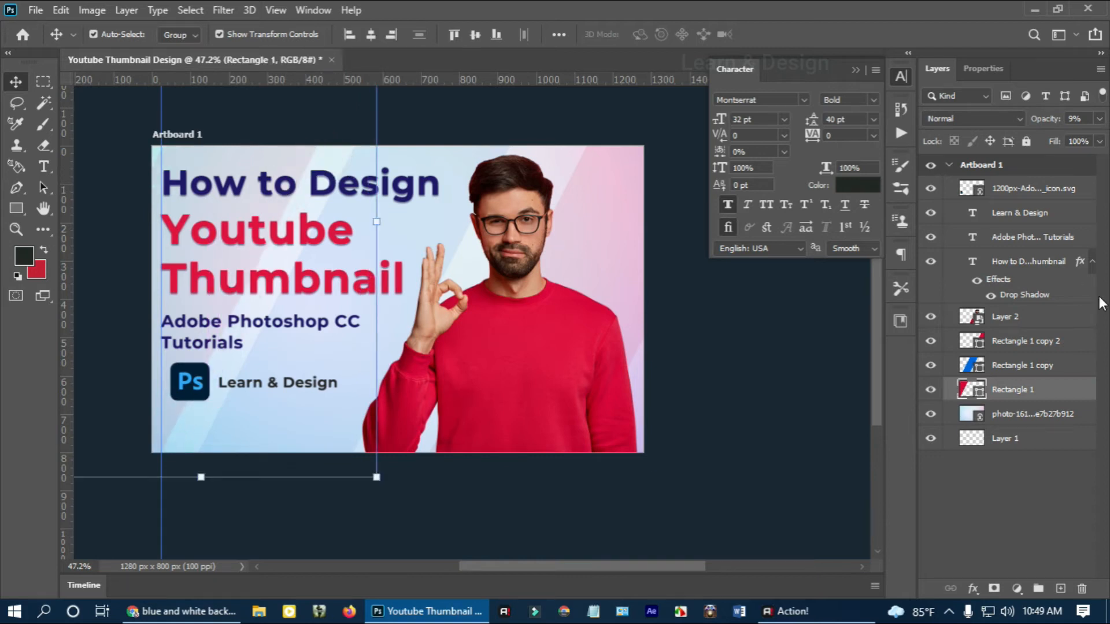
{"action": "double_click", "coordinate": [972, 390]}
{"action": "left_click", "coordinate": [404, 176]}
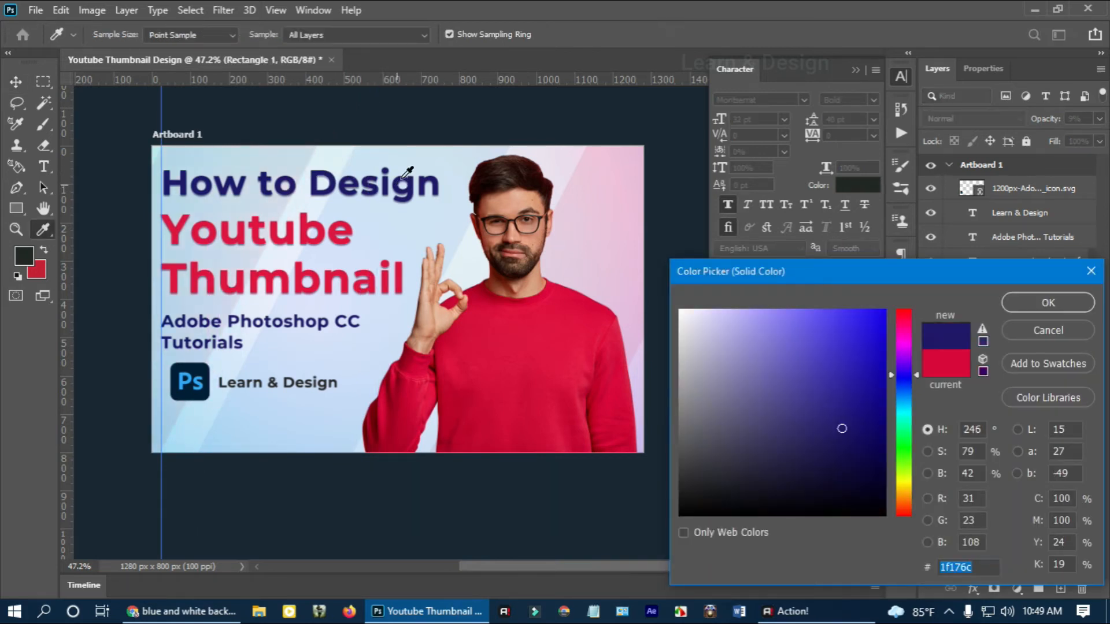
{"action": "left_click", "coordinate": [1047, 302]}
Step: Raise the right slanted band's opacity to 21% and shift it further right and down
{"action": "left_click", "coordinate": [977, 340]}
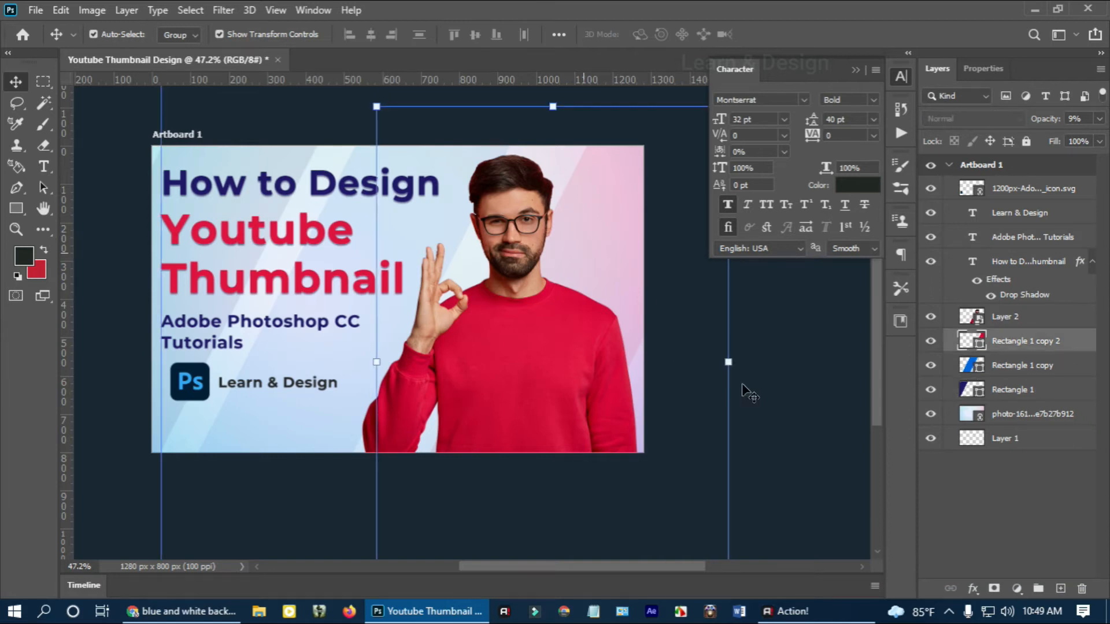
{"action": "left_click_drag", "start_coordinate": [1083, 137], "coordinate": [1042, 148]}
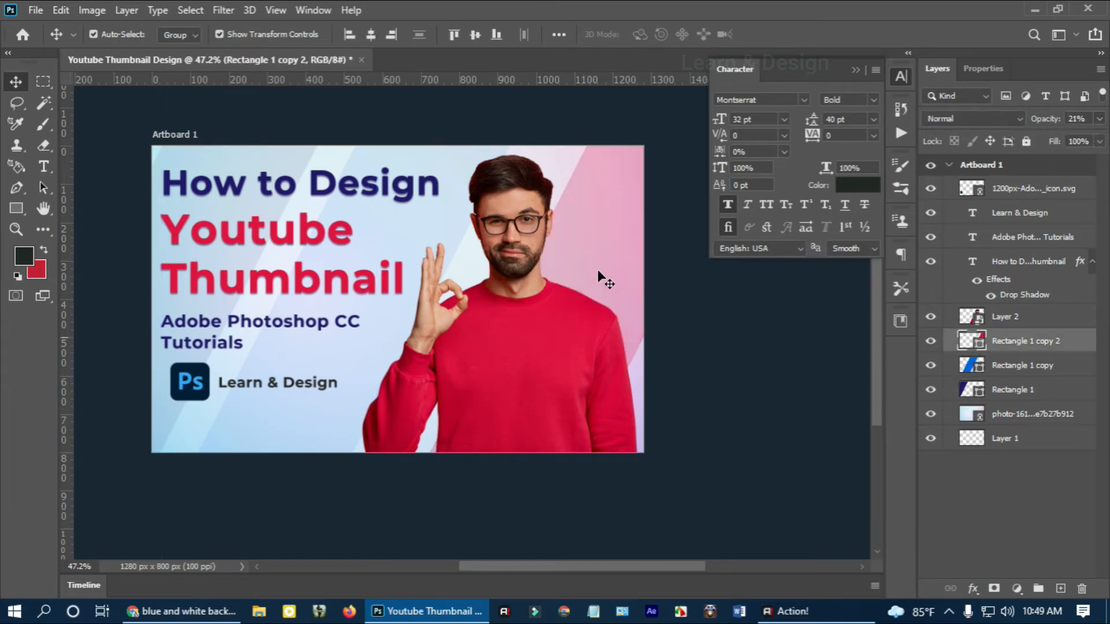
{"action": "left_click_drag", "start_coordinate": [598, 269], "coordinate": [621, 297]}
Step: Reposition the middle and left slanted bands to adjust the light gaps between all three bands
{"action": "left_click_drag", "start_coordinate": [414, 218], "coordinate": [409, 214]}
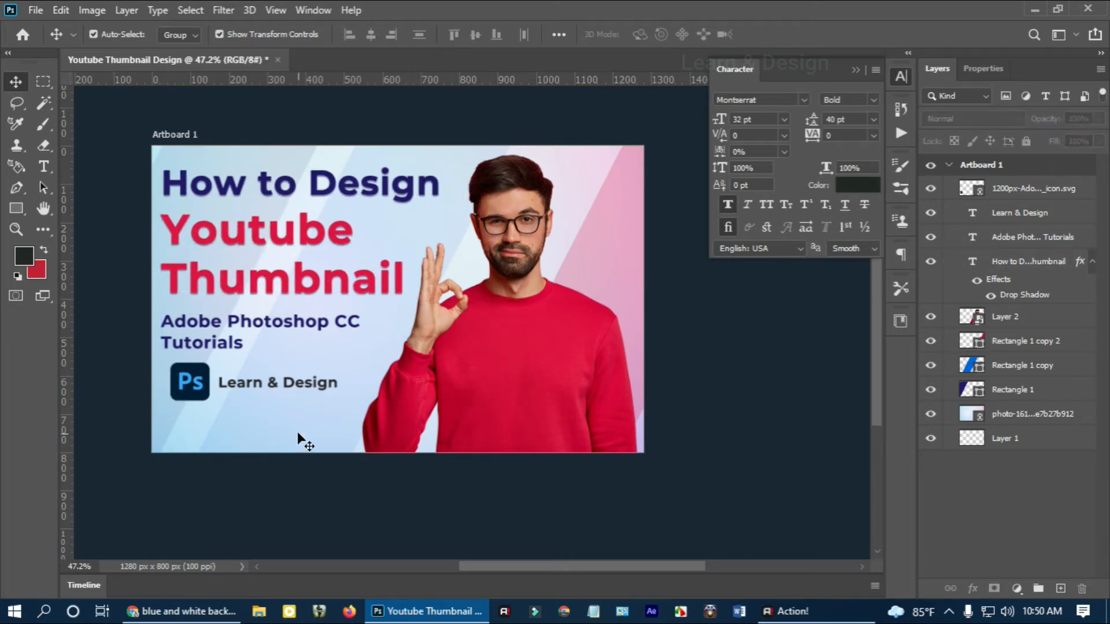
{"action": "left_click_drag", "start_coordinate": [304, 441], "coordinate": [330, 462]}
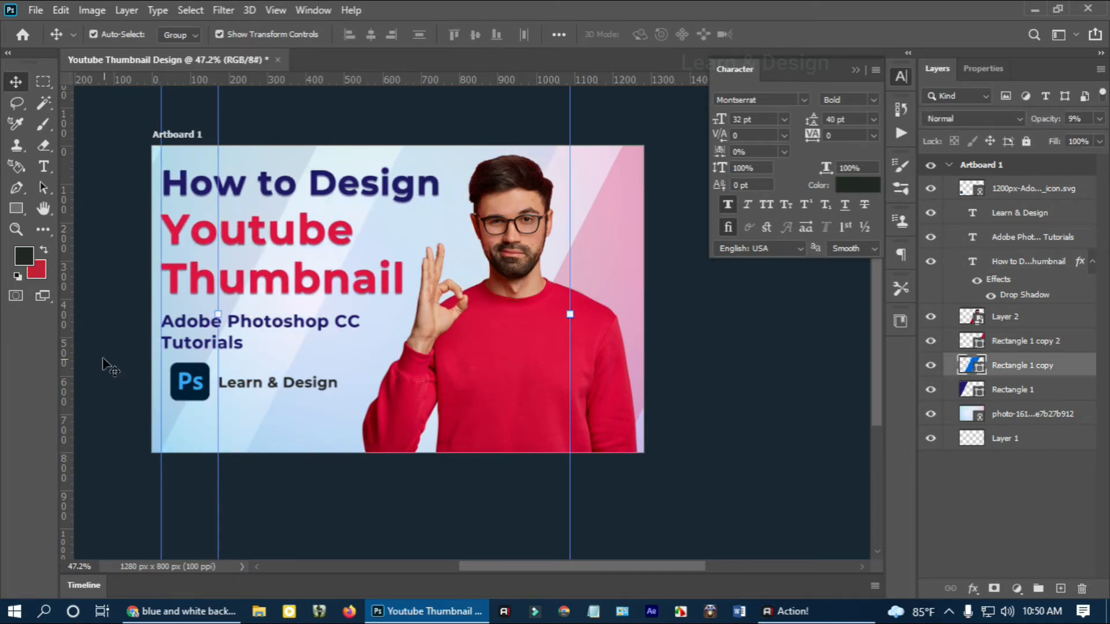
{"action": "left_click", "coordinate": [103, 359]}
{"action": "left_click_drag", "start_coordinate": [157, 420], "coordinate": [158, 463]}
{"action": "left_click", "coordinate": [721, 504]}
{"action": "scroll", "coordinate": [540, 425], "scroll_direction": "down", "scroll_amount": 6}
{"action": "scroll", "coordinate": [533, 404], "scroll_direction": "up", "scroll_amount": 7}
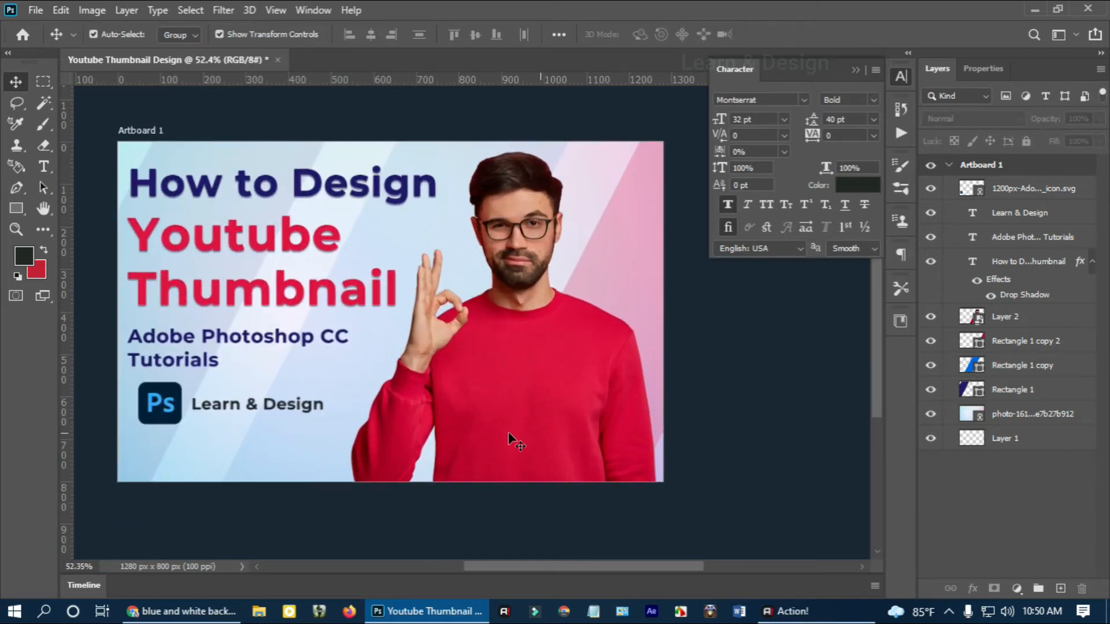
Step: Draw an unfilled circle of about 570 x 570 px with a white 10 pt stroke over the artboard's lower edge
{"action": "right_click", "coordinate": [24, 213]}
{"action": "left_click", "coordinate": [70, 234]}
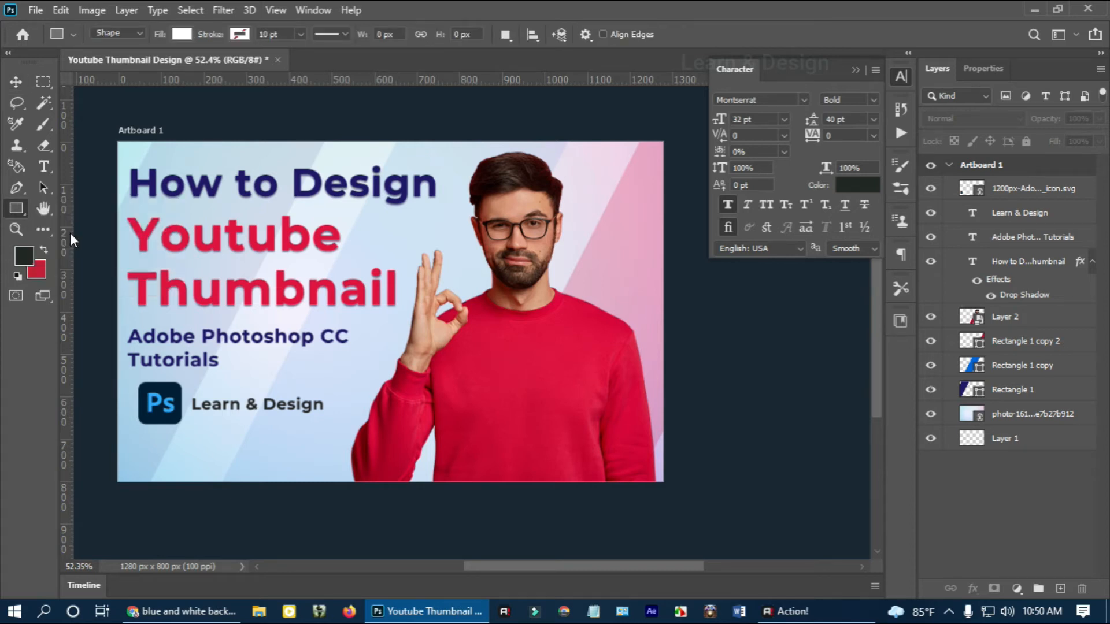
{"action": "left_click", "coordinate": [182, 34]}
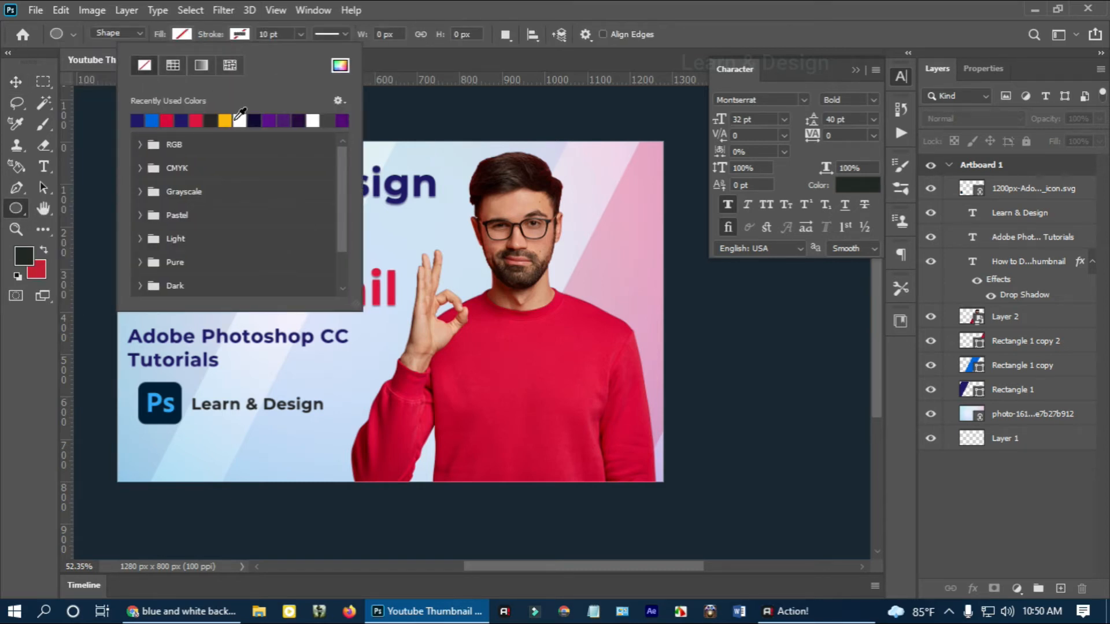
{"action": "left_click", "coordinate": [237, 119]}
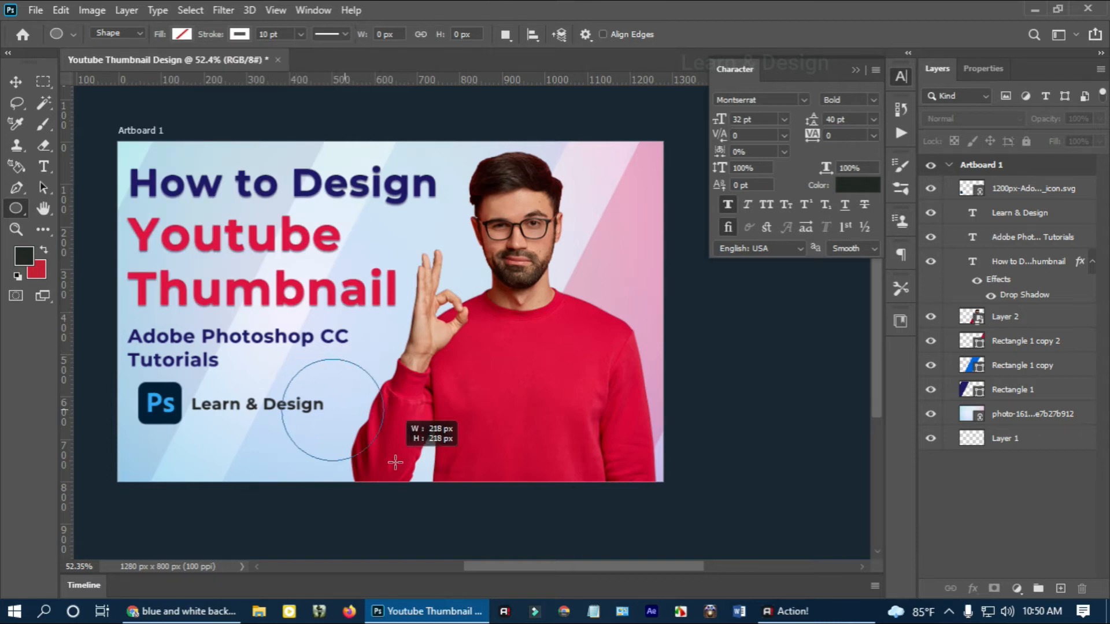
{"action": "mouse_move", "coordinate": [396, 463]}
{"action": "left_mouse_down"}
{"action": "mouse_move", "coordinate": [525, 563]}
{"action": "mouse_move", "coordinate": [525, 532]}
{"action": "left_mouse_up"}
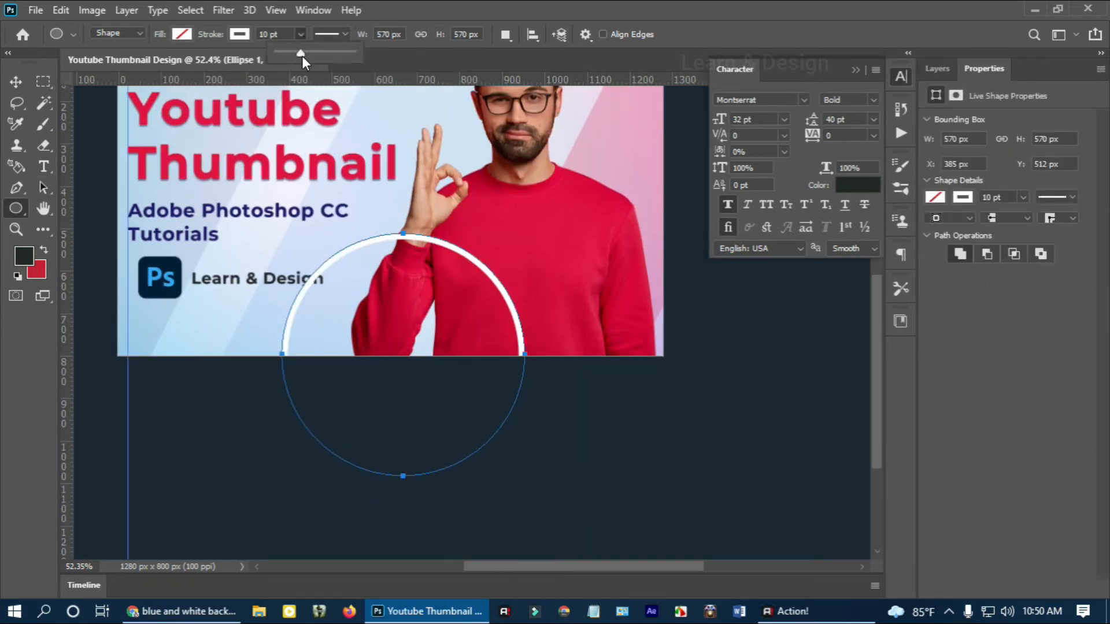
Step: Thicken the circle's stroke to about 36 pt and move the ring over the artboard's lower-left corner
{"action": "left_click_drag", "start_coordinate": [301, 55], "coordinate": [333, 57]}
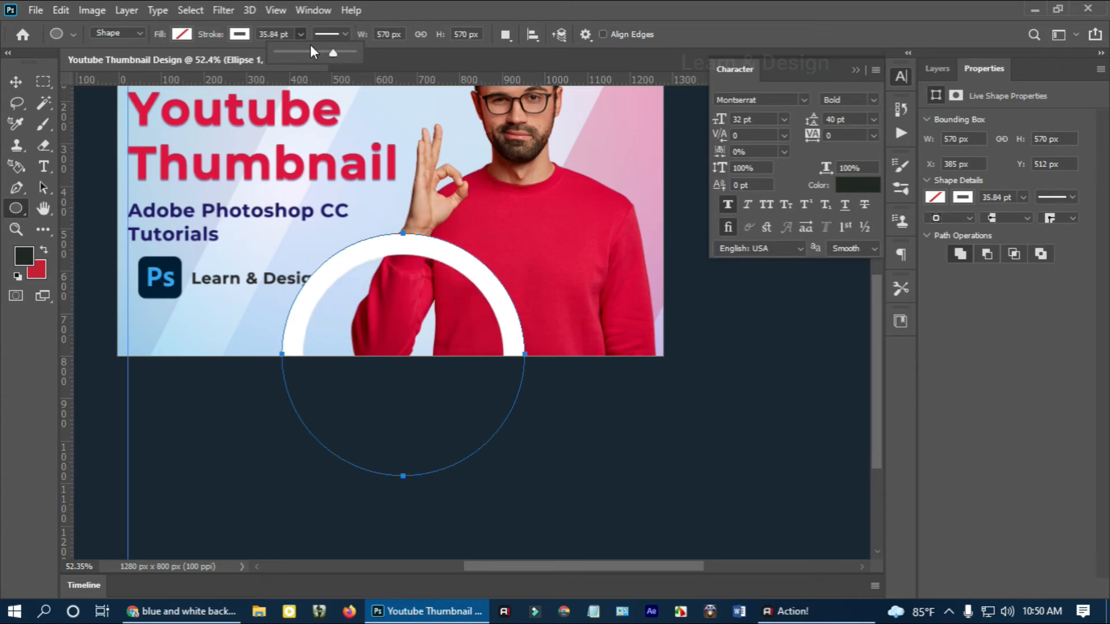
{"action": "type", "text": "42"}
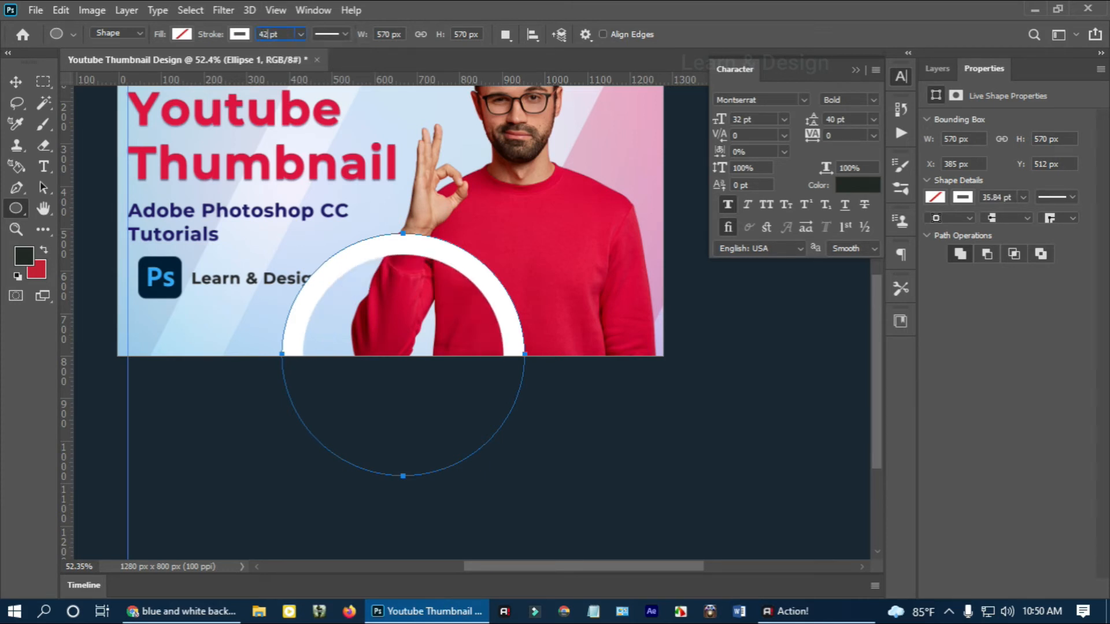
{"action": "type", "text": "v"}
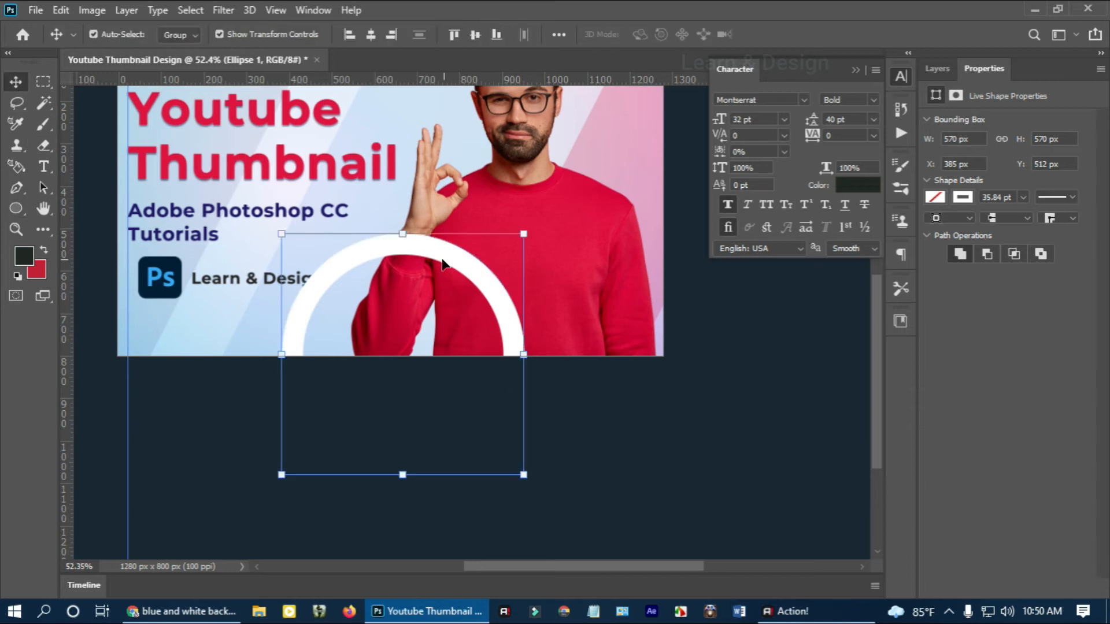
{"action": "left_click_drag", "start_coordinate": [442, 264], "coordinate": [256, 332]}
{"action": "left_click", "coordinate": [938, 70]}
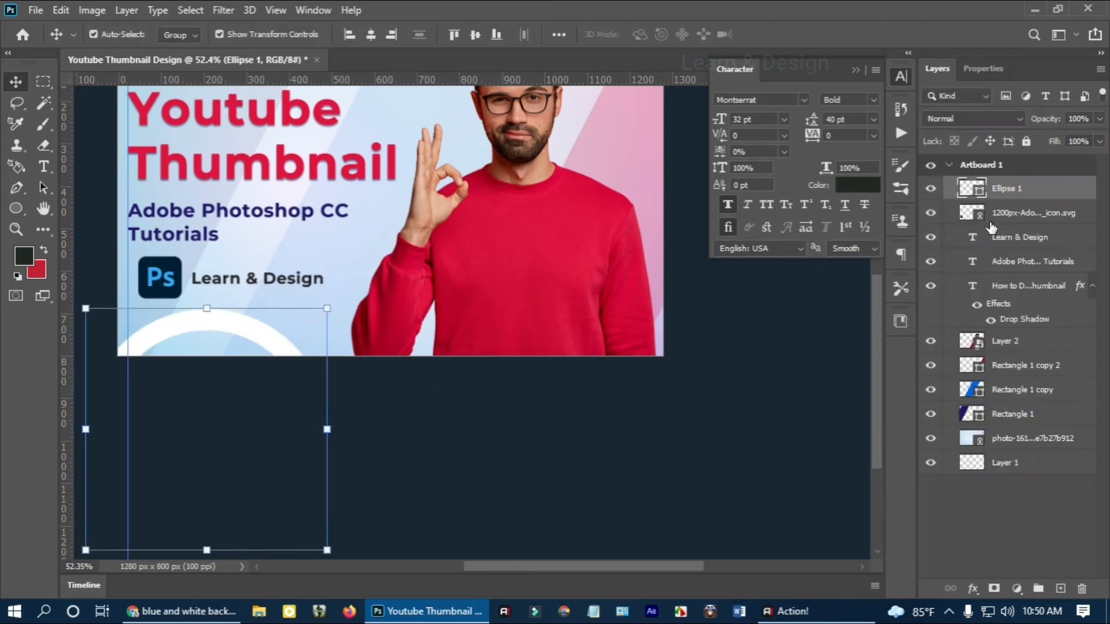
{"action": "double_click", "coordinate": [974, 191]}
{"action": "left_click", "coordinate": [498, 277]}
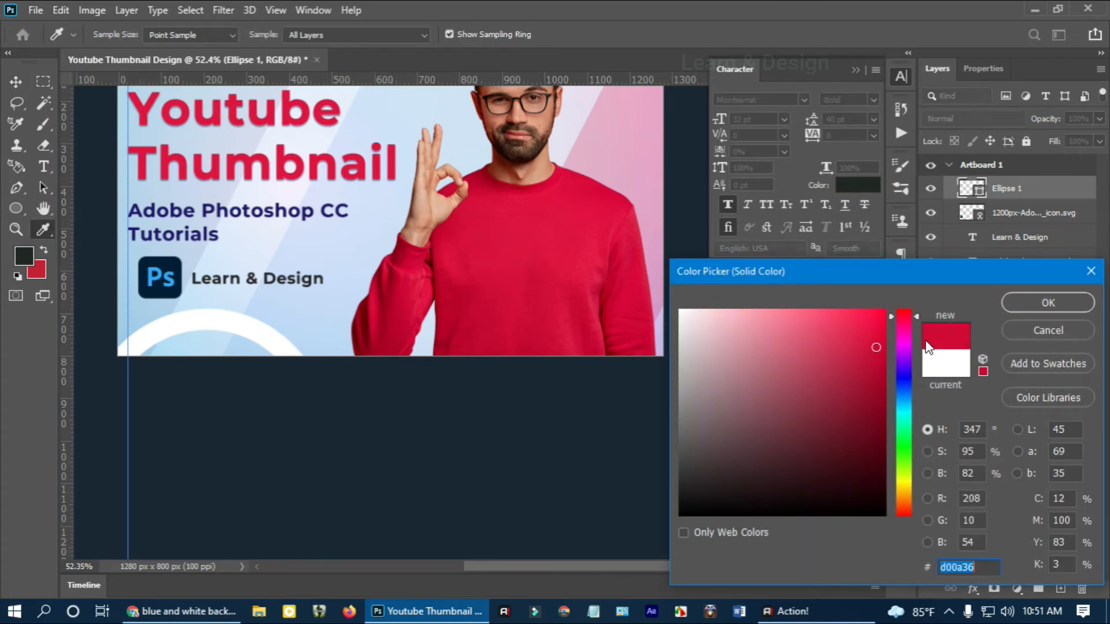
{"action": "left_click", "coordinate": [900, 378]}
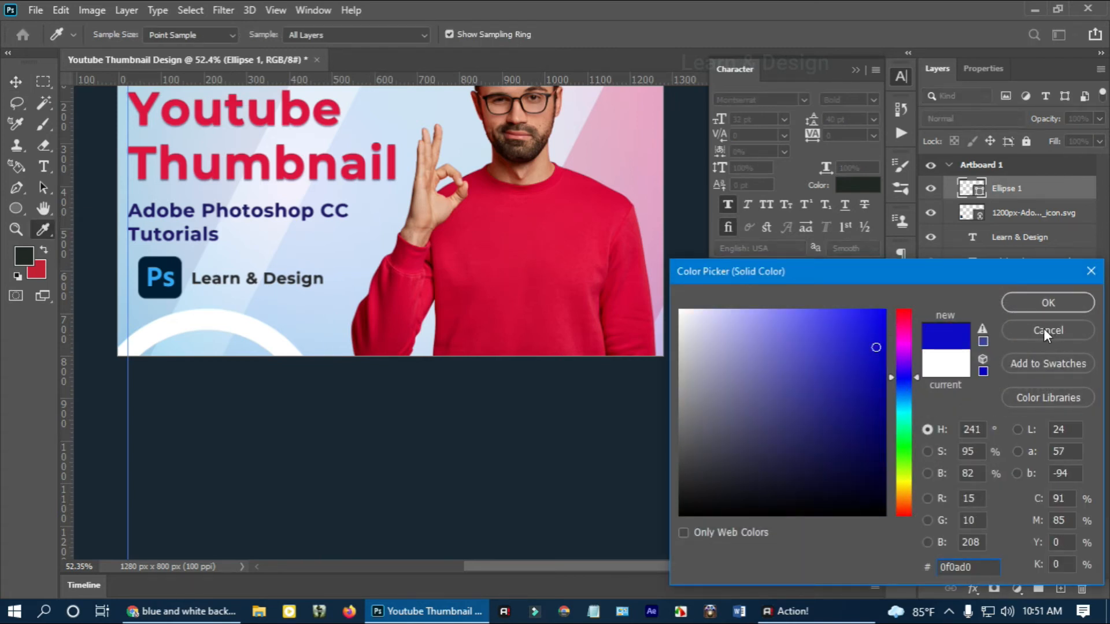
{"action": "left_click", "coordinate": [1045, 332]}
Step: Change the ring's stroke colour to the recently used dark blue
{"action": "right_click", "coordinate": [26, 212]}
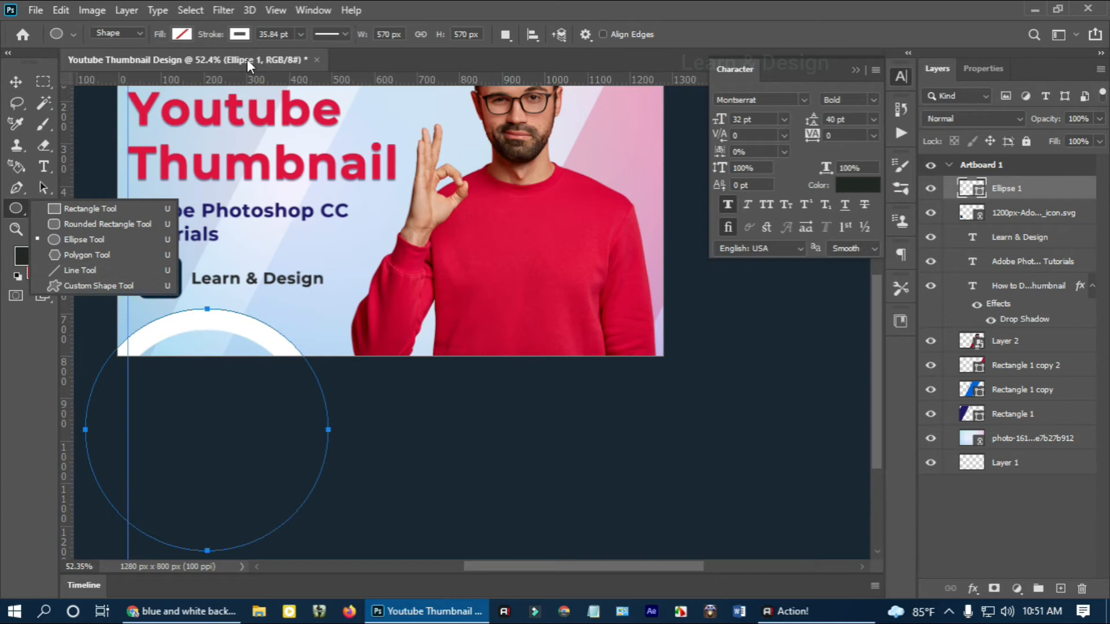
{"action": "left_click", "coordinate": [87, 239]}
{"action": "left_click", "coordinate": [182, 34]}
{"action": "left_click", "coordinate": [166, 121]}
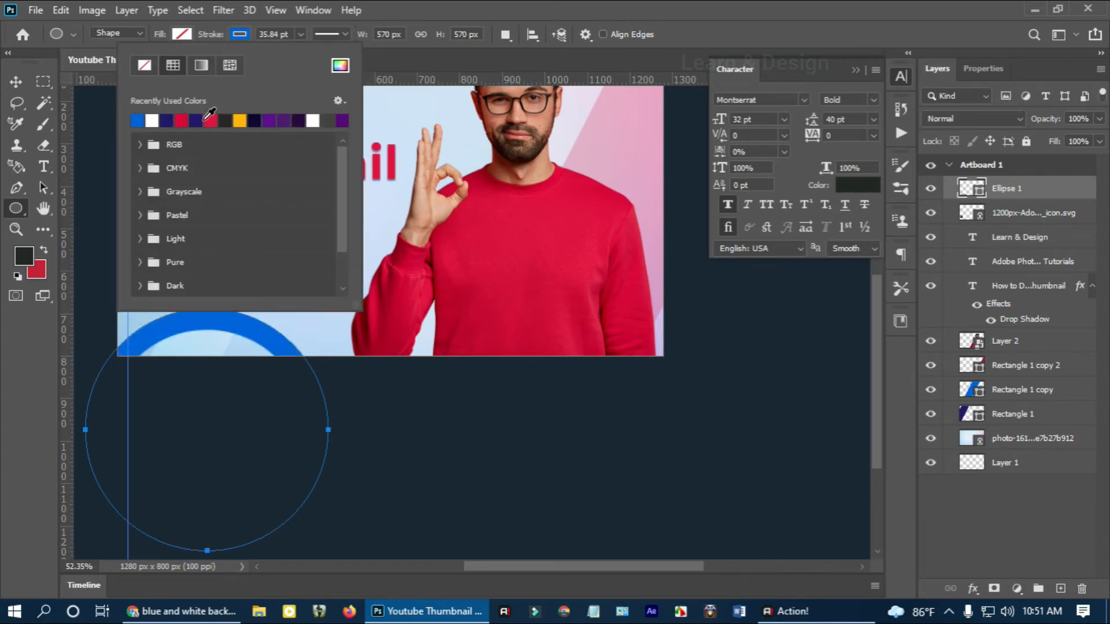
{"action": "left_click", "coordinate": [198, 120]}
{"action": "left_click", "coordinate": [86, 148]}
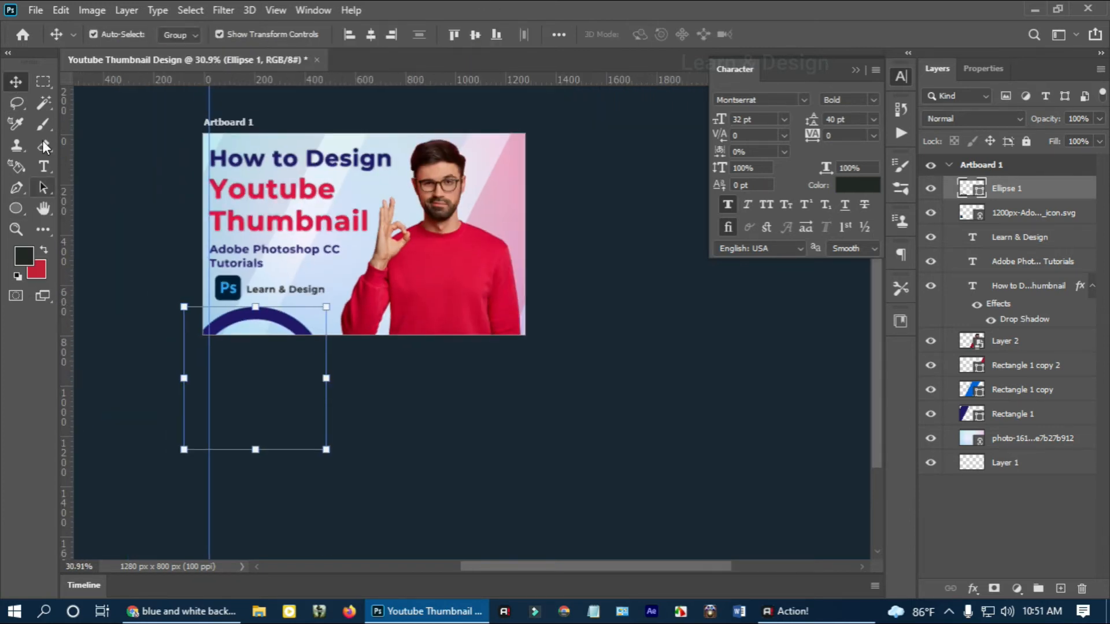
Step: Move the ring left so it runs partly off the artboard's left edge
{"action": "left_click", "coordinate": [176, 200]}
{"action": "scroll", "coordinate": [328, 311], "scroll_direction": "up", "scroll_amount": 3}
{"action": "left_click_drag", "start_coordinate": [290, 262], "coordinate": [285, 334]}
{"action": "scroll", "coordinate": [266, 393], "scroll_direction": "up", "scroll_amount": 3}
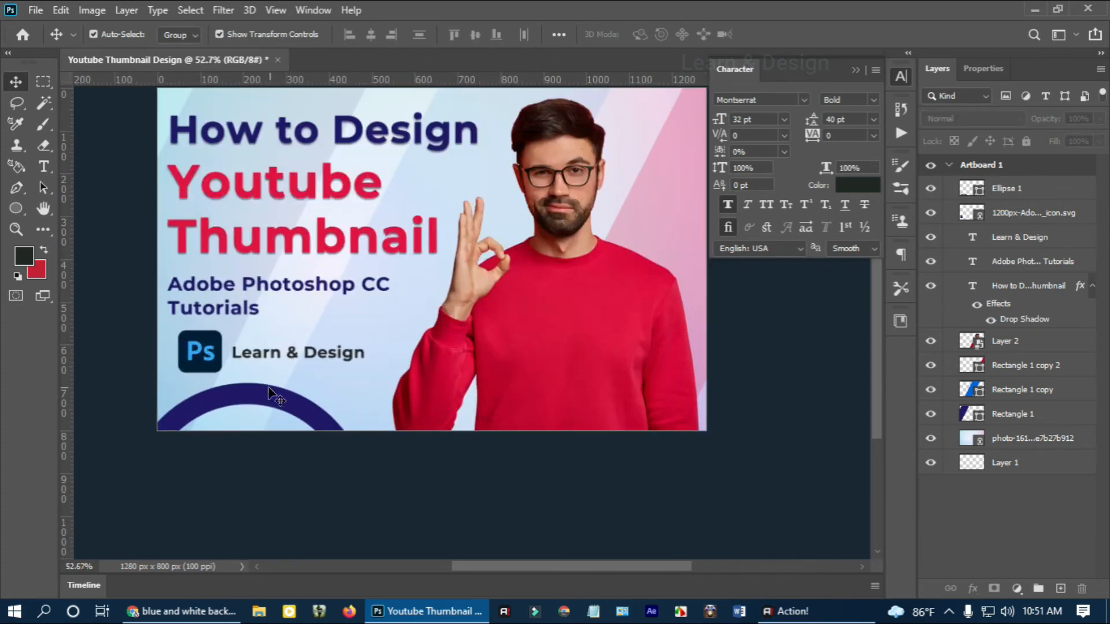
{"action": "left_click_drag", "start_coordinate": [266, 391], "coordinate": [213, 399]}
Step: Set the ring's stroke width to 50 pt
{"action": "left_click", "coordinate": [16, 212]}
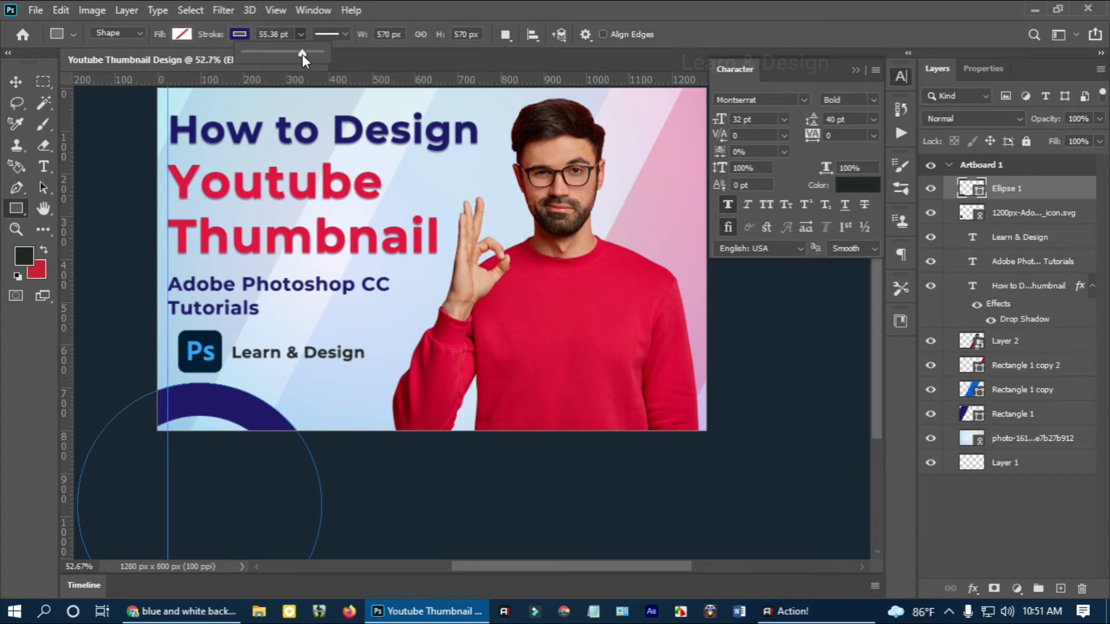
{"action": "left_click_drag", "start_coordinate": [279, 36], "coordinate": [214, 40]}
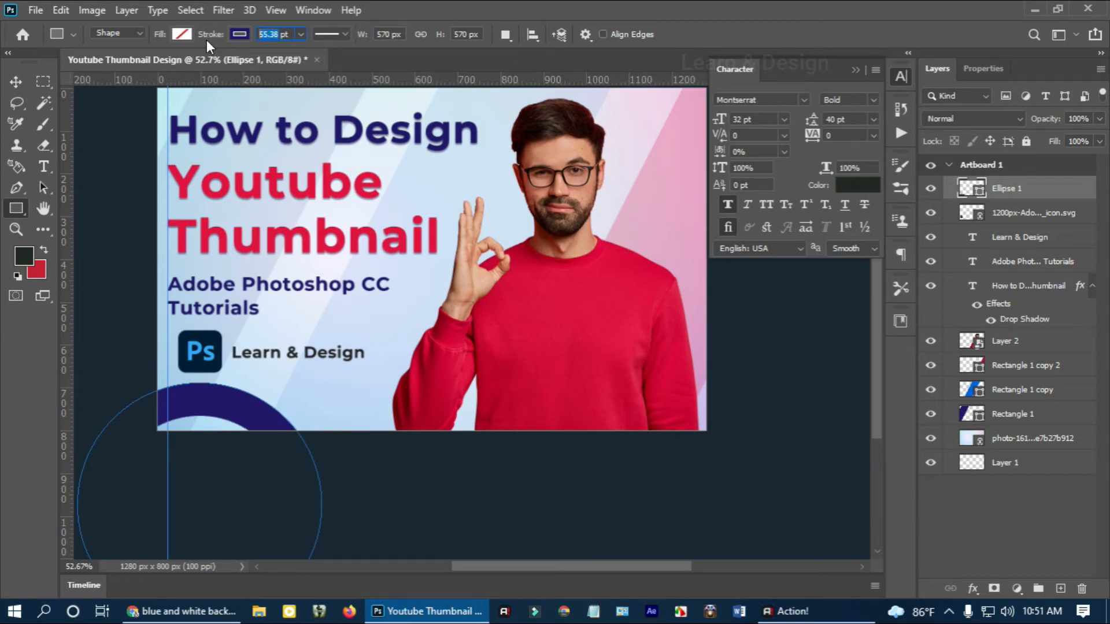
{"action": "type", "text": "50"}
{"action": "left_click", "coordinate": [15, 82]}
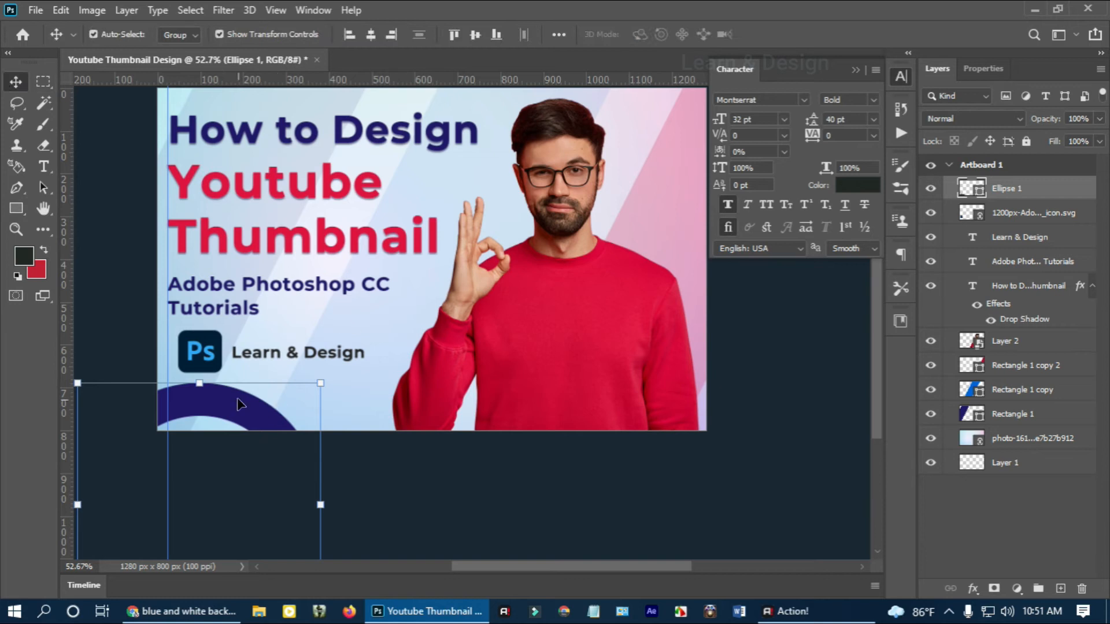
Step: Fine-tune the ring's position at the artboard's lower-left corner and hide the guides
{"action": "mouse_move", "coordinate": [223, 407]}
{"action": "left_mouse_down"}
{"action": "mouse_move", "coordinate": [209, 386]}
{"action": "mouse_move", "coordinate": [210, 404]}
{"action": "mouse_move", "coordinate": [384, 392]}
{"action": "mouse_move", "coordinate": [238, 391]}
{"action": "left_mouse_up"}
{"action": "scroll", "coordinate": [307, 377], "scroll_direction": "down", "scroll_amount": 4}
{"action": "key", "text": "ctrl+h"}
{"action": "scroll", "coordinate": [231, 399], "scroll_direction": "up", "scroll_amount": 1}
{"action": "left_click", "coordinate": [463, 478]}
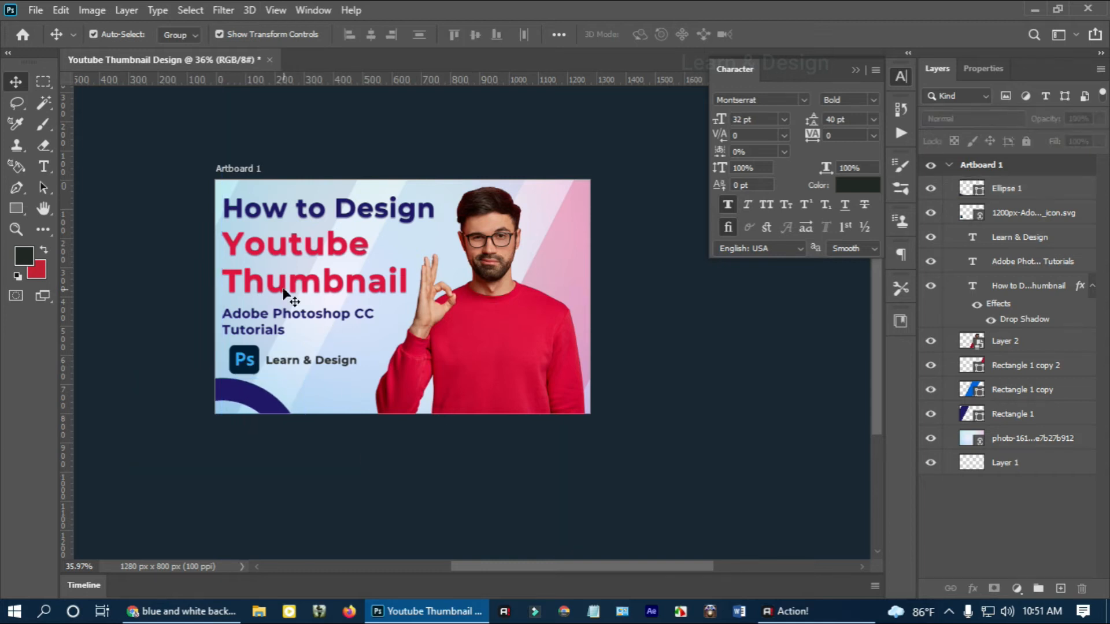
Step: Move the "Adobe Photoshop CC Tutorials" subtitle slightly up, closer to the heading
{"action": "left_click_drag", "start_coordinate": [283, 289], "coordinate": [260, 315]}
{"action": "left_click", "coordinate": [394, 446]}
{"action": "left_click", "coordinate": [303, 441]}
{"action": "scroll", "coordinate": [253, 379], "scroll_direction": "up", "scroll_amount": 5}
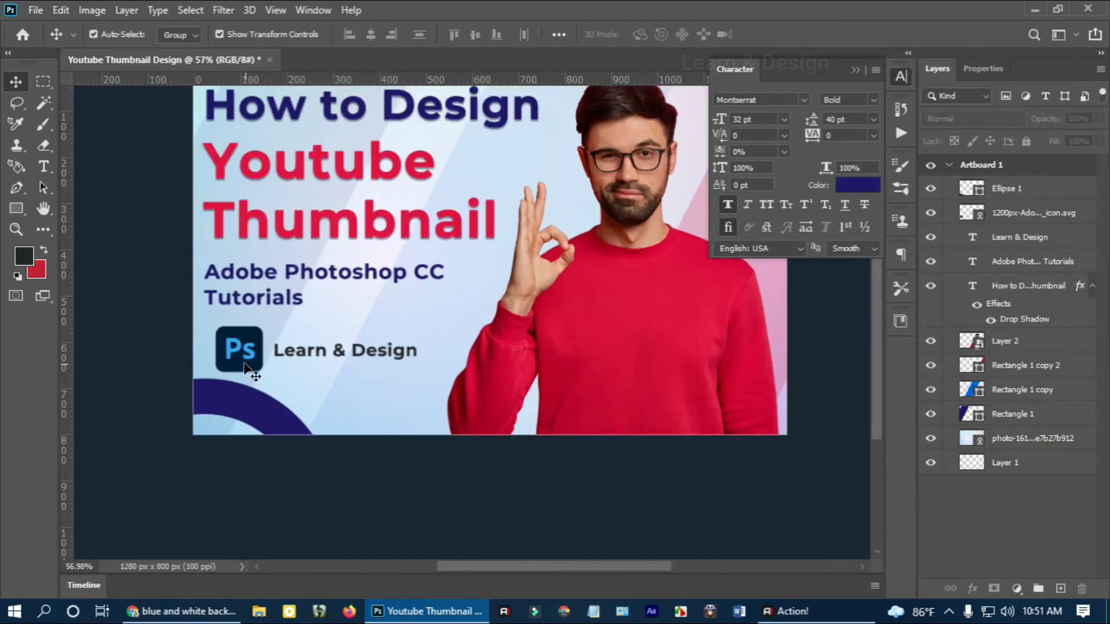
Step: Reposition the Photoshop icon and the "Learn & Design" text side by side further right, with the icon level with the text
{"action": "left_click_drag", "start_coordinate": [244, 364], "coordinate": [234, 358]}
{"action": "left_click_drag", "start_coordinate": [315, 374], "coordinate": [338, 376]}
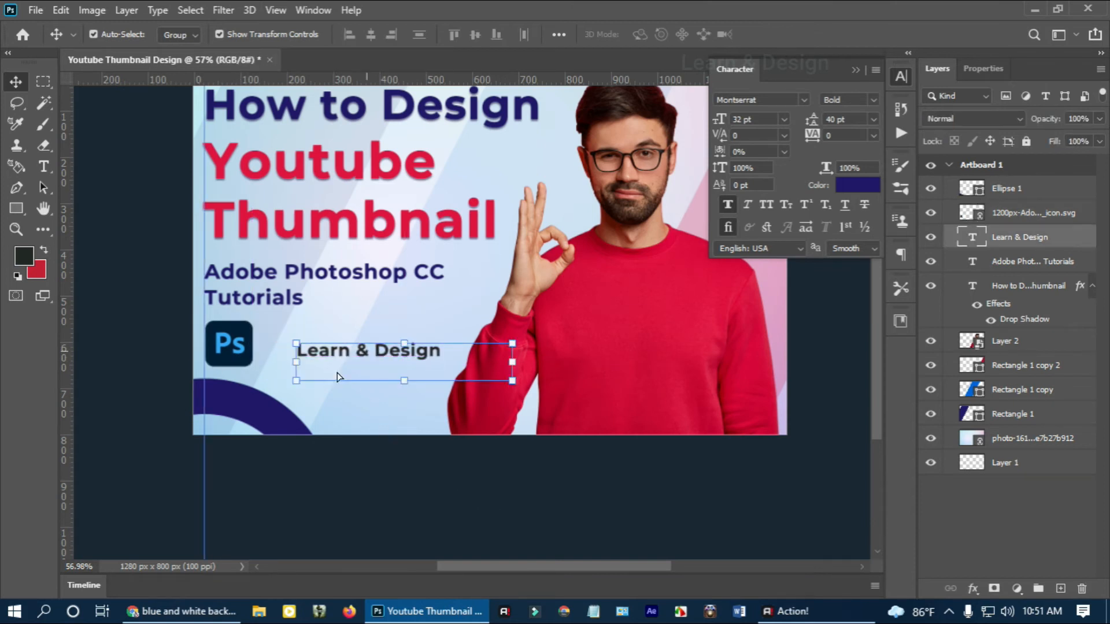
{"action": "left_click_drag", "start_coordinate": [248, 364], "coordinate": [442, 350]}
{"action": "key", "text": "Up"}
{"action": "key", "text": "Up"}
{"action": "key", "text": "Up"}
{"action": "key", "text": "Up"}
{"action": "key", "text": "Up"}
Step: Recolour the "Learn & Design" text to the crimson #d9103c
{"action": "key", "text": "t"}
{"action": "left_click", "coordinate": [650, 34]}
{"action": "left_click", "coordinate": [664, 331]}
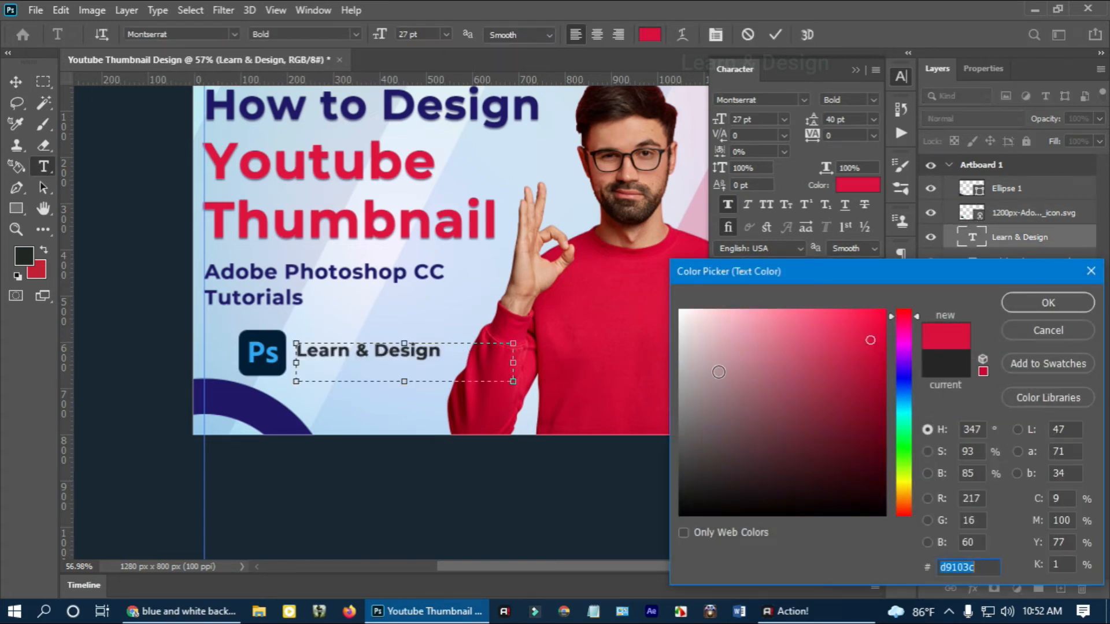
{"action": "left_click", "coordinate": [1029, 302]}
{"action": "left_click", "coordinate": [16, 82]}
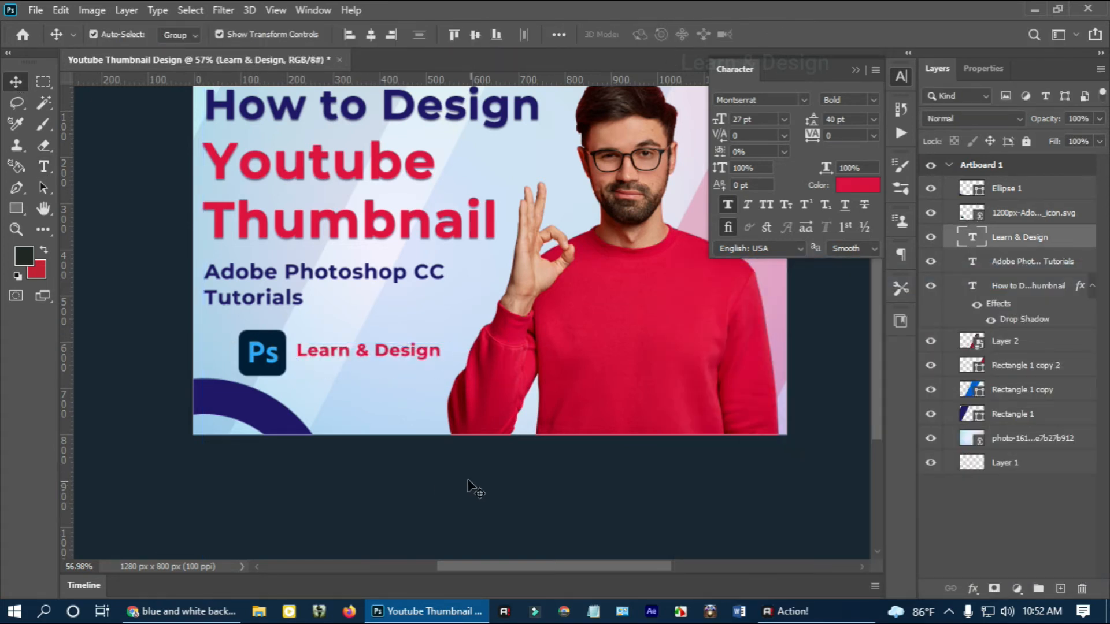
Step: Move the Photoshop icon closer to the "Learn & Design" text and lower the "Adobe Photoshop CC Tutorials" subtitle slightly
{"action": "left_click", "coordinate": [265, 368]}
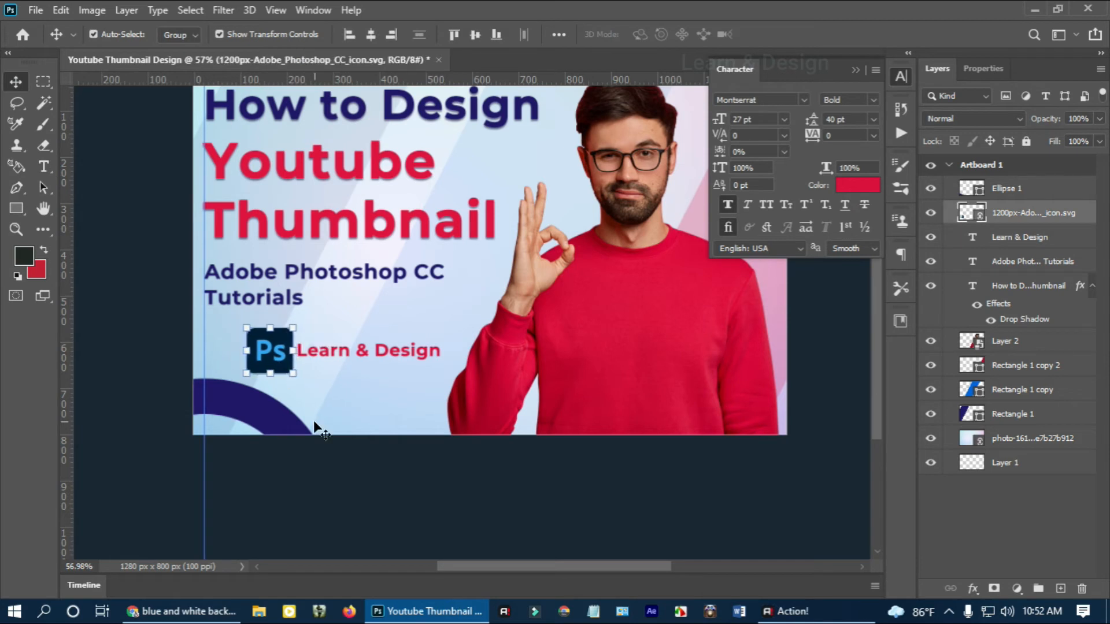
{"action": "left_click", "coordinate": [324, 451]}
{"action": "left_click_drag", "start_coordinate": [272, 297], "coordinate": [271, 304]}
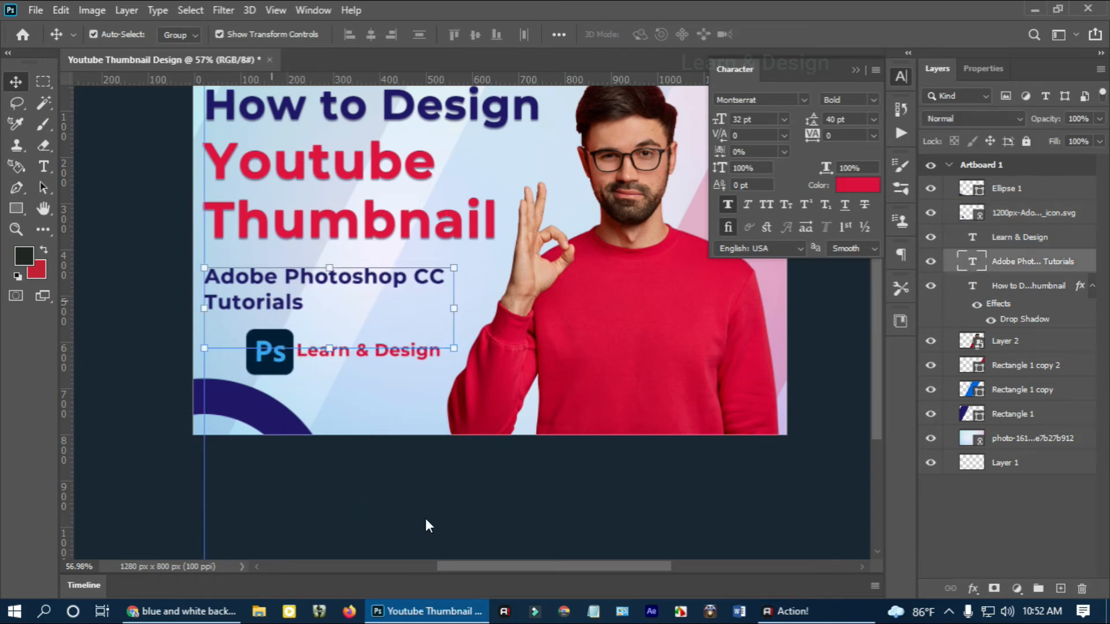
{"action": "scroll", "coordinate": [396, 445], "scroll_direction": "down", "scroll_amount": 2}
{"action": "scroll", "coordinate": [405, 358], "scroll_direction": "up", "scroll_amount": 1}
Step: Shift the heading and the man's cutout slightly right, and realign the subtitle with the heading's left edge
{"action": "mouse_move", "coordinate": [363, 265]}
{"action": "left_mouse_down"}
{"action": "mouse_move", "coordinate": [352, 264]}
{"action": "mouse_move", "coordinate": [368, 265]}
{"action": "left_mouse_up"}
{"action": "left_click_drag", "start_coordinate": [479, 341], "coordinate": [489, 341]}
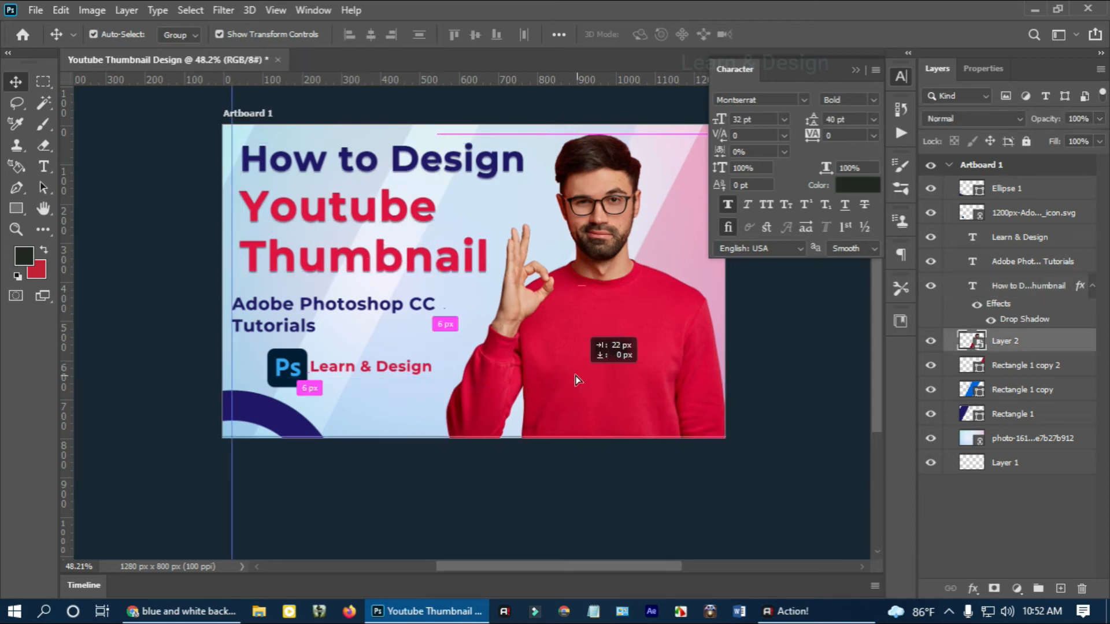
{"action": "left_click_drag", "start_coordinate": [291, 323], "coordinate": [294, 322]}
{"action": "left_click", "coordinate": [420, 530]}
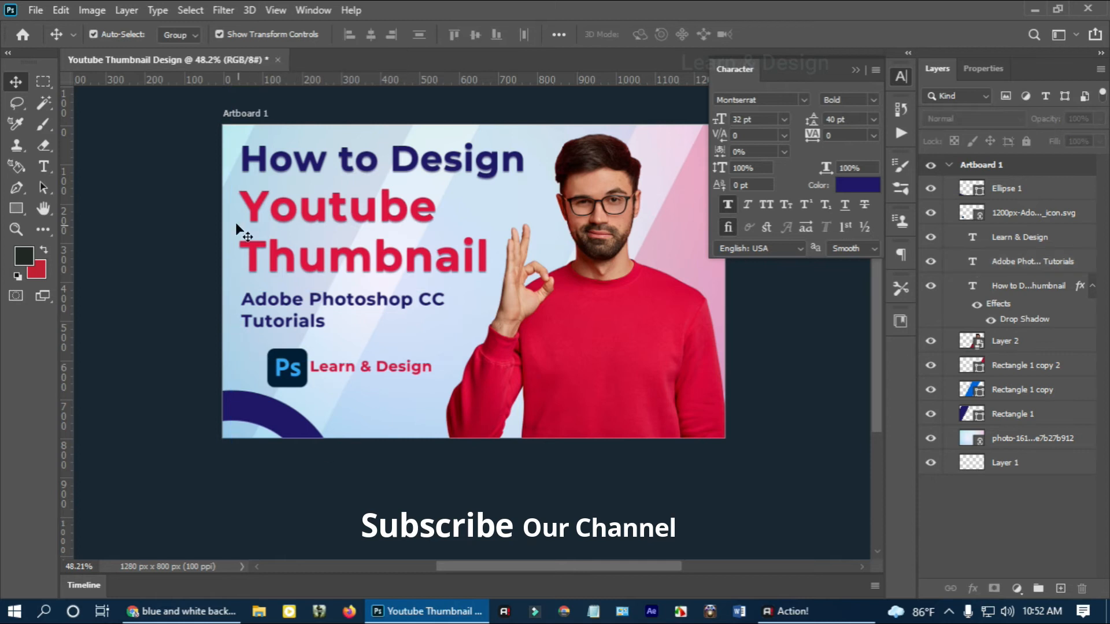
Step: Move the "Learn & Design" text and the Photoshop icon slightly right, and shift the ring up a little
{"action": "left_click_drag", "start_coordinate": [362, 373], "coordinate": [376, 373]}
{"action": "left_click", "coordinate": [277, 375]}
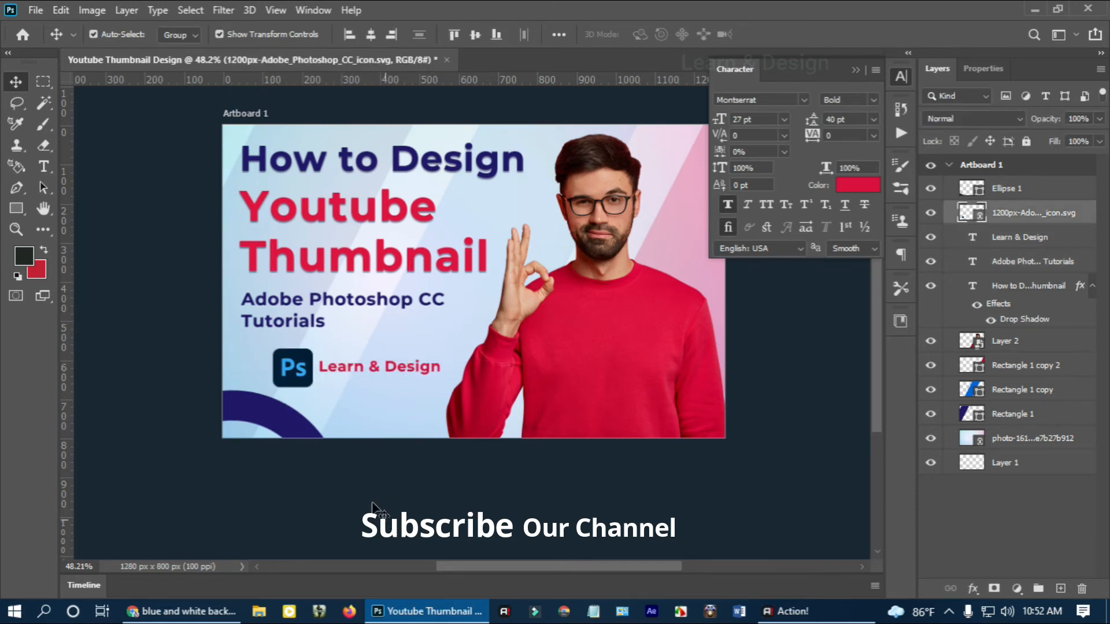
{"action": "left_click_drag", "start_coordinate": [257, 402], "coordinate": [249, 395]}
Step: Move the heading, the subtitle, and the Photoshop icon with its "Learn & Design" text slightly up
{"action": "left_click_drag", "start_coordinate": [317, 285], "coordinate": [318, 279]}
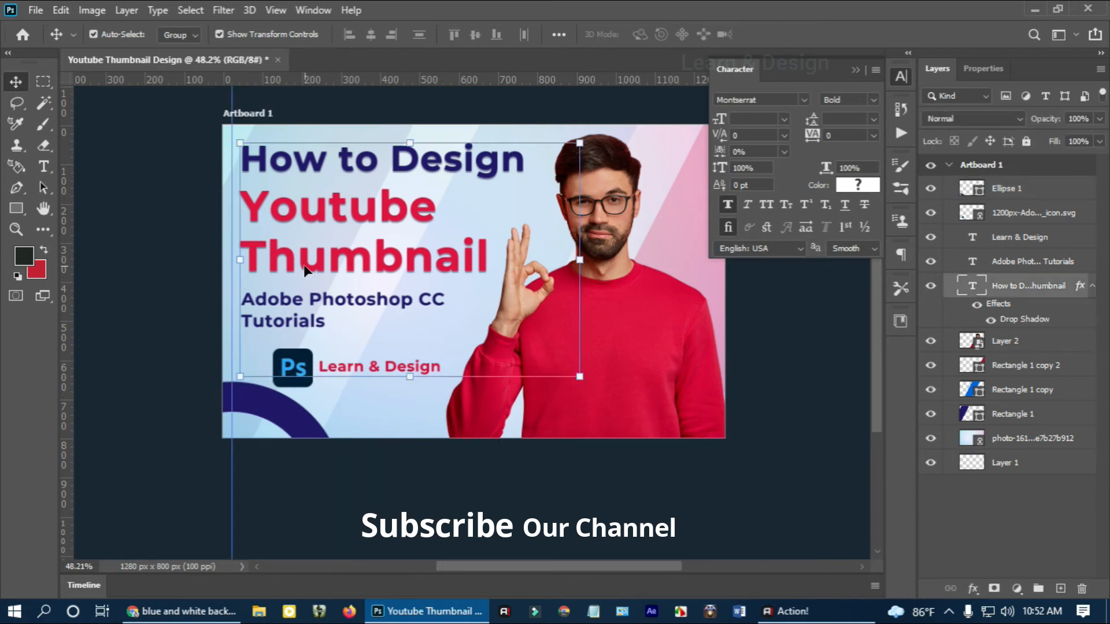
{"action": "left_click_drag", "start_coordinate": [283, 312], "coordinate": [283, 306]}
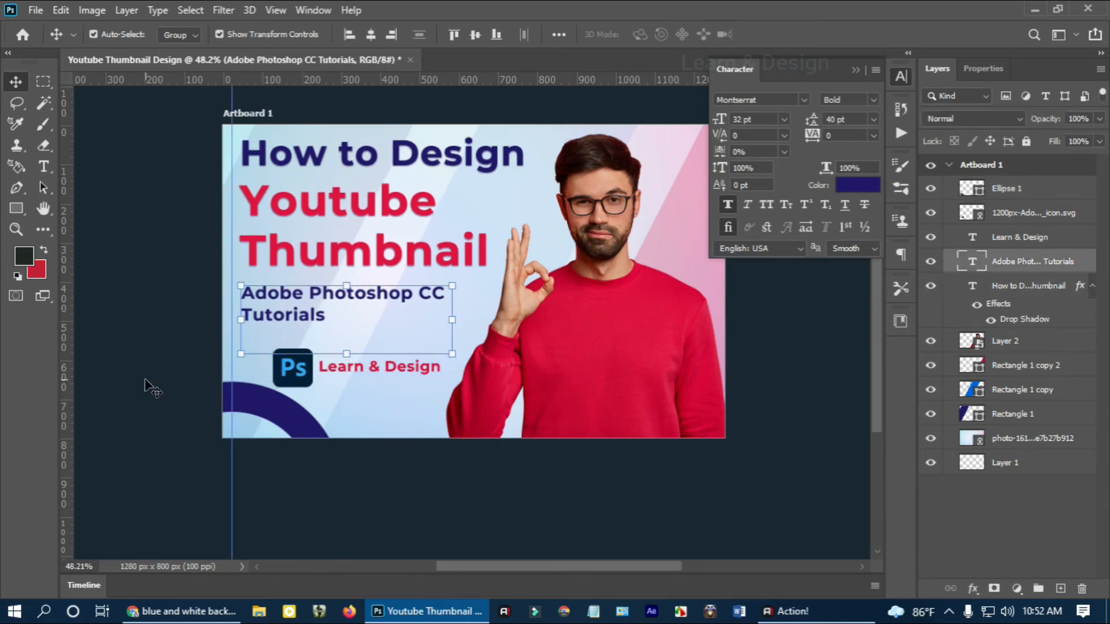
{"action": "left_click", "coordinate": [293, 368]}
{"action": "left_click", "coordinate": [378, 373], "text": "shift"}
{"action": "key", "text": "shift+Up"}
{"action": "key", "text": "shift+Up"}
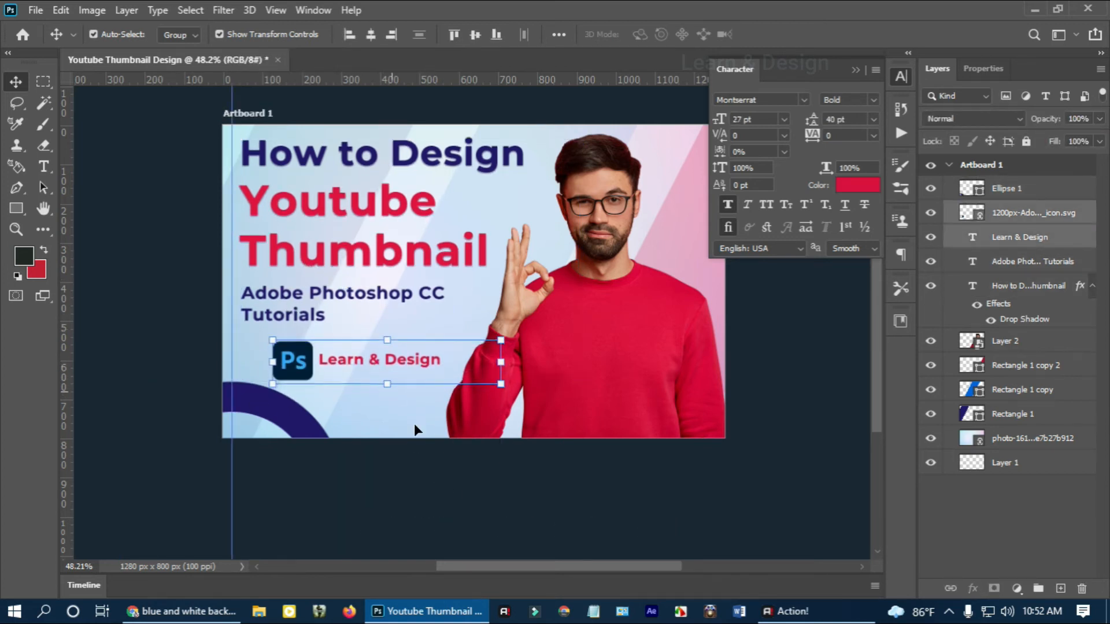
{"action": "left_click", "coordinate": [369, 480]}
Step: Move the ring up and left at the artboard's lower-left corner, and collapse the Character panel
{"action": "left_click", "coordinate": [253, 415]}
{"action": "scroll", "coordinate": [462, 421], "scroll_direction": "down", "scroll_amount": 2}
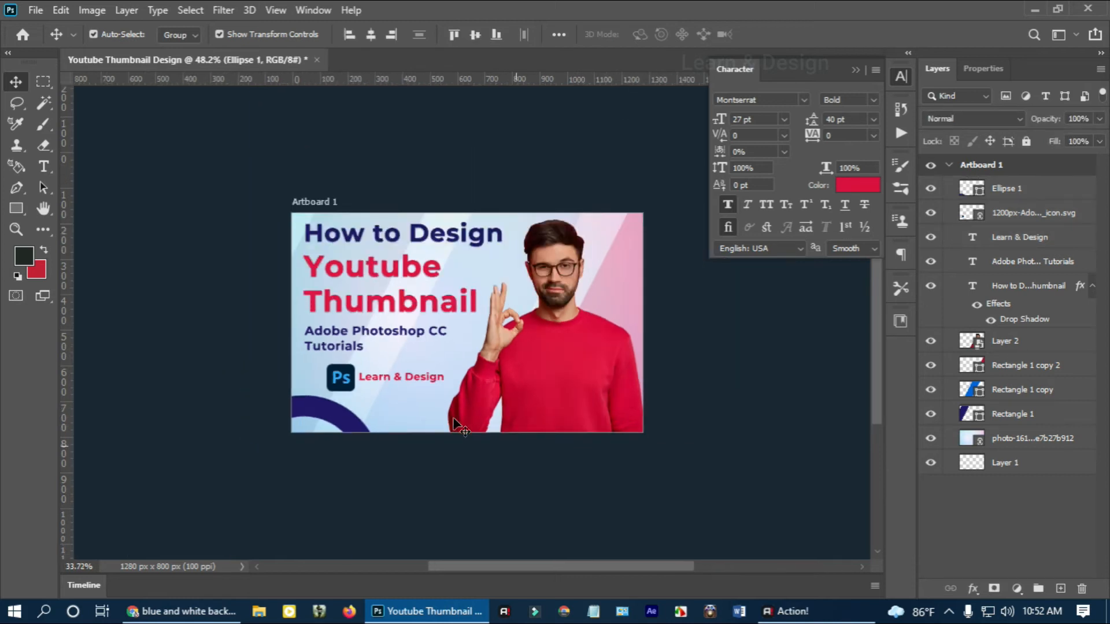
{"action": "scroll", "coordinate": [463, 421], "scroll_direction": "up", "scroll_amount": 2}
{"action": "left_click_drag", "start_coordinate": [271, 419], "coordinate": [332, 416]}
{"action": "left_click", "coordinate": [412, 478]}
{"action": "scroll", "coordinate": [317, 421], "scroll_direction": "down", "scroll_amount": 3}
{"action": "scroll", "coordinate": [317, 391], "scroll_direction": "up", "scroll_amount": 3}
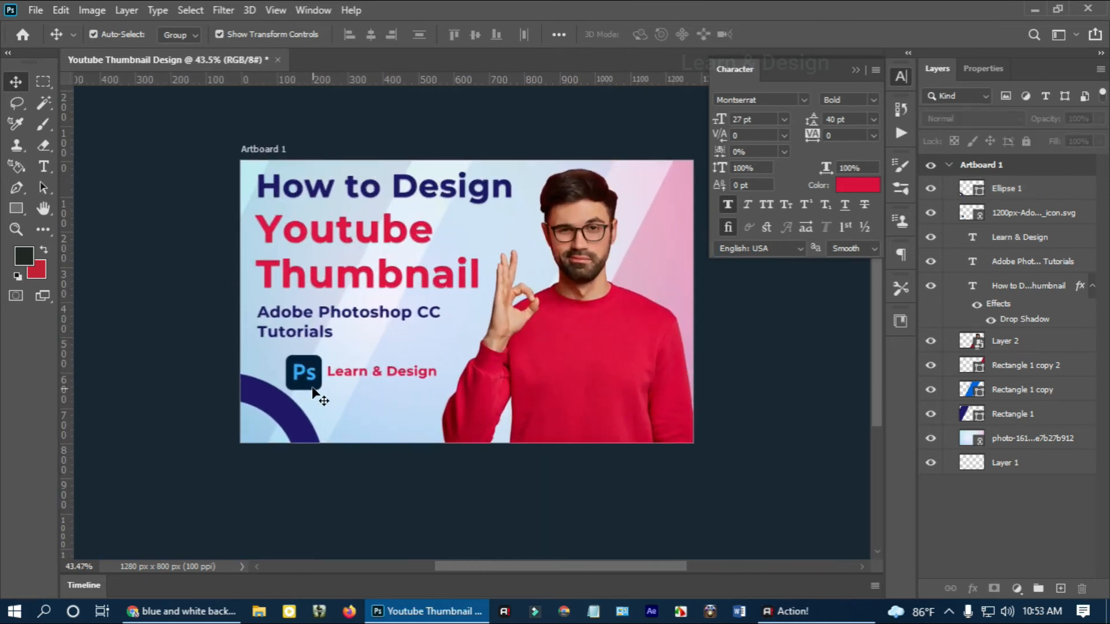
{"action": "scroll", "coordinate": [485, 367], "scroll_direction": "up", "scroll_amount": 1}
{"action": "left_click", "coordinate": [856, 70]}
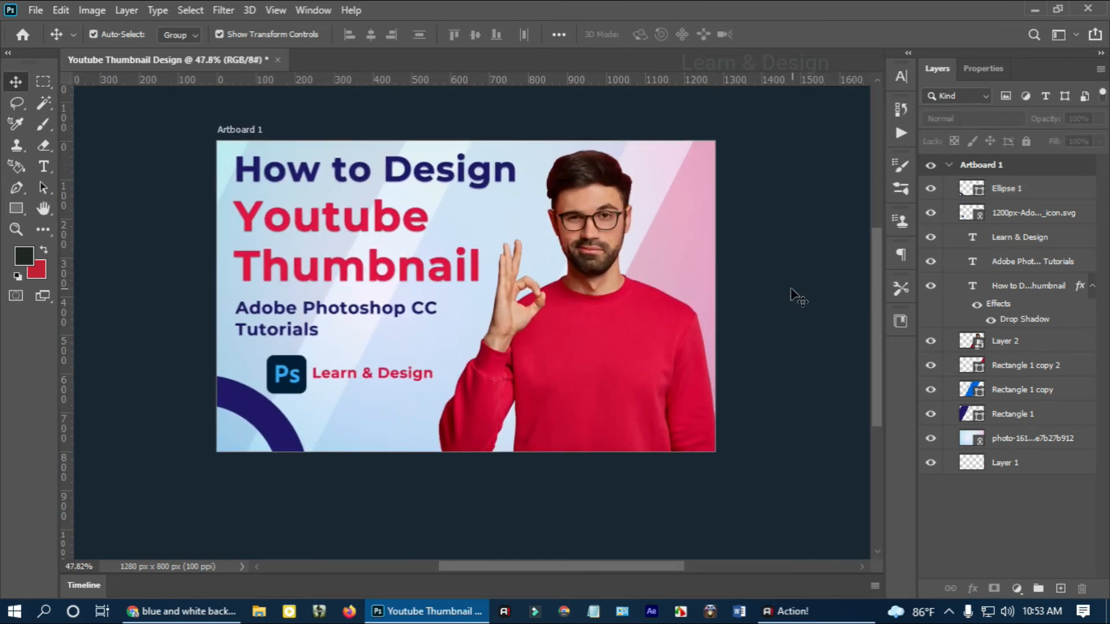
Step: Slightly increase the font size of the heading's "How to Design" line
{"action": "left_click", "coordinate": [44, 167]}
{"action": "triple_click", "coordinate": [272, 170]}
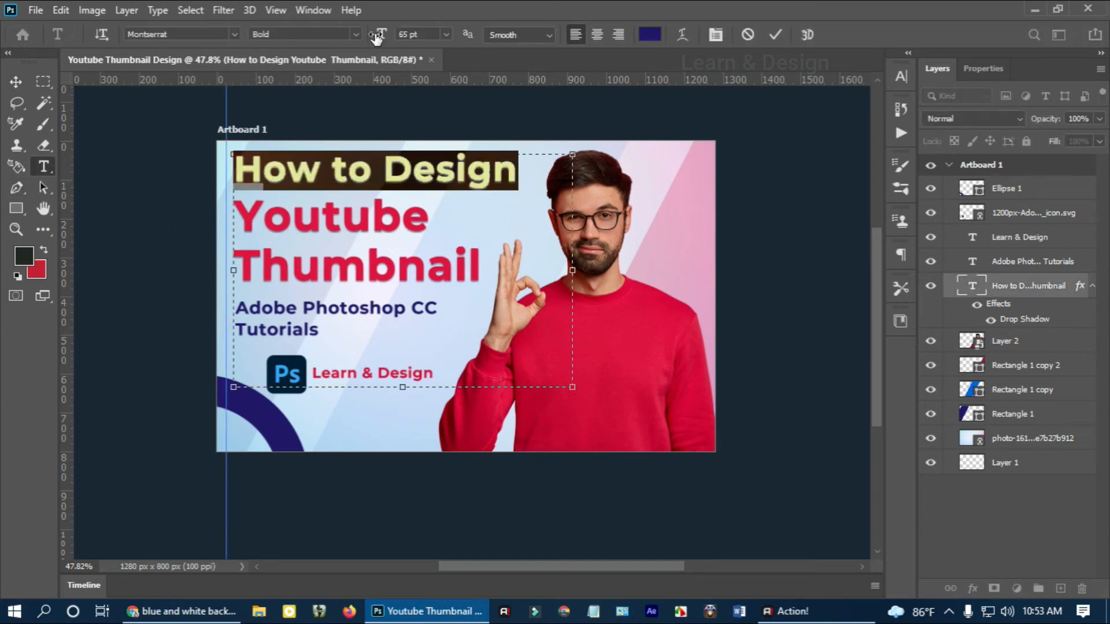
{"action": "left_click_drag", "start_coordinate": [377, 36], "coordinate": [378, 36]}
{"action": "left_click", "coordinate": [15, 84]}
{"action": "scroll", "coordinate": [393, 296], "scroll_direction": "down", "scroll_amount": 1}
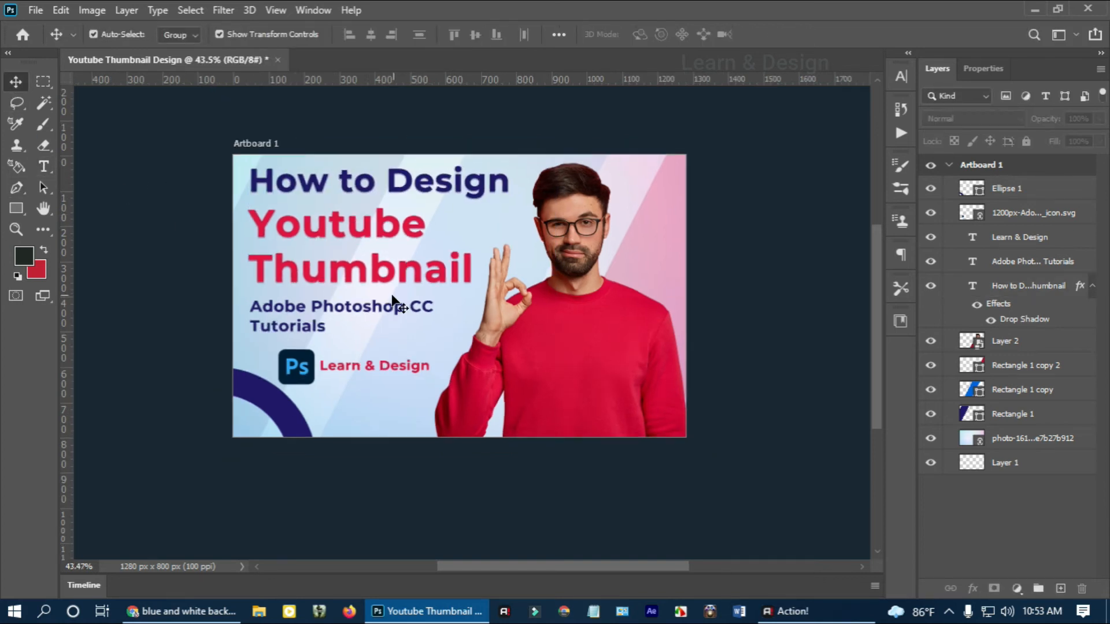
Step: Shift the Photoshop icon and "Learn & Design" text together slightly right, and move the ring slightly right and down
{"action": "left_click", "coordinate": [341, 372]}
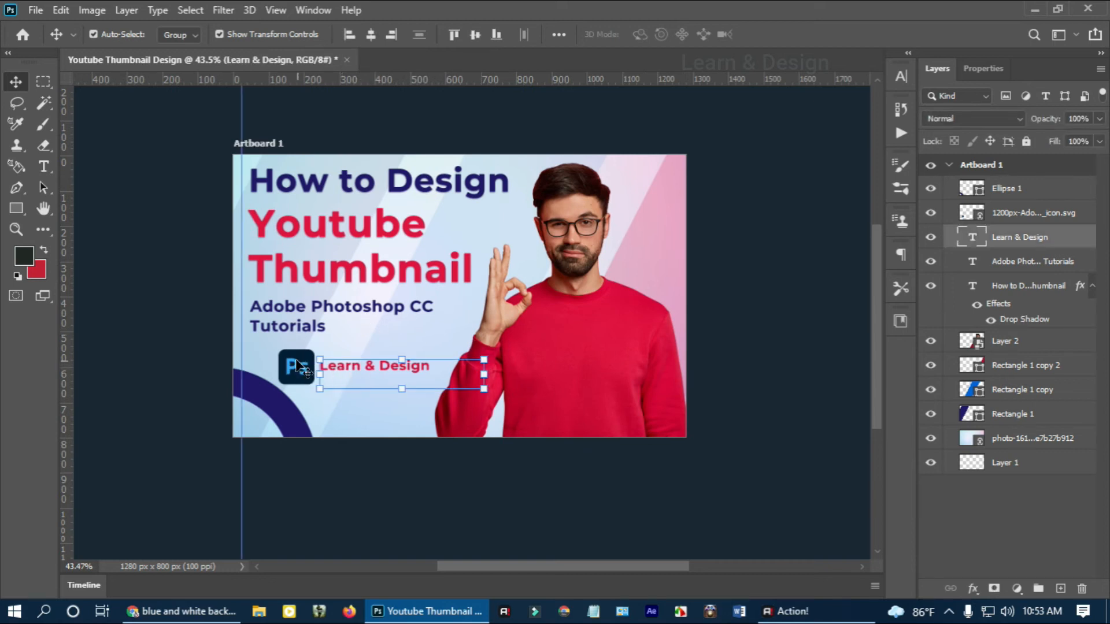
{"action": "left_click", "coordinate": [296, 367], "text": "shift"}
{"action": "left_click", "coordinate": [272, 400]}
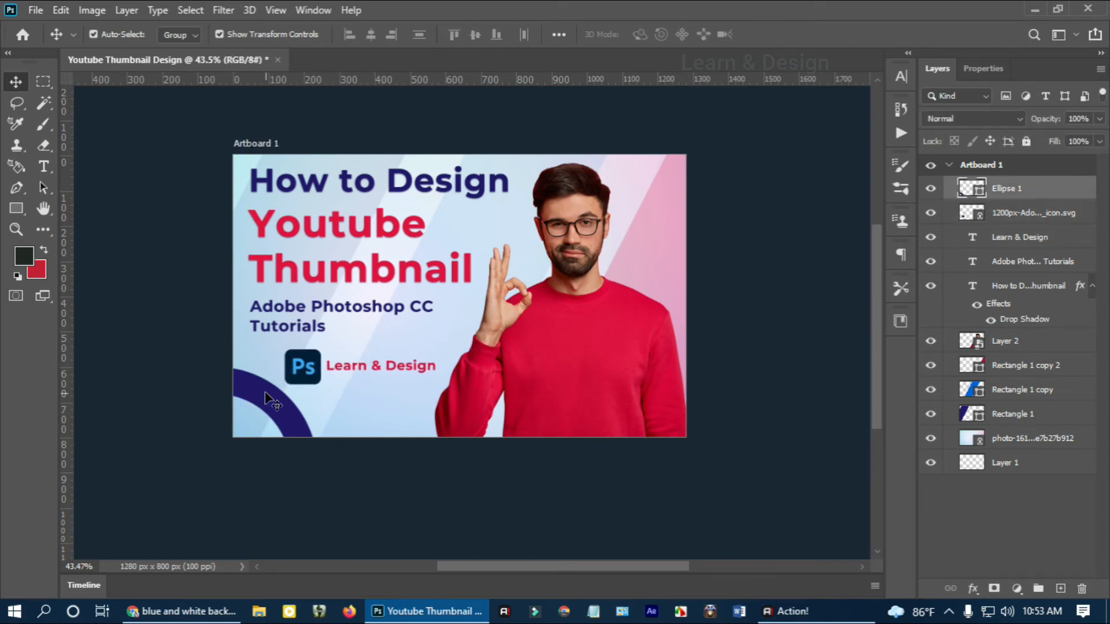
{"action": "left_click", "coordinate": [437, 511]}
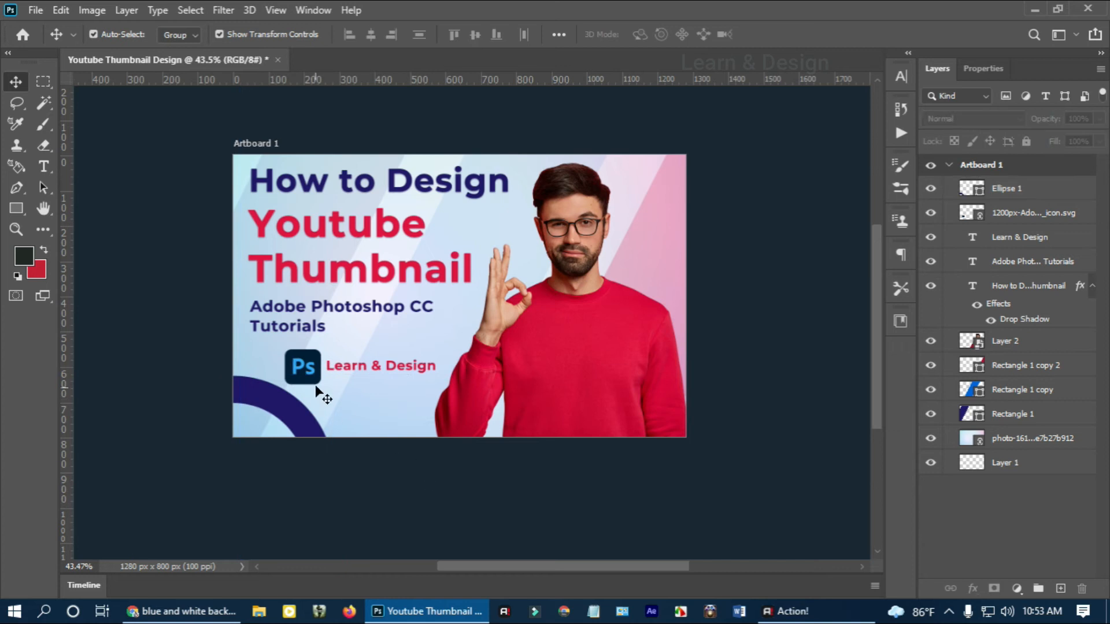
Step: Nudge the Photoshop icon and the "Learn & Design" text together slightly up
{"action": "left_click", "coordinate": [304, 370]}
{"action": "left_click", "coordinate": [363, 373], "text": "shift"}
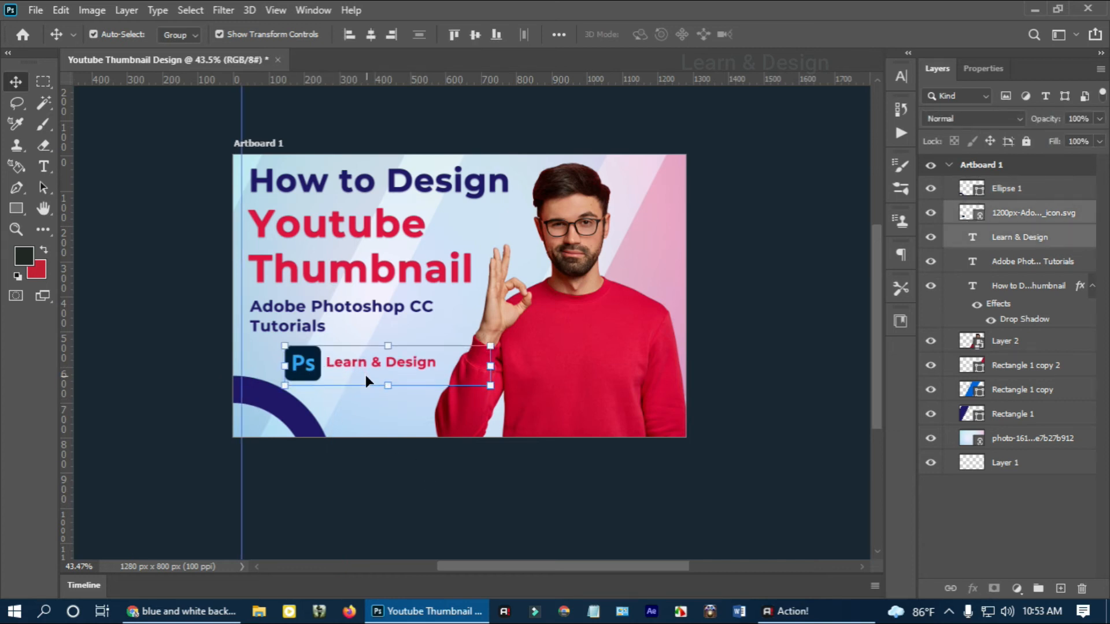
{"action": "left_click", "coordinate": [422, 497]}
{"action": "scroll", "coordinate": [347, 359], "scroll_direction": "down", "scroll_amount": 3}
{"action": "scroll", "coordinate": [345, 353], "scroll_direction": "up", "scroll_amount": 3}
Step: Move the vertical guide to the heading's left edge and align the "Adobe Photoshop CC Tutorials" subtitle to it
{"action": "left_click", "coordinate": [275, 316]}
{"action": "left_click_drag", "start_coordinate": [275, 317], "coordinate": [278, 317]}
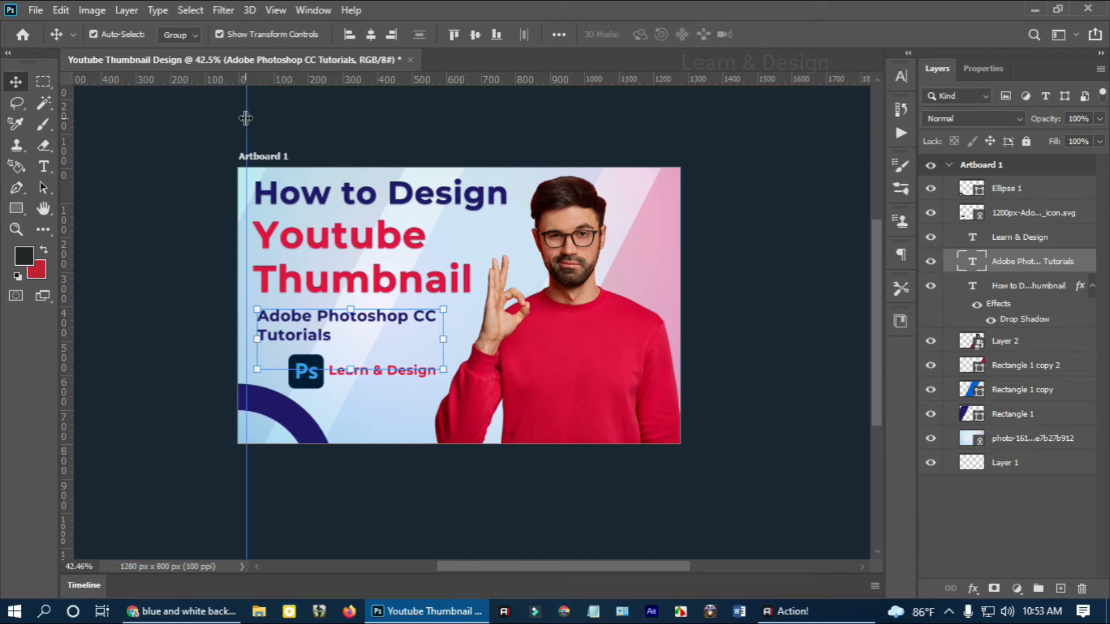
{"action": "mouse_move", "coordinate": [245, 118]}
{"action": "left_mouse_down"}
{"action": "mouse_move", "coordinate": [257, 119]}
{"action": "mouse_move", "coordinate": [248, 126]}
{"action": "left_mouse_up"}
{"action": "left_click_drag", "start_coordinate": [250, 127], "coordinate": [252, 130]}
{"action": "scroll", "coordinate": [258, 289], "scroll_direction": "up", "scroll_amount": 9}
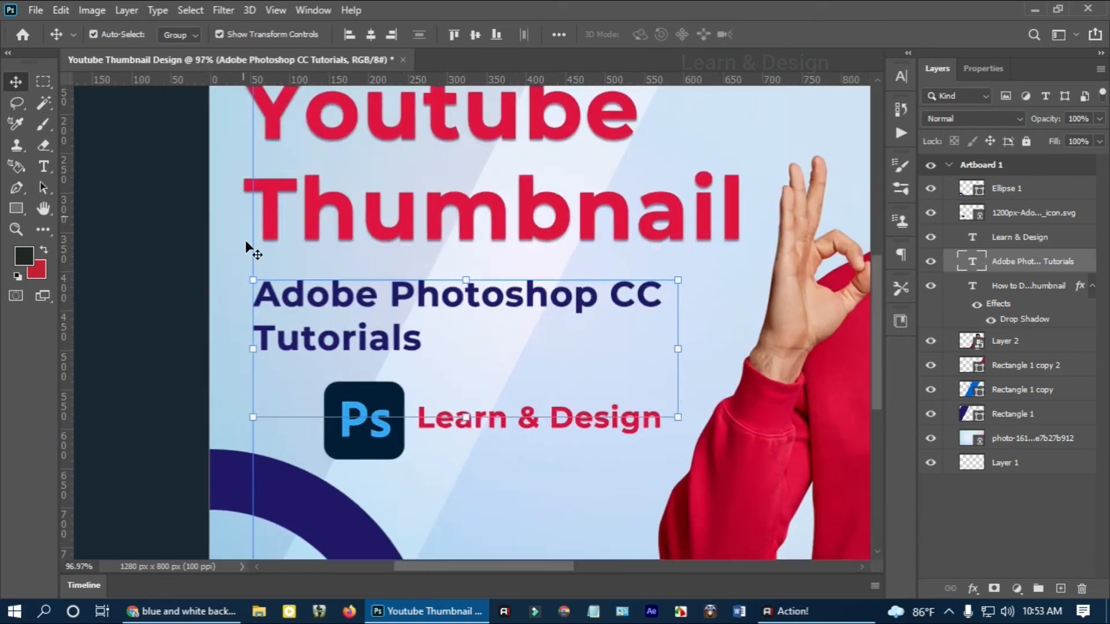
{"action": "left_click_drag", "start_coordinate": [257, 197], "coordinate": [310, 328]}
{"action": "left_click_drag", "start_coordinate": [299, 277], "coordinate": [276, 276]}
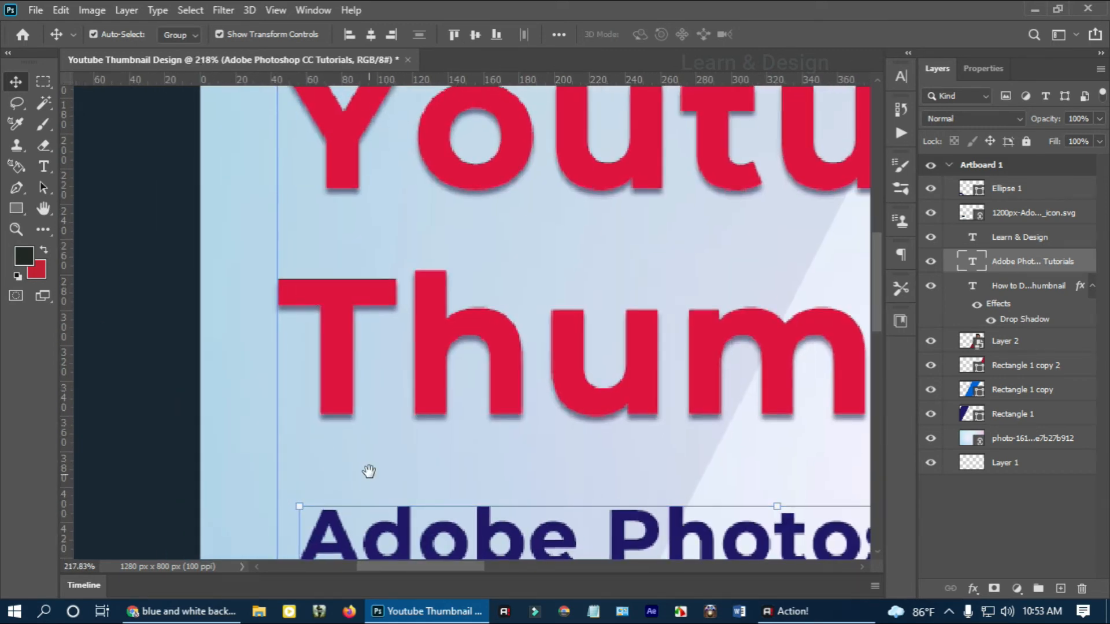
{"action": "left_click_drag", "start_coordinate": [369, 471], "coordinate": [357, 317]}
{"action": "mouse_move", "coordinate": [341, 402]}
{"action": "left_mouse_down"}
{"action": "mouse_move", "coordinate": [318, 393]}
{"action": "mouse_move", "coordinate": [319, 402]}
{"action": "left_mouse_up"}
{"action": "scroll", "coordinate": [365, 365], "scroll_direction": "down", "scroll_amount": 8}
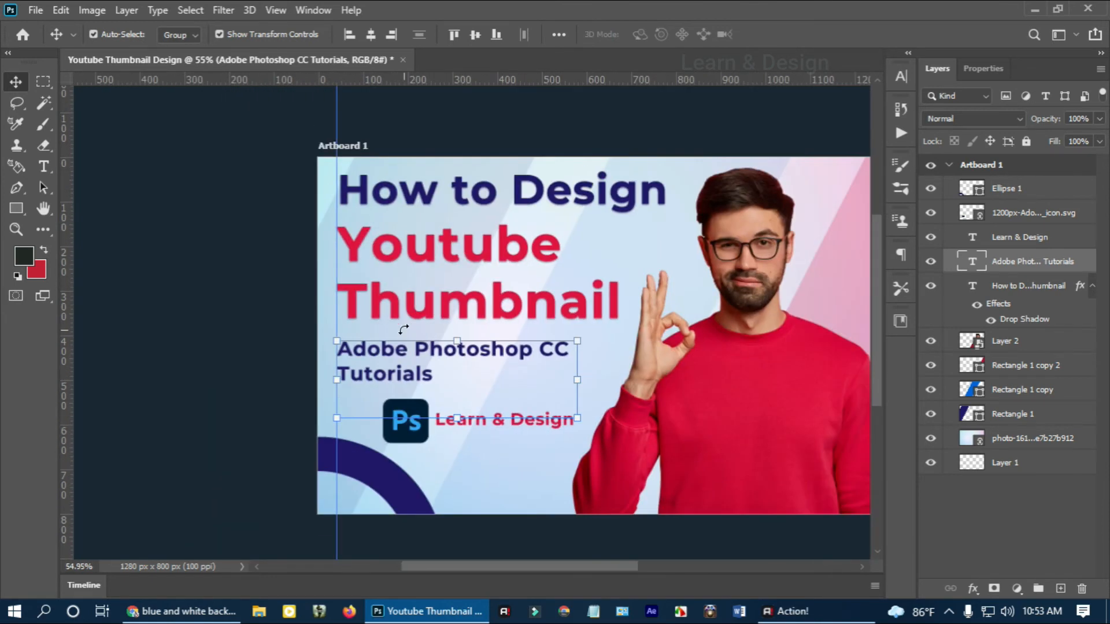
{"action": "left_click", "coordinate": [188, 236]}
{"action": "scroll", "coordinate": [525, 239], "scroll_direction": "down", "scroll_amount": 4}
{"action": "scroll", "coordinate": [621, 388], "scroll_direction": "up", "scroll_amount": 3}
{"action": "left_click_drag", "start_coordinate": [655, 280], "coordinate": [546, 297]}
{"action": "scroll", "coordinate": [549, 306], "scroll_direction": "up", "scroll_amount": 2}
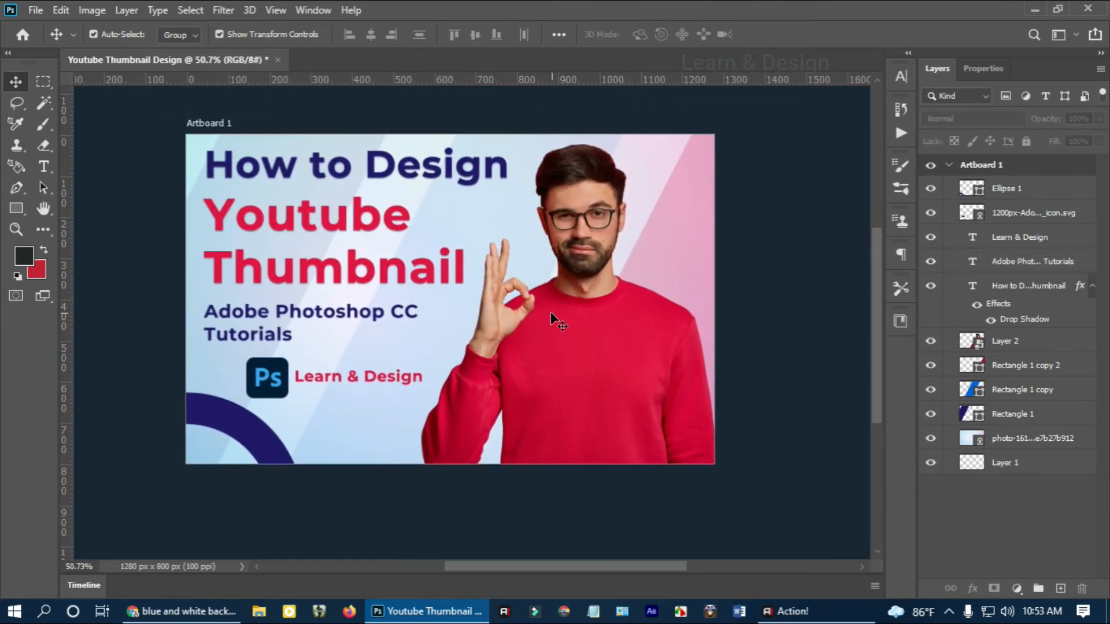
{"action": "scroll", "coordinate": [597, 347], "scroll_direction": "down", "scroll_amount": 3}
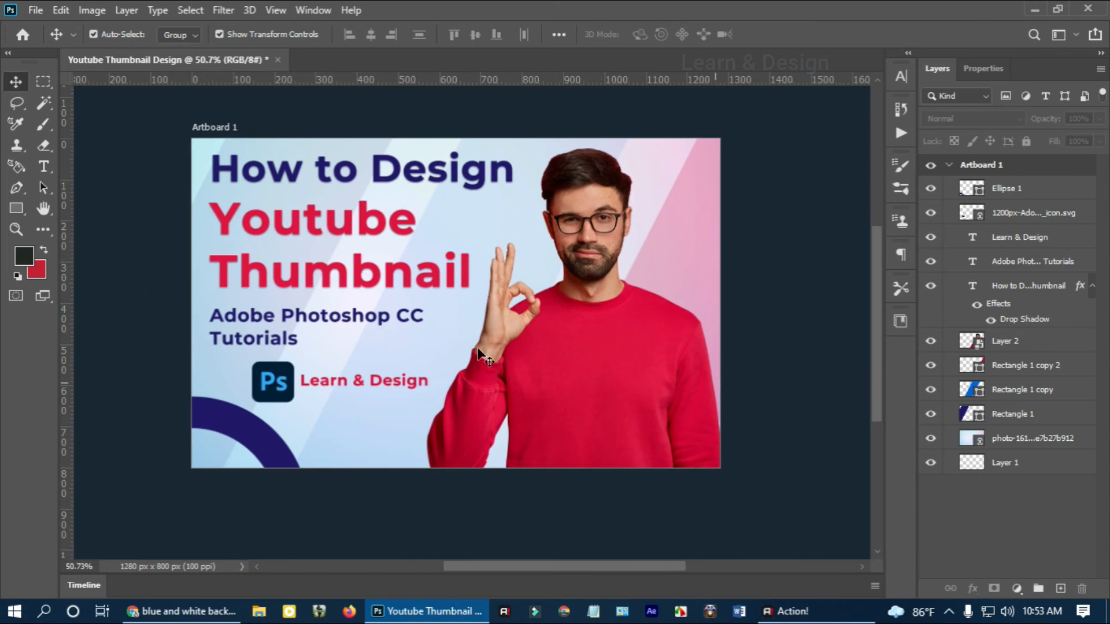
{"action": "scroll", "coordinate": [444, 447], "scroll_direction": "down", "scroll_amount": 2}
{"action": "scroll", "coordinate": [444, 448], "scroll_direction": "up", "scroll_amount": 1}
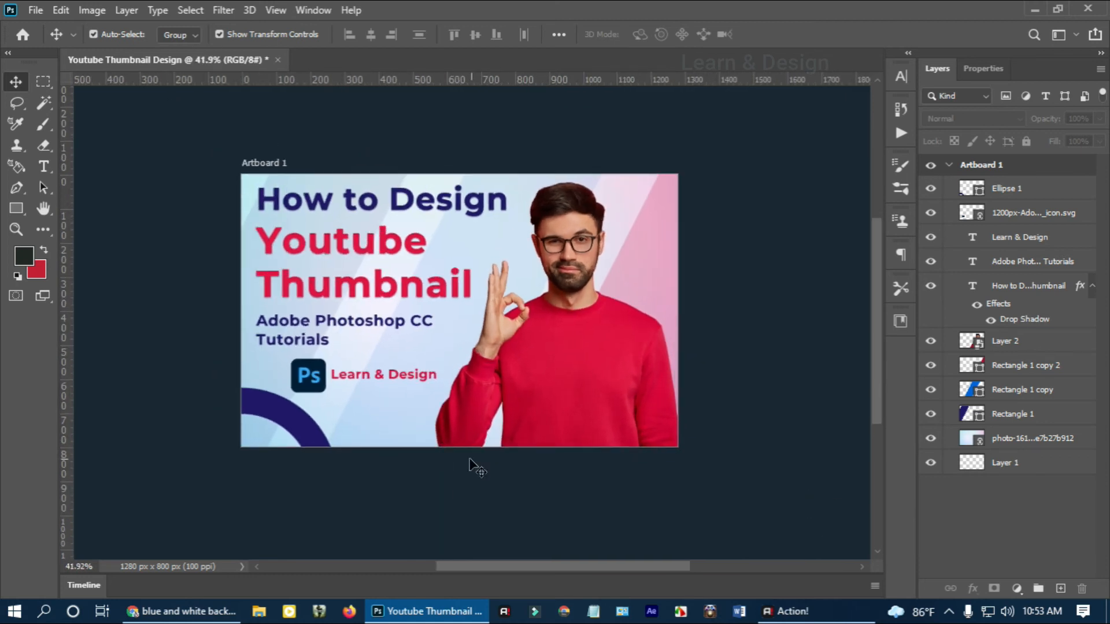
Step: Move the "Learn & Design" text down, centre the Photoshop icon above it, and hide the guides
{"action": "left_click_drag", "start_coordinate": [383, 381], "coordinate": [376, 410]}
{"action": "left_click_drag", "start_coordinate": [305, 381], "coordinate": [397, 382]}
{"action": "key", "text": "ctrl+z"}
{"action": "left_click", "coordinate": [752, 381]}
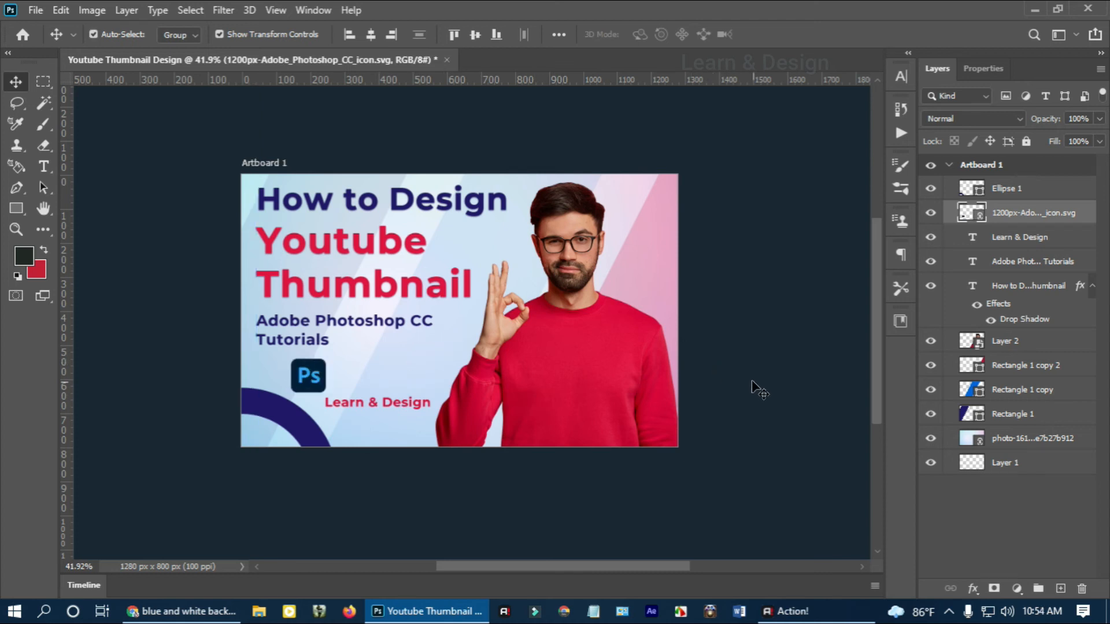
{"action": "left_click_drag", "start_coordinate": [319, 371], "coordinate": [375, 372]}
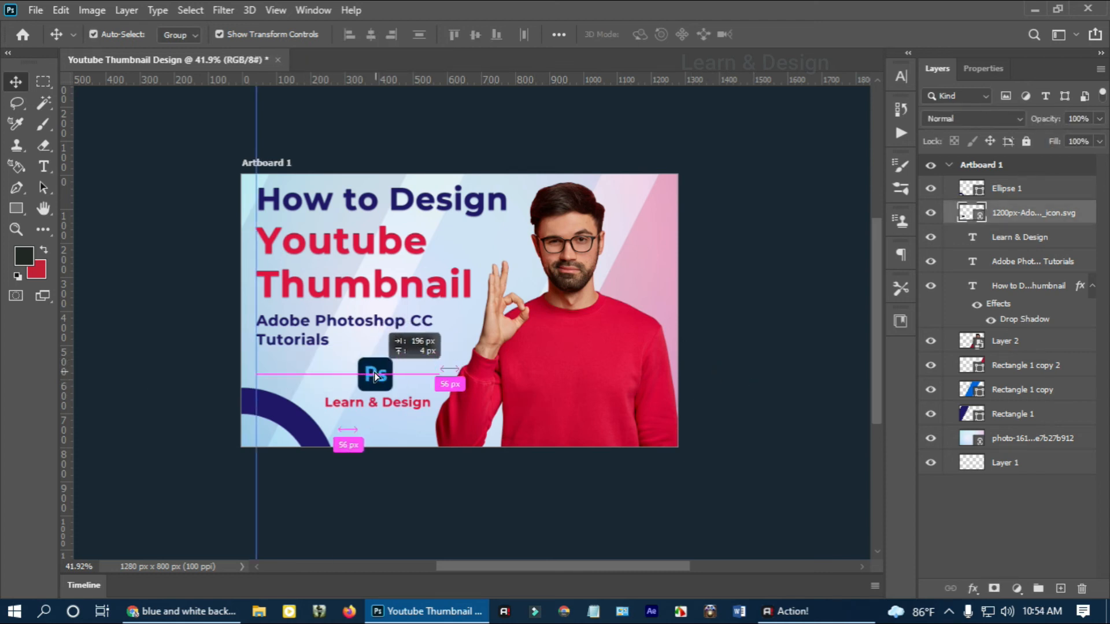
{"action": "key", "text": "Left"}
{"action": "key", "text": "Left"}
{"action": "key", "text": "Left"}
{"action": "key", "text": "ctrl+h"}
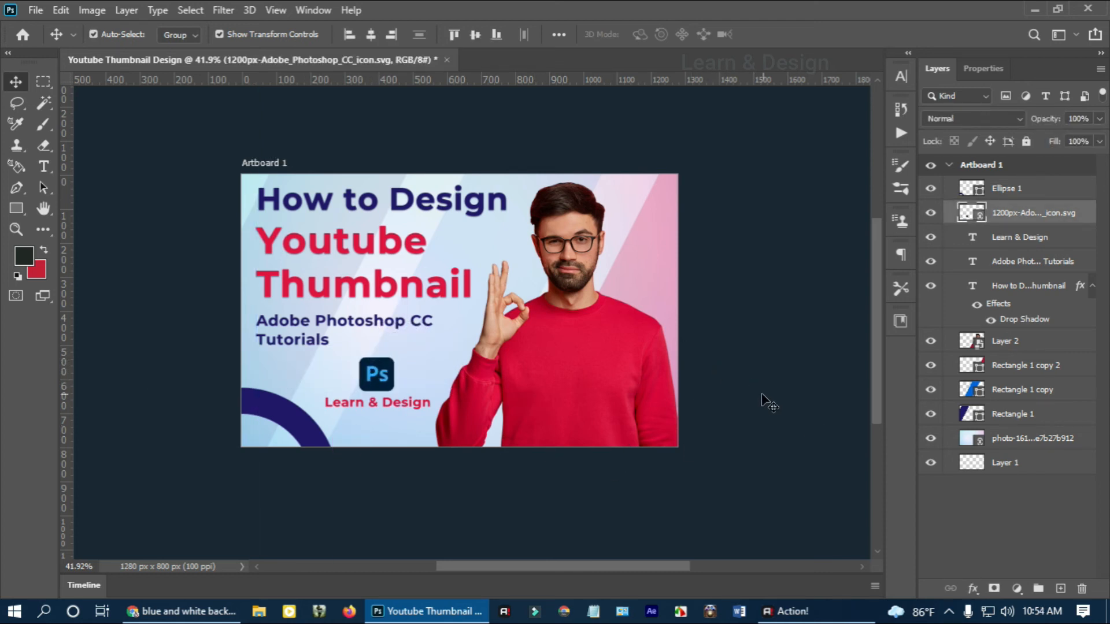
{"action": "left_click", "coordinate": [762, 394]}
Step: Nudge the Photoshop icon slightly up from its text and move the ring slightly up and right
{"action": "scroll", "coordinate": [356, 398], "scroll_direction": "down", "scroll_amount": 5}
{"action": "scroll", "coordinate": [359, 387], "scroll_direction": "up", "scroll_amount": 9}
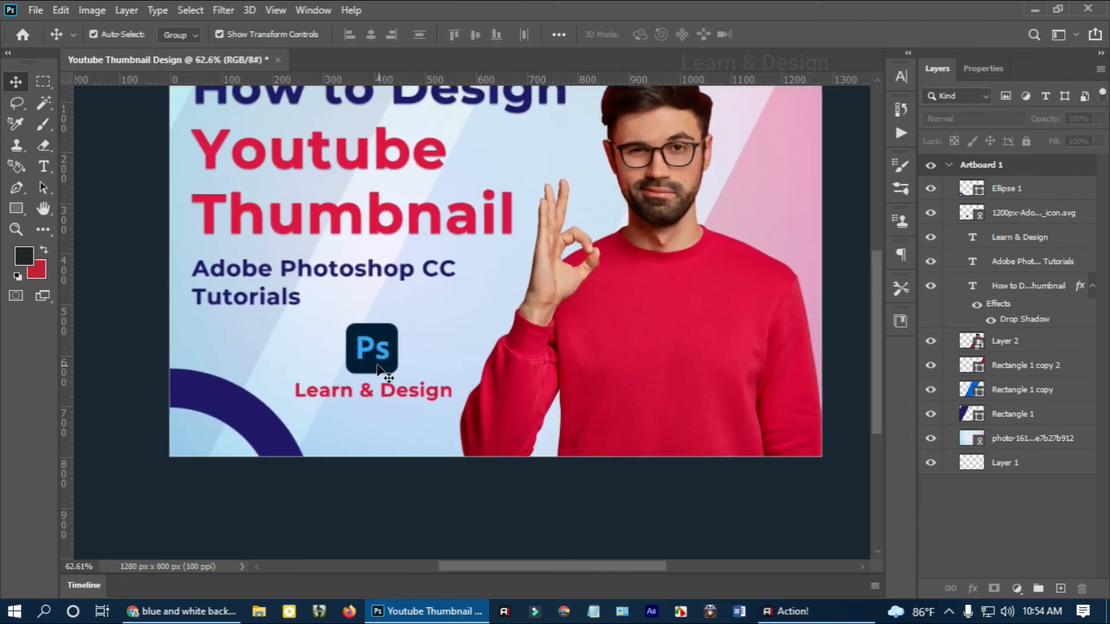
{"action": "left_click_drag", "start_coordinate": [384, 370], "coordinate": [385, 368]}
{"action": "left_click", "coordinate": [445, 503]}
{"action": "scroll", "coordinate": [383, 405], "scroll_direction": "down", "scroll_amount": 3}
{"action": "left_click_drag", "start_coordinate": [315, 399], "coordinate": [302, 387]}
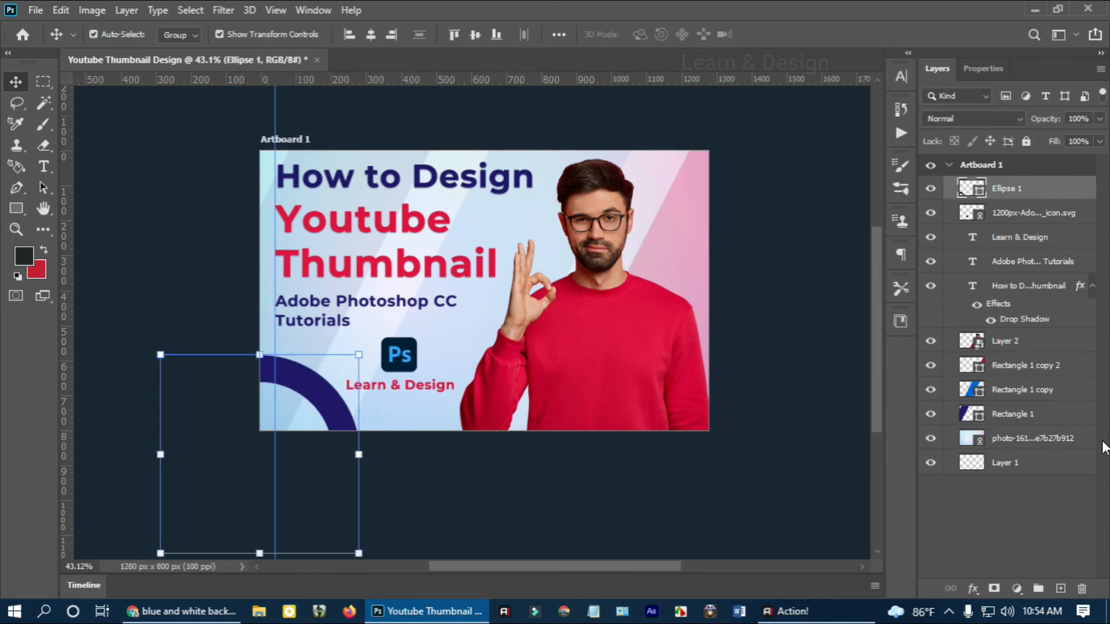
Step: Duplicate the ring layer, place the copy at the artboard's upper-right corner, and reorder it directly above the background photo layer
{"action": "right_click", "coordinate": [1018, 194]}
{"action": "left_click", "coordinate": [924, 91]}
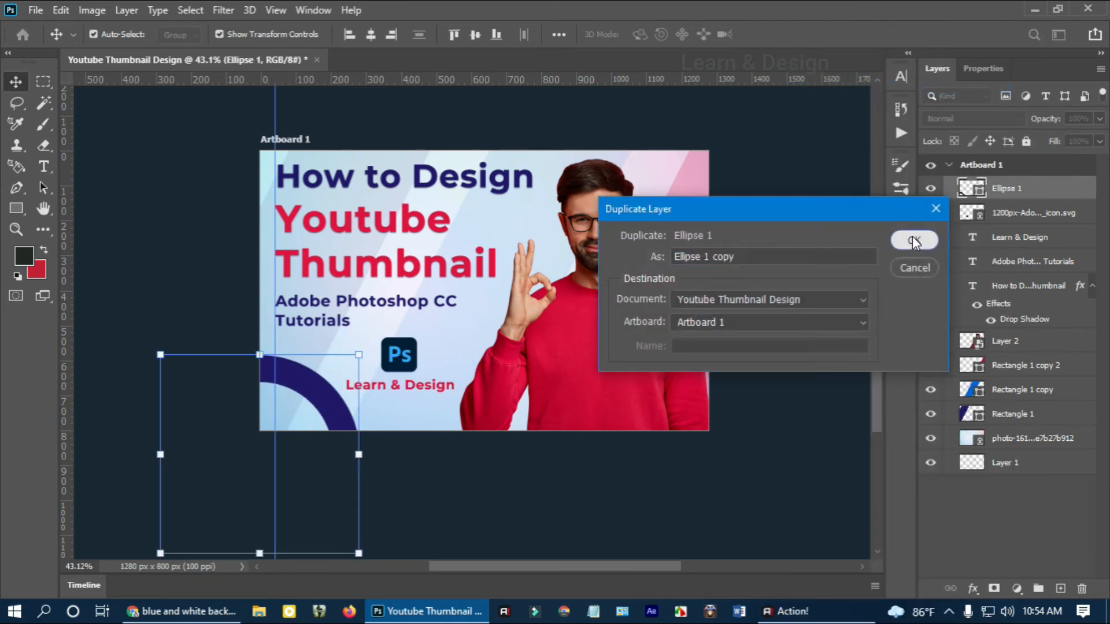
{"action": "left_click", "coordinate": [913, 241]}
{"action": "left_click_drag", "start_coordinate": [314, 387], "coordinate": [717, 175]}
{"action": "left_click_drag", "start_coordinate": [1018, 188], "coordinate": [929, 445]}
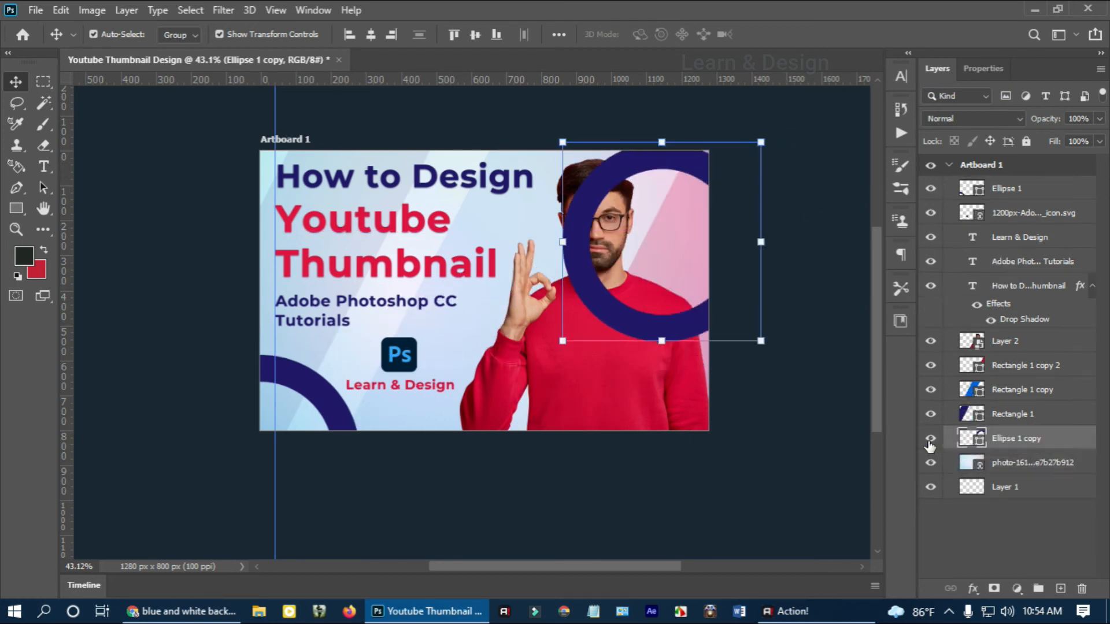
Step: Set the copied ring's opacity to 13% and move it further into the artboard's upper-right corner
{"action": "left_click_drag", "start_coordinate": [664, 173], "coordinate": [671, 116]}
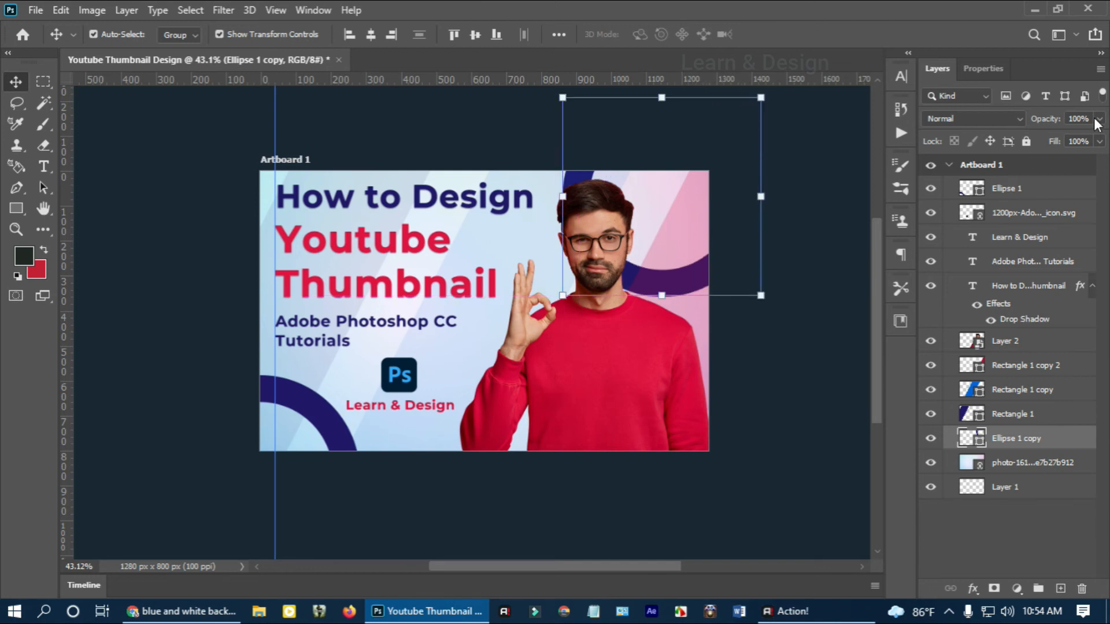
{"action": "left_click_drag", "start_coordinate": [1063, 138], "coordinate": [1032, 141]}
{"action": "left_click_drag", "start_coordinate": [681, 238], "coordinate": [762, 251]}
{"action": "left_click_drag", "start_coordinate": [664, 280], "coordinate": [731, 255]}
{"action": "left_click", "coordinate": [783, 354]}
Step: Set the opacity of the slanted band at the artboard's right edge to 77% and recolour it dark blue
{"action": "left_click_drag", "start_coordinate": [693, 319], "coordinate": [681, 321]}
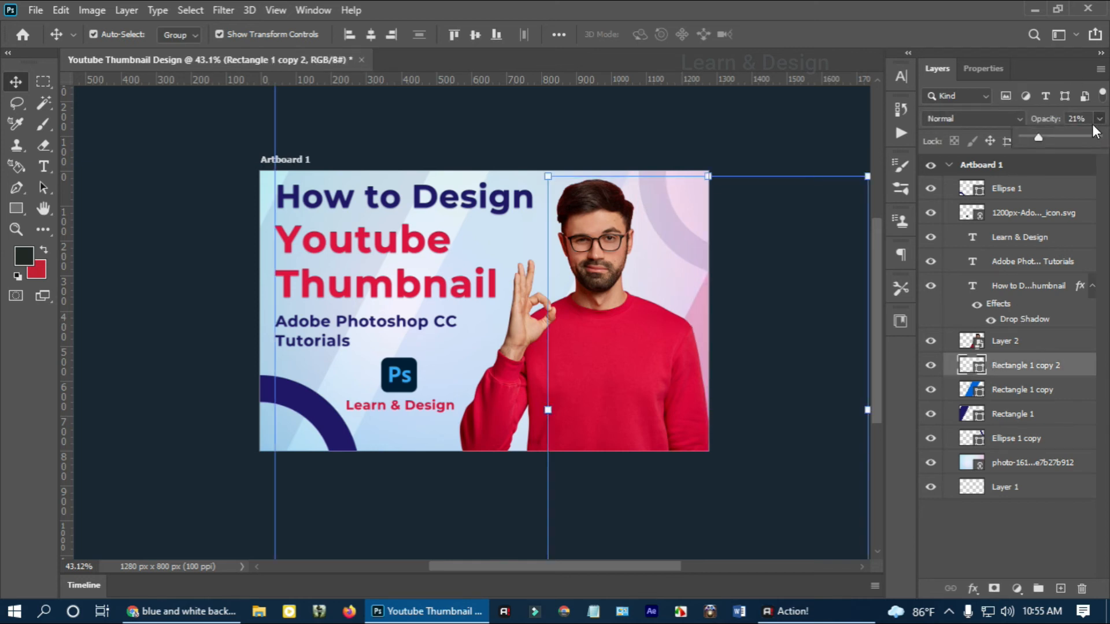
{"action": "left_click_drag", "start_coordinate": [1091, 123], "coordinate": [1098, 140]}
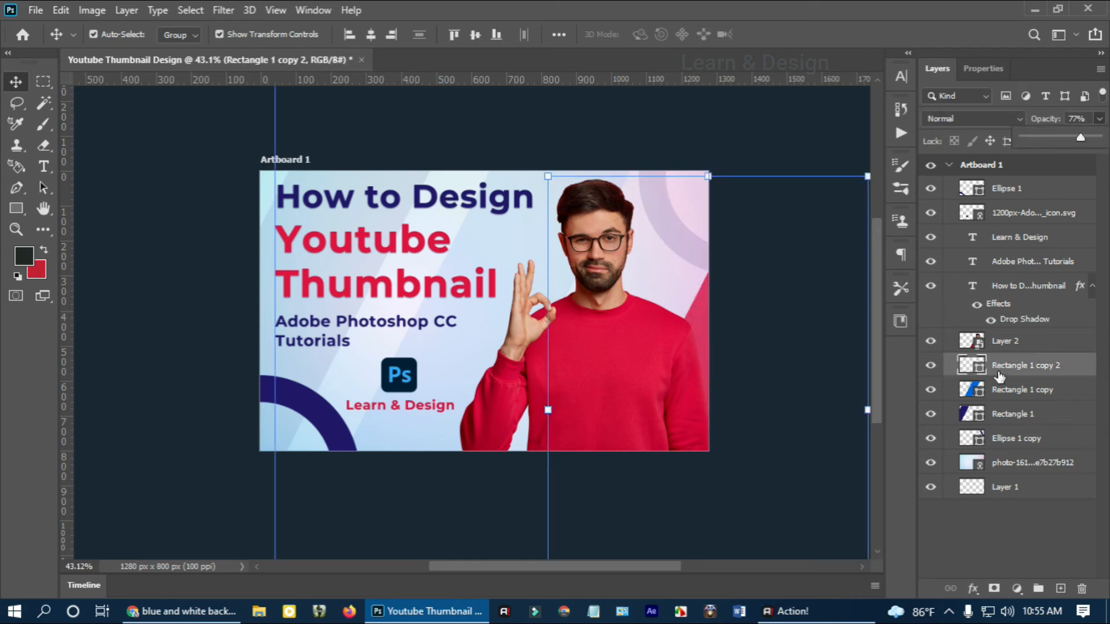
{"action": "double_click", "coordinate": [971, 366]}
{"action": "left_click_drag", "start_coordinate": [863, 276], "coordinate": [911, 327]}
{"action": "left_click", "coordinate": [1084, 358]}
Step: Move the faint ring slightly up and left, and nudge the dark blue band beside the man's arm
{"action": "mouse_move", "coordinate": [669, 239]}
{"action": "left_mouse_down"}
{"action": "mouse_move", "coordinate": [623, 182]}
{"action": "mouse_move", "coordinate": [669, 208]}
{"action": "mouse_move", "coordinate": [661, 217]}
{"action": "left_mouse_up"}
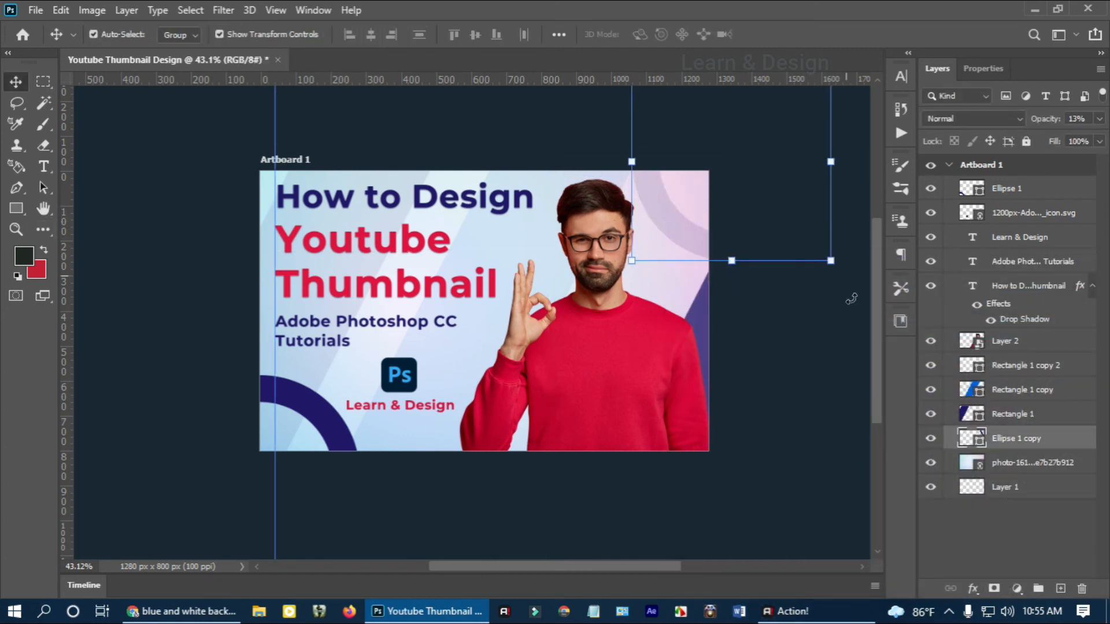
{"action": "mouse_move", "coordinate": [693, 333]}
{"action": "left_mouse_down"}
{"action": "mouse_move", "coordinate": [615, 355]}
{"action": "mouse_move", "coordinate": [704, 321]}
{"action": "left_mouse_up"}
{"action": "left_click", "coordinate": [798, 368]}
{"action": "scroll", "coordinate": [798, 364], "scroll_direction": "down", "scroll_amount": 3}
{"action": "scroll", "coordinate": [798, 364], "scroll_direction": "up", "scroll_amount": 3}
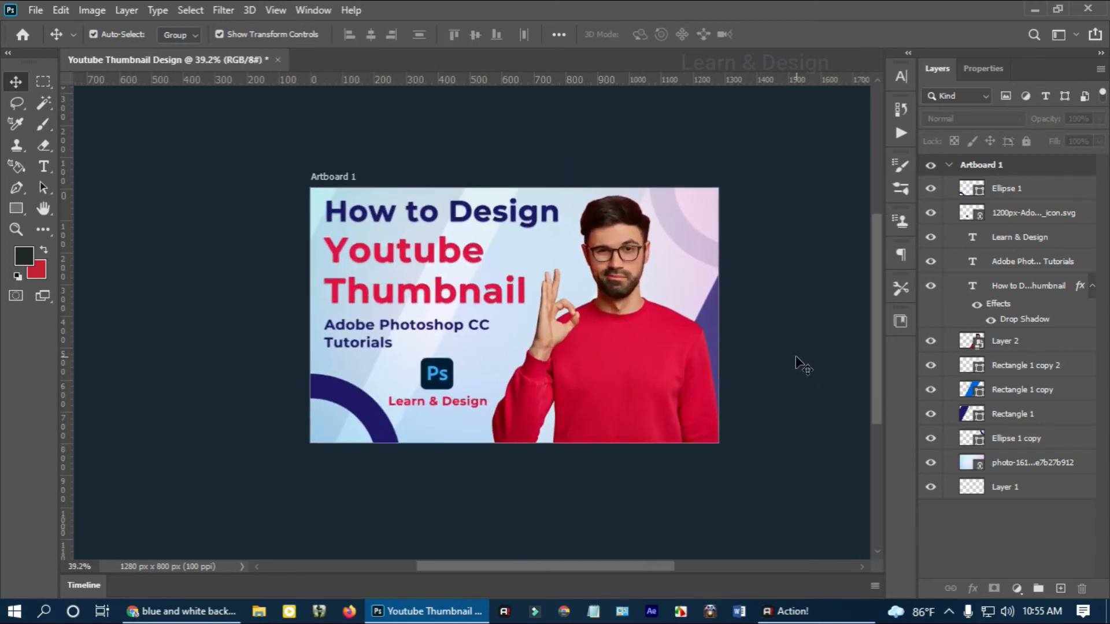
Step: Add a dark navy drop shadow to the "Adobe Photoshop CC Tutorials" subtitle: 52% opacity, 90° angle, distance 3 px, spread 4%, size 3 px
{"action": "left_click_drag", "start_coordinate": [316, 348], "coordinate": [319, 350]}
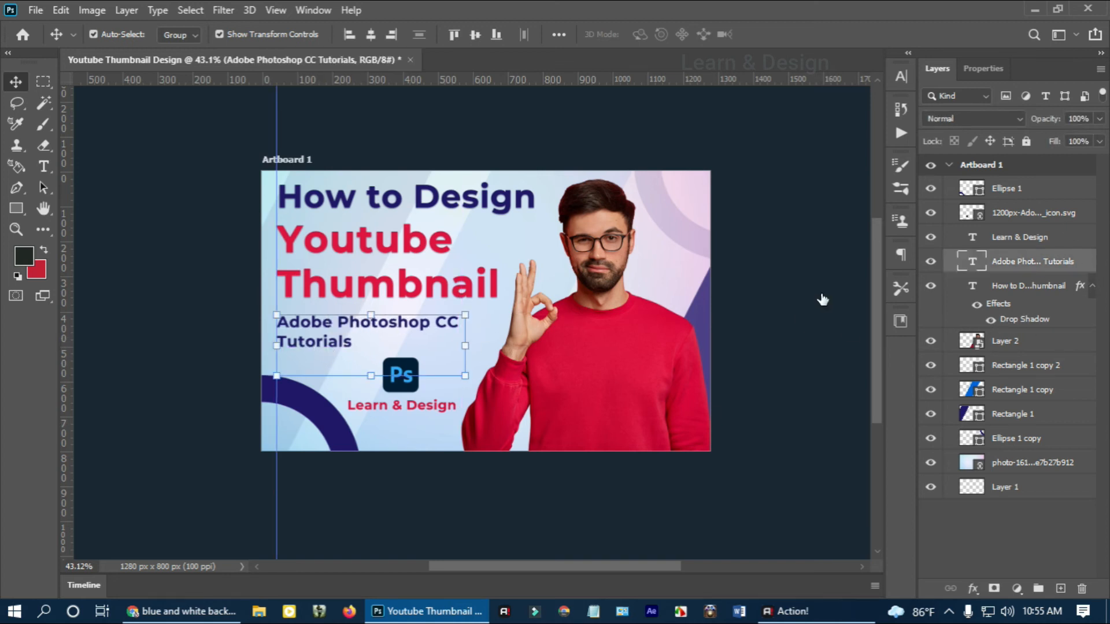
{"action": "double_click", "coordinate": [679, 391]}
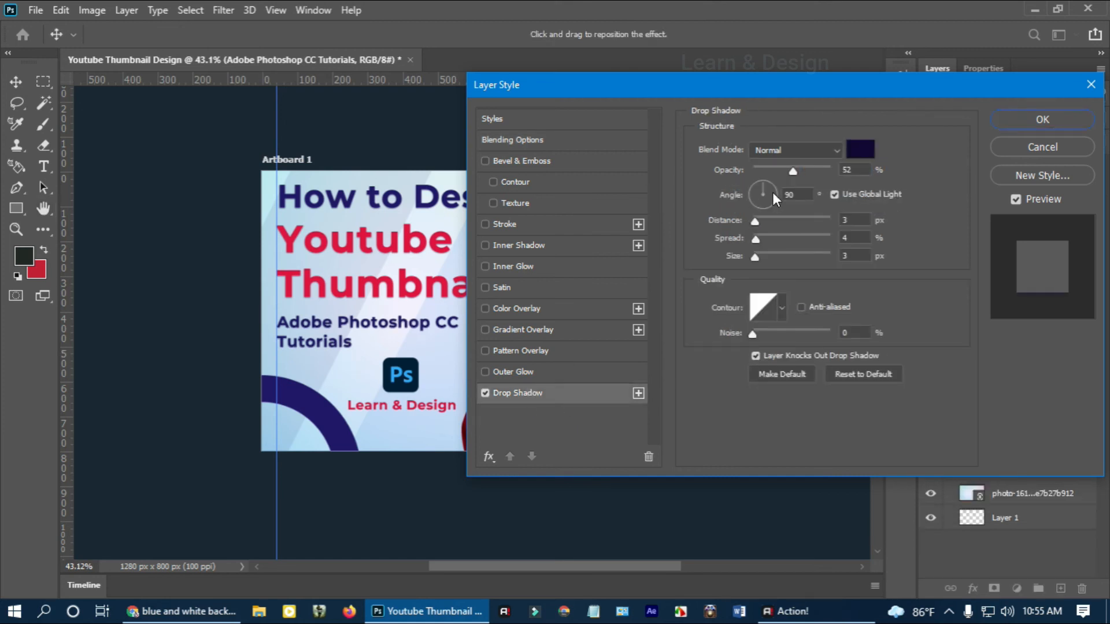
{"action": "left_click", "coordinate": [1042, 119]}
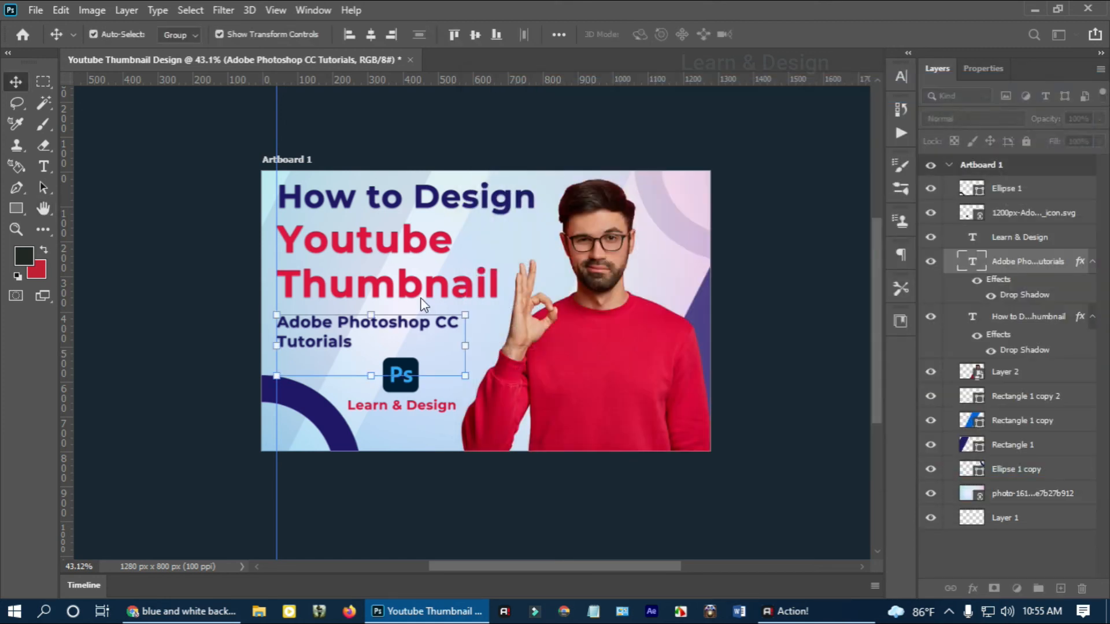
Step: Move the "Adobe Photoshop CC Tutorials" subtitle and the "How to Design Youtube Thumbnail" heading slightly down
{"action": "left_click_drag", "start_coordinate": [374, 333], "coordinate": [375, 345]}
{"action": "left_click_drag", "start_coordinate": [340, 299], "coordinate": [339, 305]}
{"action": "left_click", "coordinate": [168, 353]}
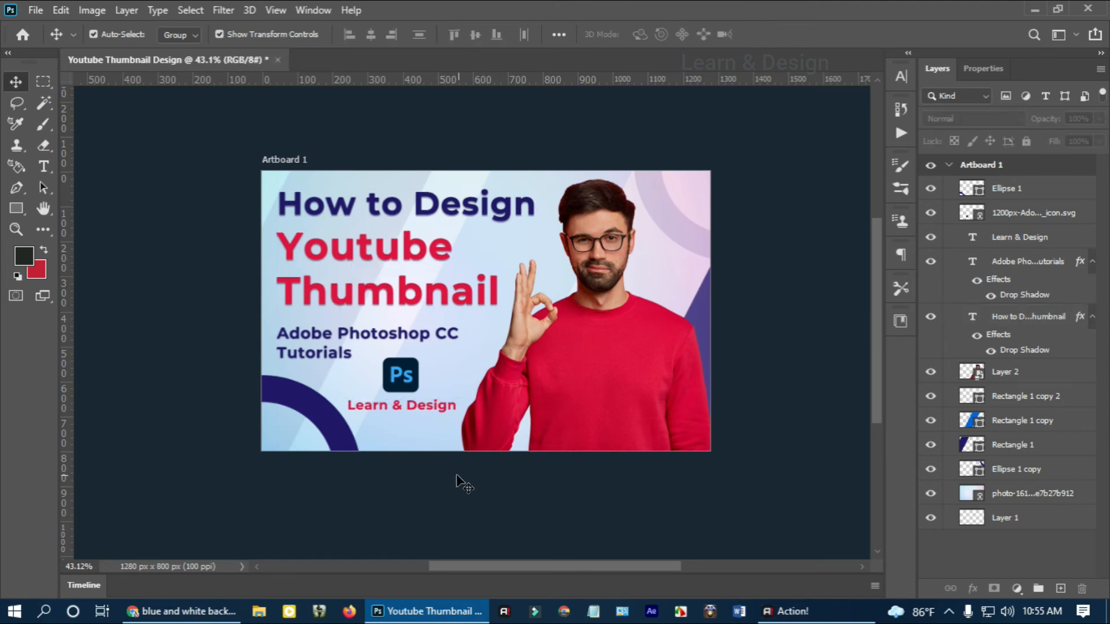
{"action": "scroll", "coordinate": [545, 422], "scroll_direction": "down", "scroll_amount": 3}
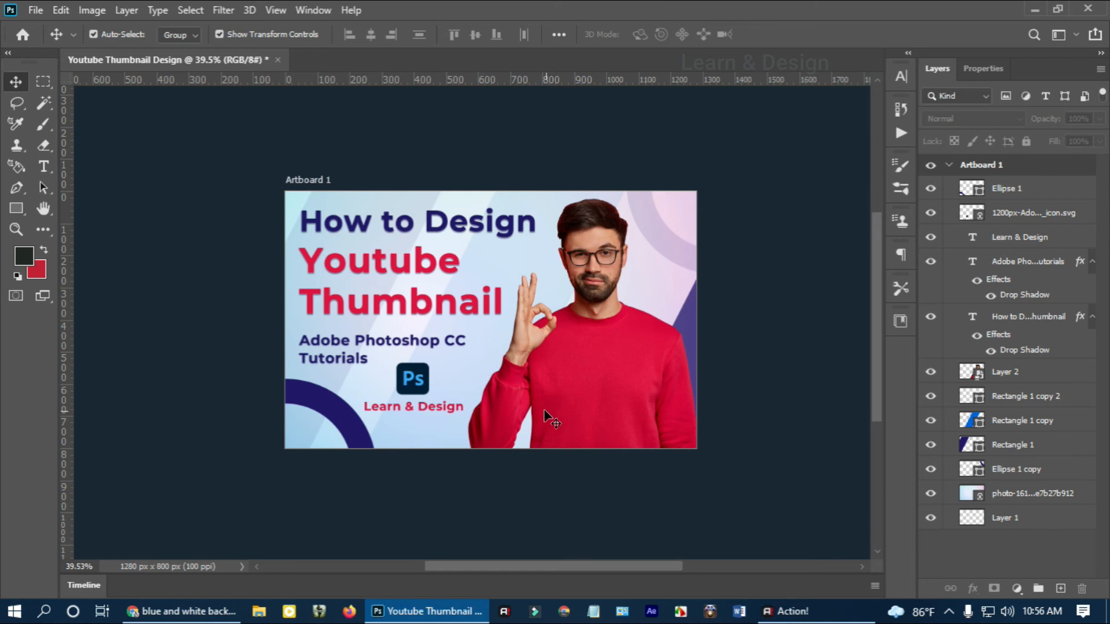
Step: Open the thumbnail in Save for Web as a JPEG and fit the whole image in the preview
{"action": "left_click", "coordinate": [33, 9]}
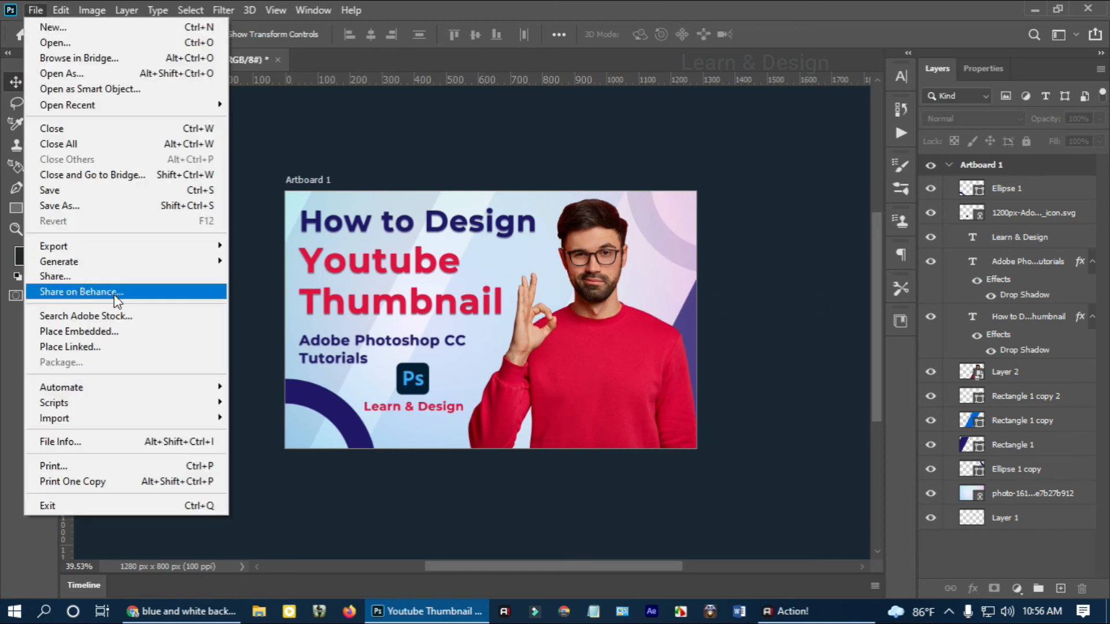
{"action": "mouse_move", "coordinate": [141, 248]}
{"action": "left_click", "coordinate": [371, 300]}
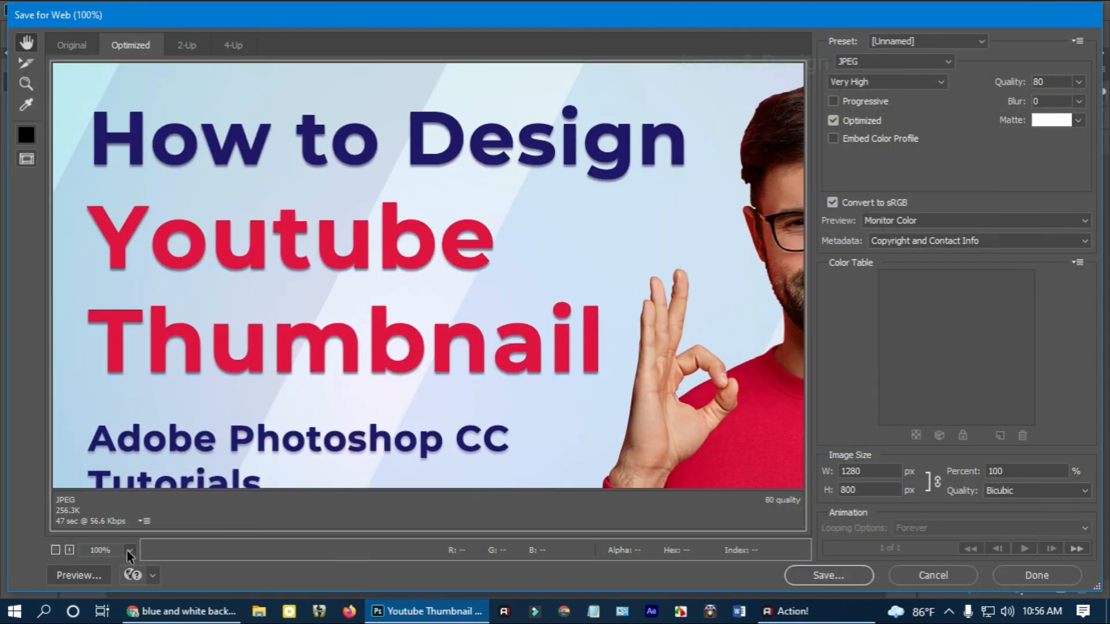
{"action": "left_click", "coordinate": [129, 549]}
{"action": "left_click", "coordinate": [139, 529]}
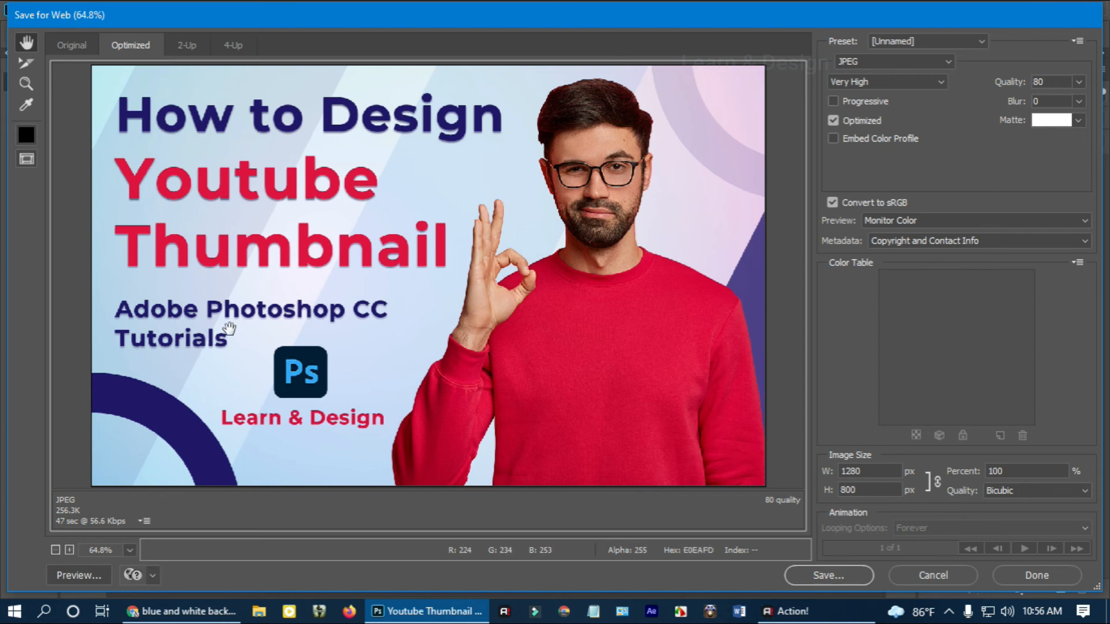
Step: Save the optimized image to the Desktop as Youtube-Thumbnail-Design.jpg
{"action": "left_click", "coordinate": [831, 575]}
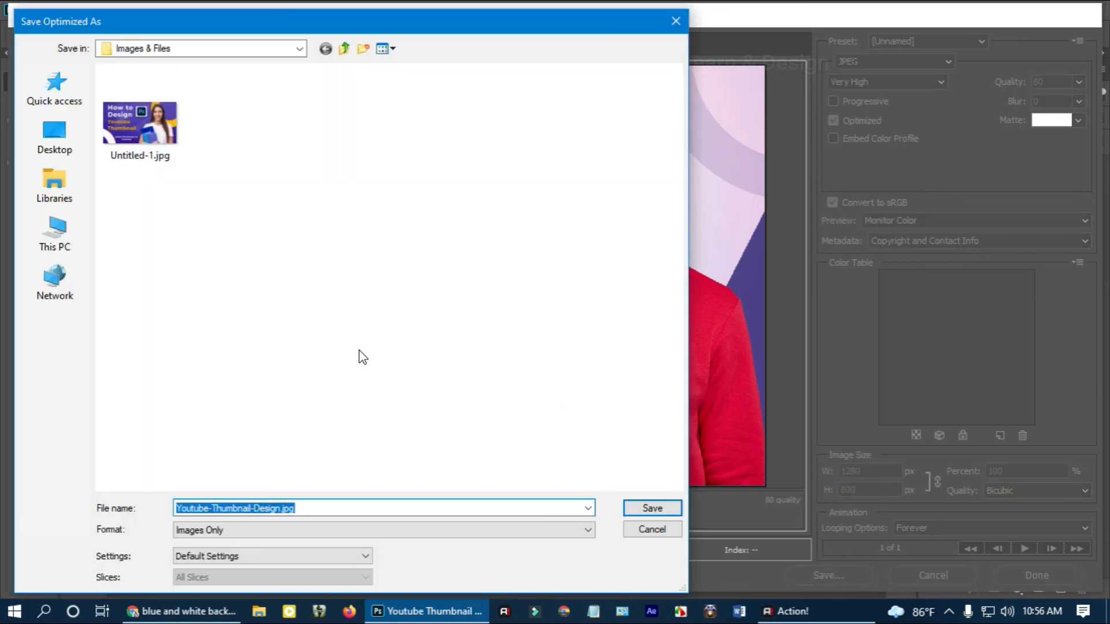
{"action": "left_click", "coordinate": [55, 136]}
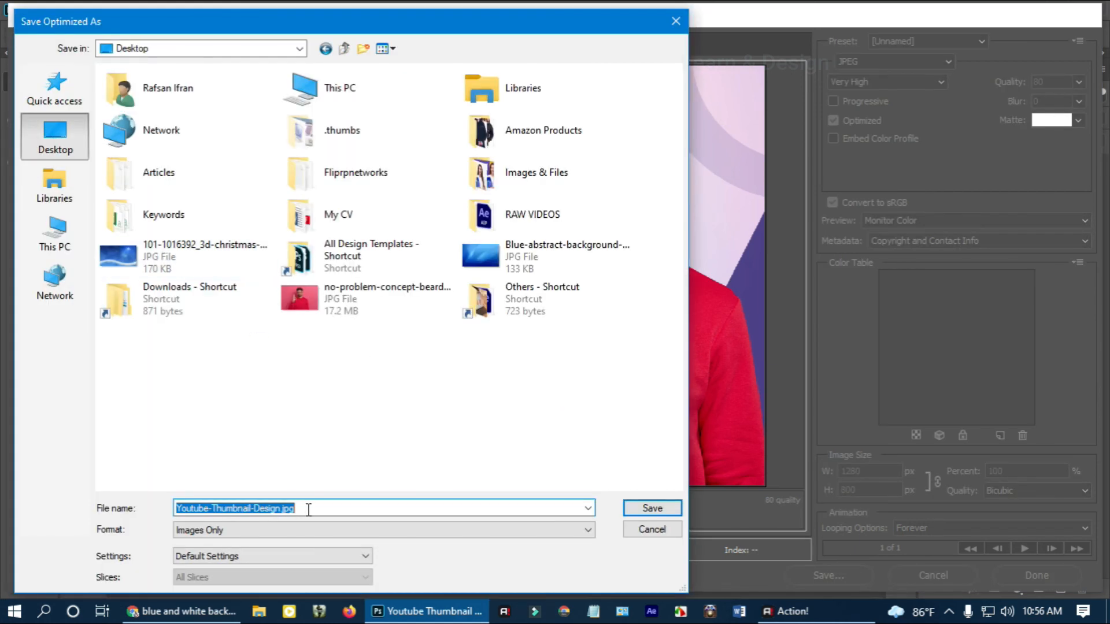
{"action": "left_click", "coordinate": [283, 508]}
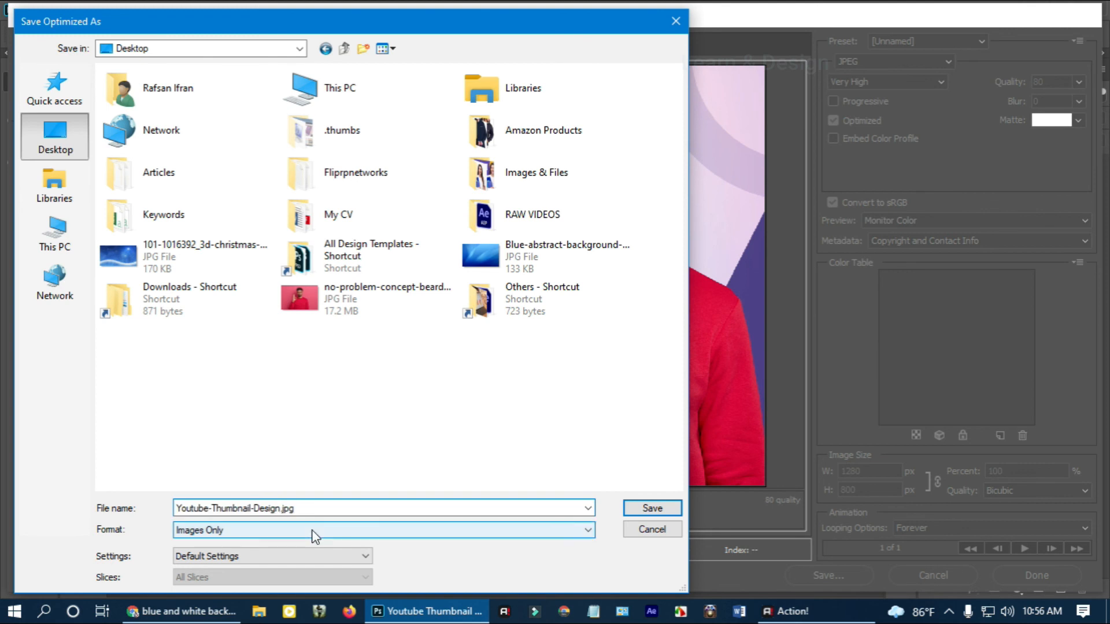
{"action": "left_click", "coordinate": [659, 510]}
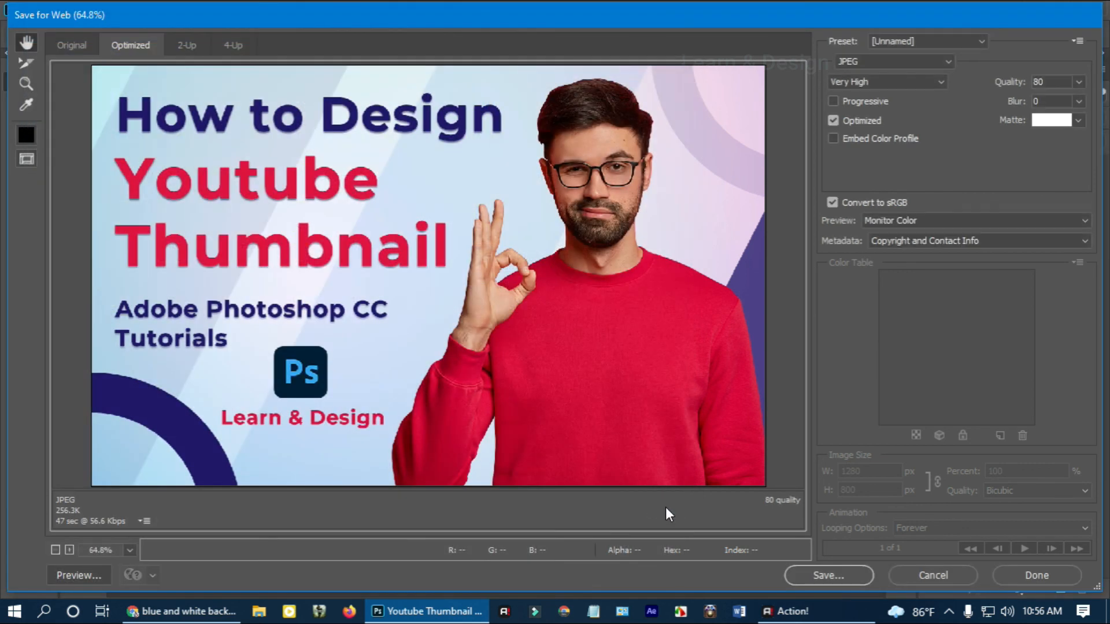
Step: Set the opacity of the middle slanted band (Rectangle 1 copy) to 5%
{"action": "scroll", "coordinate": [658, 401], "scroll_direction": "down", "scroll_amount": 4}
{"action": "scroll", "coordinate": [658, 401], "scroll_direction": "up", "scroll_amount": 4}
{"action": "scroll", "coordinate": [657, 402], "scroll_direction": "down", "scroll_amount": 4}
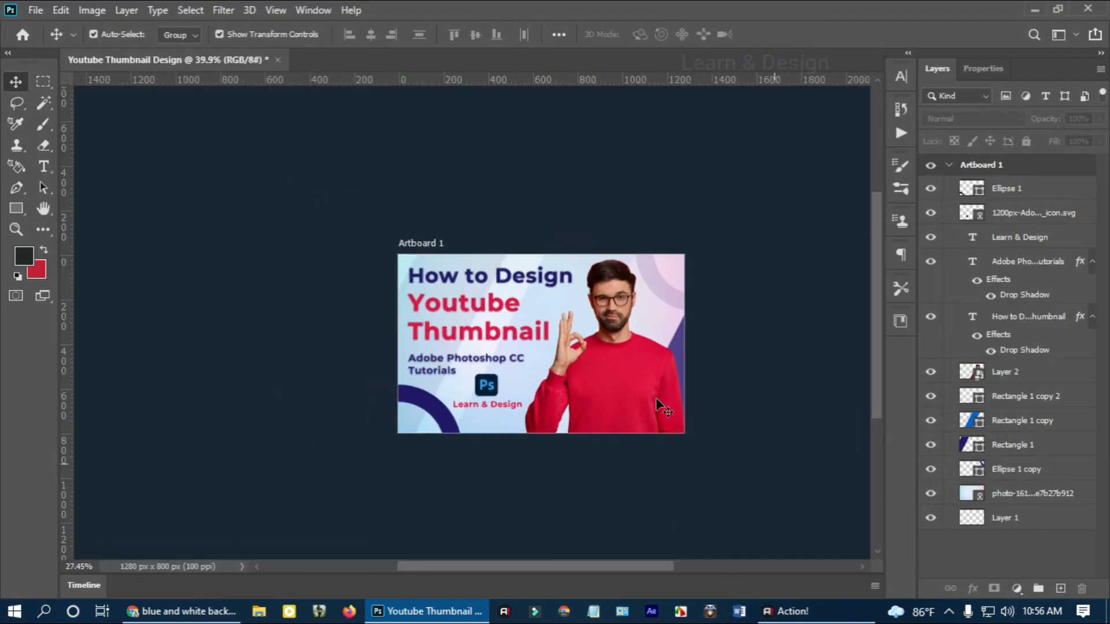
{"action": "scroll", "coordinate": [657, 401], "scroll_direction": "up", "scroll_amount": 3}
{"action": "scroll", "coordinate": [510, 395], "scroll_direction": "up", "scroll_amount": 1}
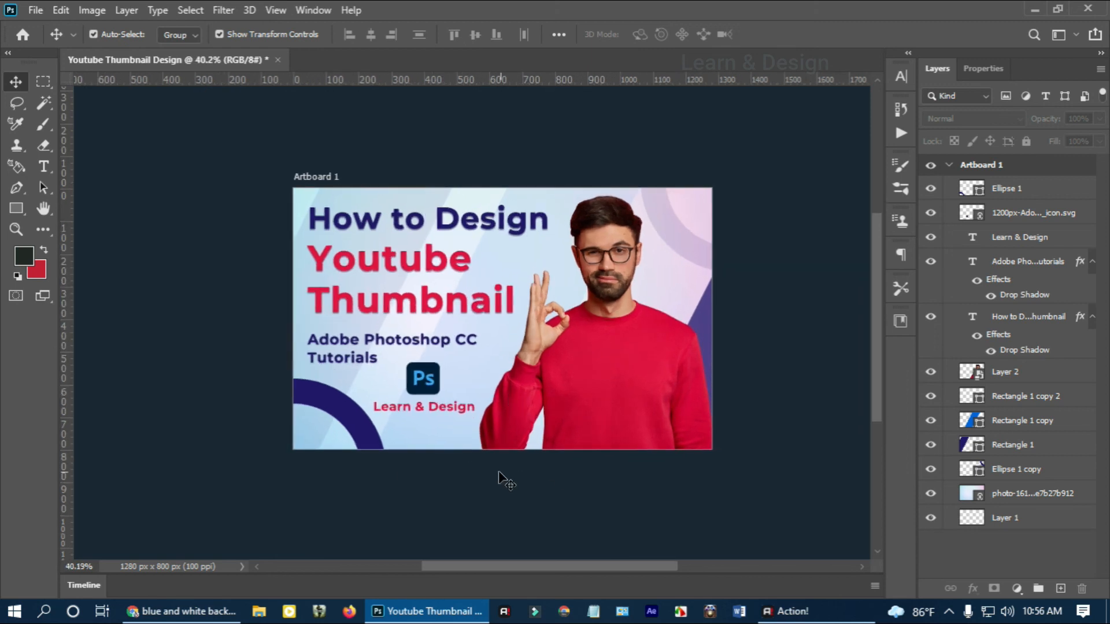
{"action": "left_click", "coordinate": [428, 446]}
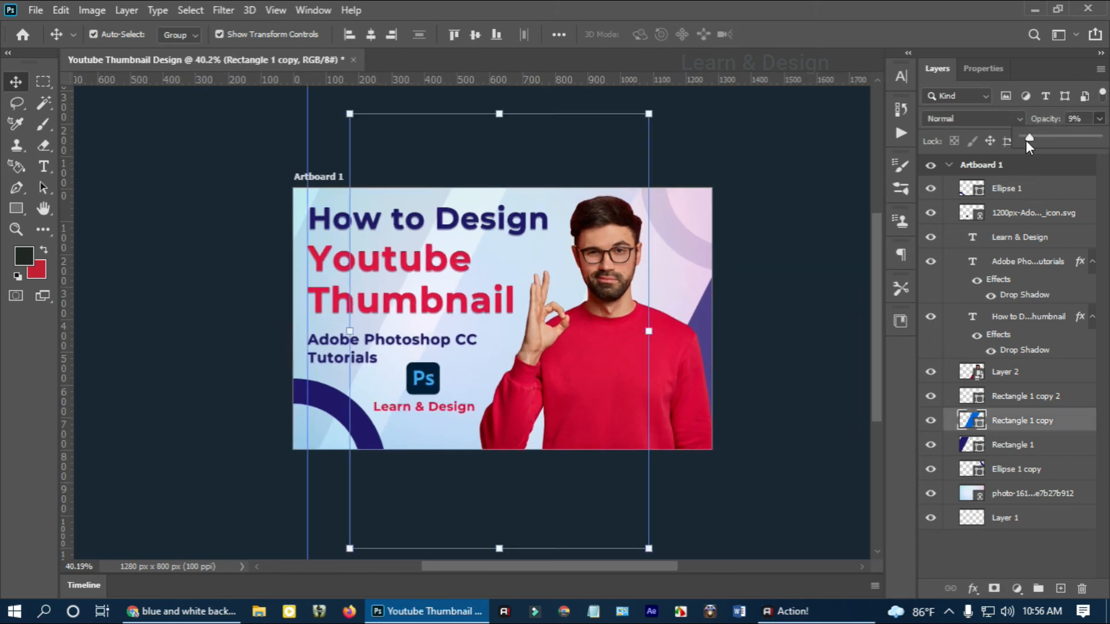
{"action": "left_click_drag", "start_coordinate": [1025, 141], "coordinate": [990, 159]}
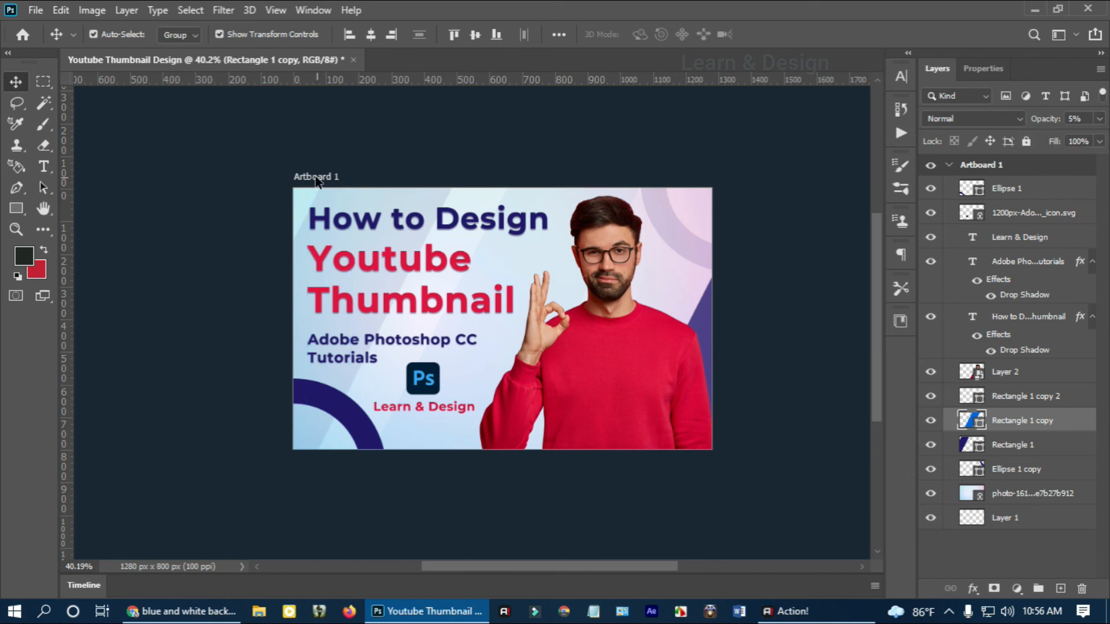
Step: Set the opacity of the slanted band at the artboard's upper-left corner (Rectangle 1) to about 8%
{"action": "left_click", "coordinate": [339, 195]}
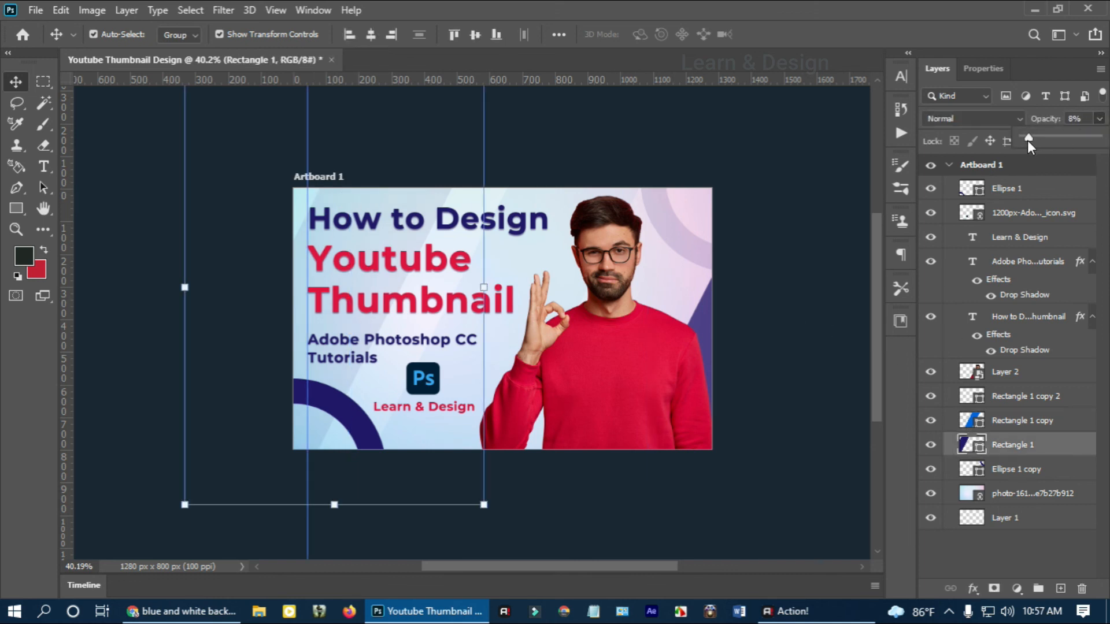
{"action": "left_click_drag", "start_coordinate": [1028, 140], "coordinate": [1027, 141]}
{"action": "left_click", "coordinate": [824, 272]}
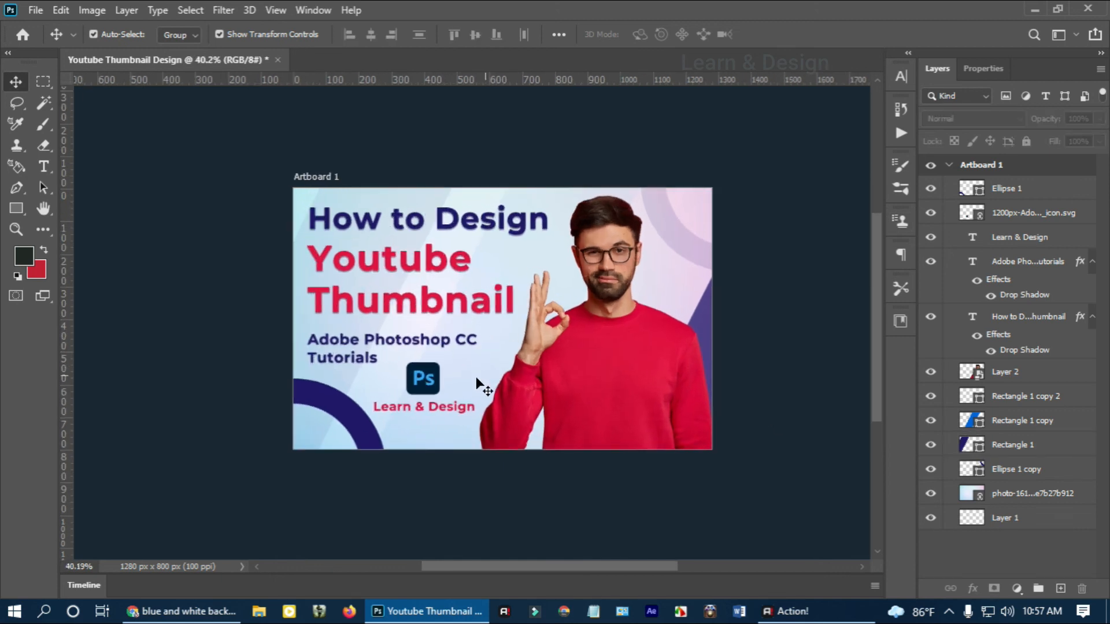
{"action": "left_click", "coordinate": [464, 378]}
{"action": "left_click", "coordinate": [801, 365]}
{"action": "scroll", "coordinate": [441, 340], "scroll_direction": "up", "scroll_amount": 3}
{"action": "scroll", "coordinate": [437, 342], "scroll_direction": "down", "scroll_amount": 1}
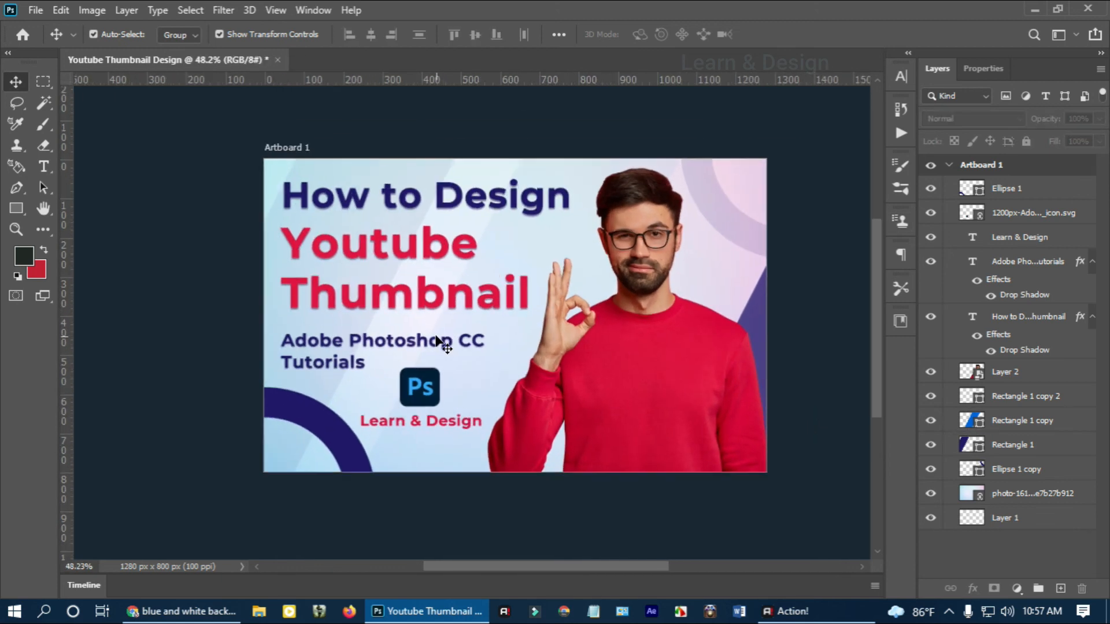
Step: Change the stroke colour of the faint upper-right ring (Ellipse 1 copy) to crimson red
{"action": "left_click", "coordinate": [960, 468]}
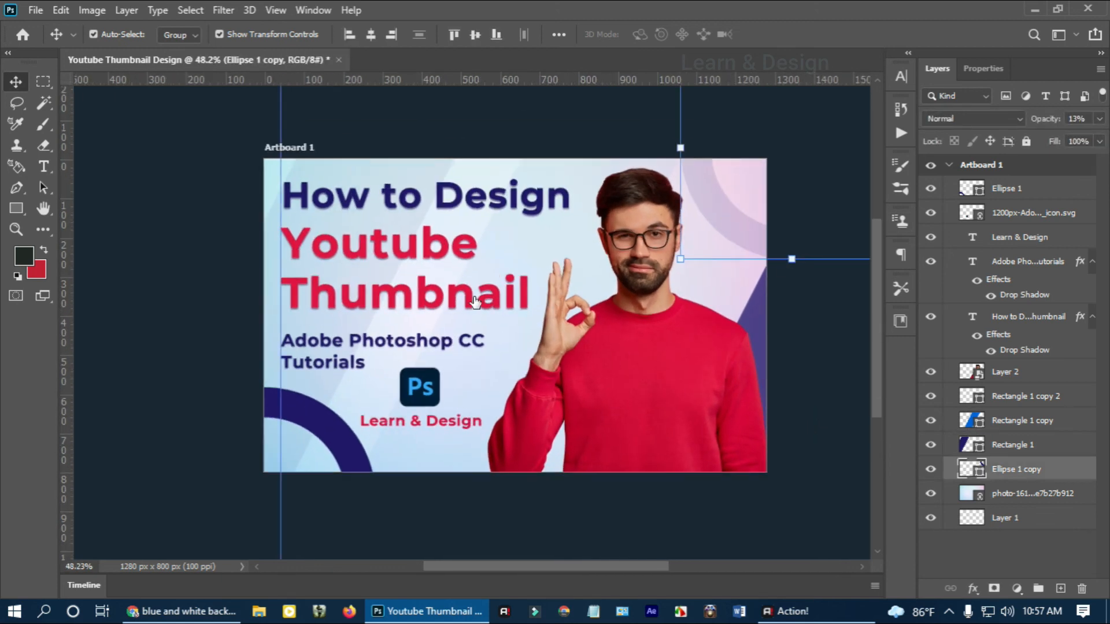
{"action": "key", "text": "Escape"}
{"action": "left_click", "coordinate": [20, 213]}
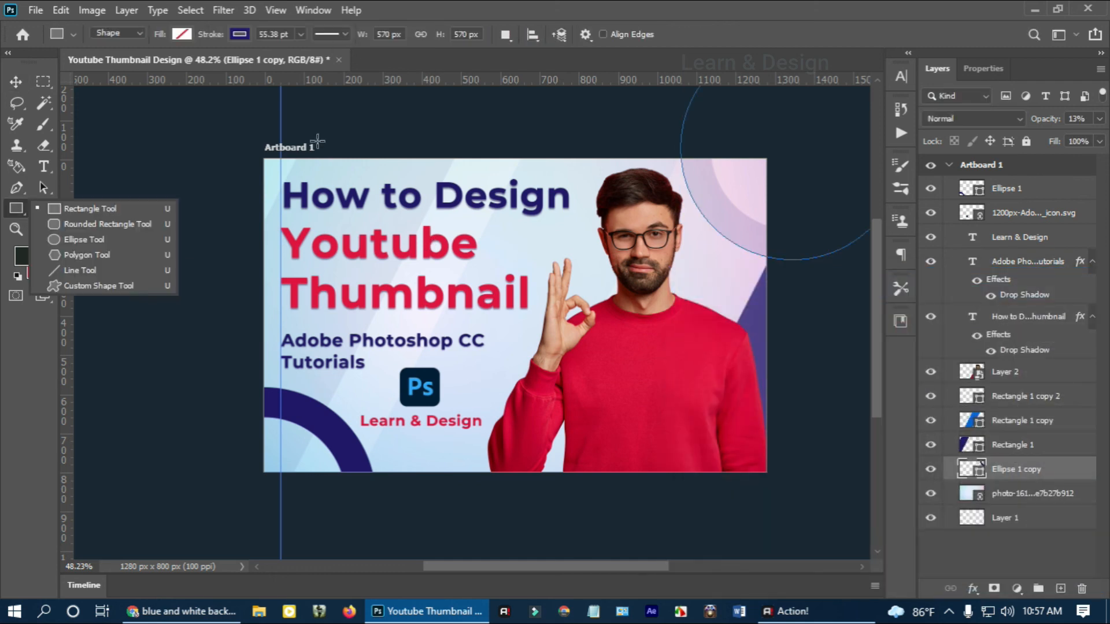
{"action": "left_click", "coordinate": [238, 34]}
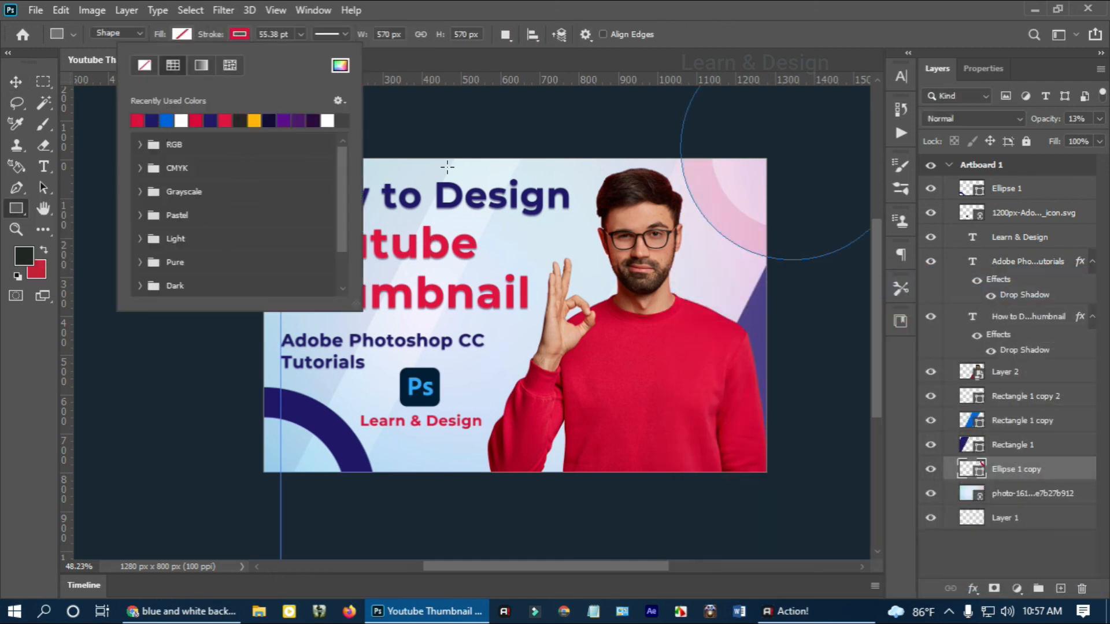
{"action": "left_click", "coordinate": [495, 13]}
{"action": "left_click", "coordinate": [17, 83]}
{"action": "left_click", "coordinate": [144, 196]}
{"action": "scroll", "coordinate": [660, 262], "scroll_direction": "down", "scroll_amount": 3}
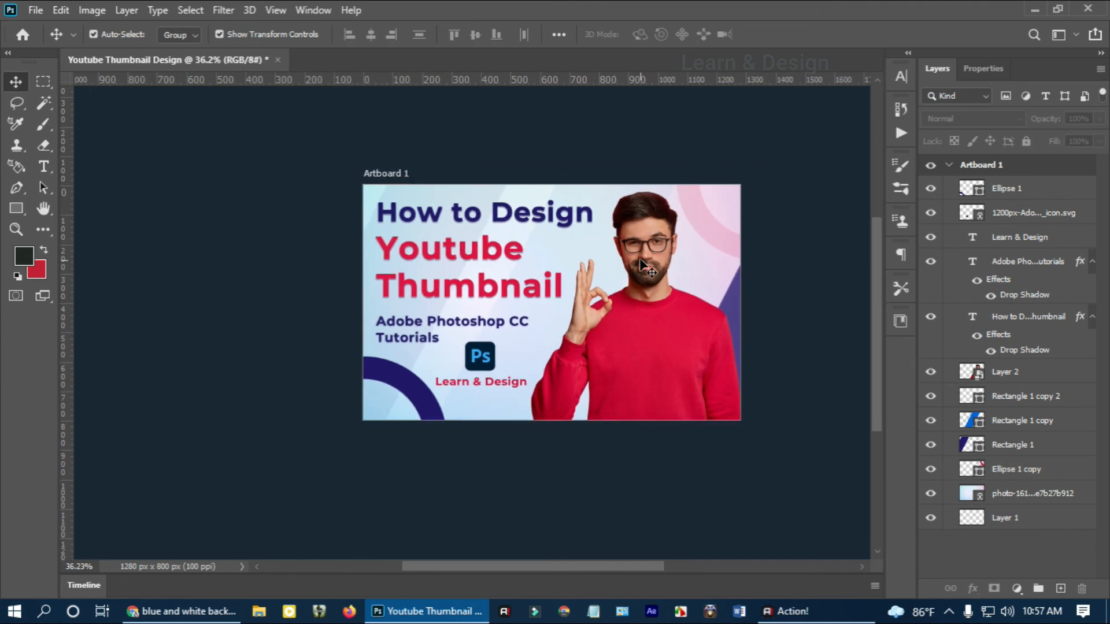
{"action": "scroll", "coordinate": [449, 335], "scroll_direction": "up", "scroll_amount": 1}
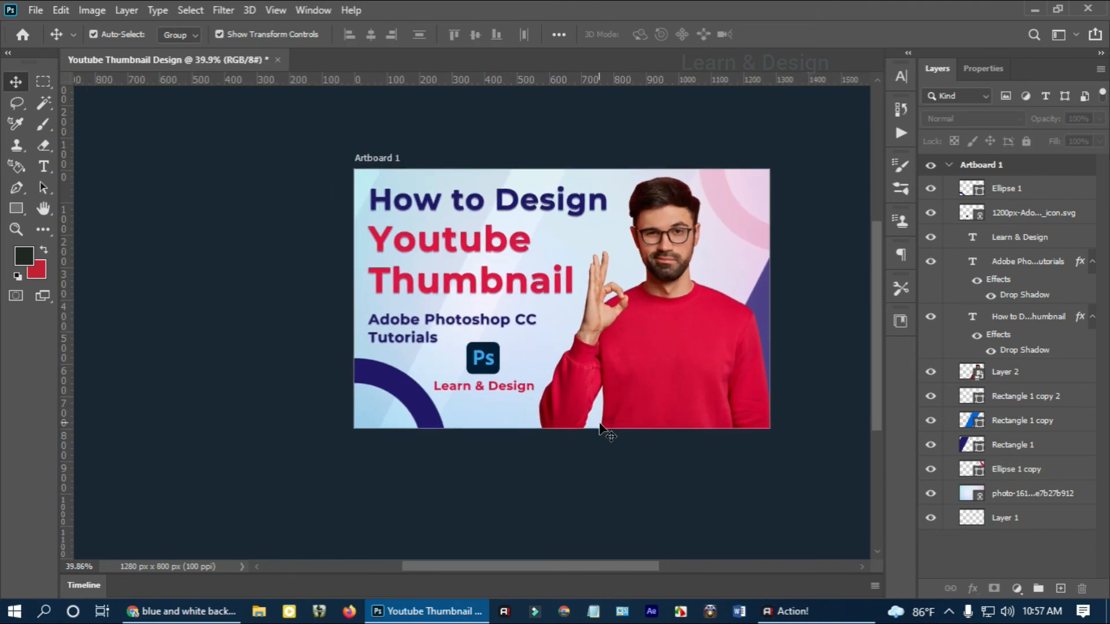
Step: Reopen Save for Web for the design with the recoloured ring and fit the JPEG preview to the view
{"action": "left_click", "coordinate": [35, 10]}
{"action": "mouse_move", "coordinate": [98, 258]}
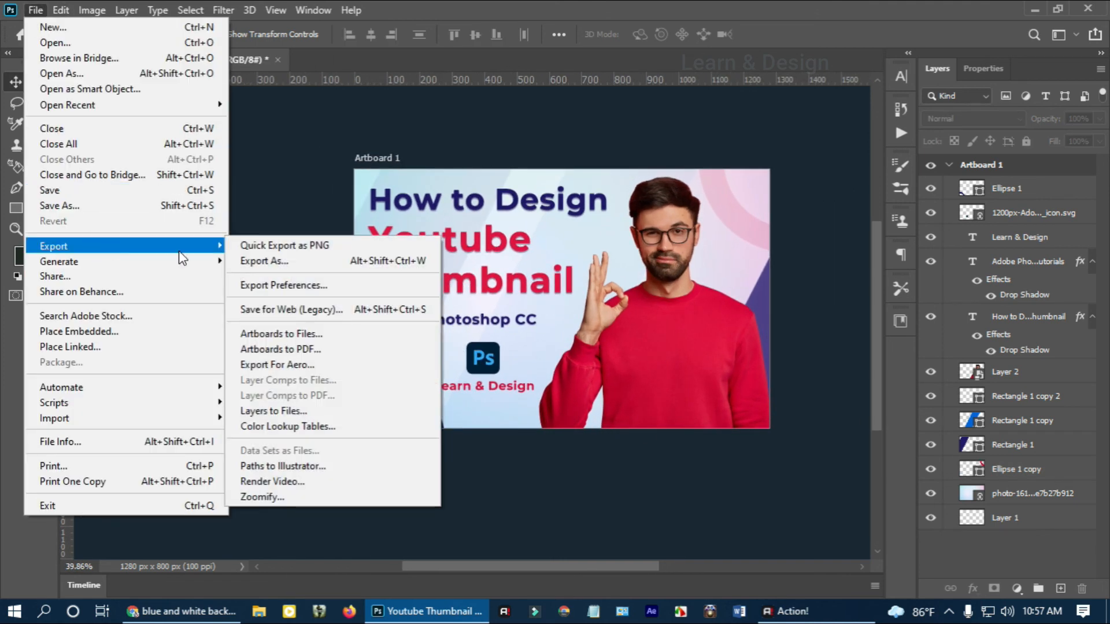
{"action": "left_click", "coordinate": [323, 310]}
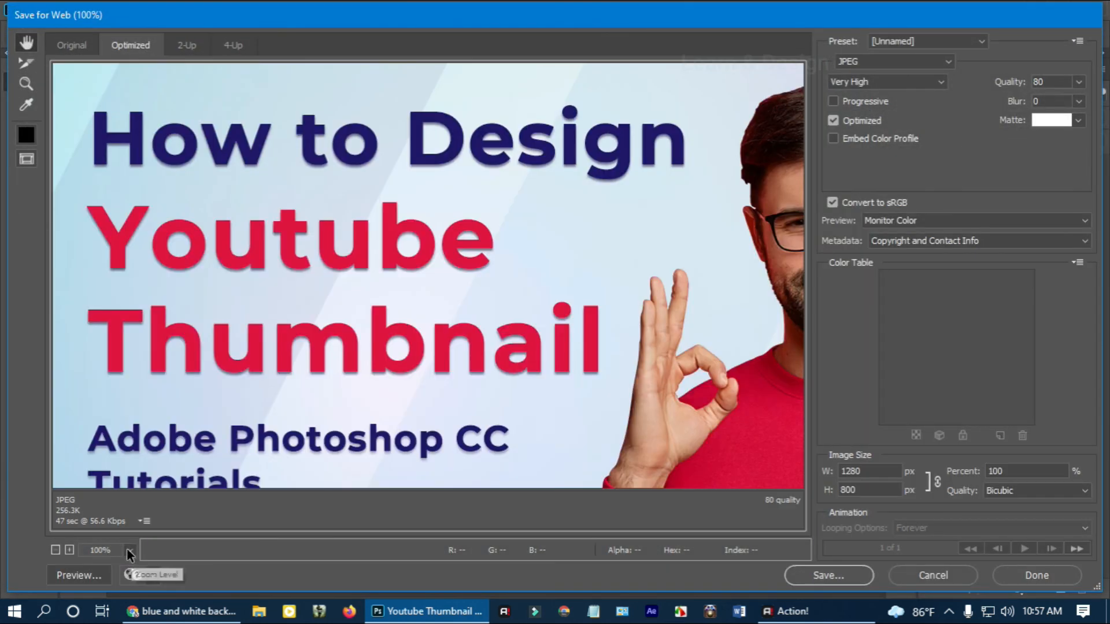
{"action": "left_click", "coordinate": [128, 550]}
{"action": "left_click", "coordinate": [136, 535]}
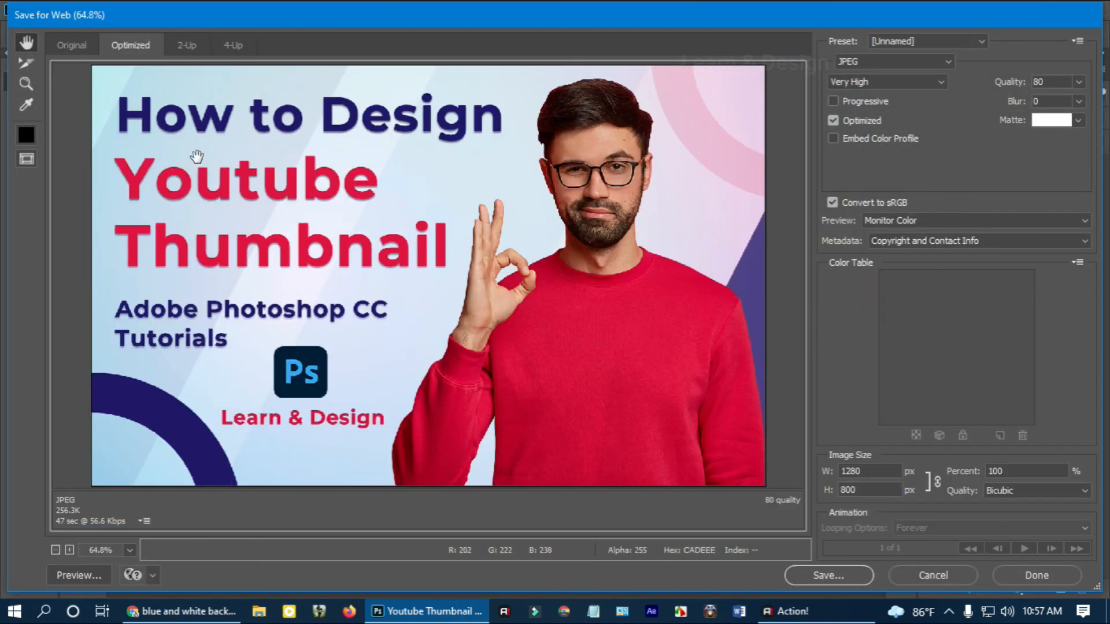